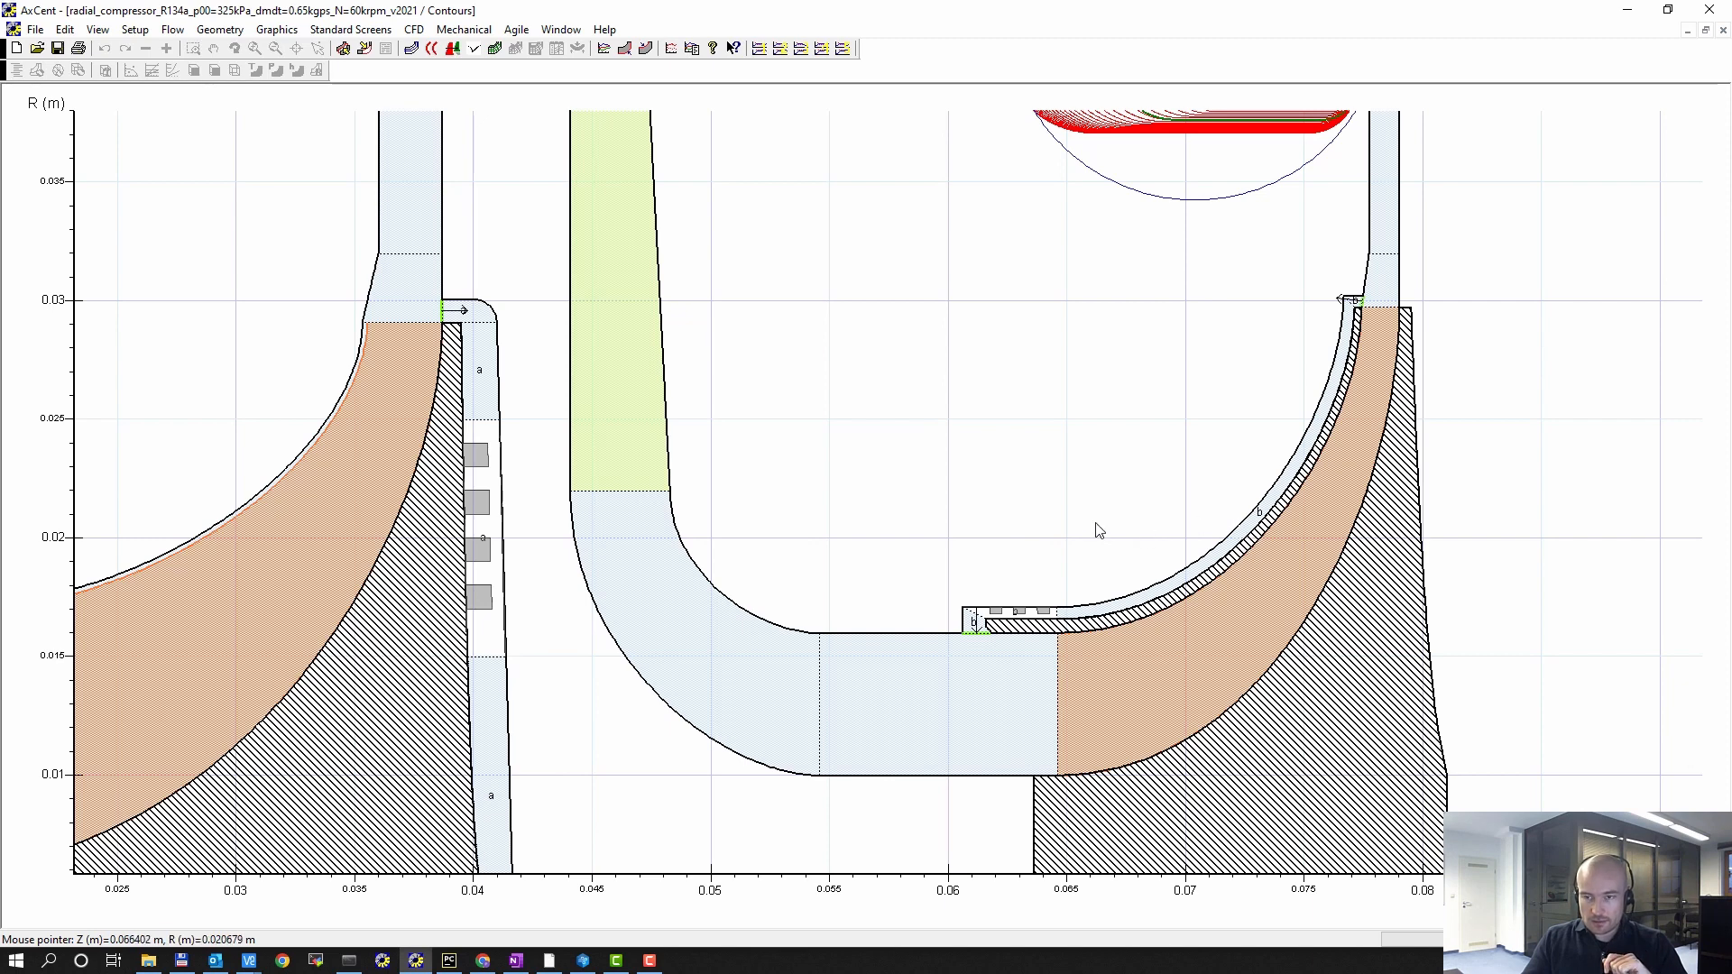
Switch from the AxCent compressor contours to the Lifehack24_ZR project in Fidelity and bring its whole meridional geometry into view
{"action": "scroll", "coordinate": [1094, 530], "scroll_direction": "down", "scroll_amount": 2}
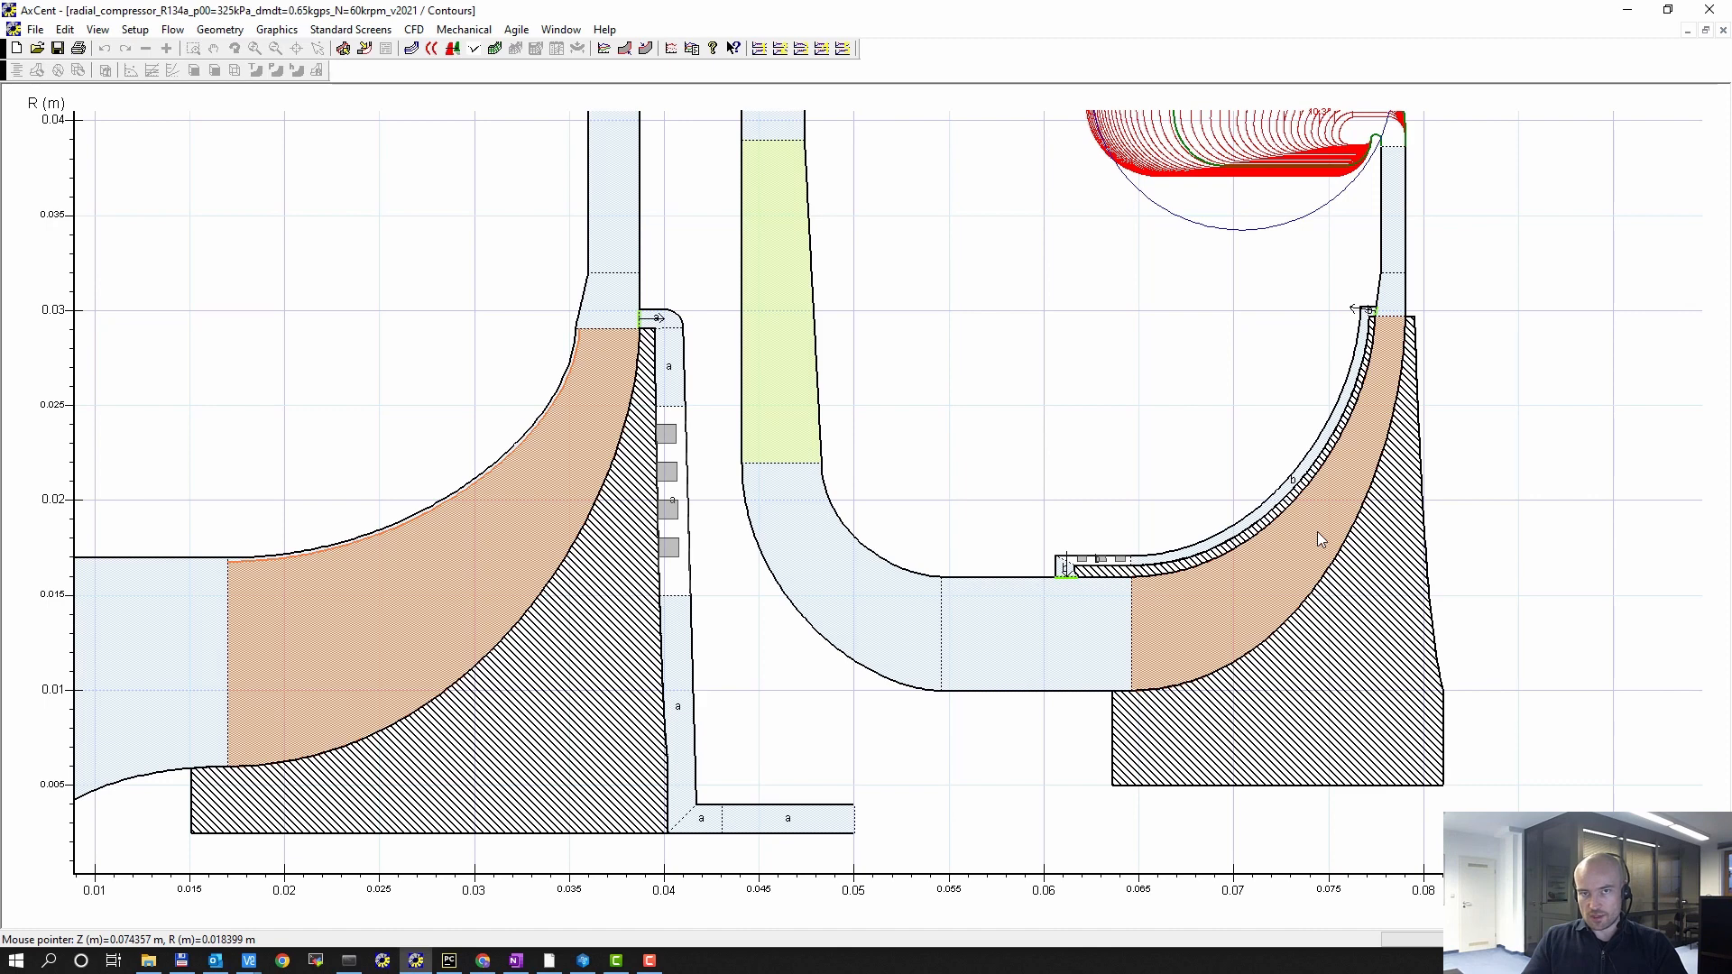
{"action": "scroll", "coordinate": [1254, 514], "scroll_direction": "down", "scroll_amount": 2}
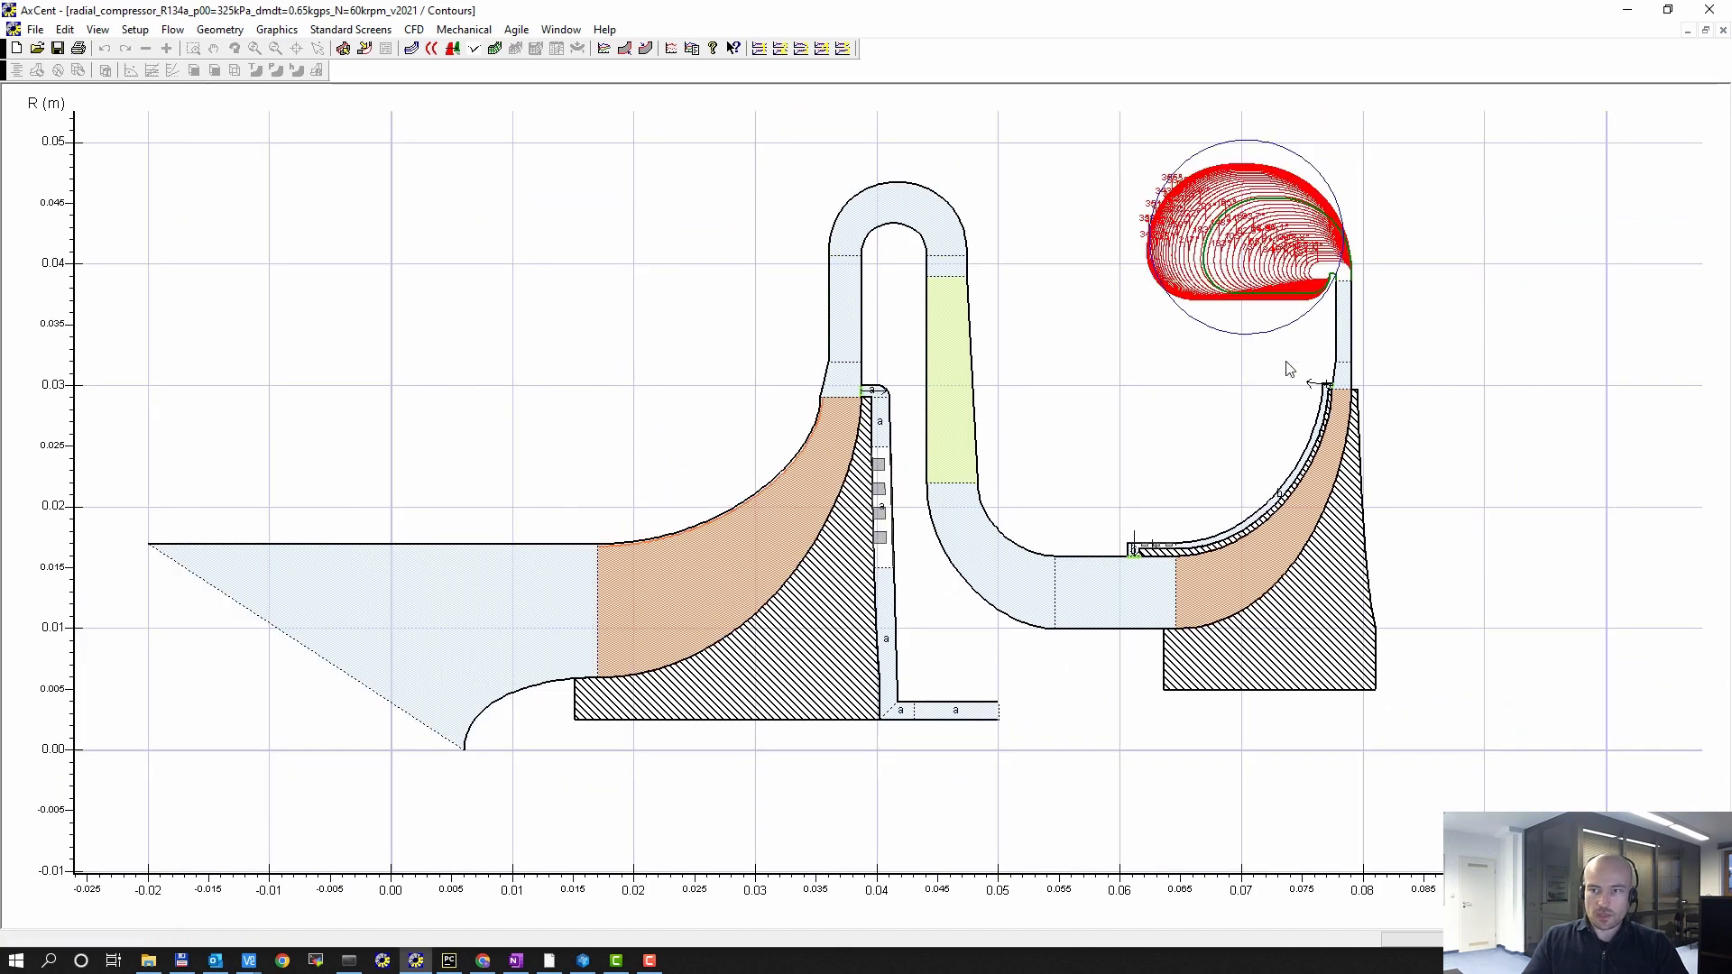
{"action": "key", "text": "alt+Tab"}
{"action": "key", "text": "alt+Tab"}
{"action": "key", "text": "alt+Tab"}
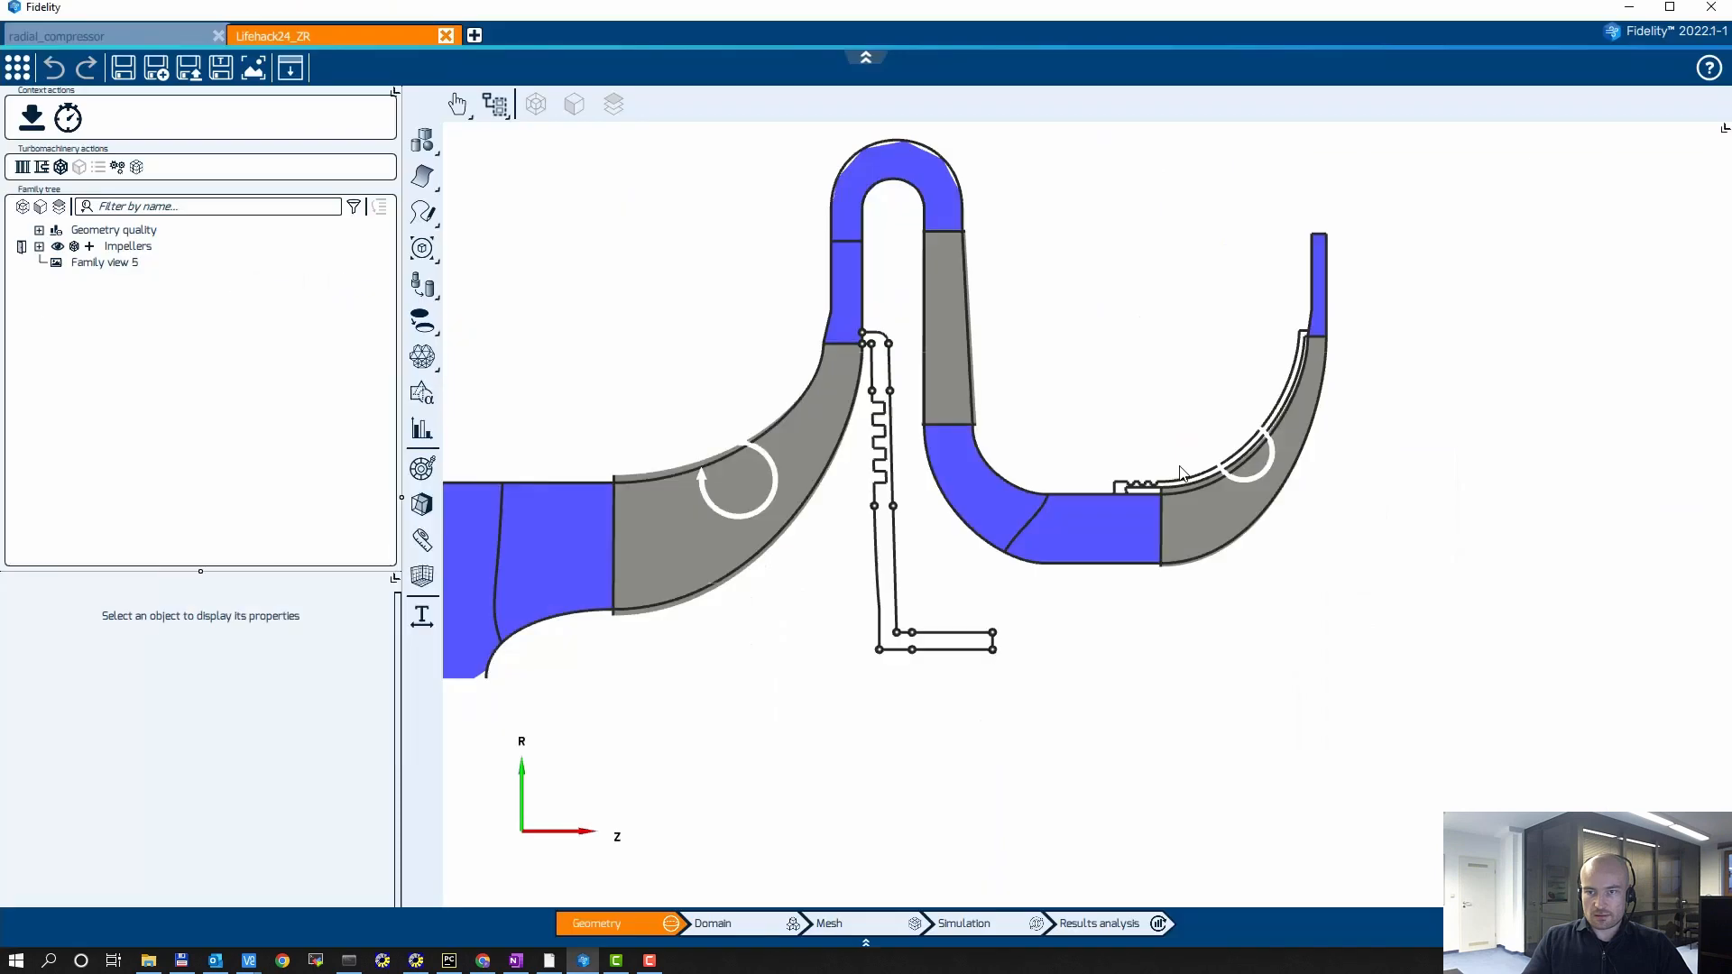
{"action": "middle_click_drag", "start_coordinate": [622, 401], "coordinate": [883, 461]}
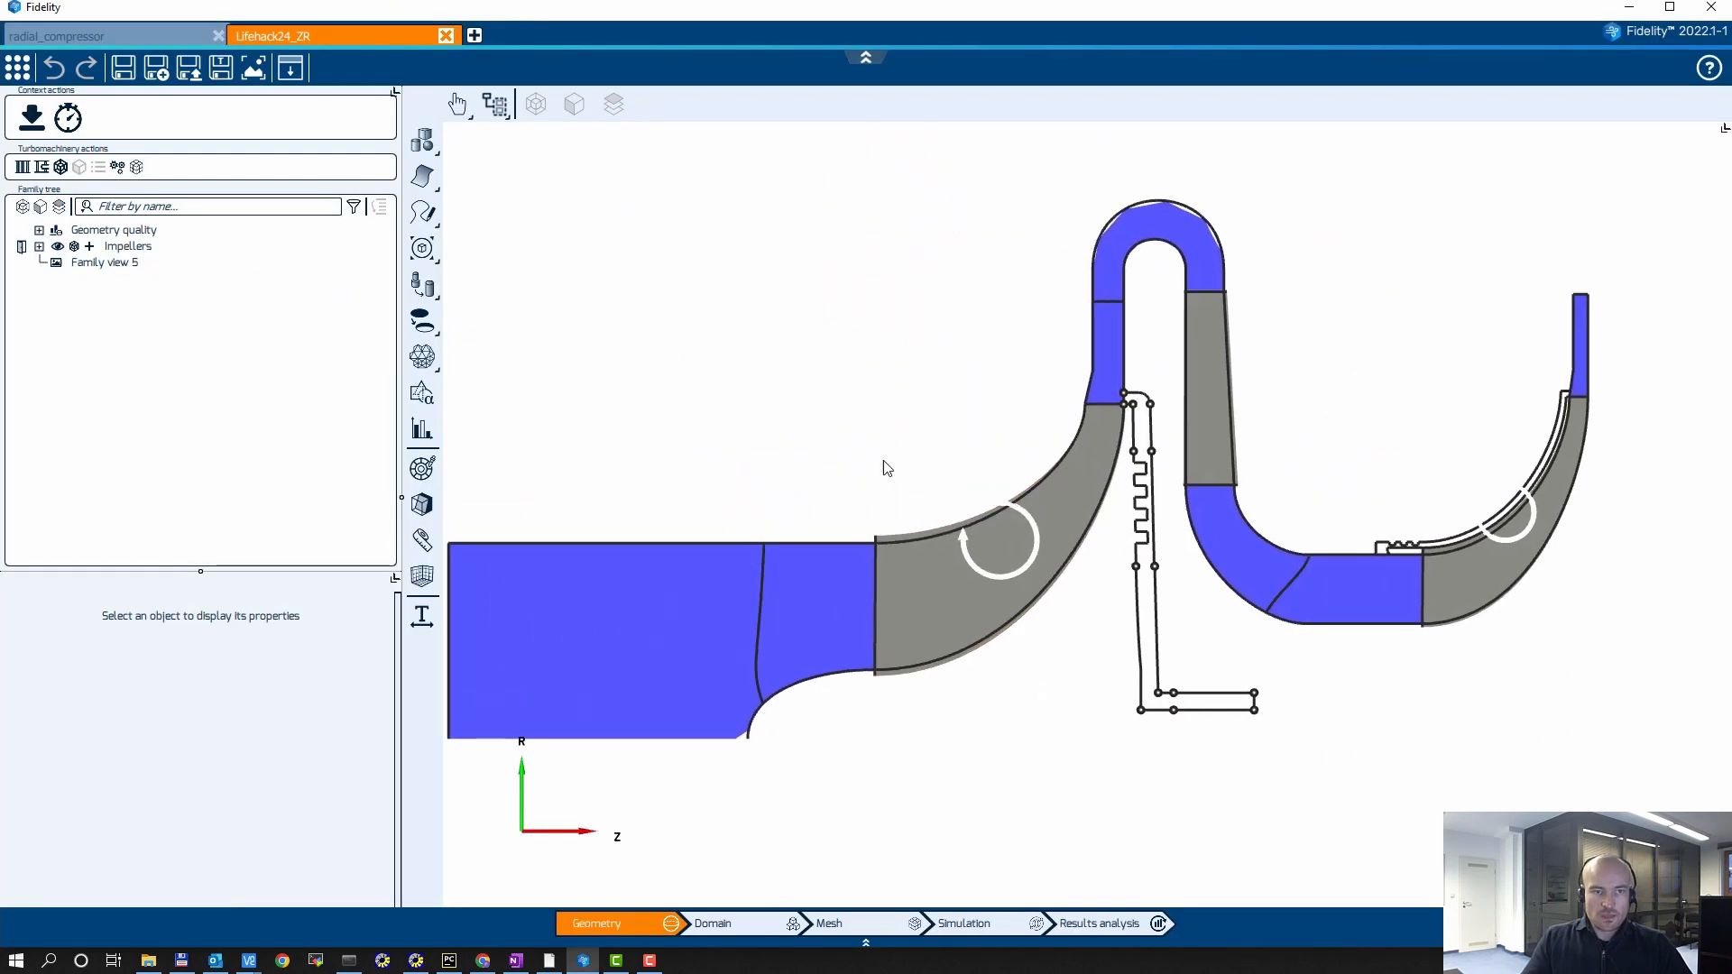
{"action": "key", "text": "F10"}
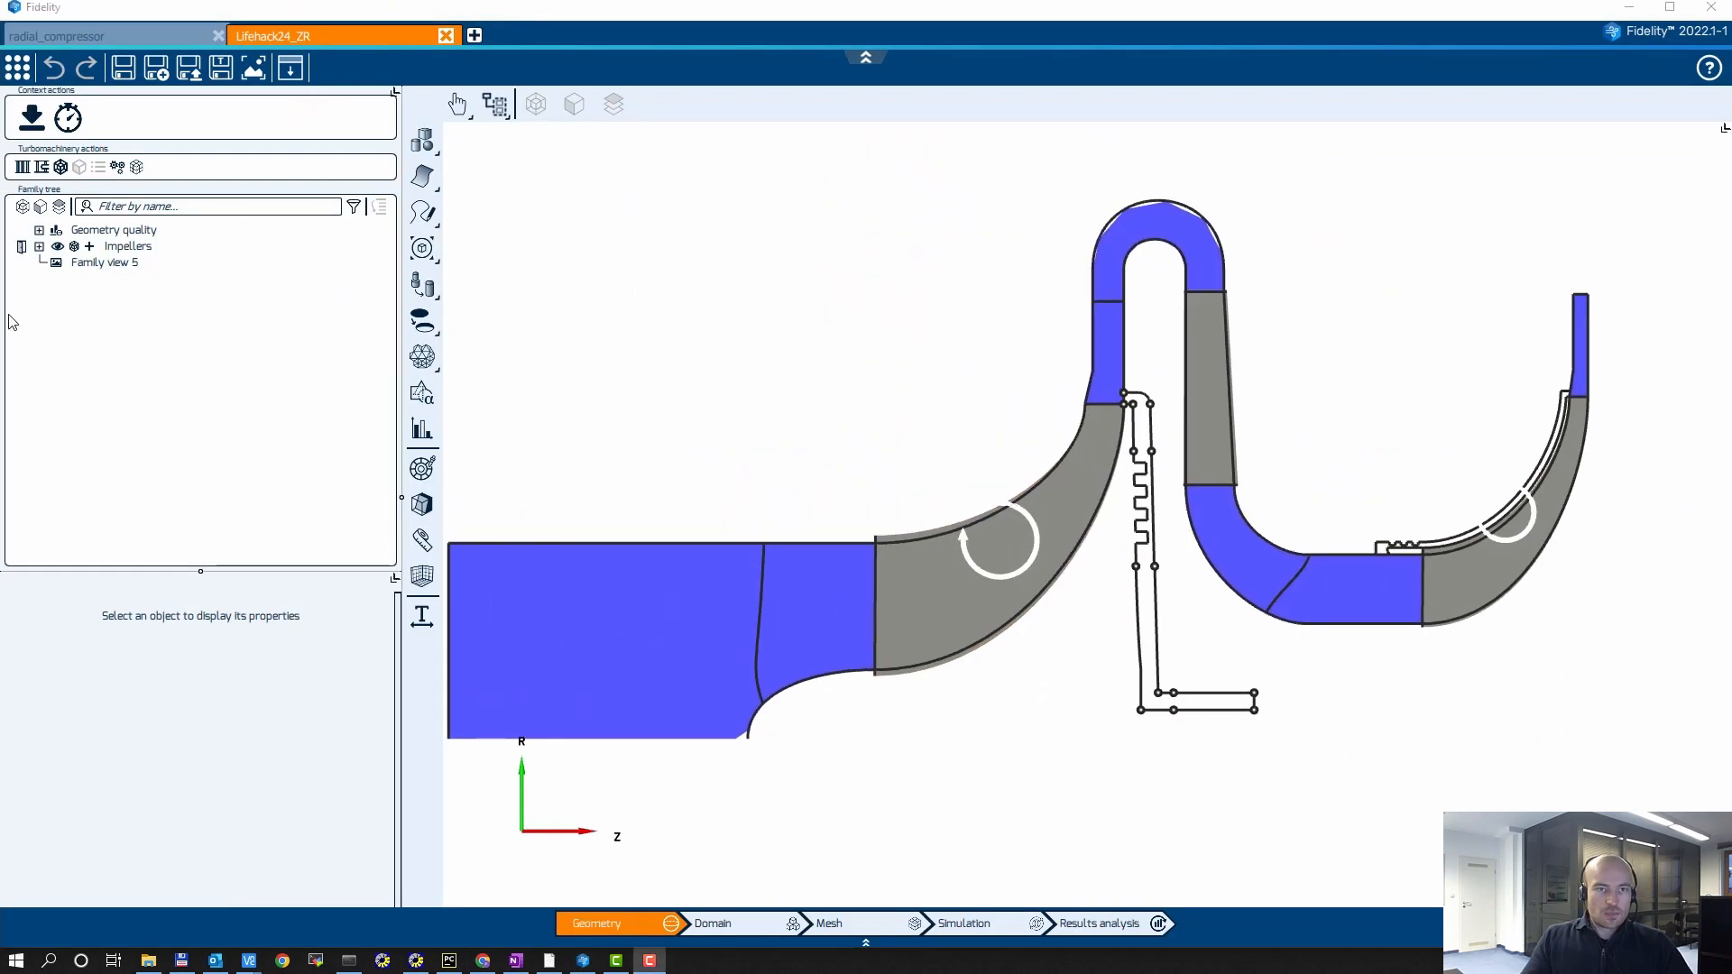
{"action": "middle_click_drag", "start_coordinate": [915, 282], "coordinate": [920, 274]}
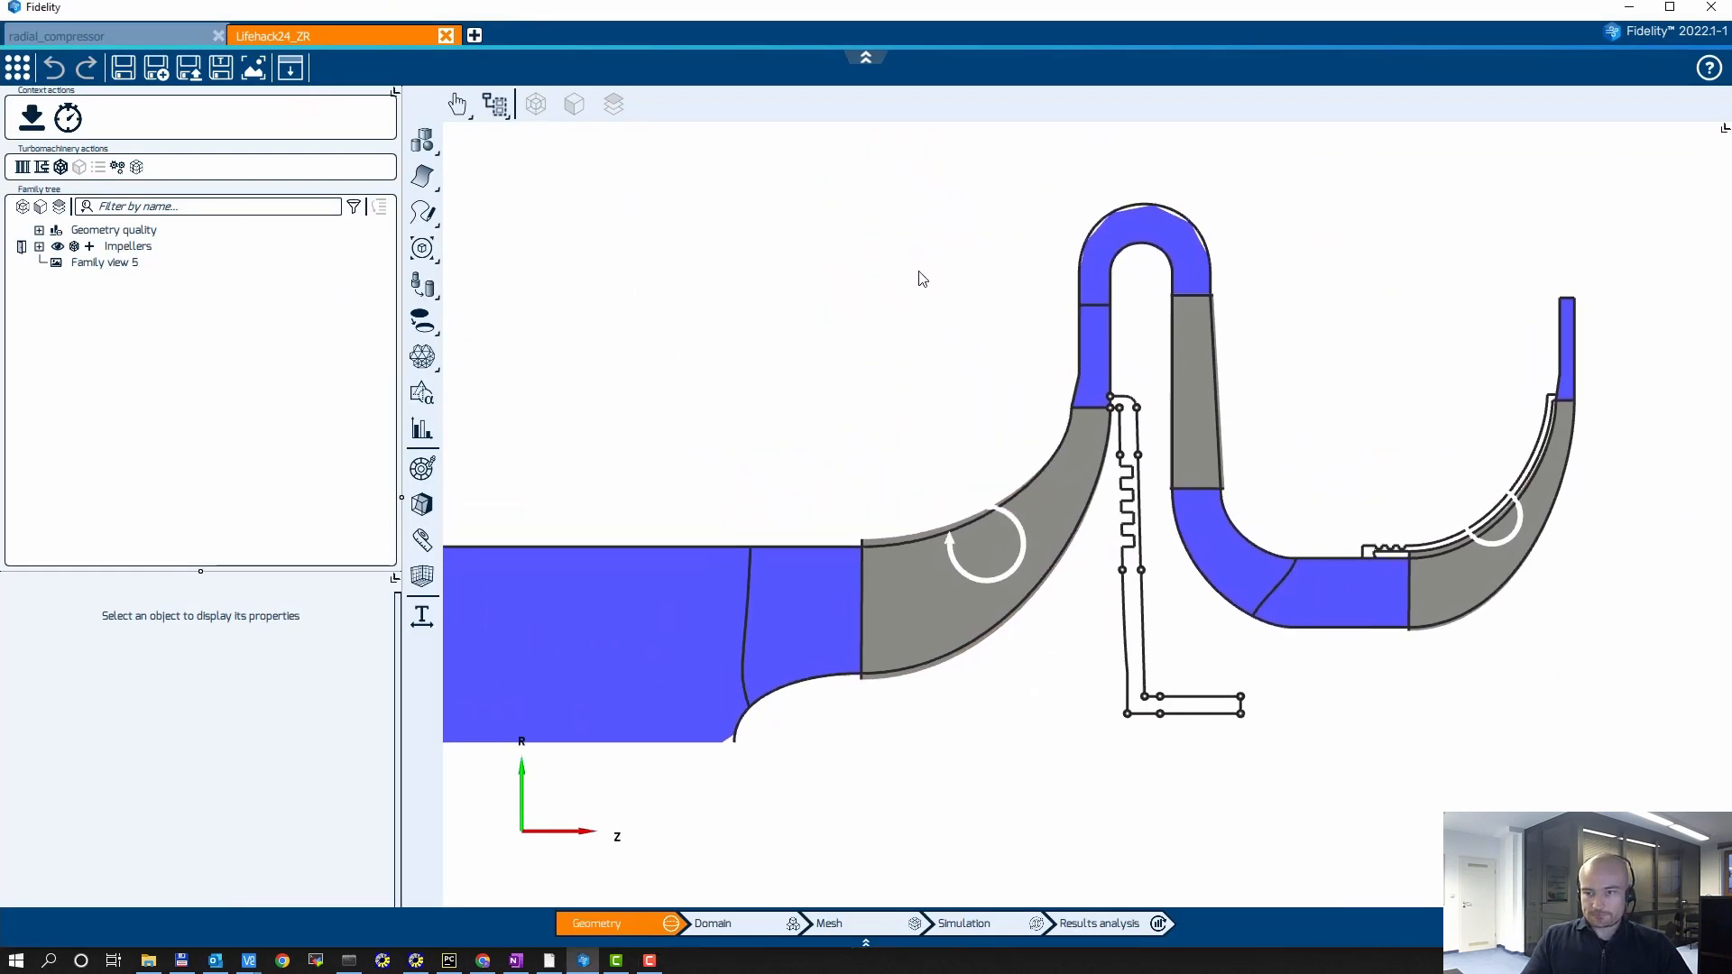
Add a ZR effect with 2 channel connections to the Impellers configuration and list the existing ZR effects
{"action": "left_click", "coordinate": [39, 246]}
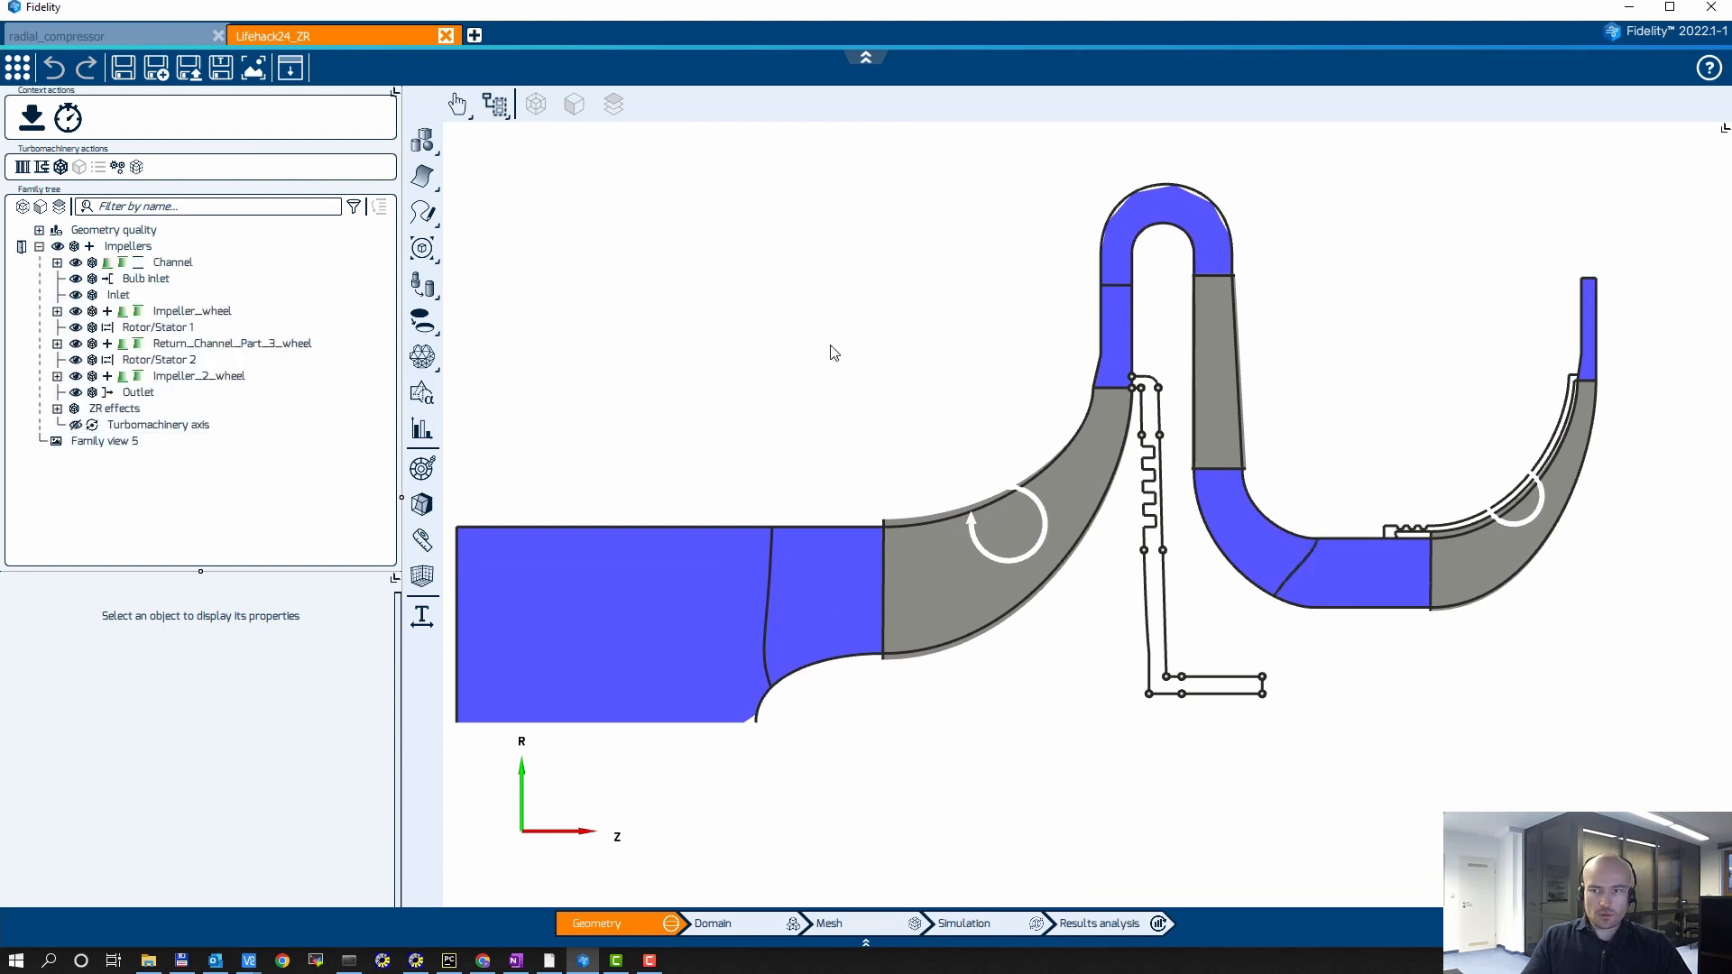
{"action": "middle_click_drag", "start_coordinate": [834, 352], "coordinate": [682, 377]}
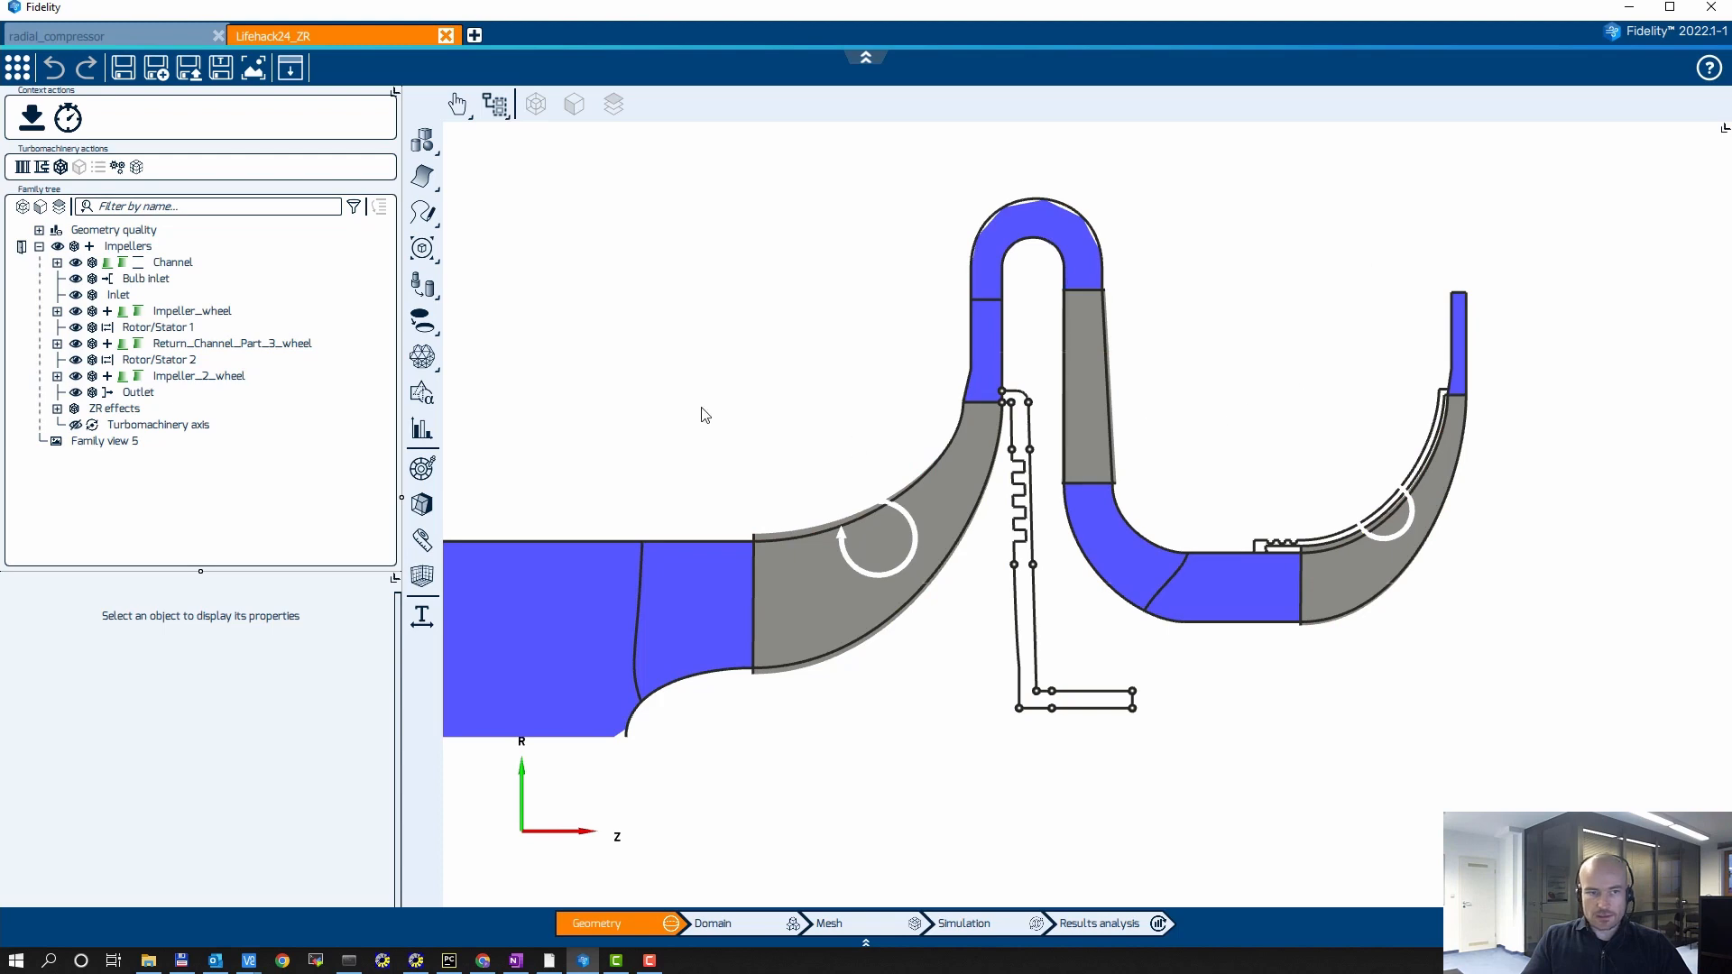
{"action": "left_click", "coordinate": [146, 248]}
{"action": "left_click", "coordinate": [147, 248]}
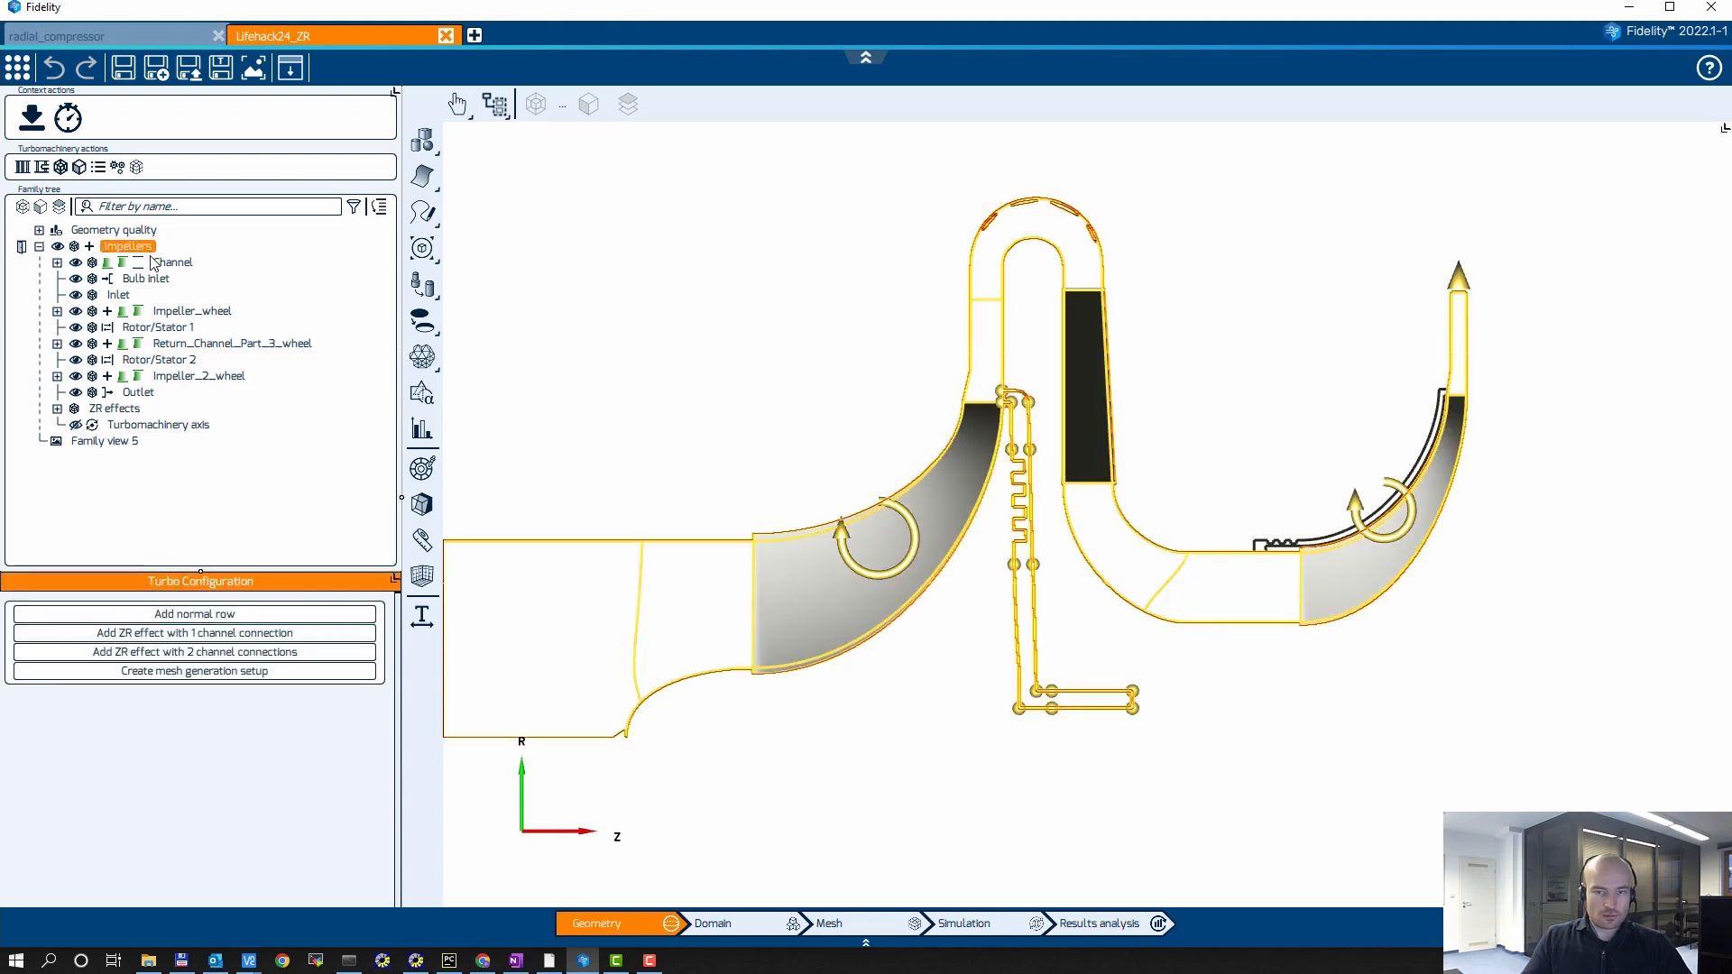
{"action": "left_click", "coordinate": [84, 648]}
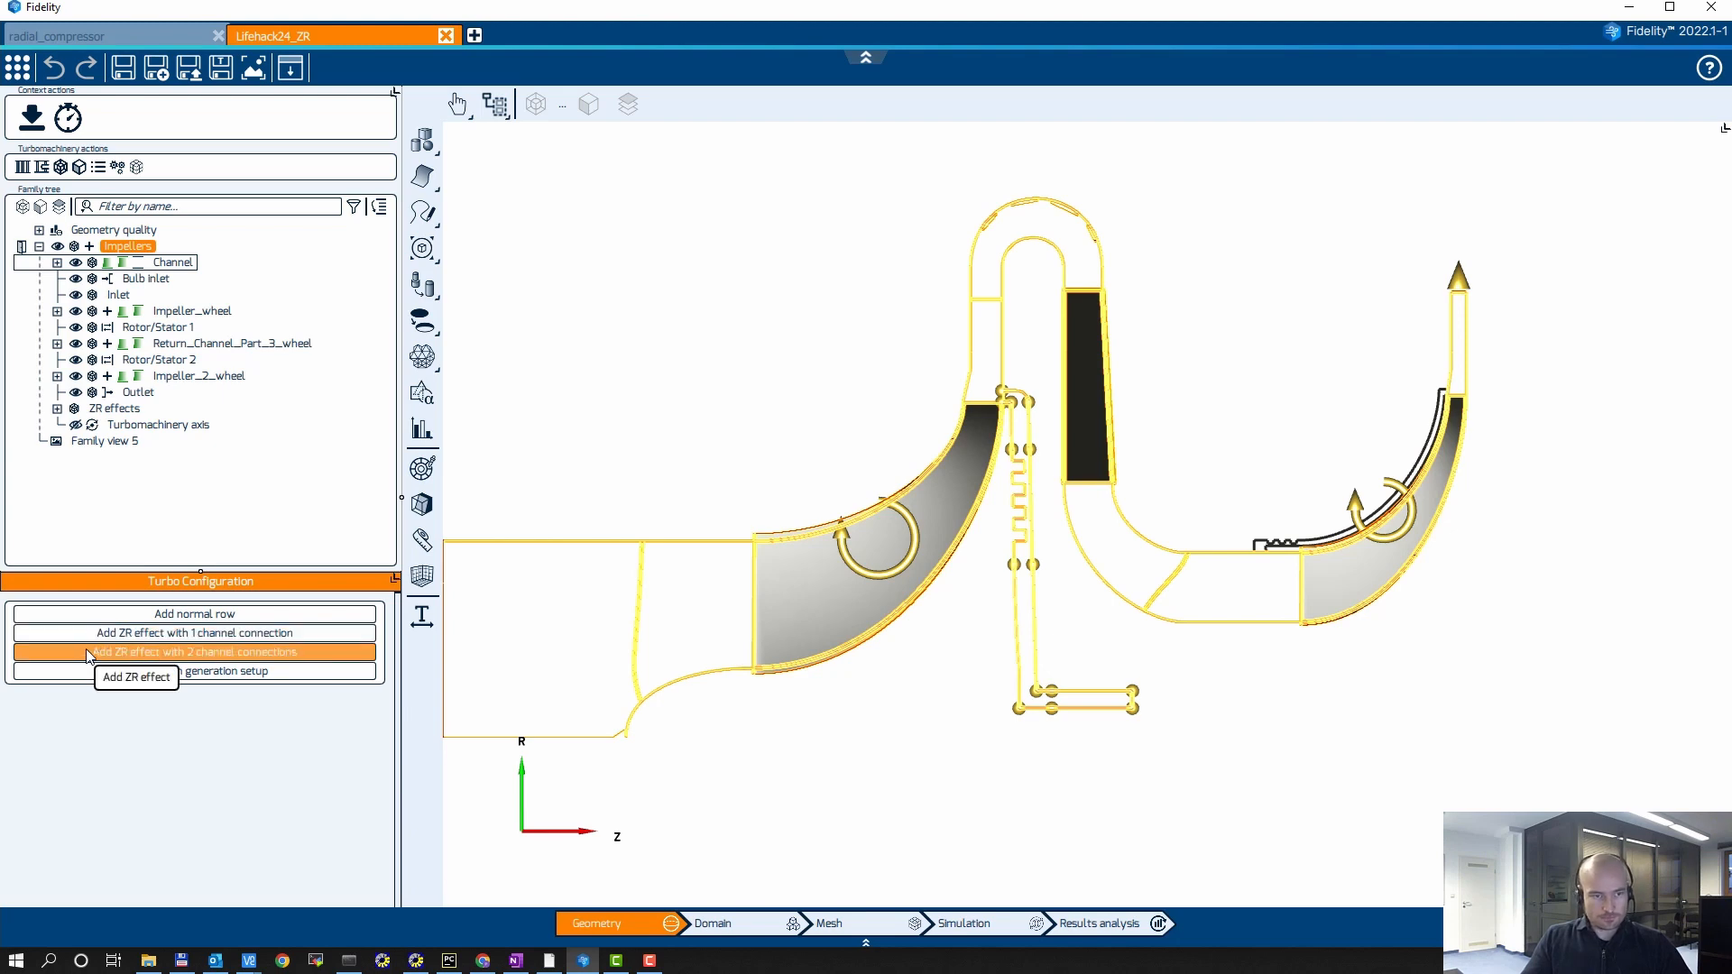
{"action": "left_click", "coordinate": [58, 409]}
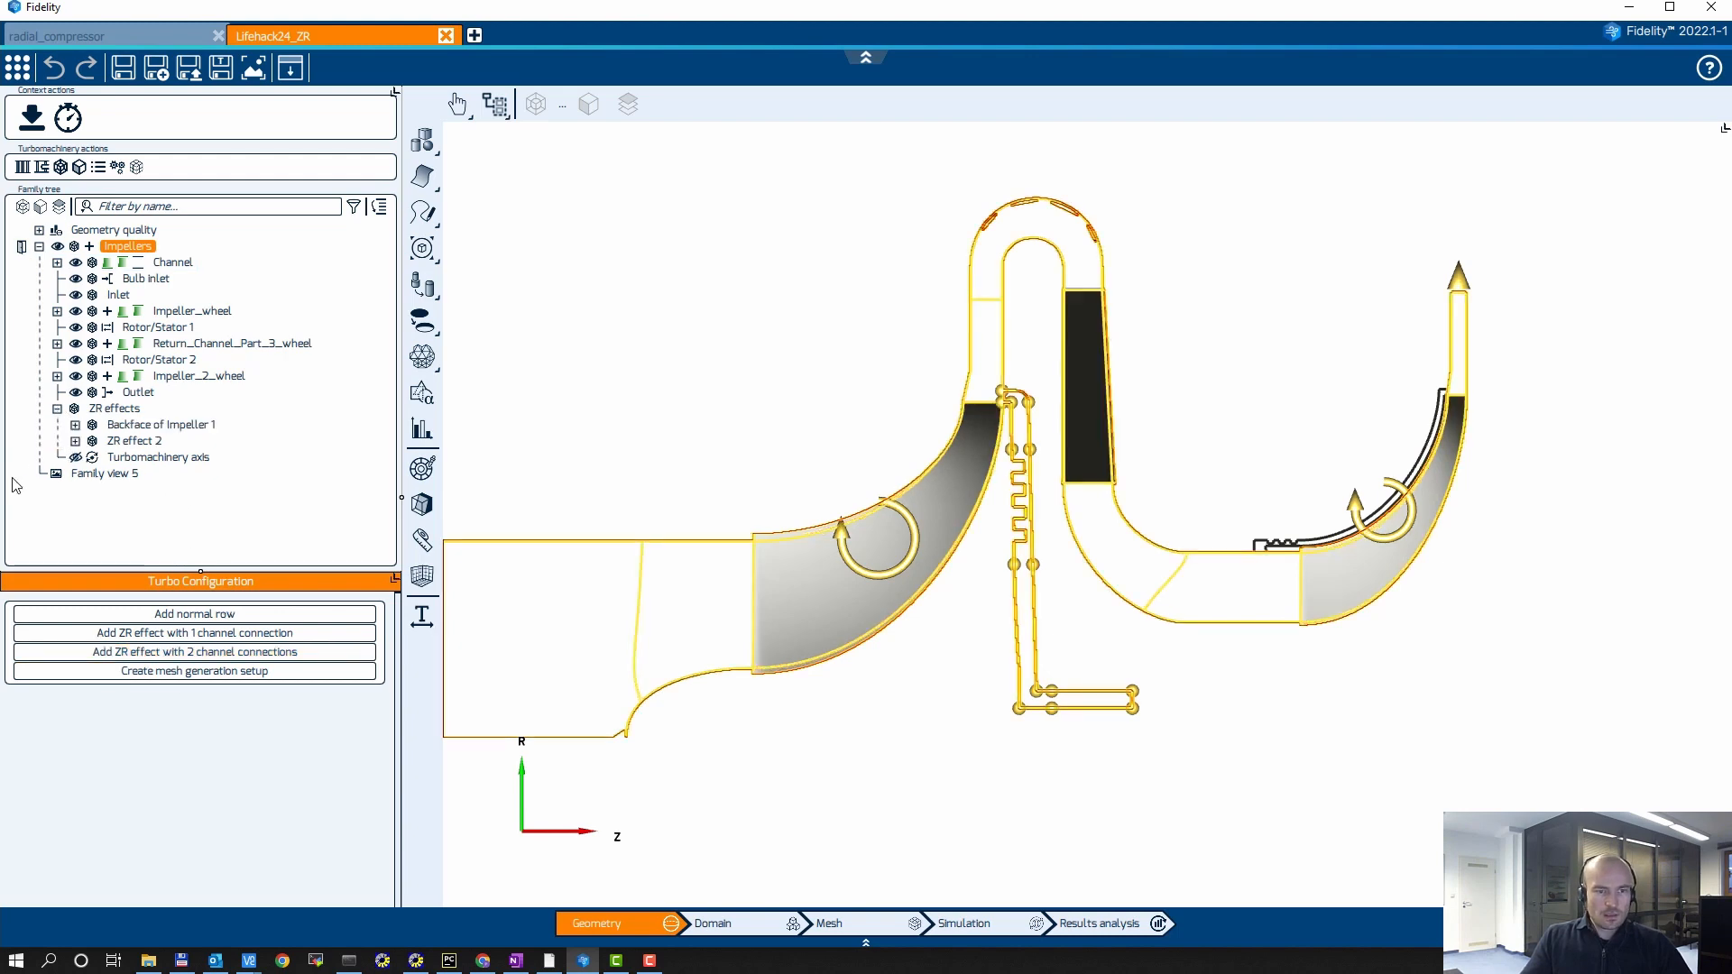
Rename ZR effect 2 as "Shroud leakage path Impeller 2"
{"action": "left_click", "coordinate": [147, 443]}
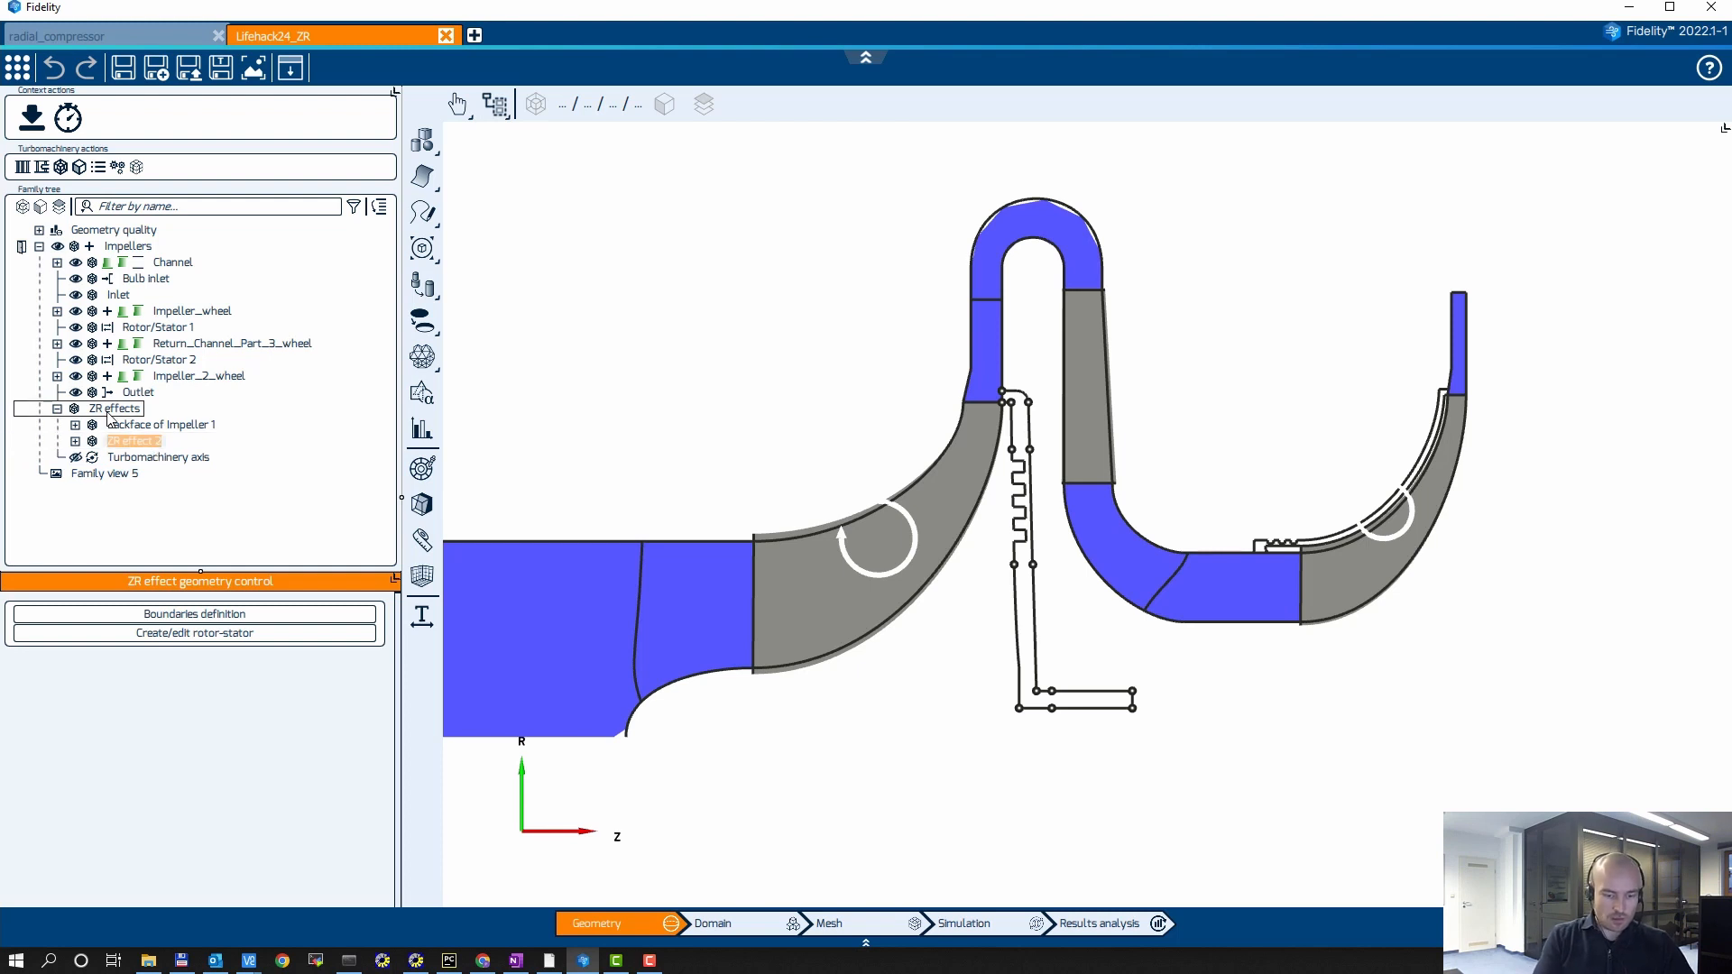
{"action": "type", "text": "Shroud lea"}
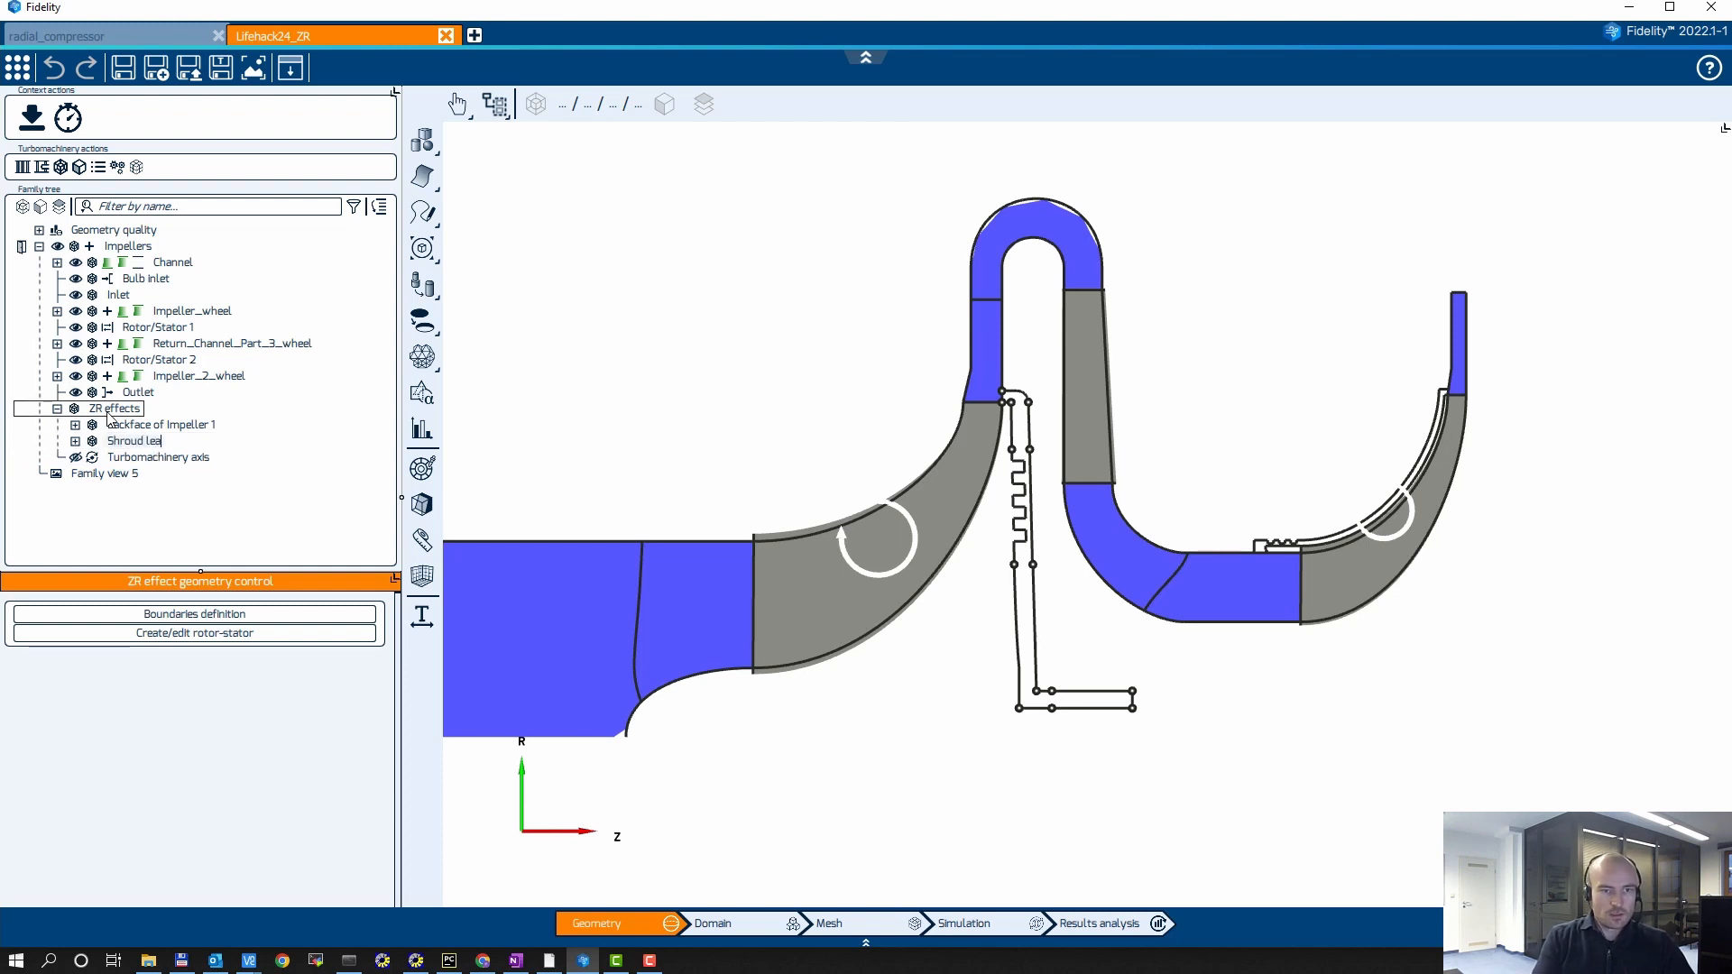
{"action": "type", "text": "kage path Impeller 2"}
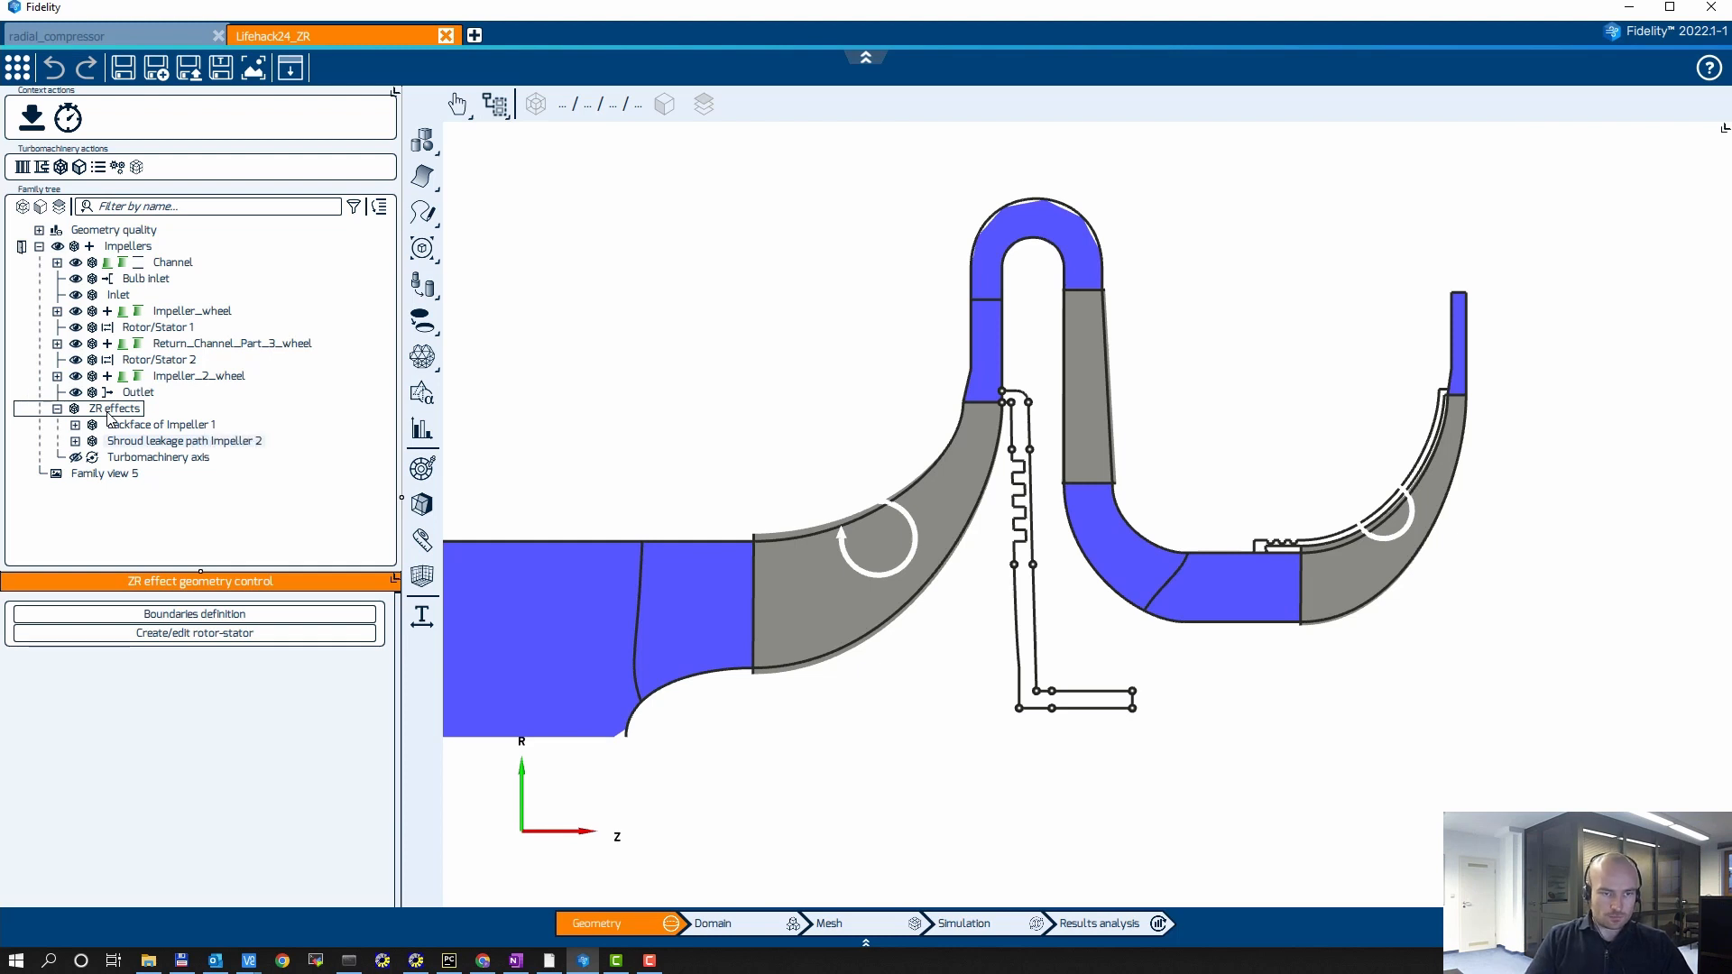
{"action": "key", "text": "Return"}
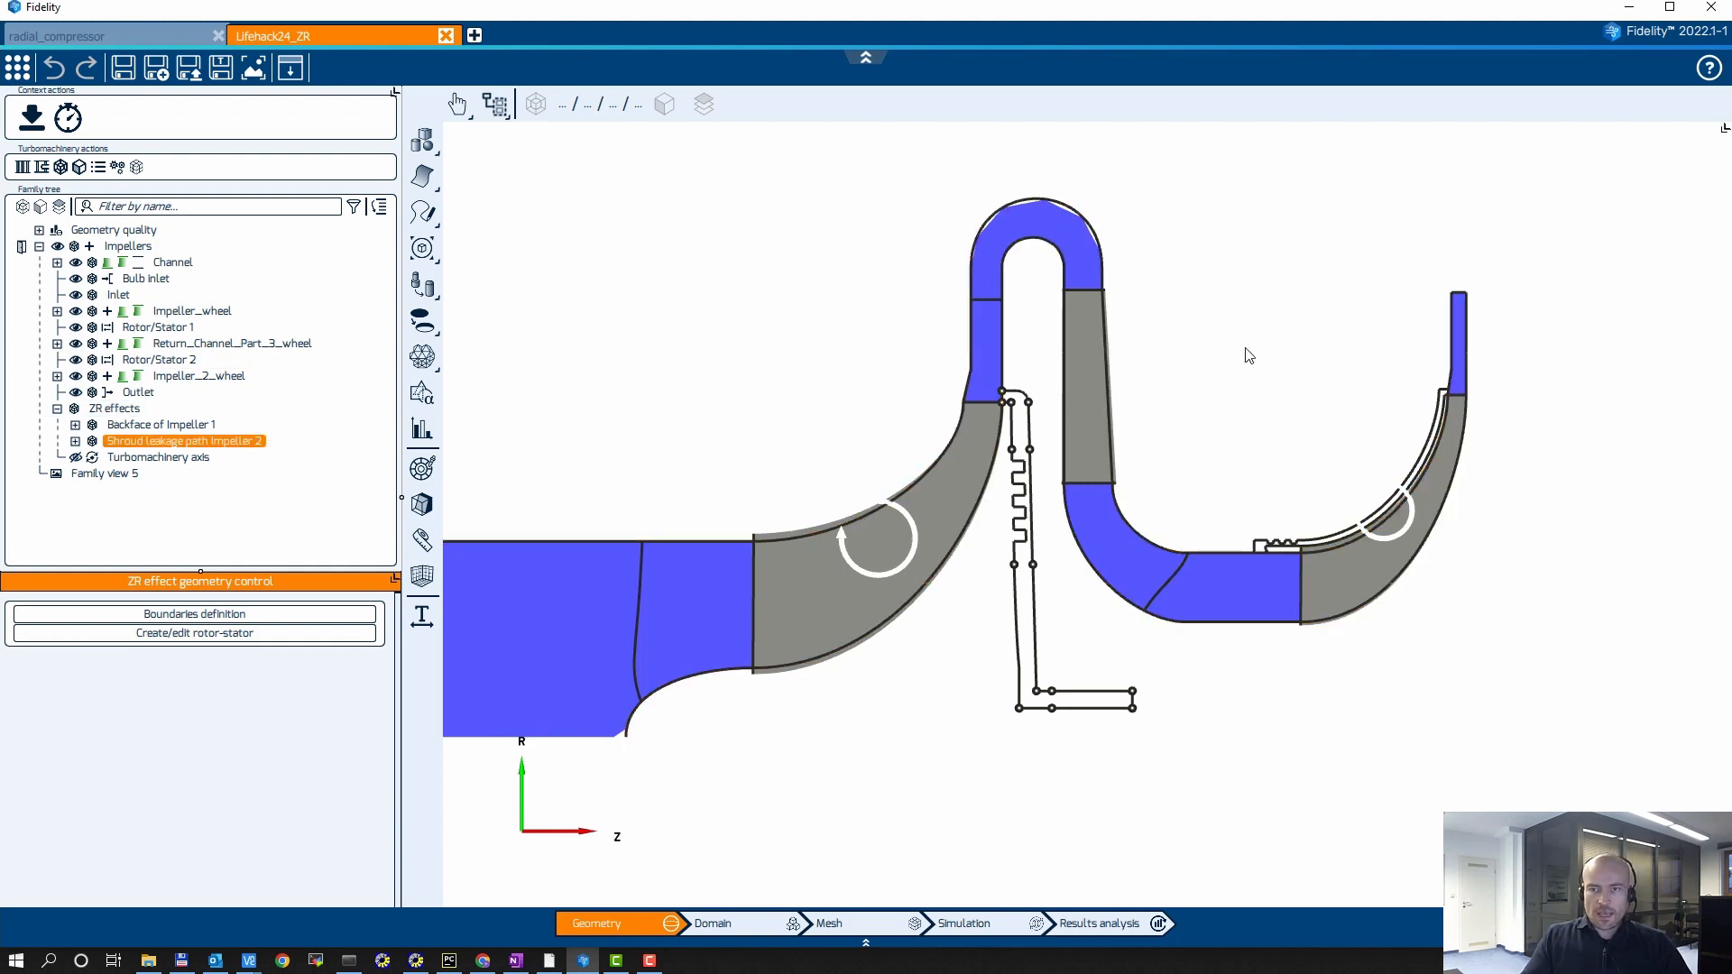
Define the shroud leakage path's boundaries, using the toothed casing curve as boundary 1 and the adjacent shroud curve as boundary 2
{"action": "scroll", "coordinate": [1248, 354], "scroll_direction": "up", "scroll_amount": 4}
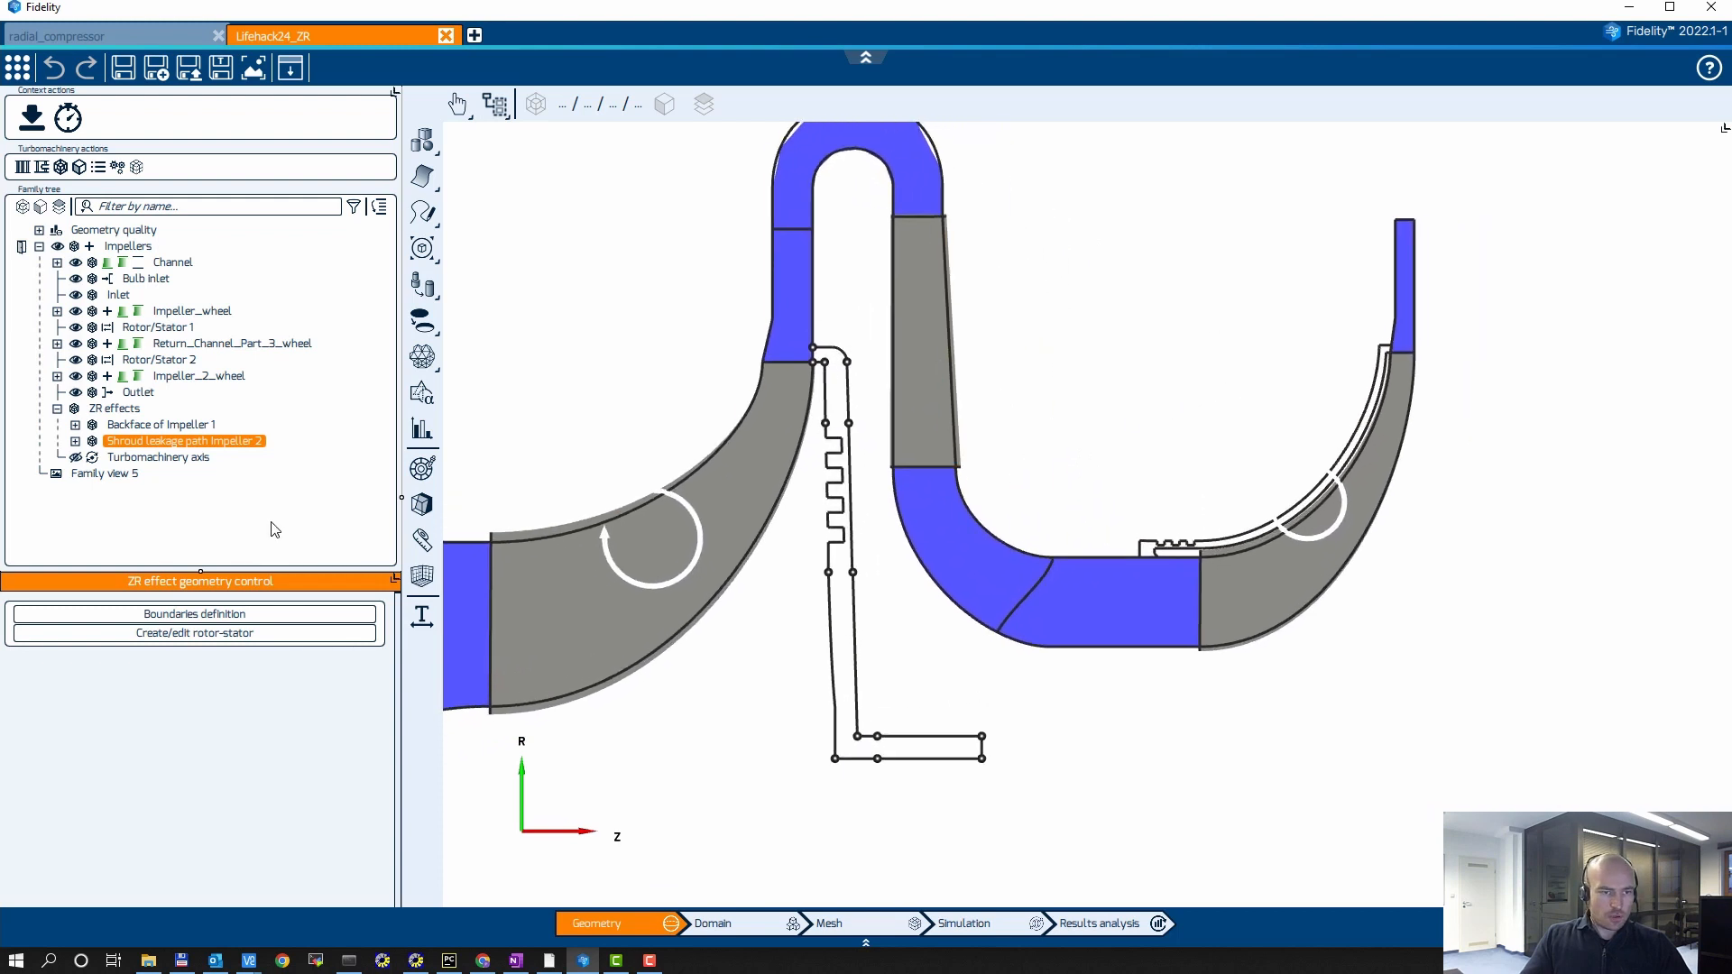
{"action": "left_click", "coordinate": [75, 441]}
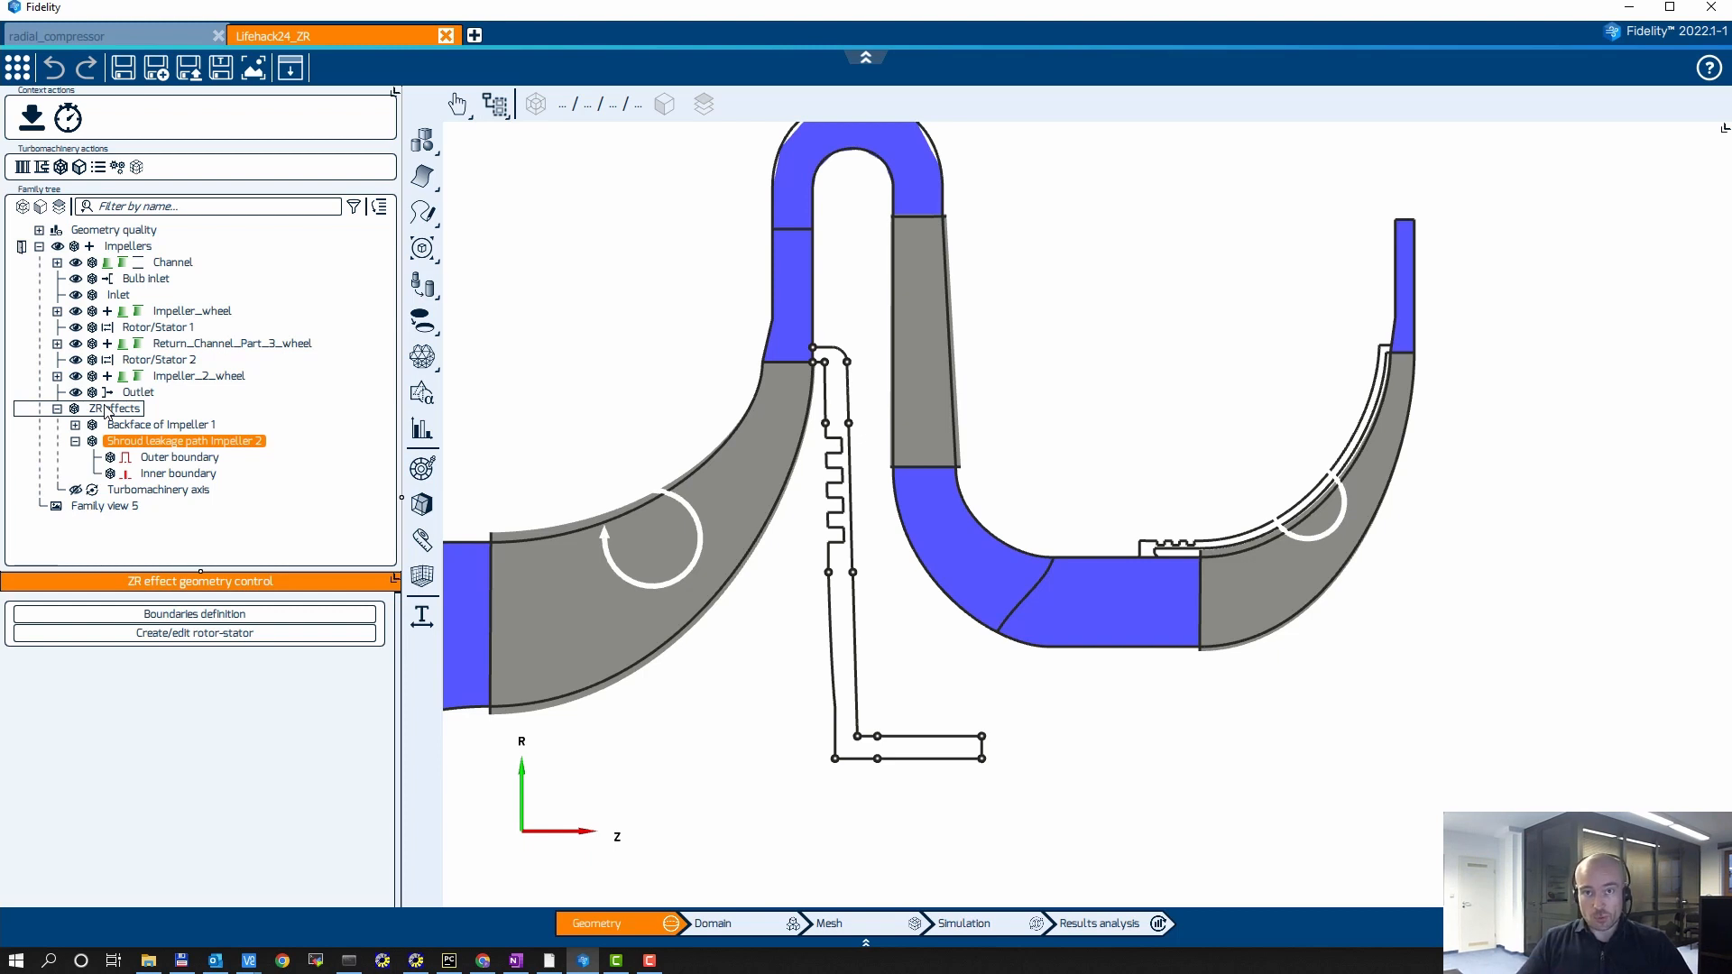
{"action": "scroll", "coordinate": [1073, 370], "scroll_direction": "up", "scroll_amount": 4}
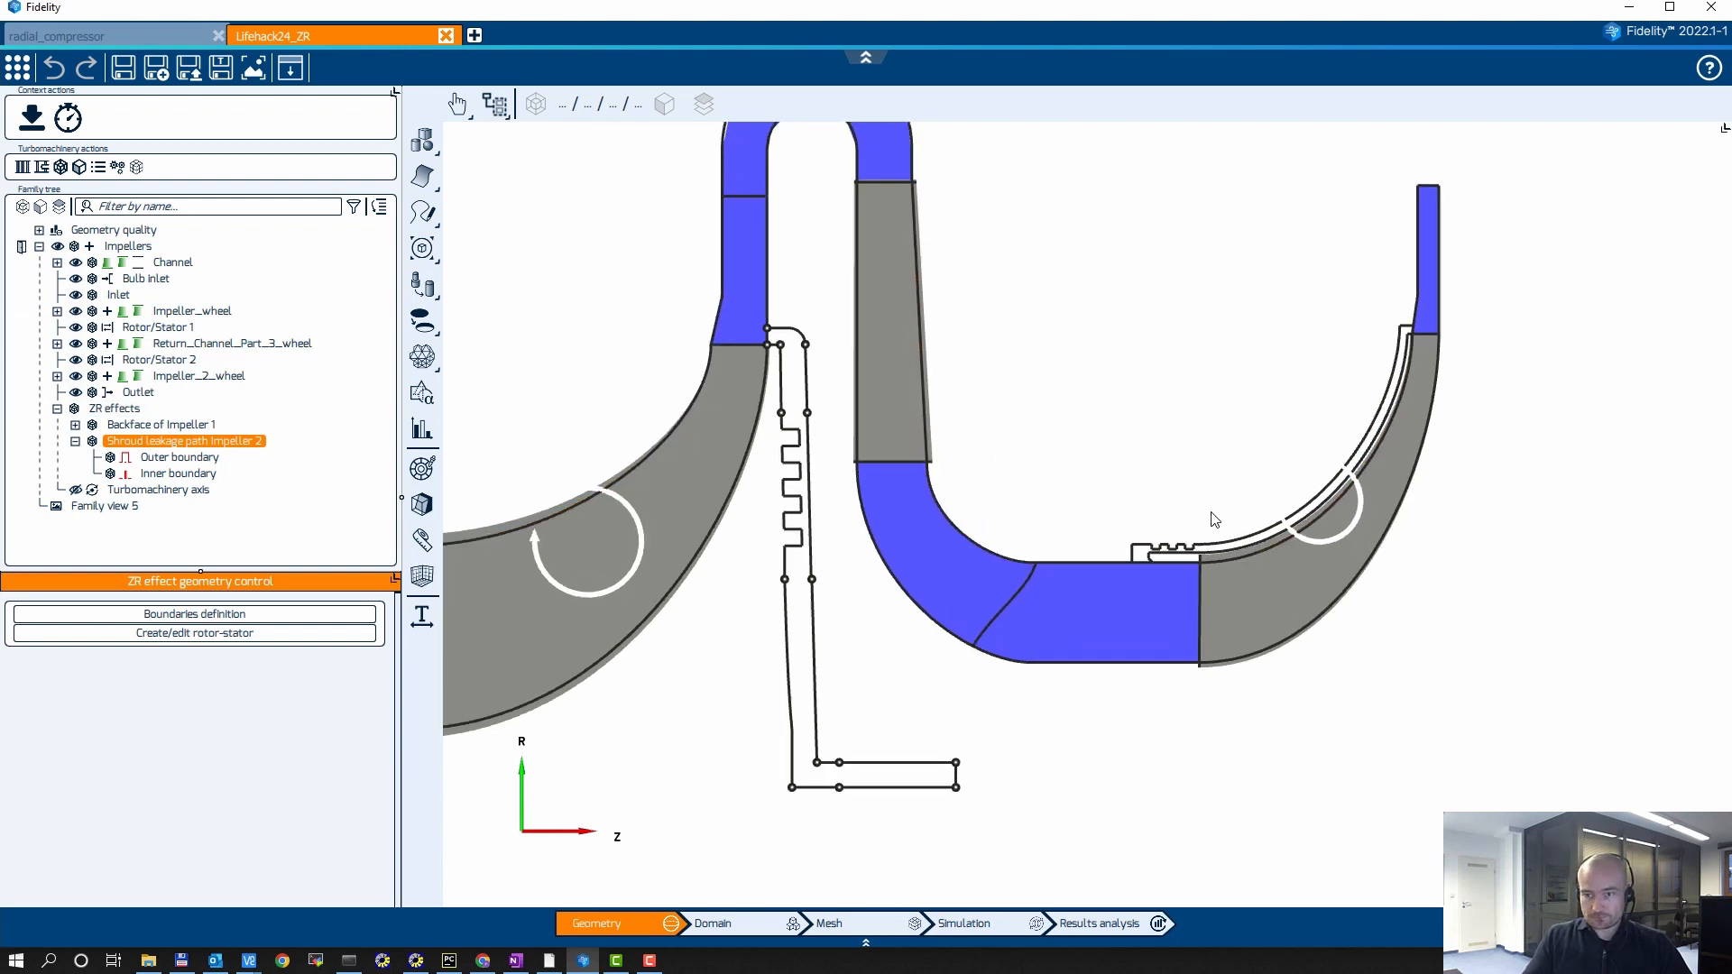
{"action": "middle_click_drag", "start_coordinate": [1102, 361], "coordinate": [975, 417]}
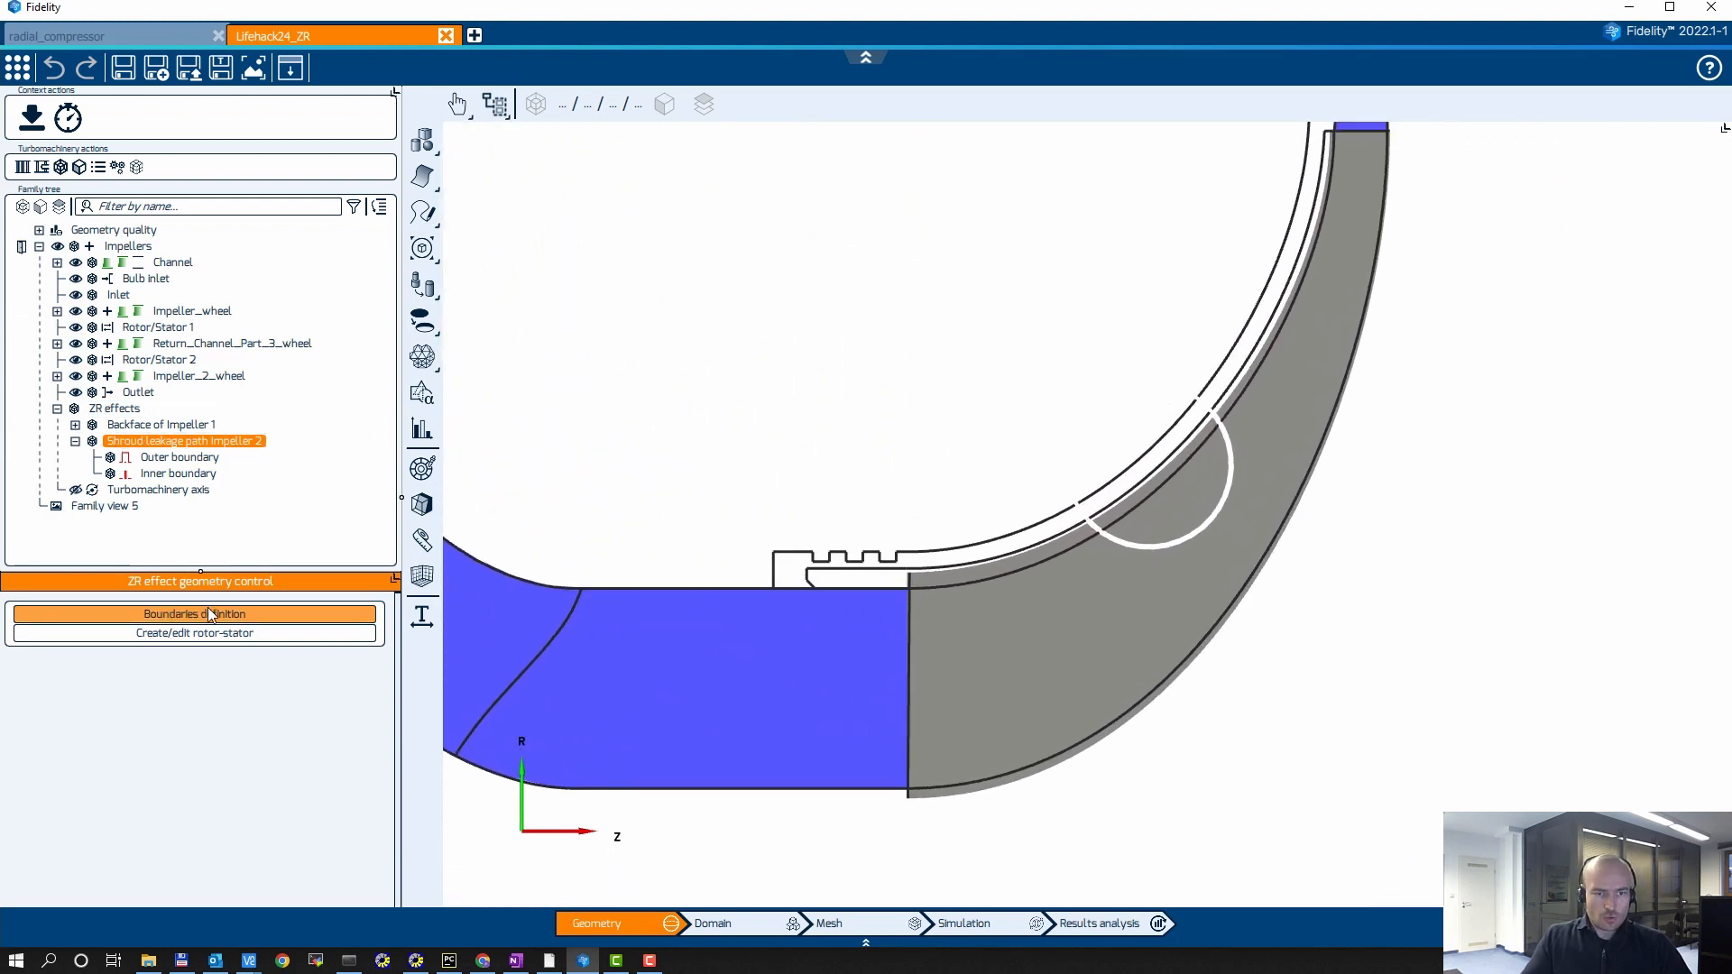
{"action": "left_click", "coordinate": [269, 618]}
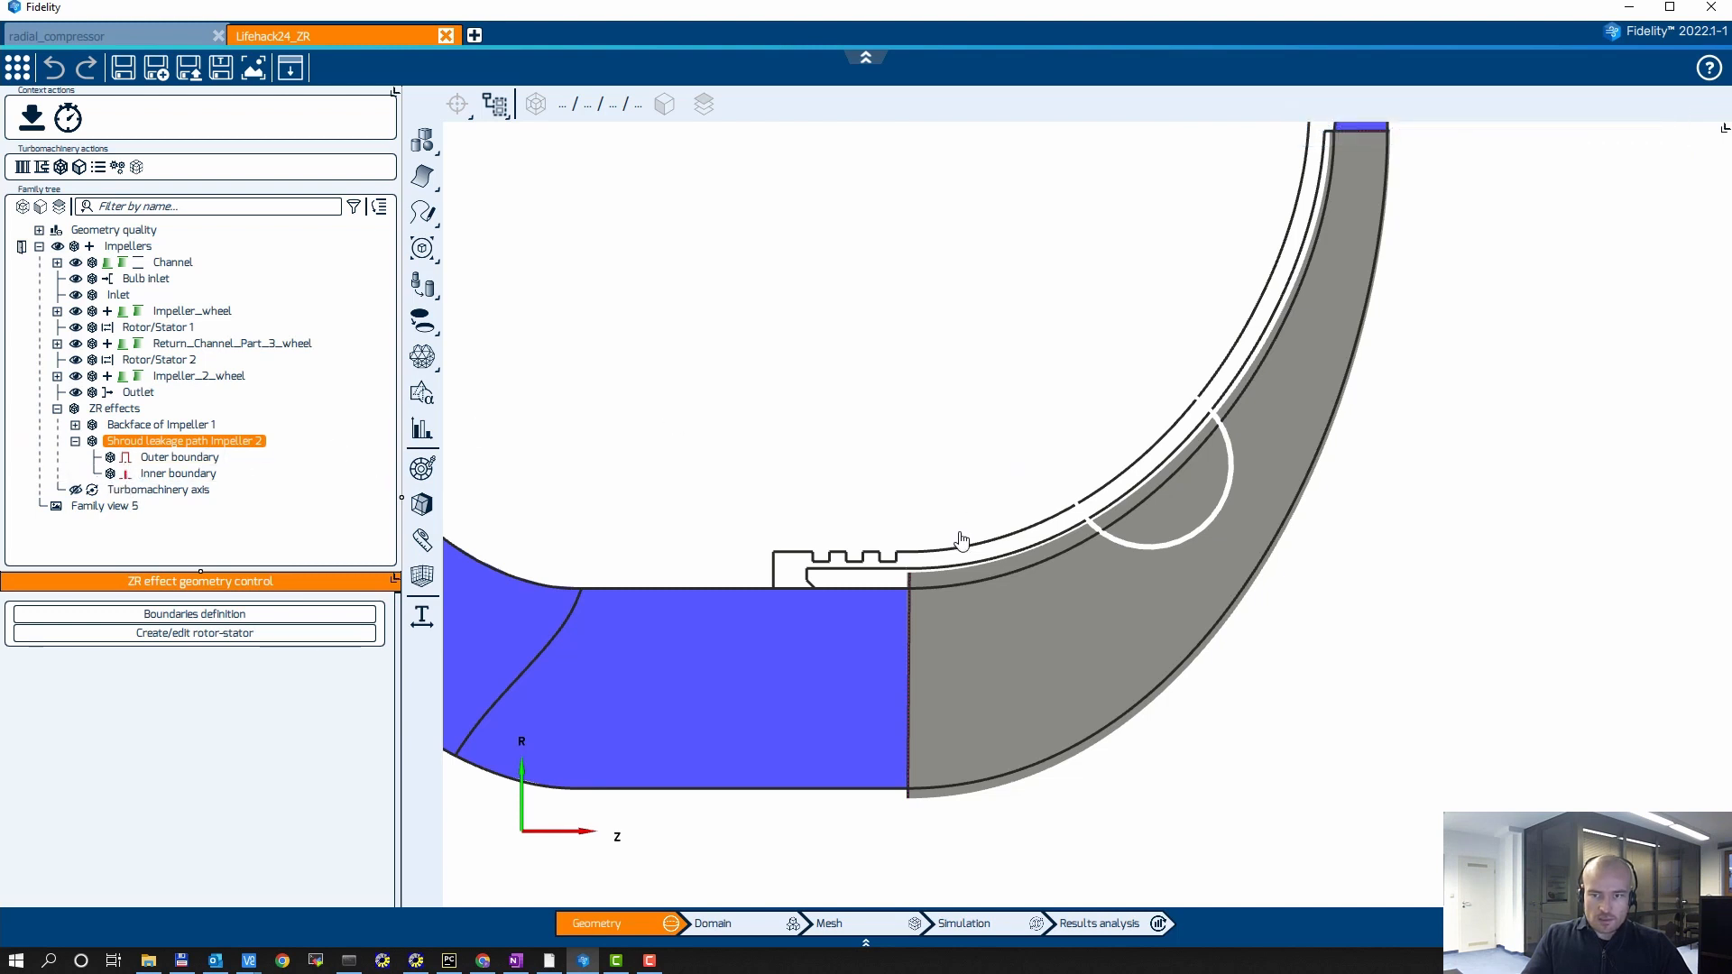
{"action": "left_click", "coordinate": [917, 561]}
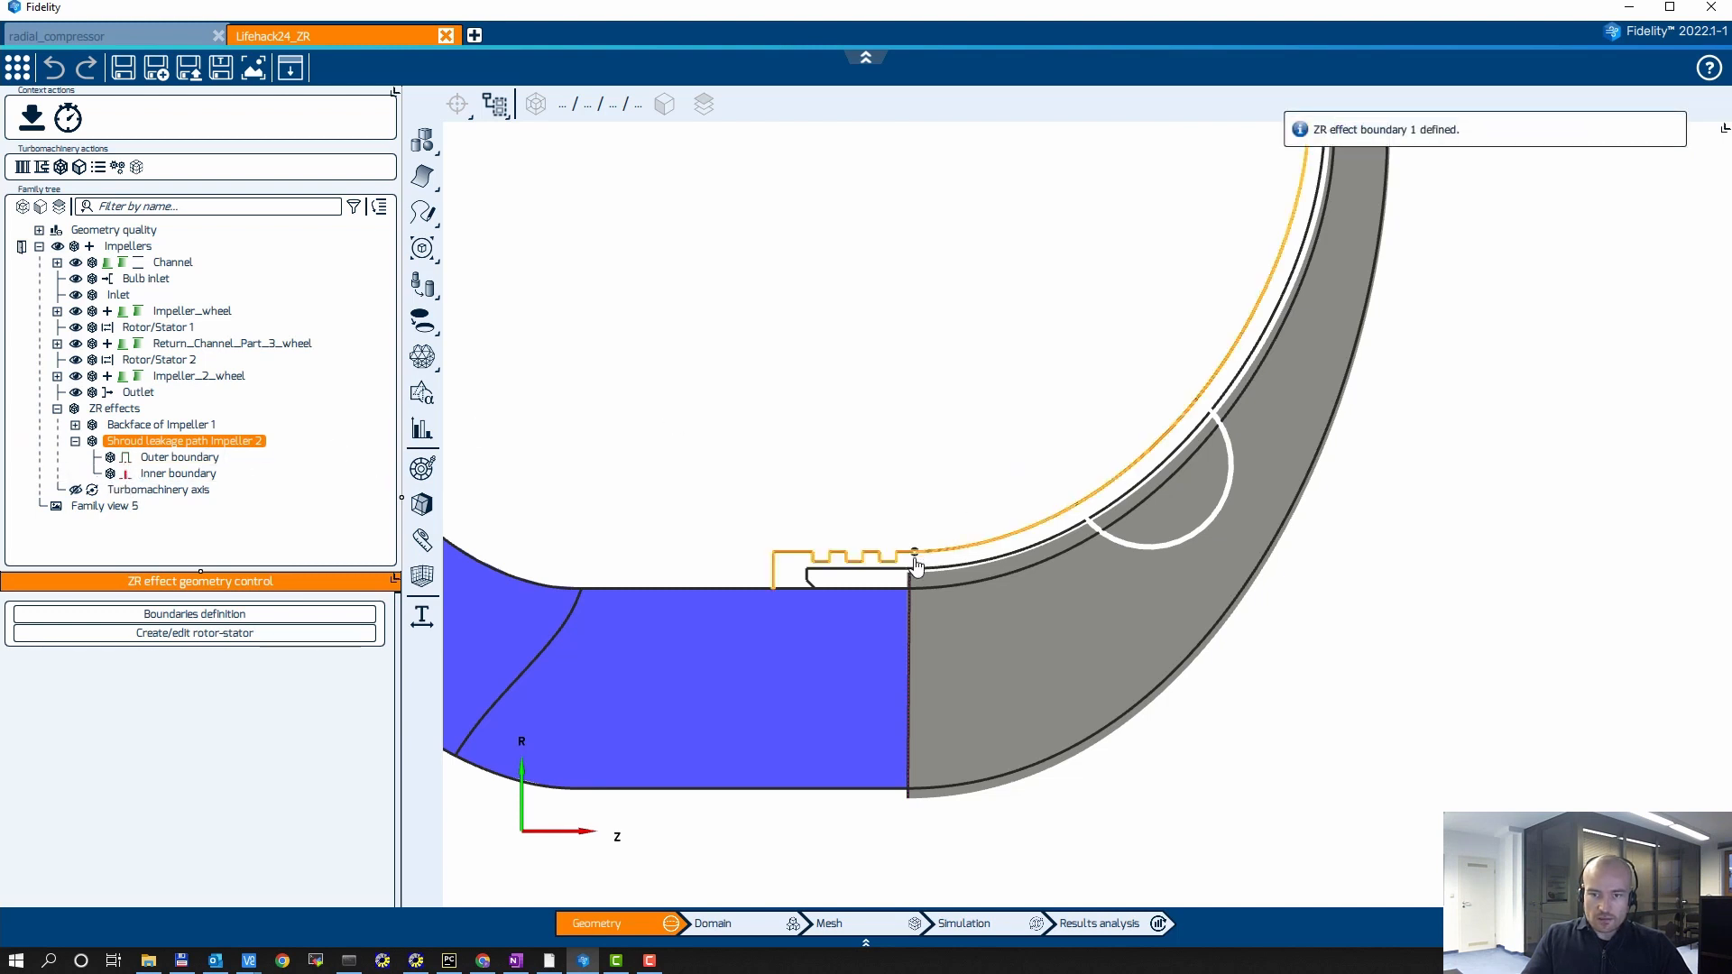
{"action": "left_click", "coordinate": [908, 573]}
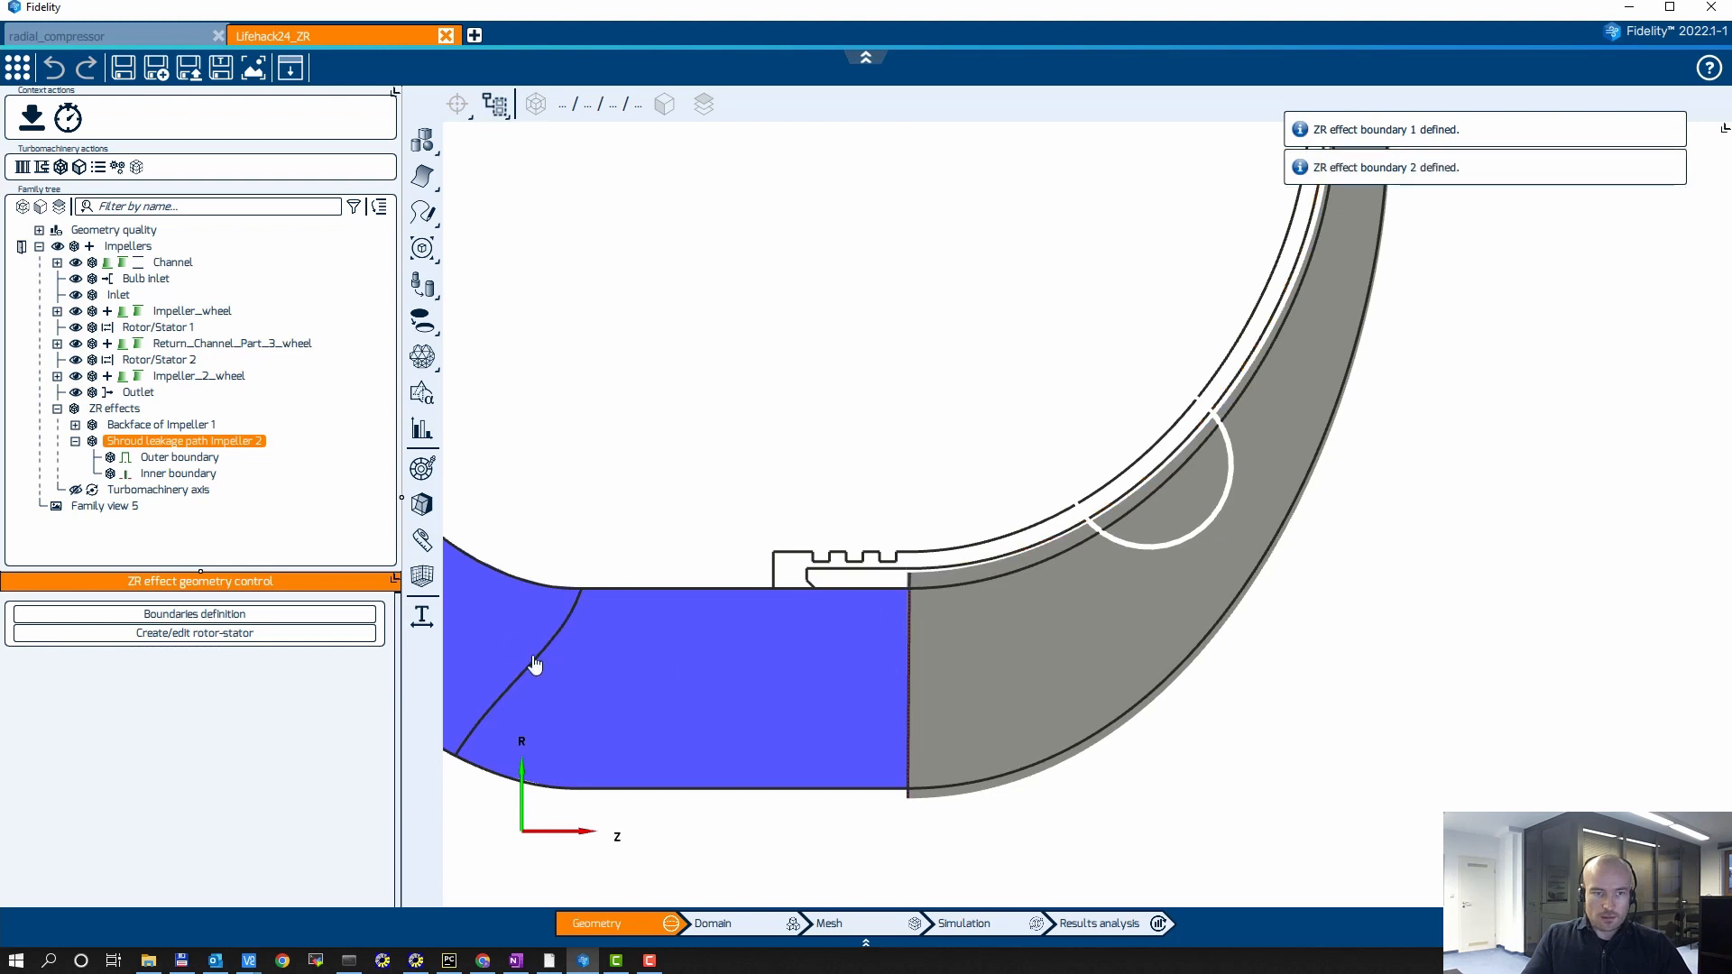
Create a rotor-stator line across the shroud leakage path of impeller 2, connecting its outer and inner curves about midway along the curved section
{"action": "middle_click_drag", "start_coordinate": [835, 378], "coordinate": [908, 367]}
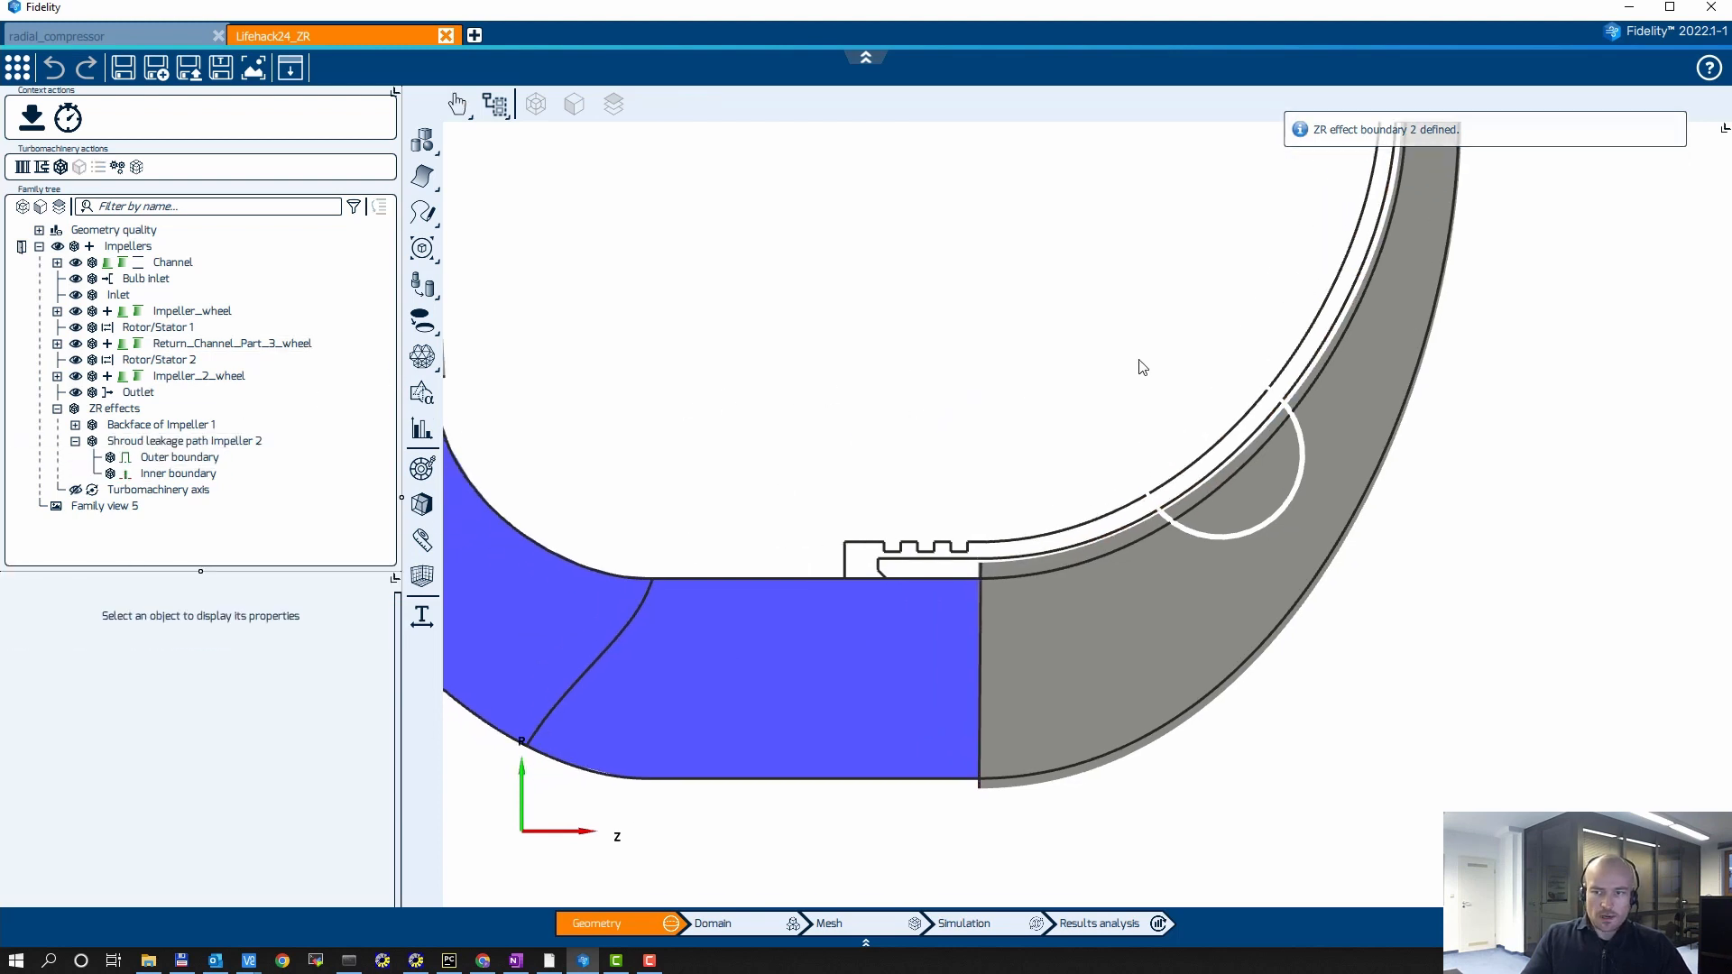
{"action": "middle_click_drag", "start_coordinate": [1141, 367], "coordinate": [1004, 354]}
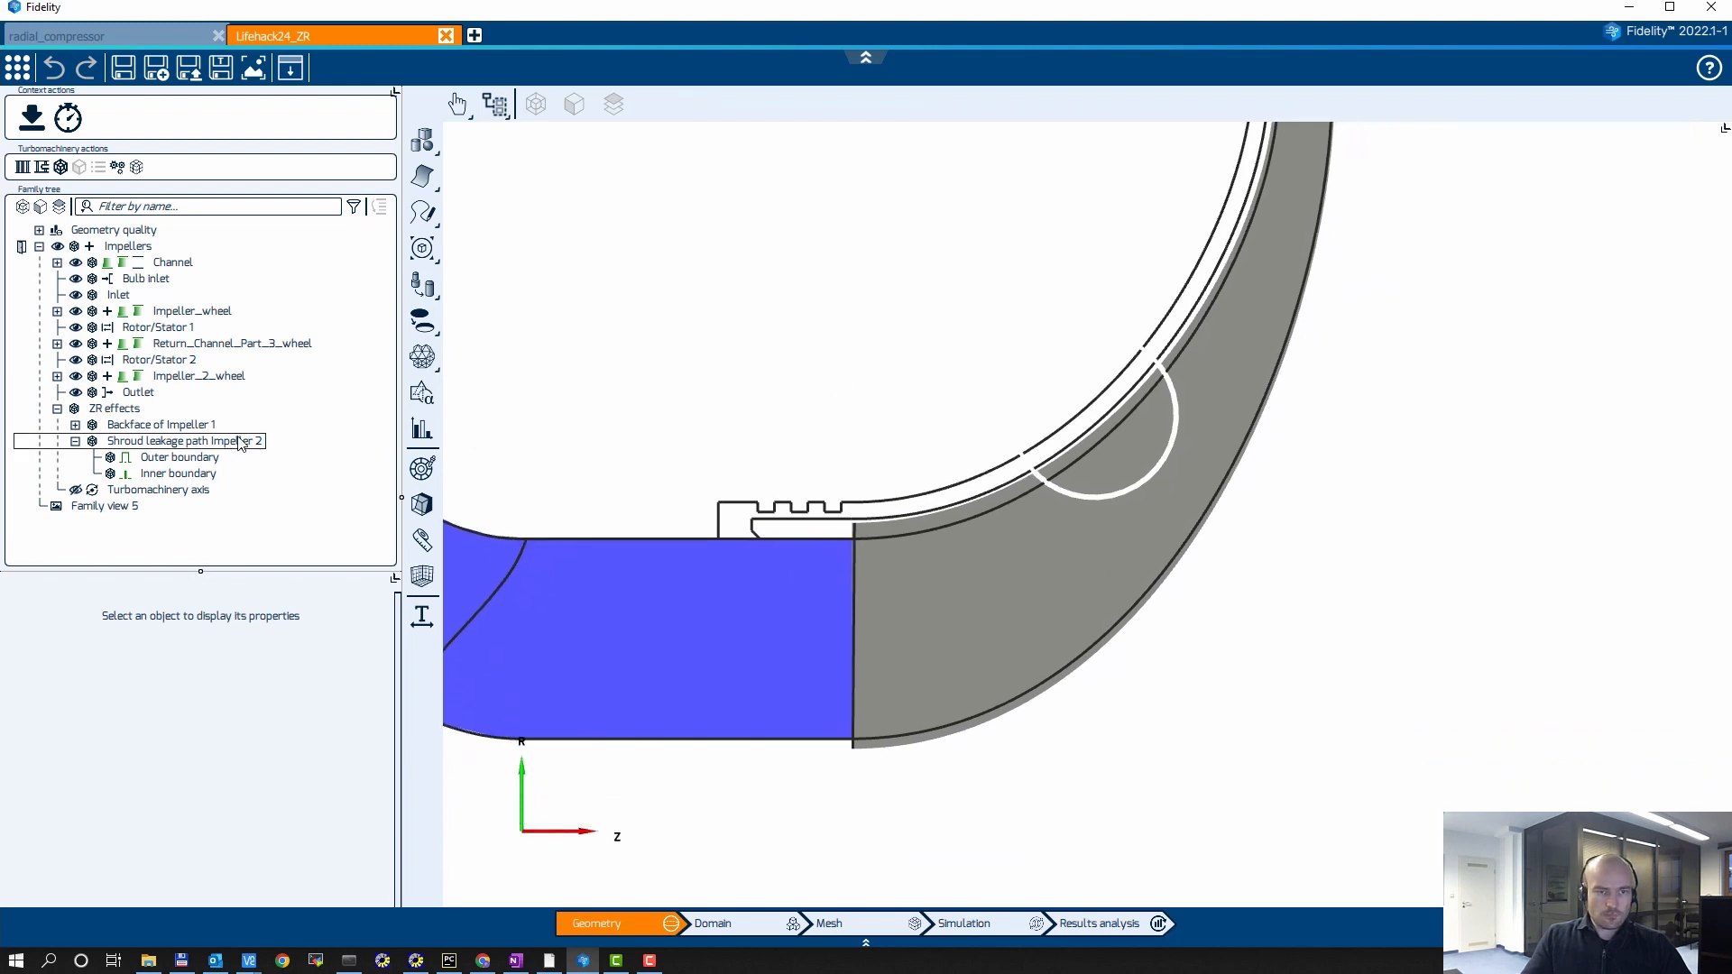
{"action": "left_click", "coordinate": [230, 442]}
{"action": "middle_click_drag", "start_coordinate": [963, 289], "coordinate": [1026, 392]}
{"action": "scroll", "coordinate": [1108, 435], "scroll_direction": "up", "scroll_amount": 2}
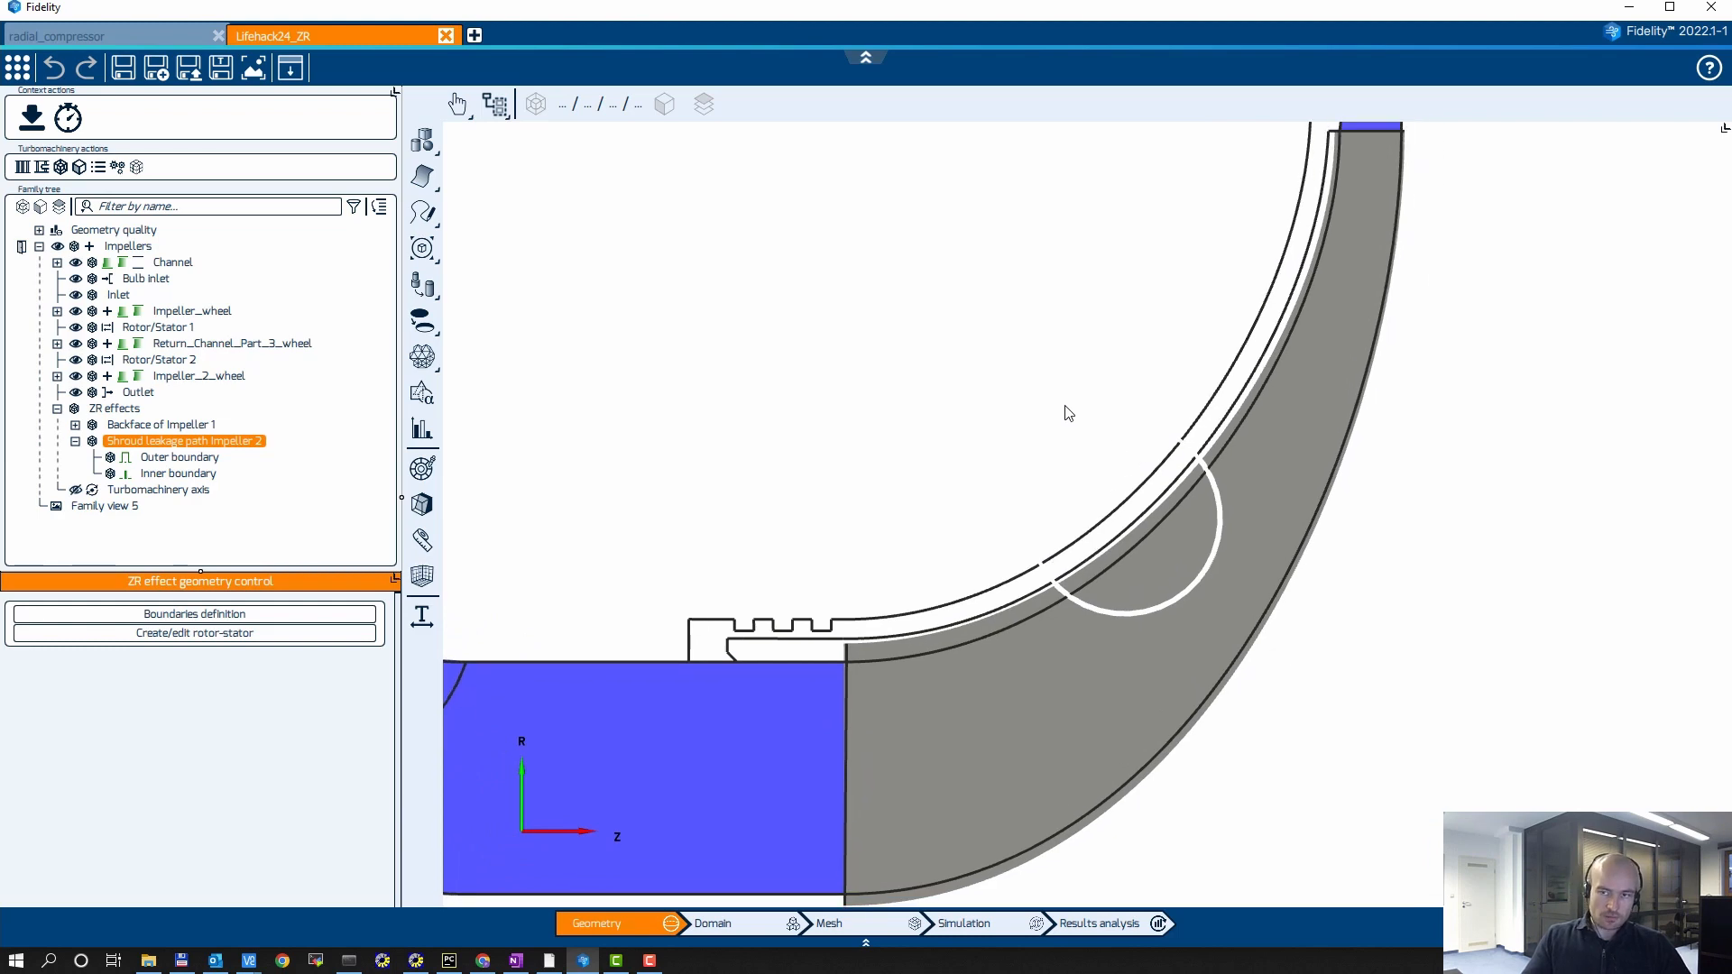
{"action": "middle_click_drag", "start_coordinate": [1112, 450], "coordinate": [1044, 420]}
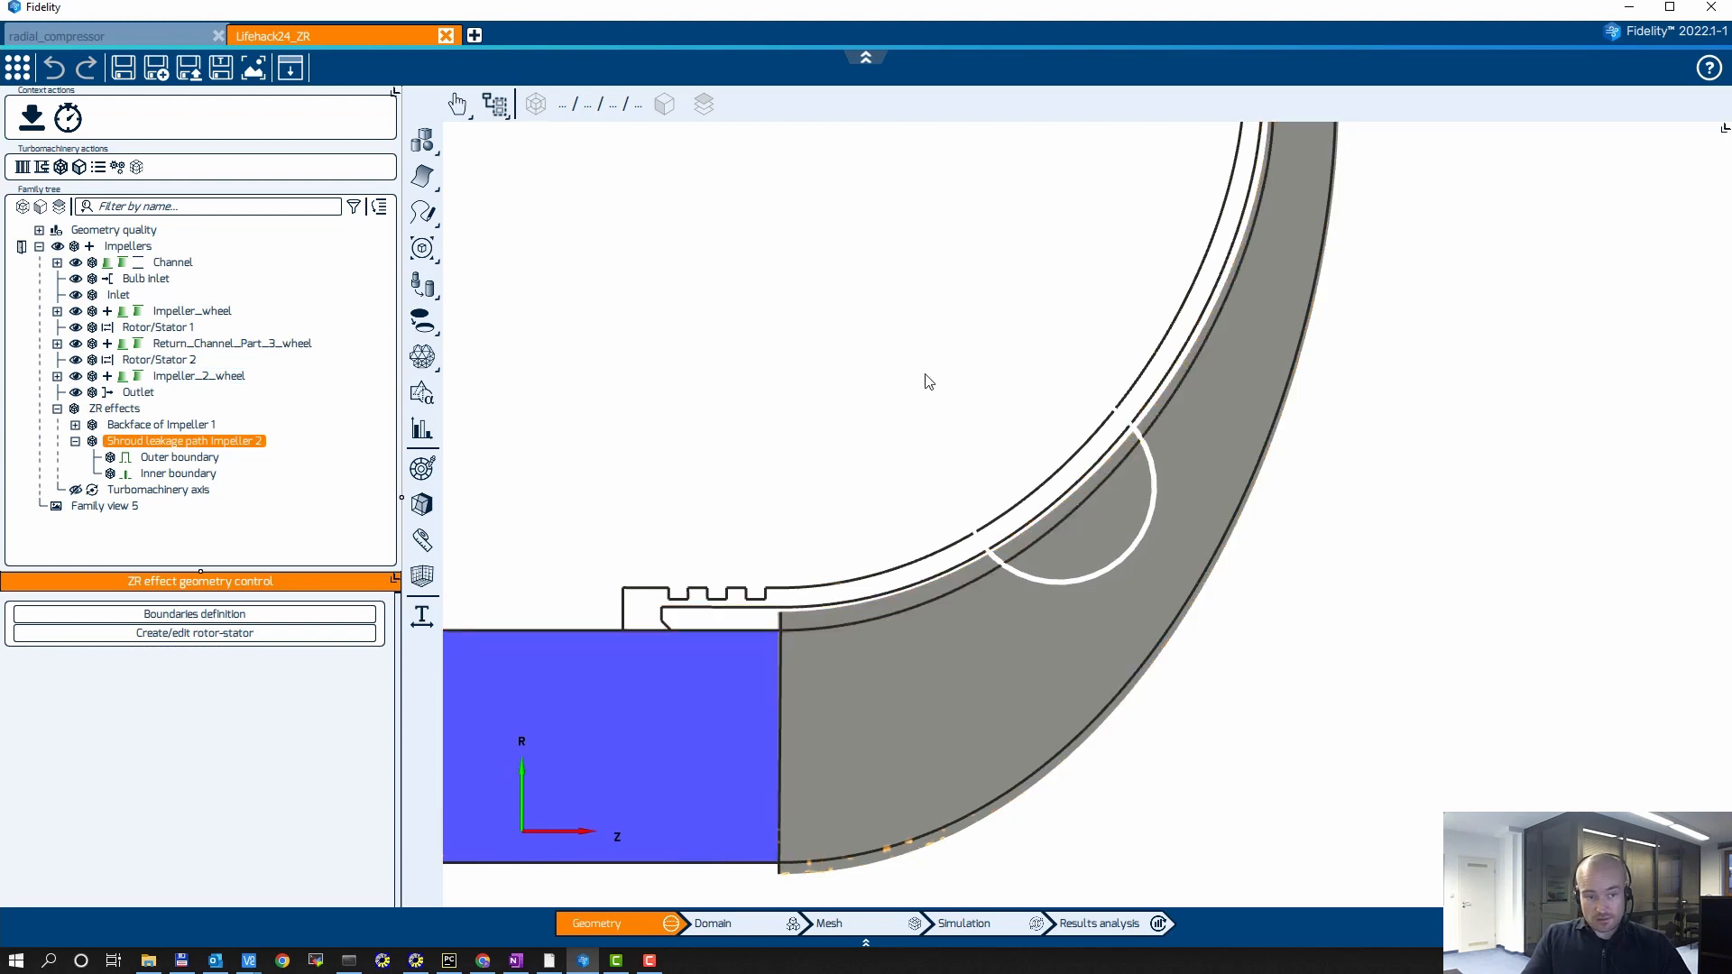
{"action": "left_click", "coordinate": [193, 636]}
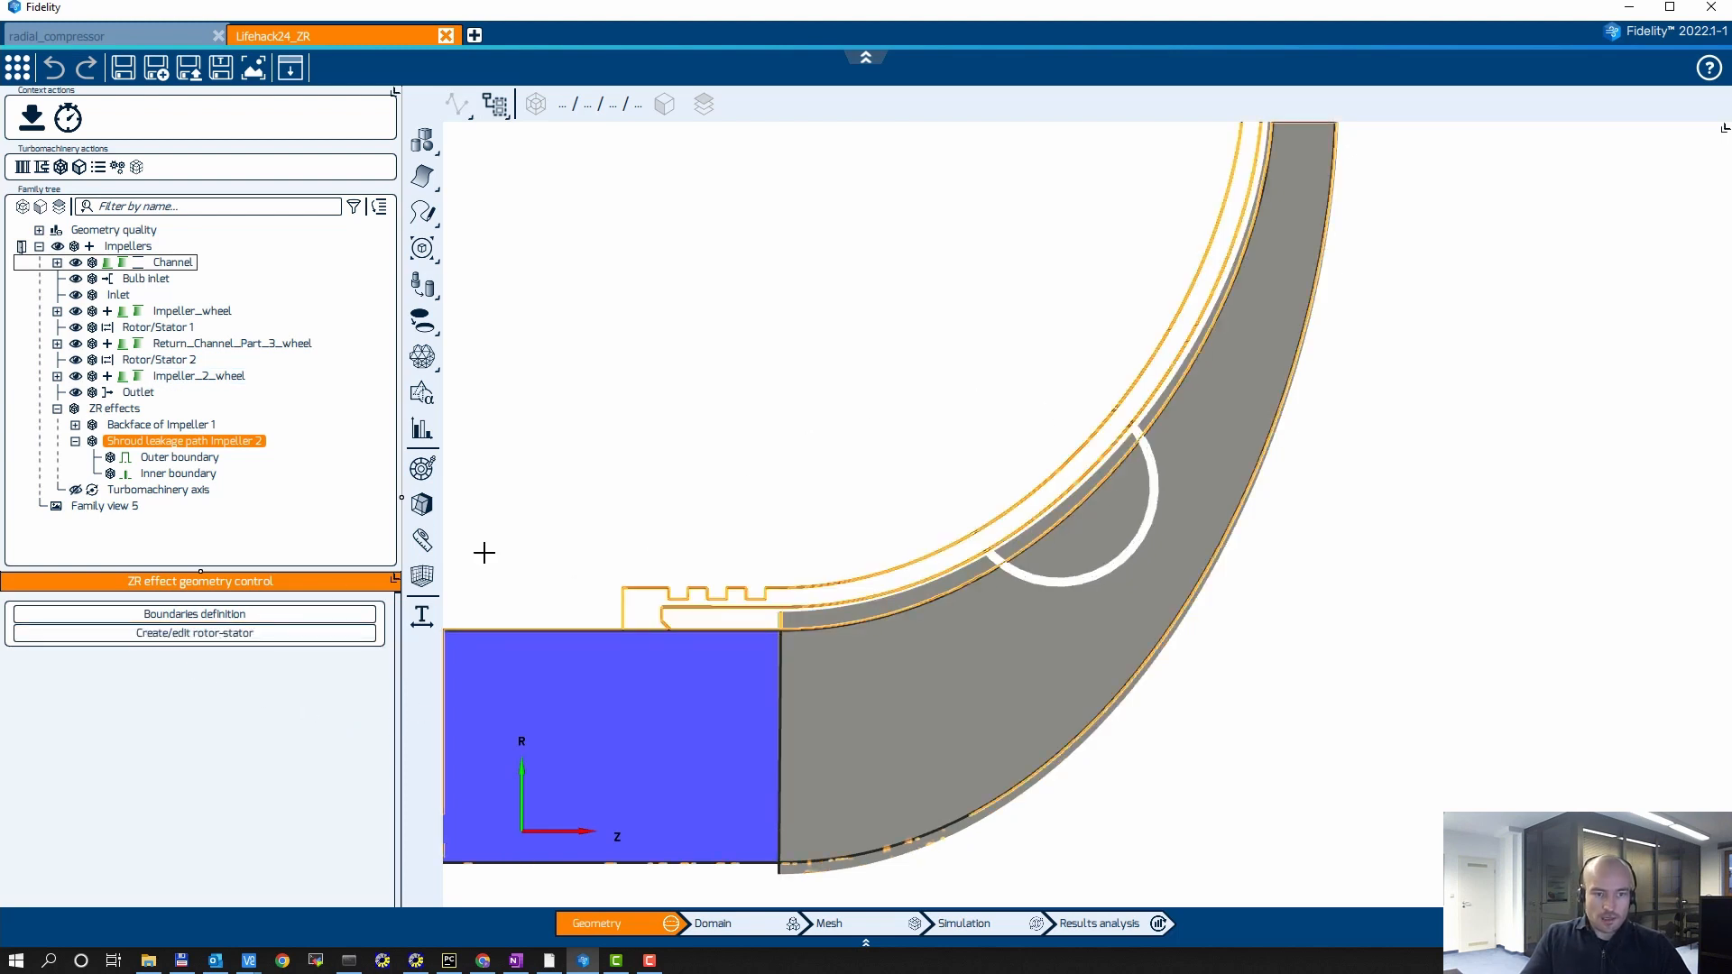
{"action": "scroll", "coordinate": [1073, 419], "scroll_direction": "up", "scroll_amount": 3}
{"action": "scroll", "coordinate": [998, 383], "scroll_direction": "up", "scroll_amount": 2}
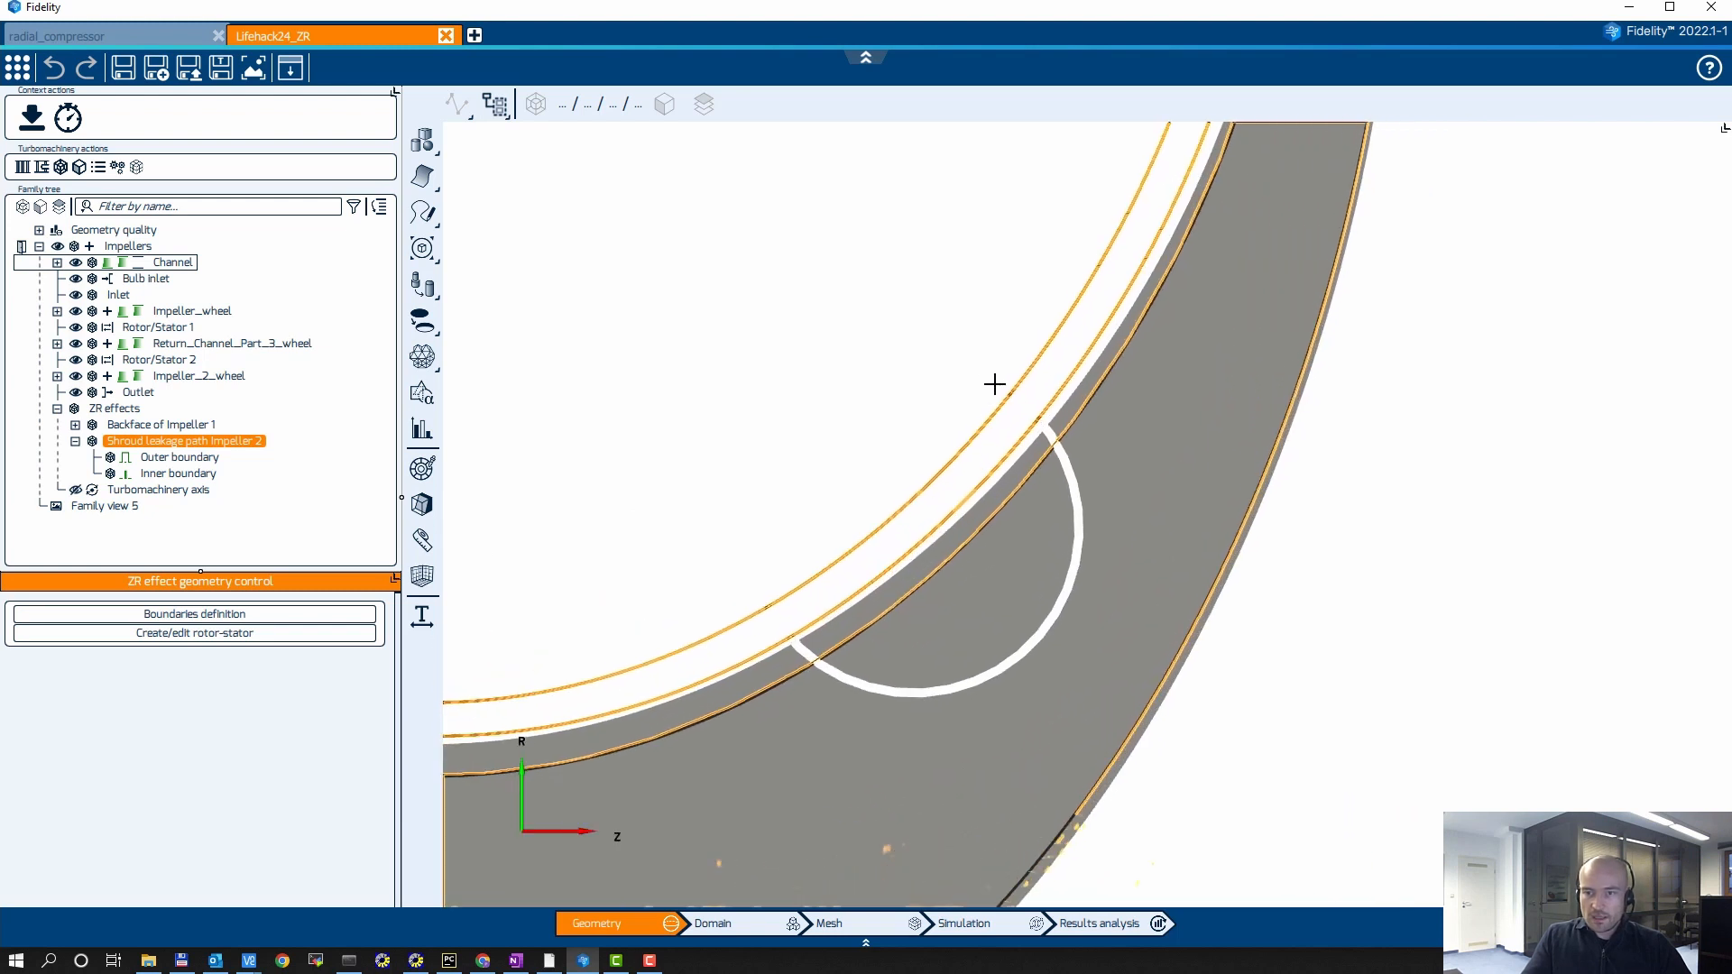
{"action": "left_click", "coordinate": [1001, 415]}
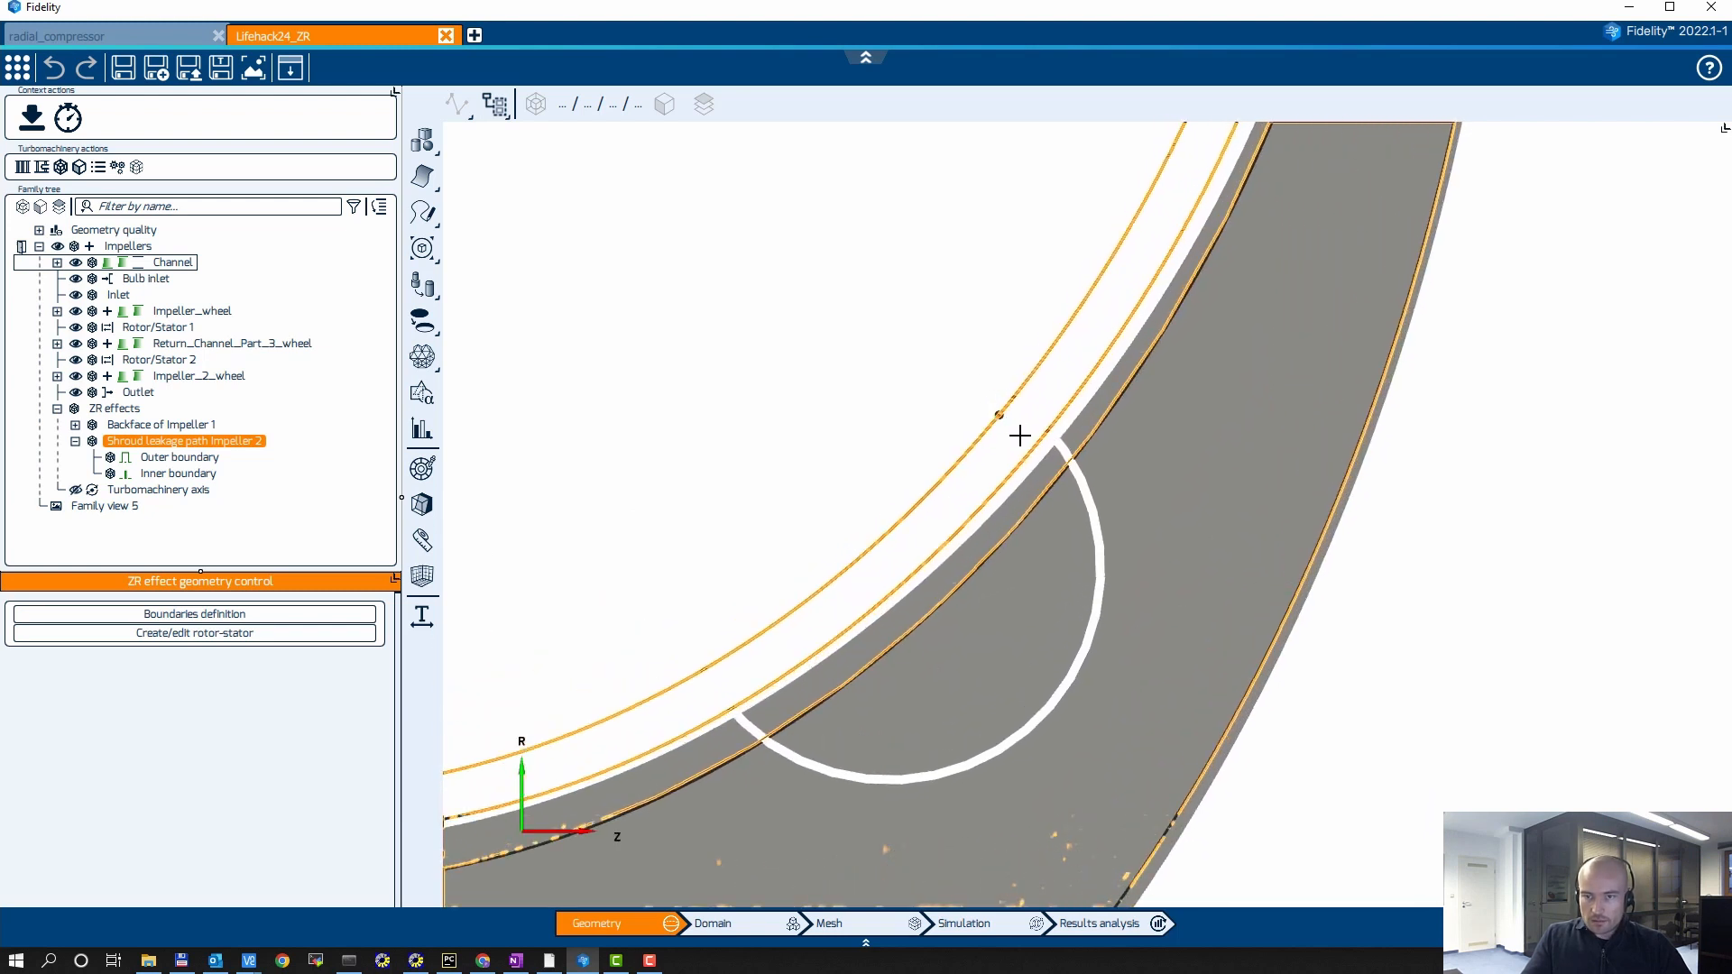
{"action": "left_click", "coordinate": [1035, 443]}
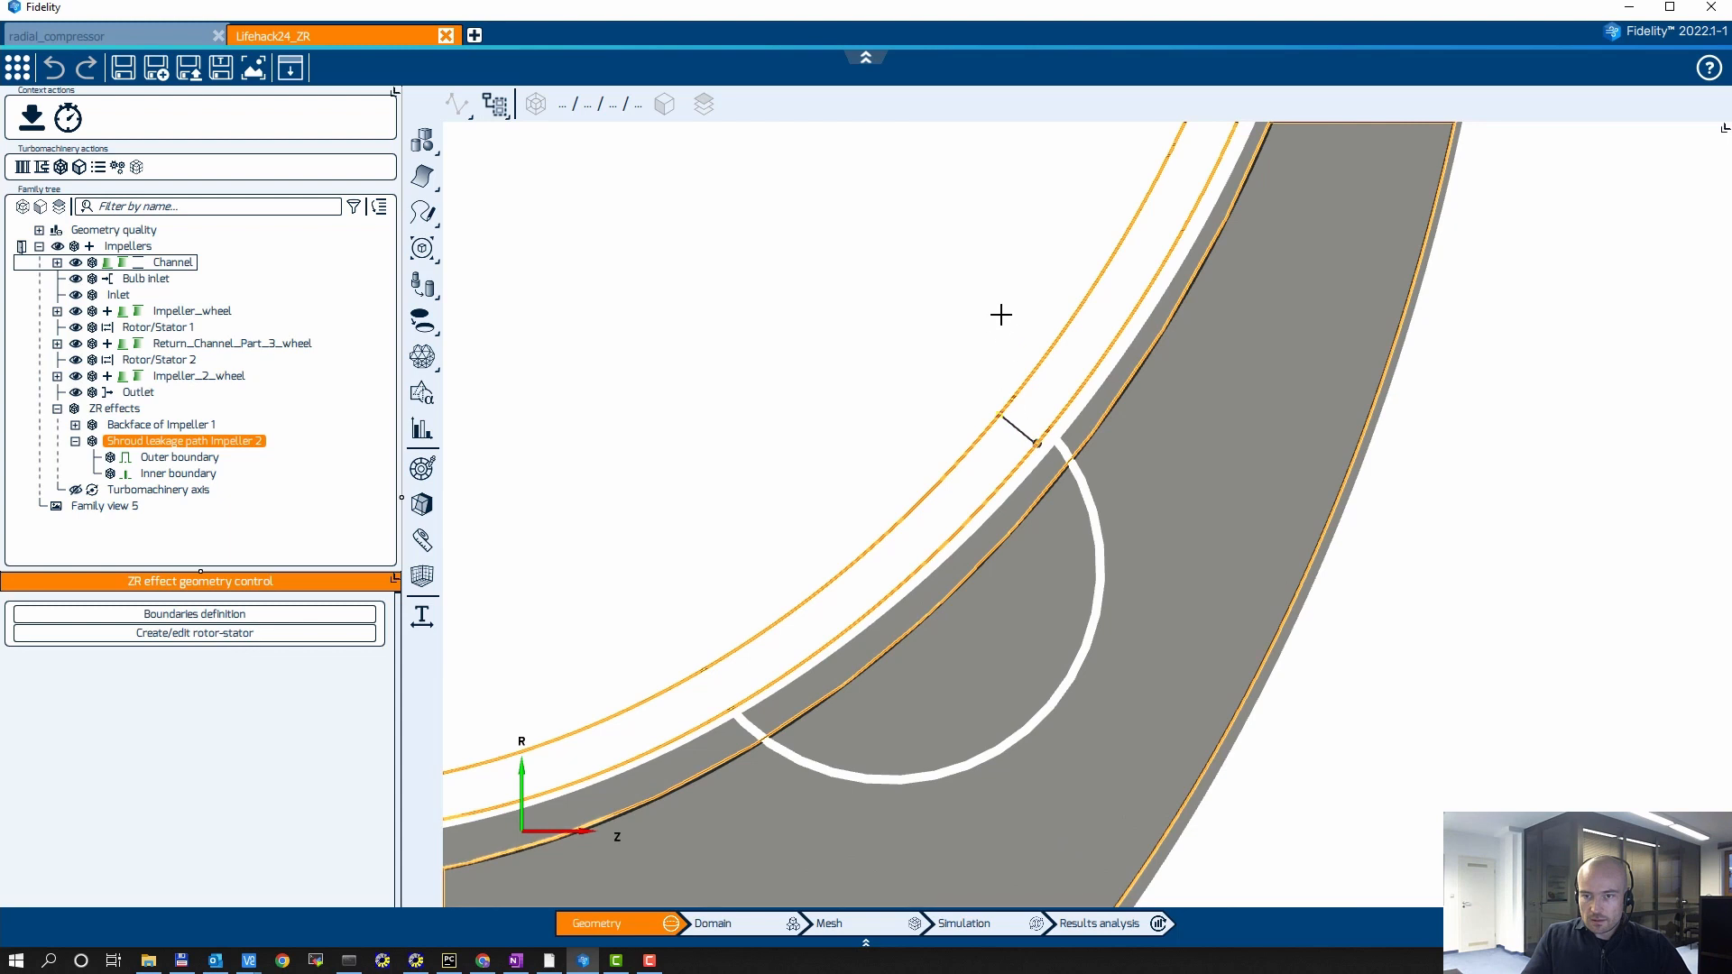
{"action": "scroll", "coordinate": [1009, 328], "scroll_direction": "down", "scroll_amount": 4}
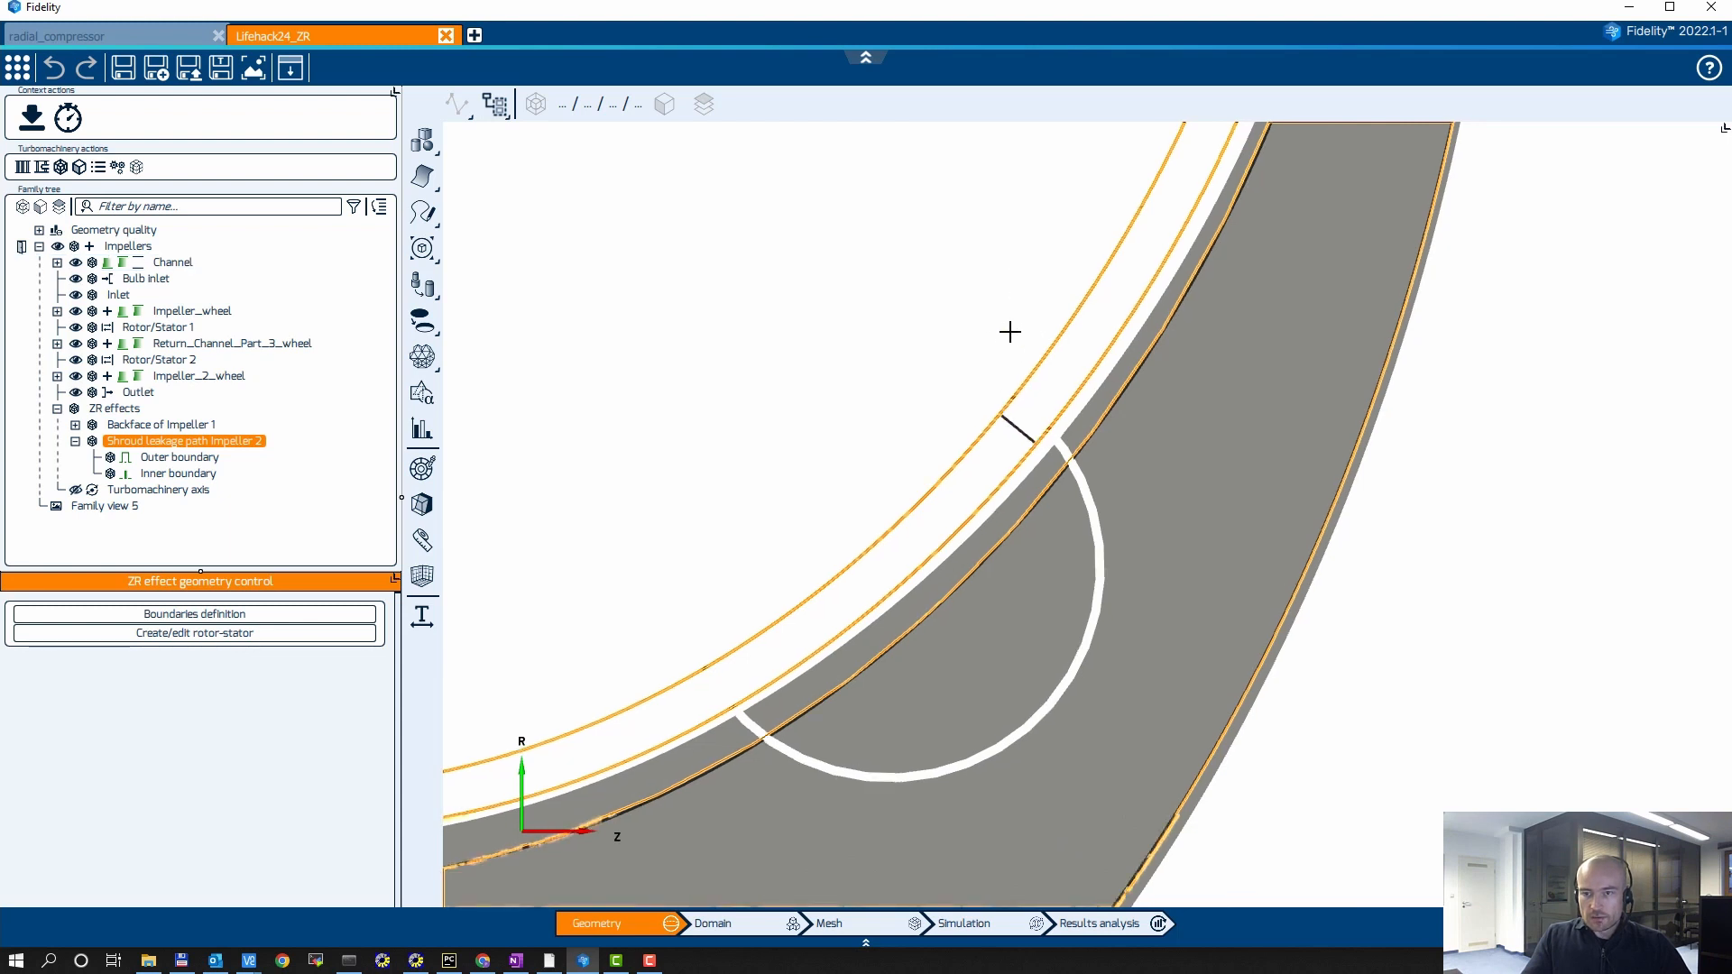
{"action": "scroll", "coordinate": [843, 338], "scroll_direction": "down", "scroll_amount": 1}
{"action": "middle_click_drag", "start_coordinate": [723, 250], "coordinate": [903, 348]}
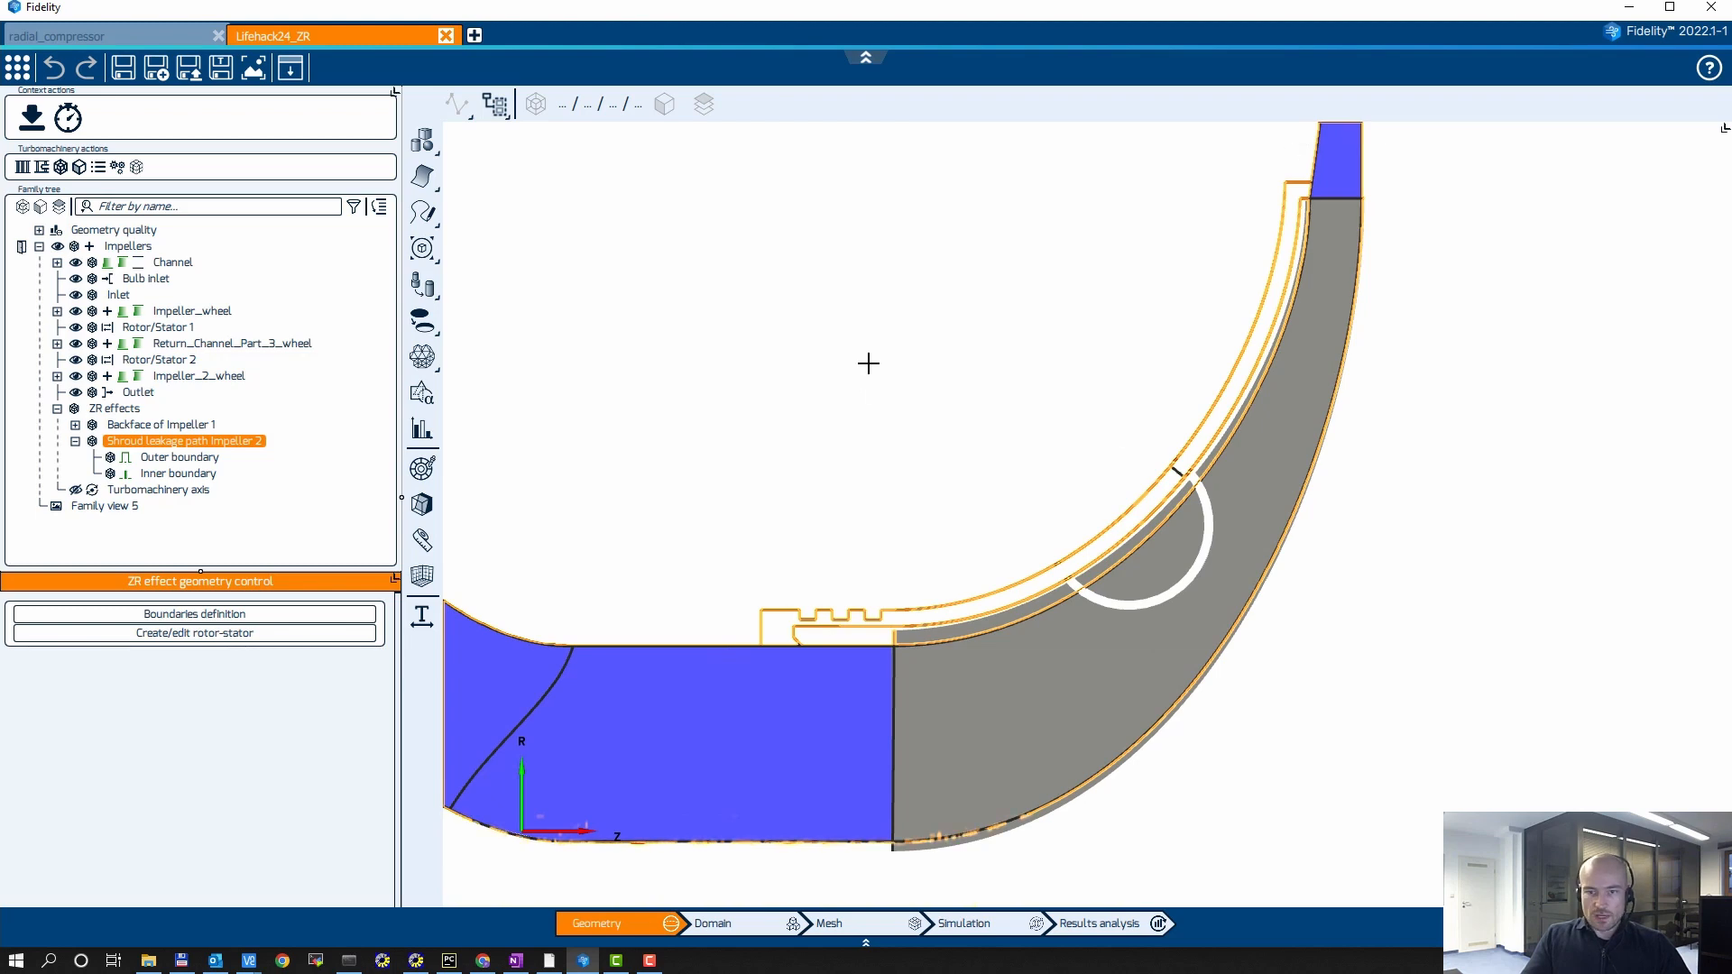
{"action": "key", "text": "Escape"}
Collapse the shroud leakage path and Impellers entries in the family tree and hide the Impellers geometry
{"action": "scroll", "coordinate": [891, 391], "scroll_direction": "down", "scroll_amount": 1}
{"action": "scroll", "coordinate": [889, 391], "scroll_direction": "down", "scroll_amount": 1}
{"action": "middle_click_drag", "start_coordinate": [878, 403], "coordinate": [1025, 391]}
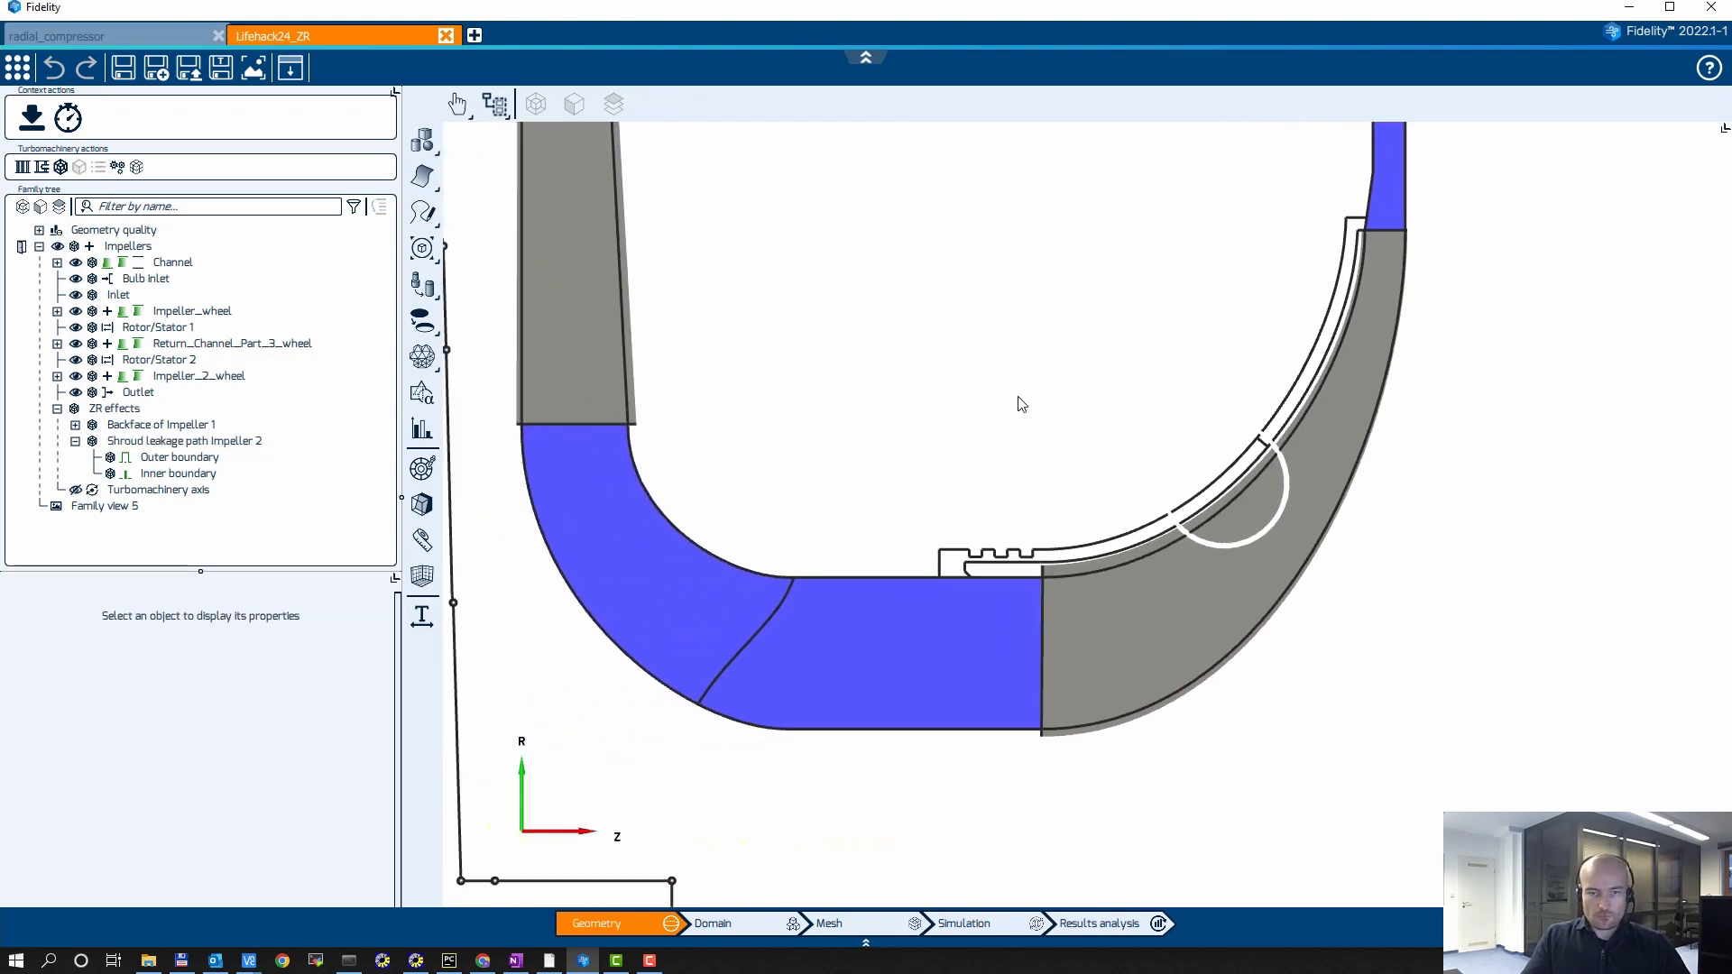
{"action": "left_click", "coordinate": [76, 442]}
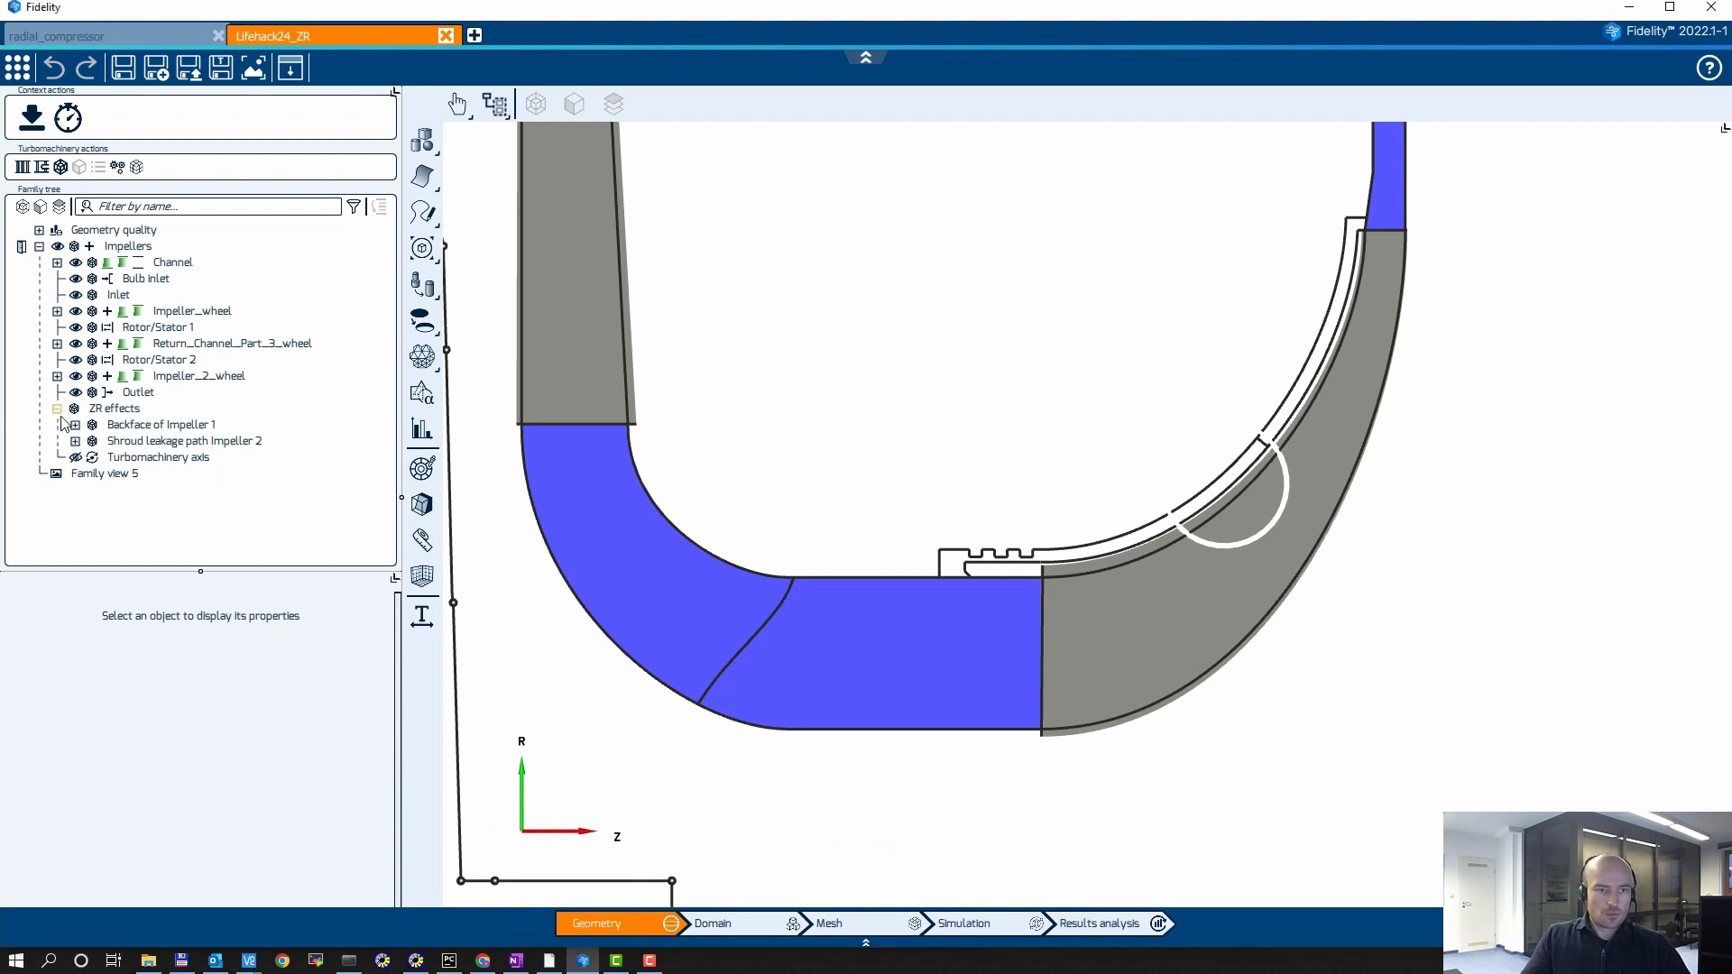
{"action": "left_click", "coordinate": [39, 246]}
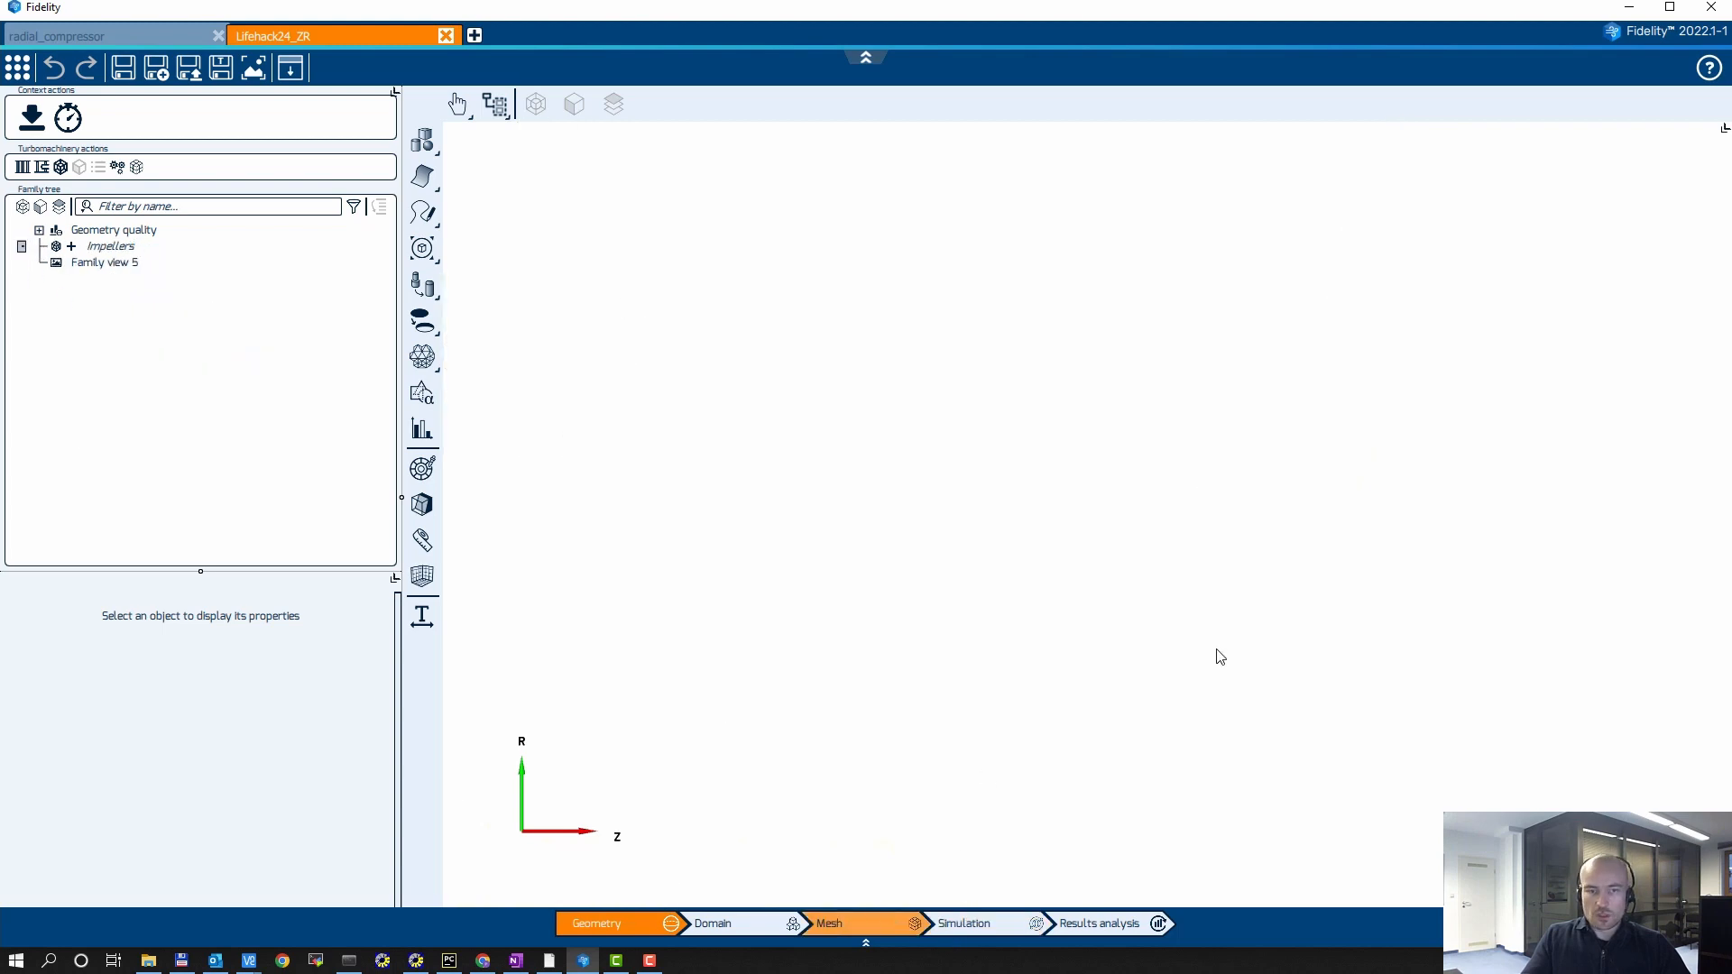
Switch to the mesh setup, collapse Backface of Impeller 1, and view the mesh properties of both sides of impeller 2's shroud leakage path
{"action": "left_click", "coordinate": [1724, 130]}
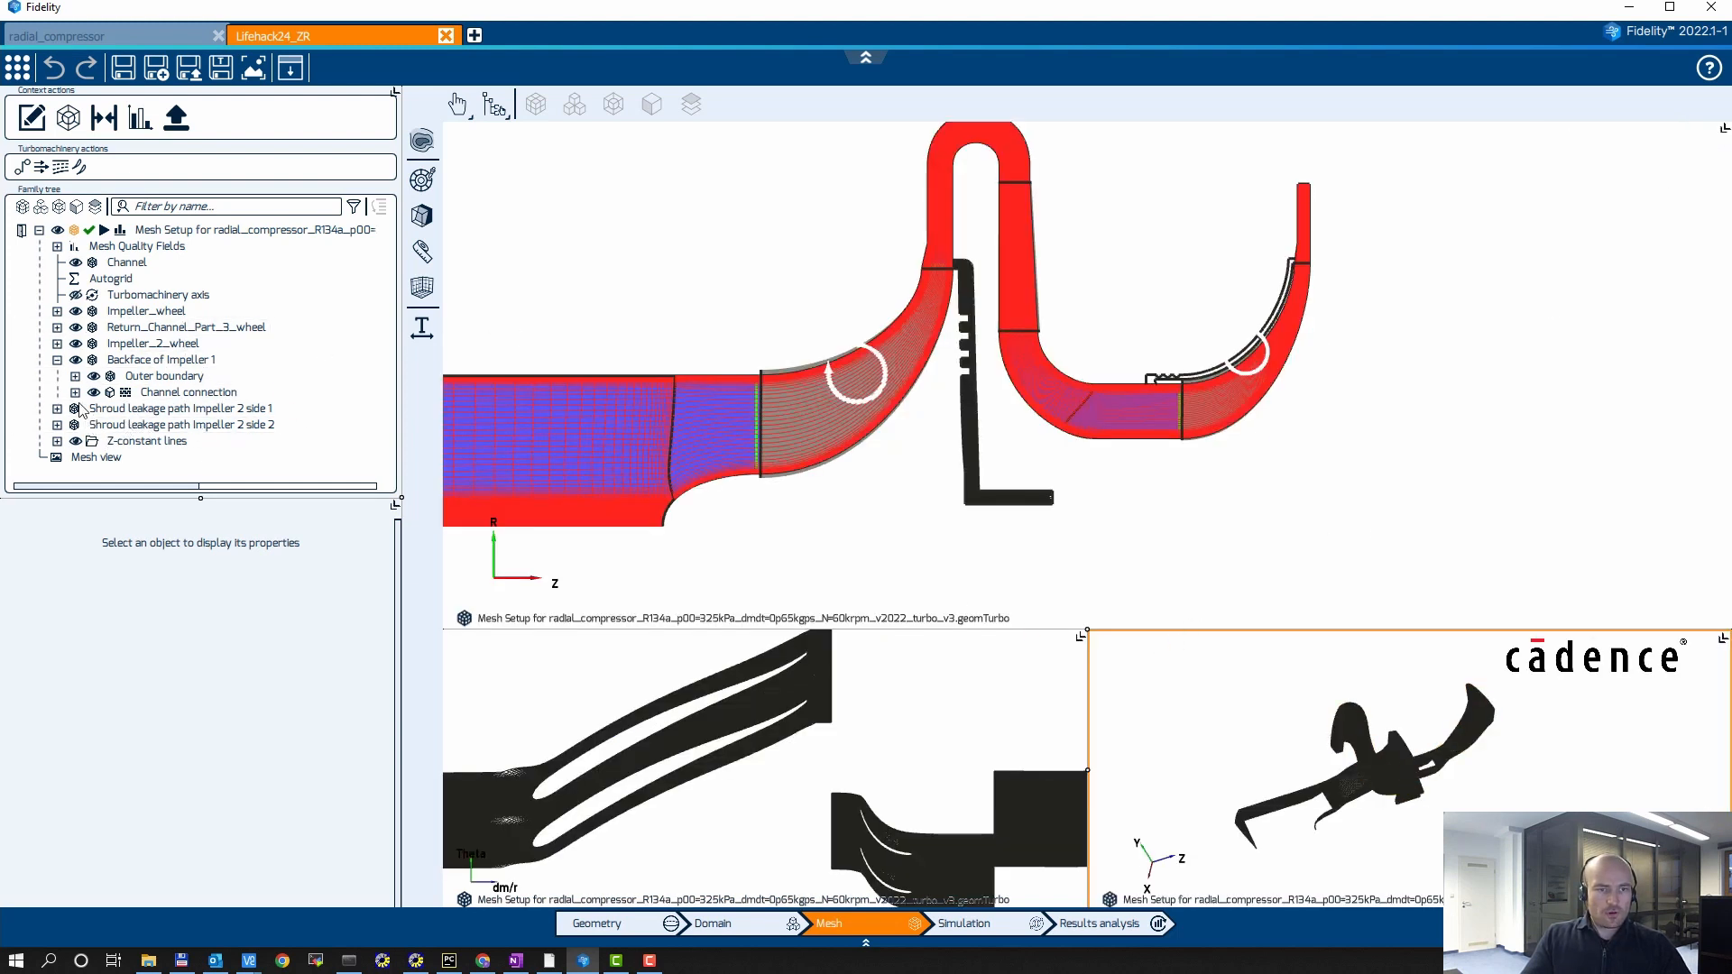
{"action": "left_click", "coordinate": [57, 361]}
{"action": "left_click", "coordinate": [145, 377]}
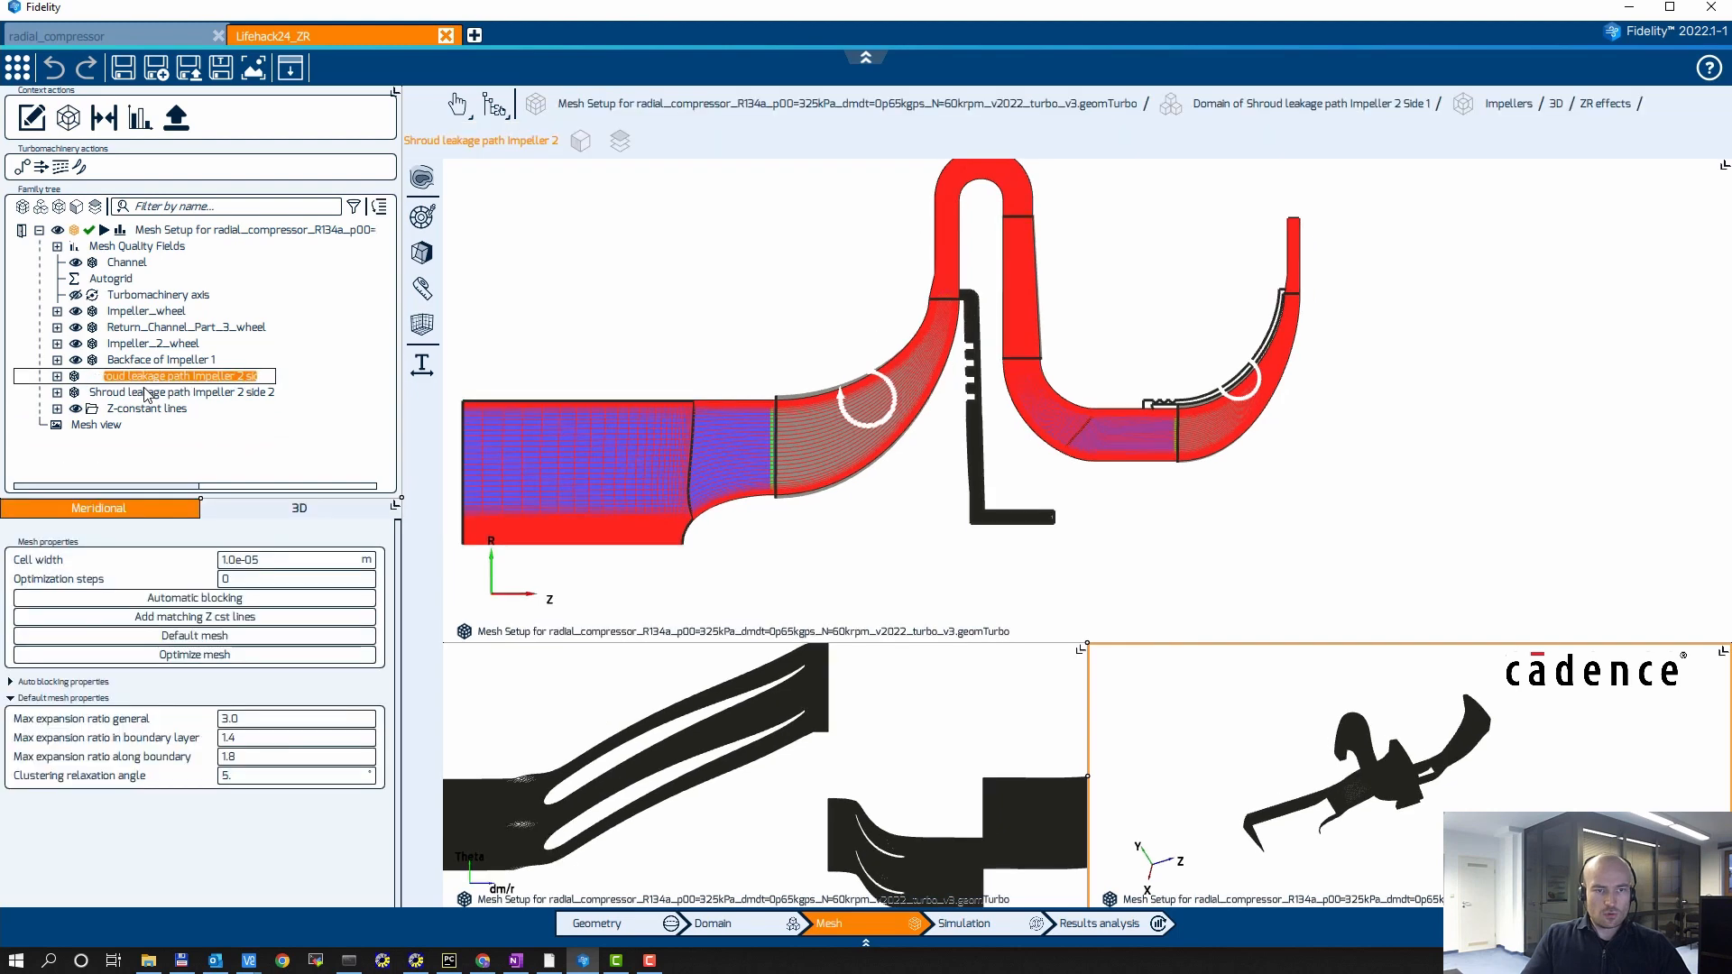
{"action": "left_click", "coordinate": [145, 392]}
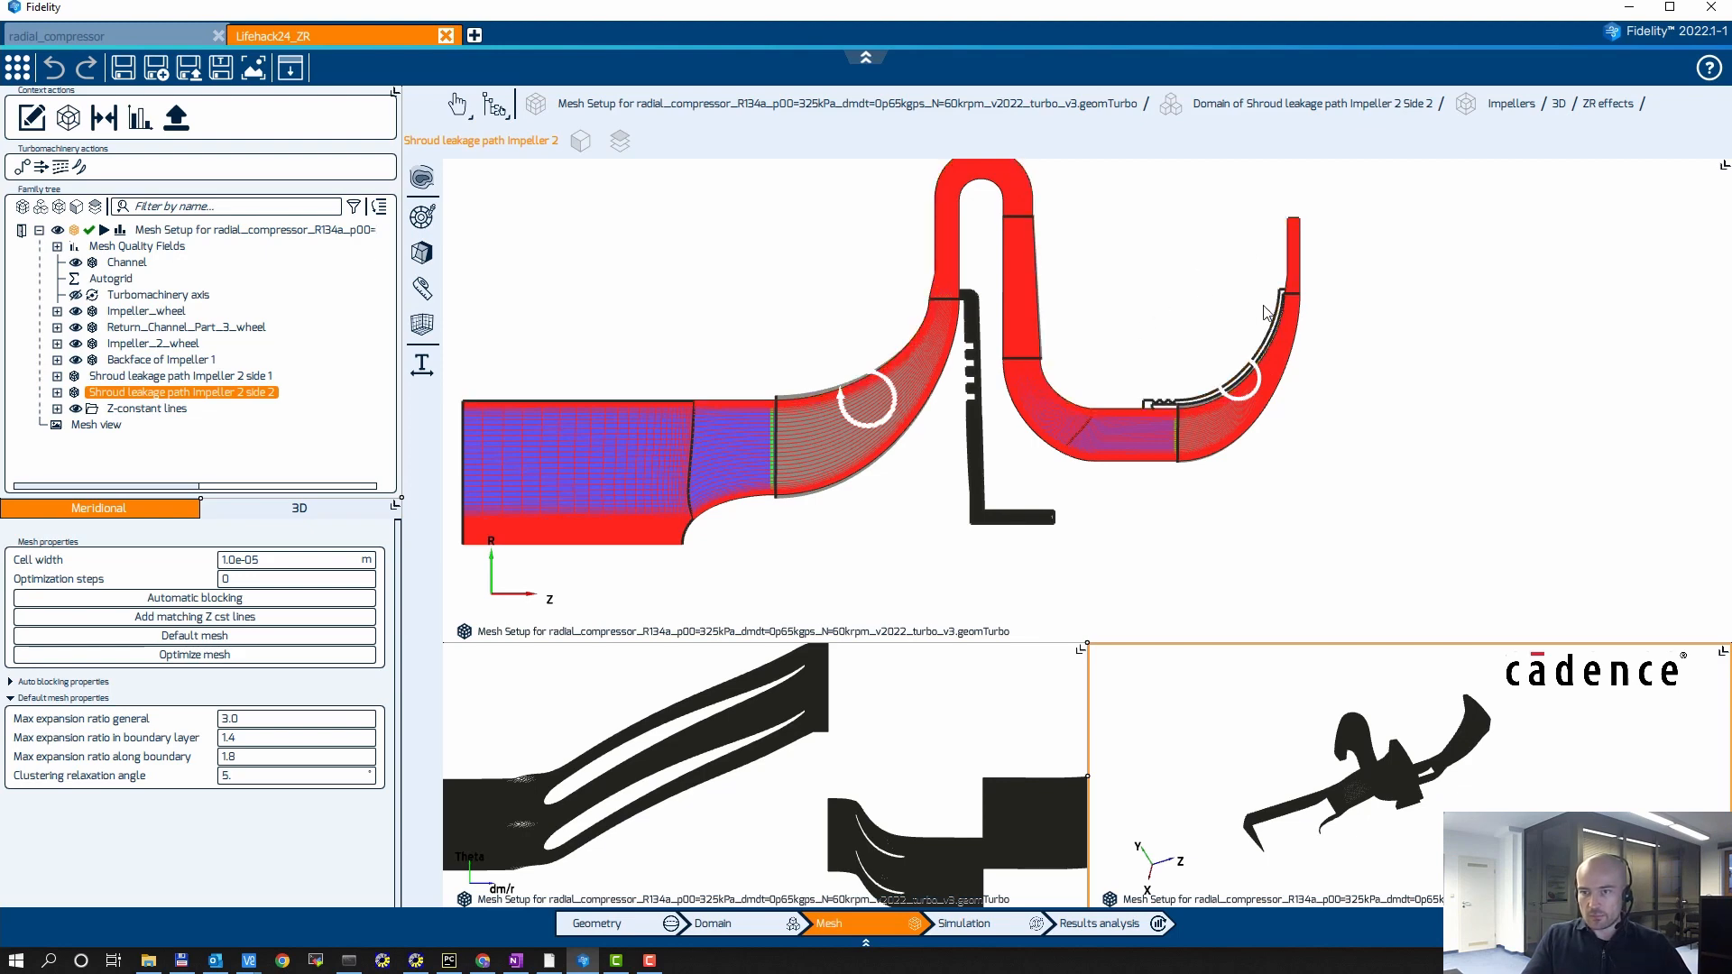
Enlarge the meridional view and examine the mesh where the first impeller's outlet meets its backface cavity, then restore the multi-view layout
{"action": "middle_click_drag", "start_coordinate": [1199, 306], "coordinate": [1194, 271]}
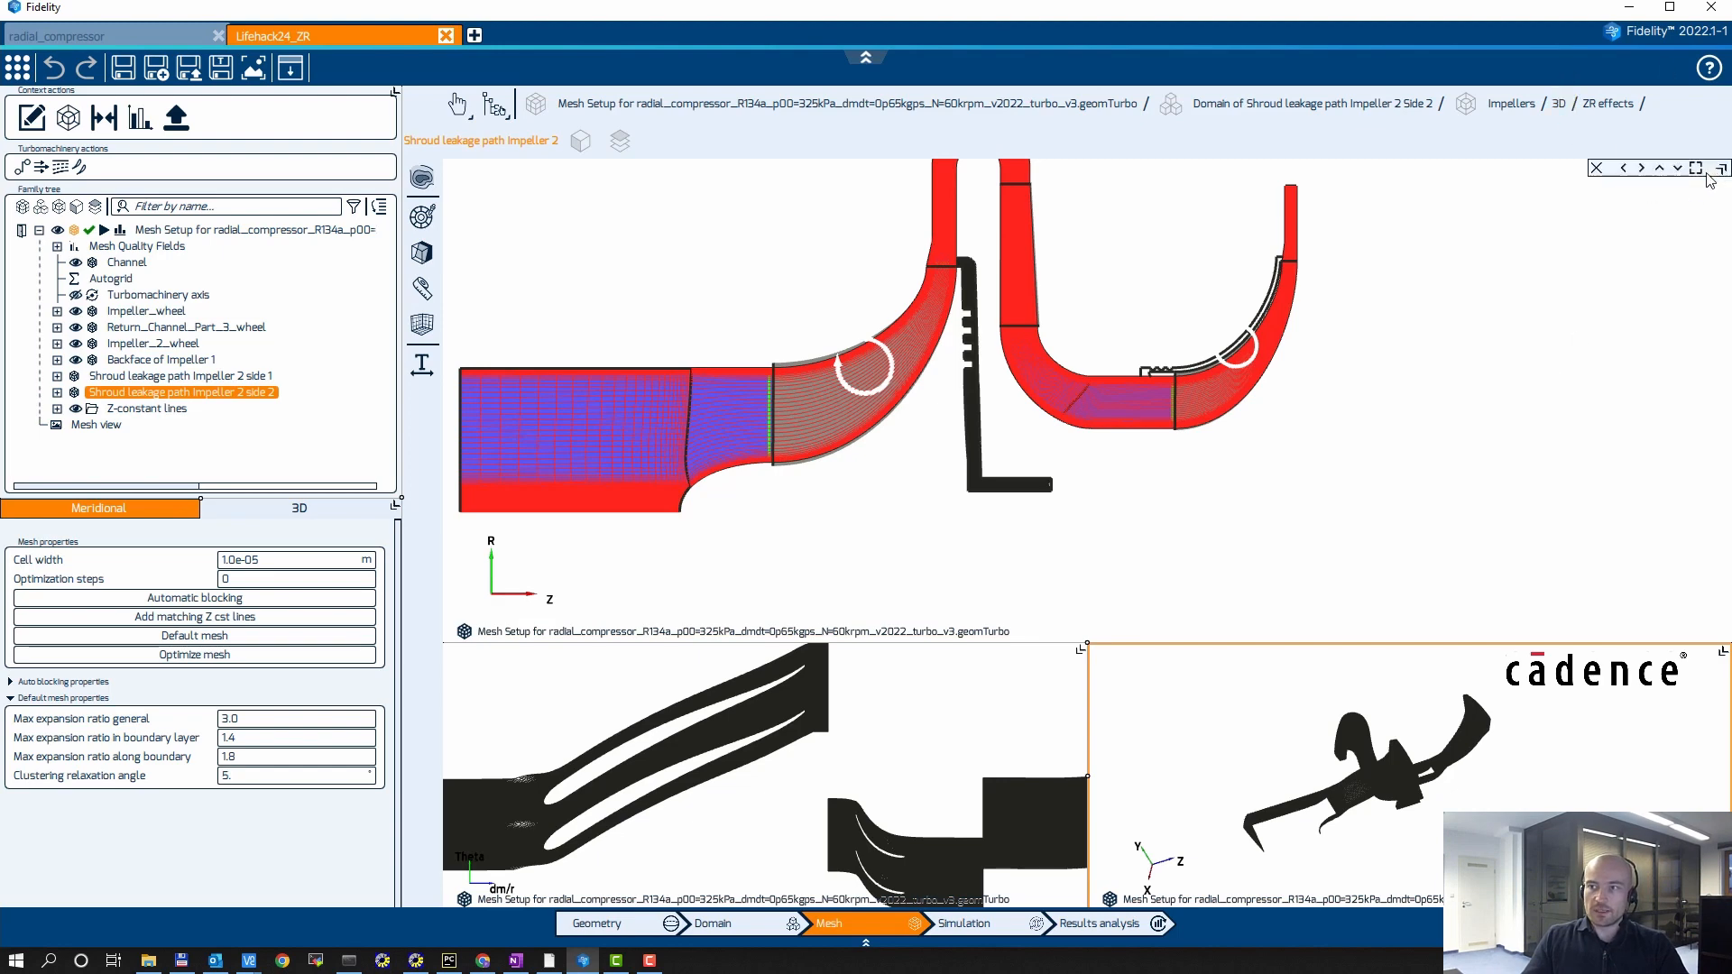
{"action": "left_click", "coordinate": [1697, 171]}
{"action": "middle_click_drag", "start_coordinate": [1195, 277], "coordinate": [1246, 320]}
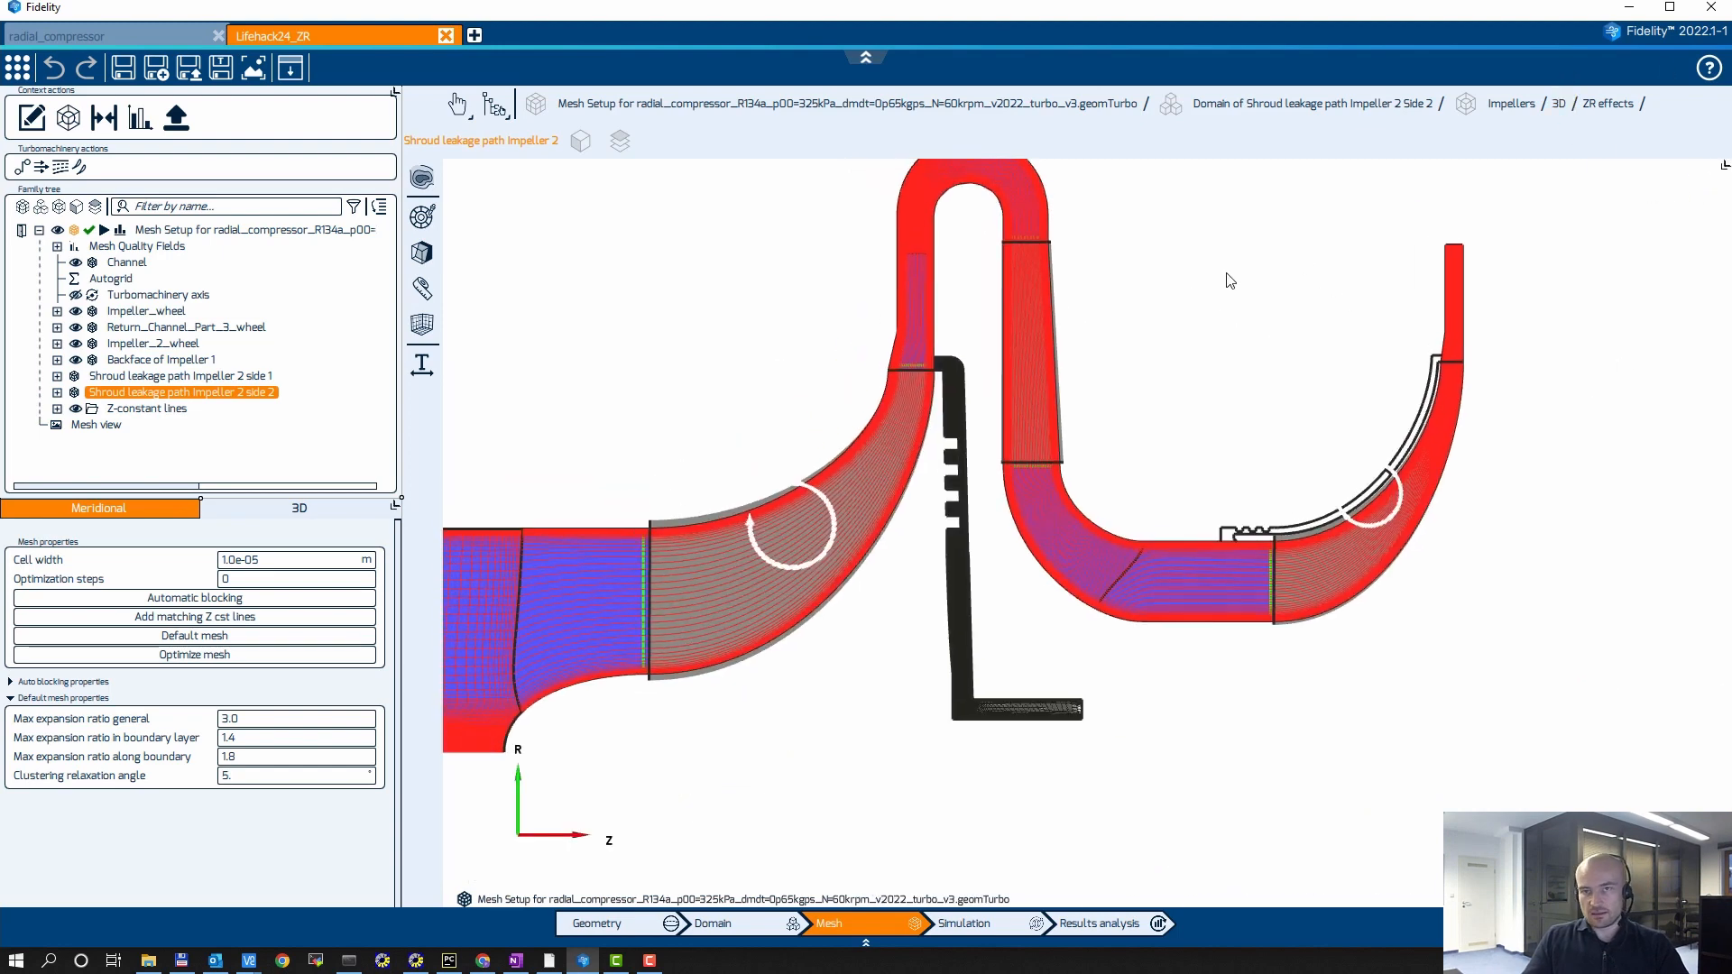
{"action": "scroll", "coordinate": [1231, 293], "scroll_direction": "up", "scroll_amount": 5}
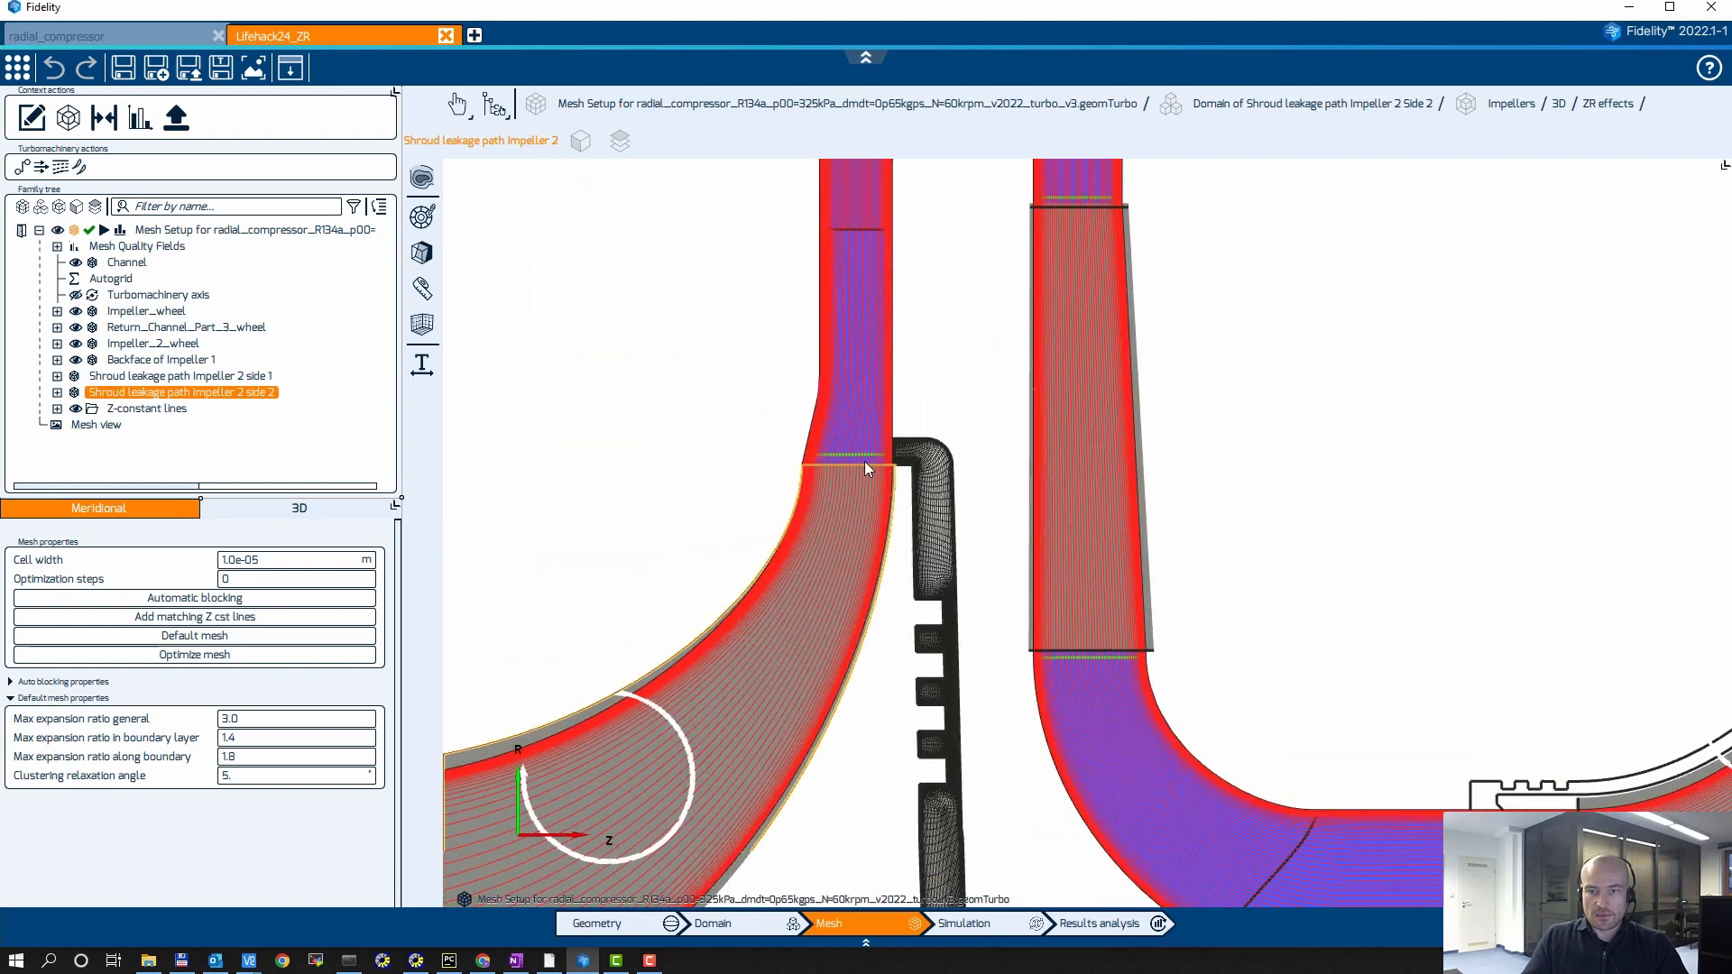
{"action": "scroll", "coordinate": [837, 475], "scroll_direction": "up", "scroll_amount": 3}
{"action": "scroll", "coordinate": [839, 475], "scroll_direction": "up", "scroll_amount": 2}
{"action": "middle_click_drag", "start_coordinate": [873, 587], "coordinate": [861, 602]}
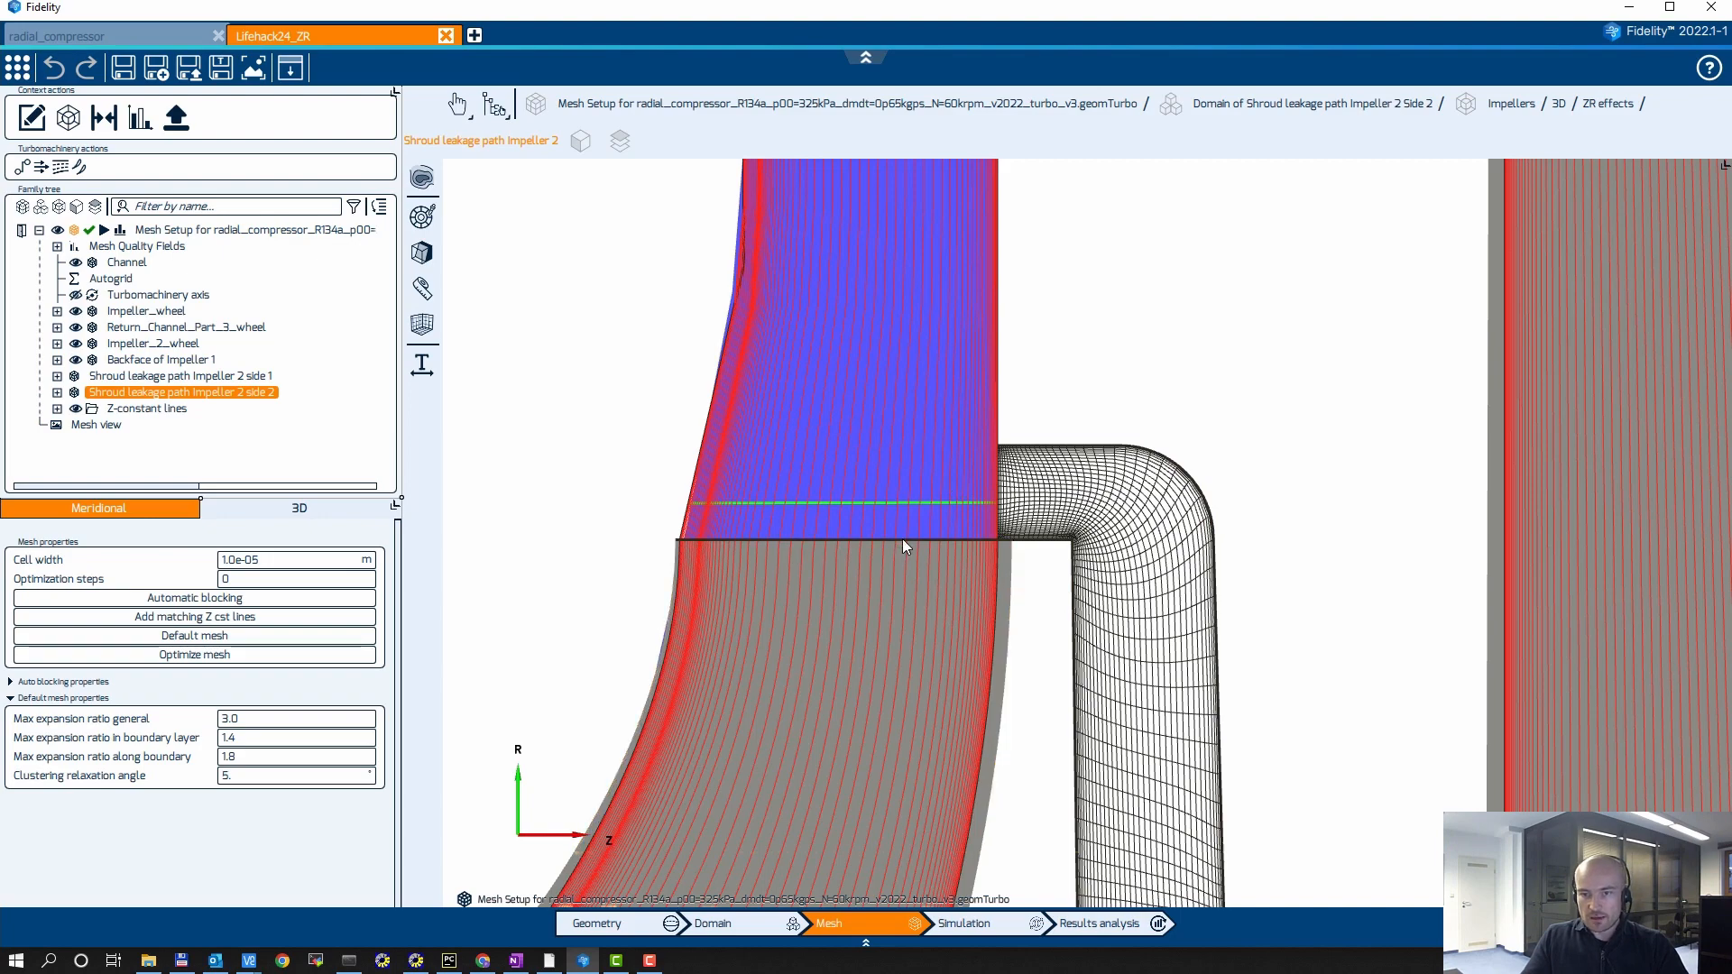
{"action": "scroll", "coordinate": [1034, 445], "scroll_direction": "down", "scroll_amount": 7}
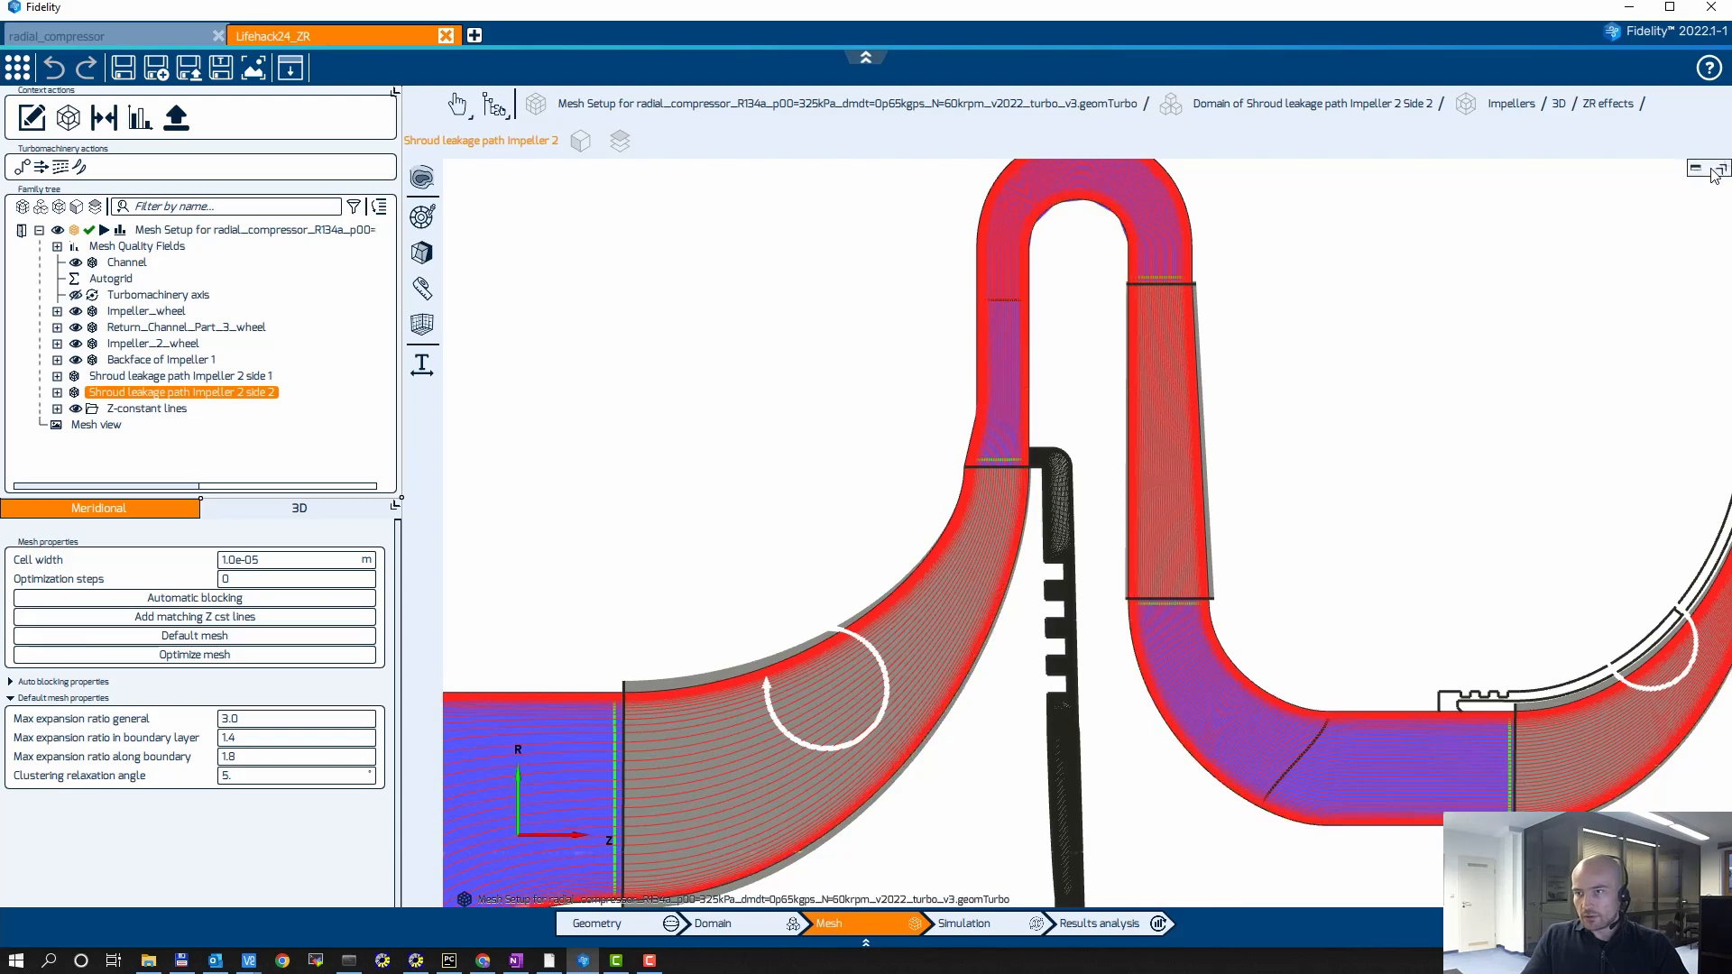
{"action": "left_click", "coordinate": [1724, 165]}
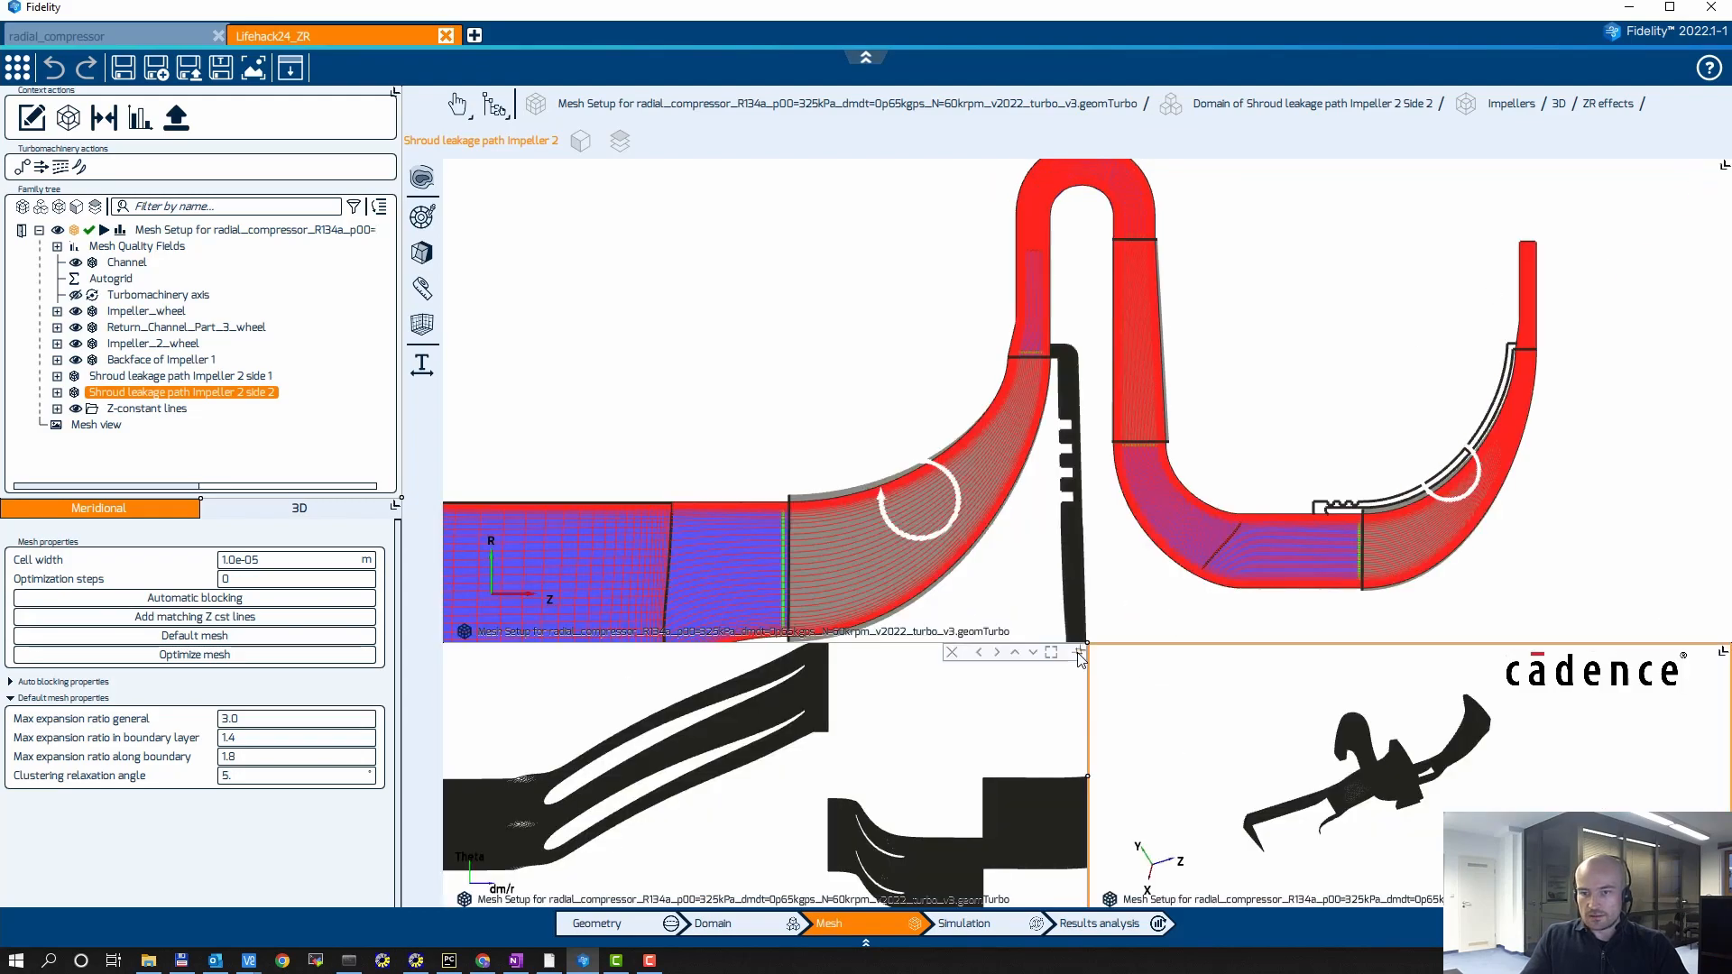
Enlarge the blade-to-blade view and examine the first impeller's mesh around the blunt blade trailing edge and row outlet
{"action": "left_click", "coordinate": [1081, 649]}
{"action": "scroll", "coordinate": [1248, 348], "scroll_direction": "up", "scroll_amount": 6}
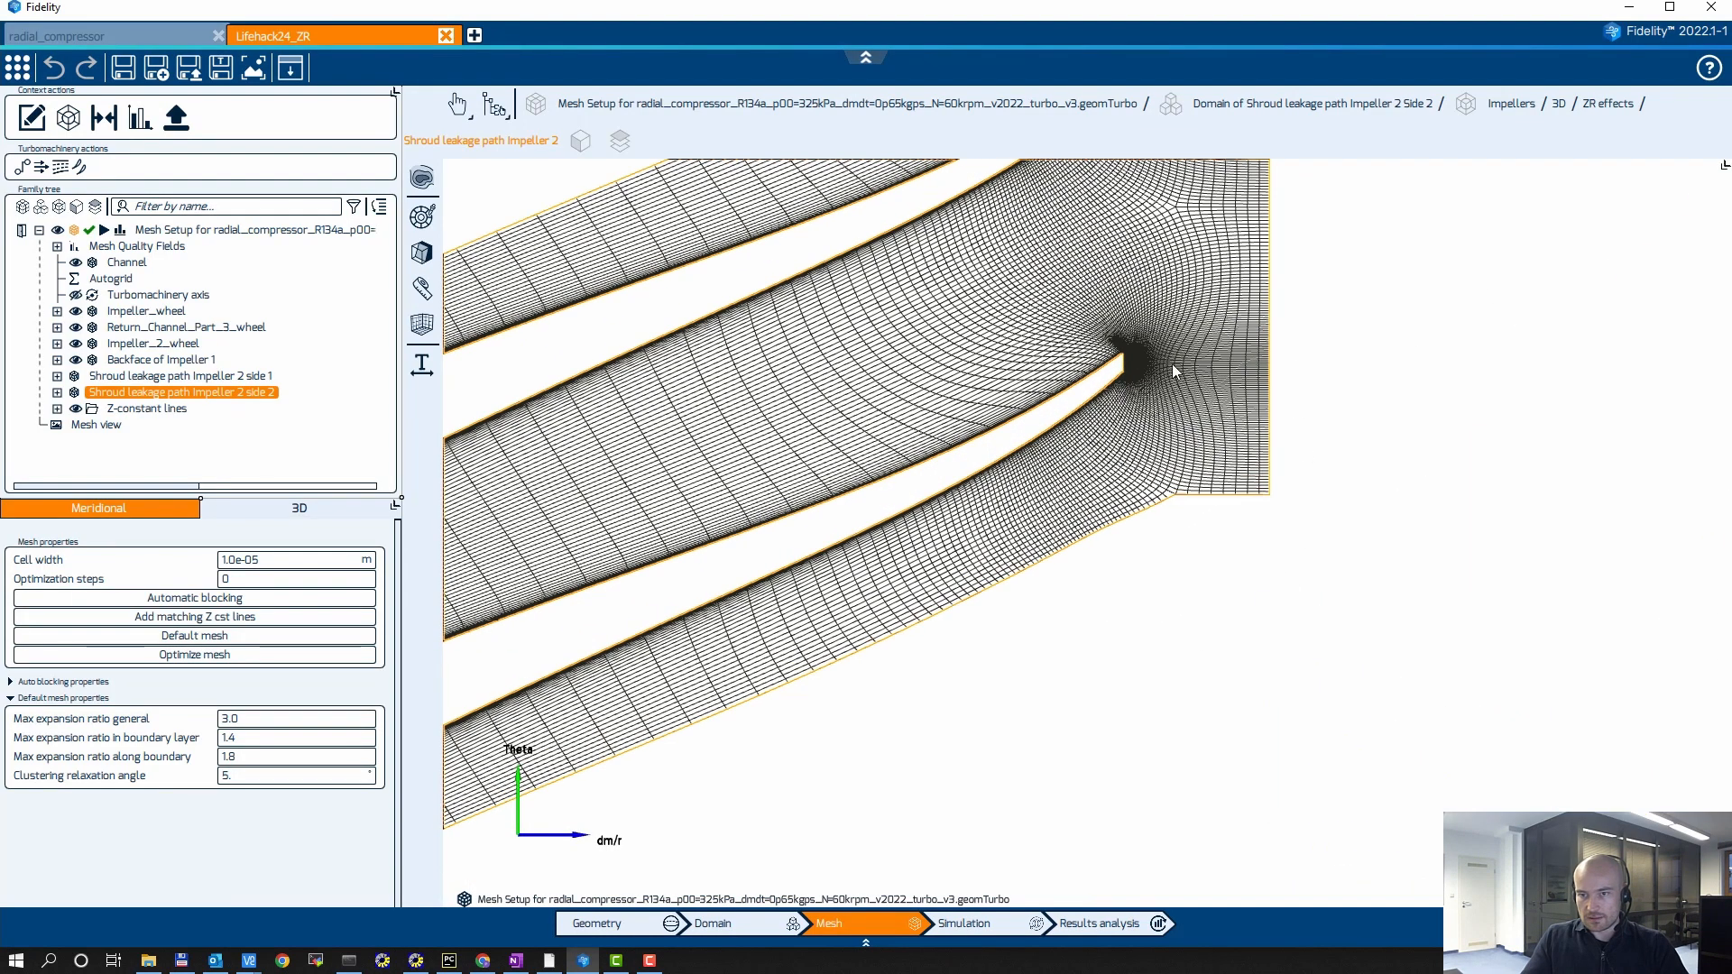
{"action": "scroll", "coordinate": [985, 443], "scroll_direction": "up", "scroll_amount": 2}
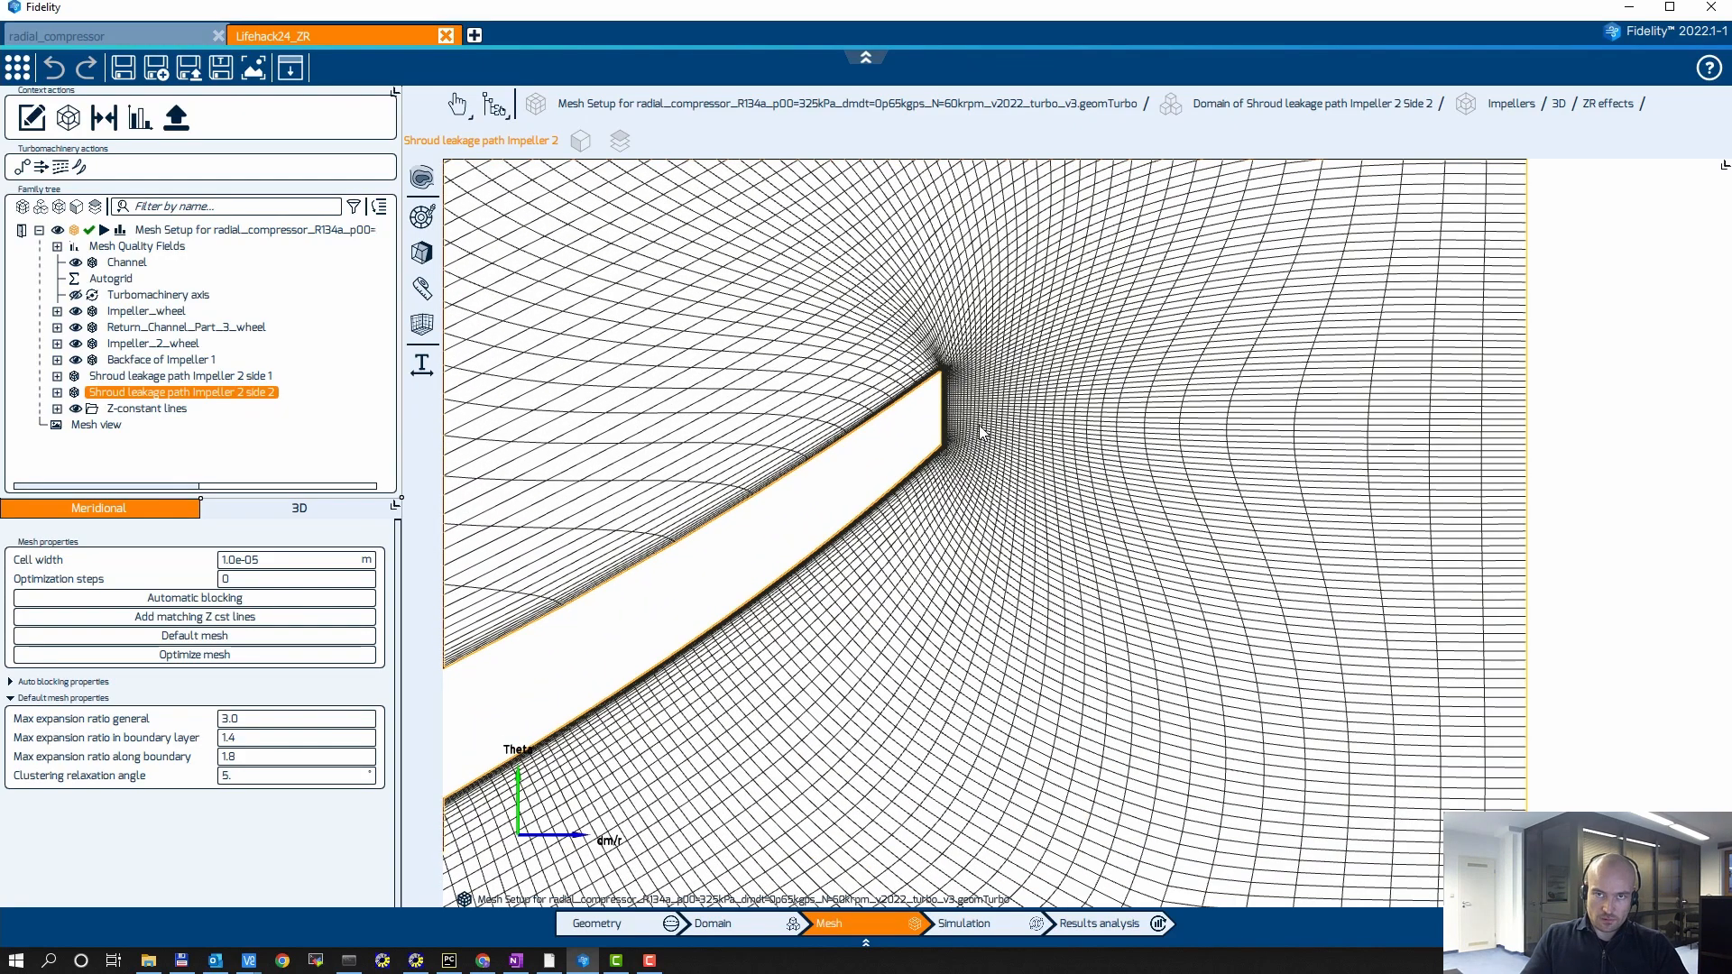
{"action": "scroll", "coordinate": [978, 410], "scroll_direction": "down", "scroll_amount": 4}
{"action": "scroll", "coordinate": [977, 413], "scroll_direction": "down", "scroll_amount": 2}
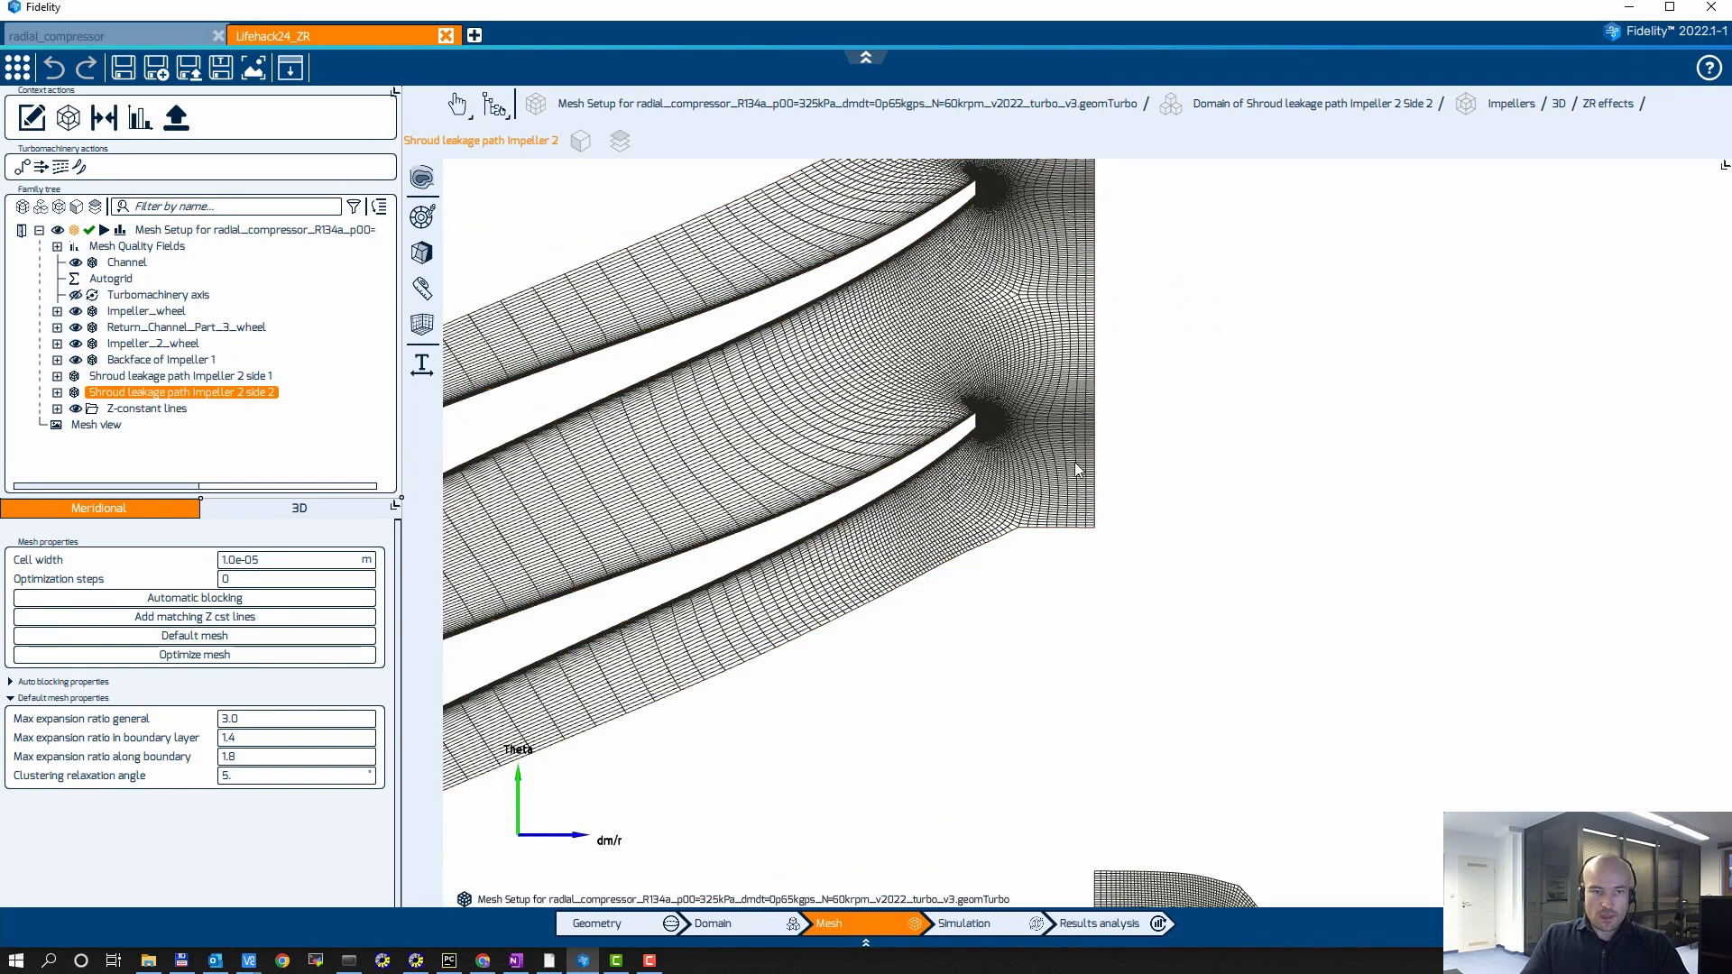
In the B2B topology settings of Impeller_main, set the high staggered blade optimization's outlet type to Normal
{"action": "left_click", "coordinate": [56, 311]}
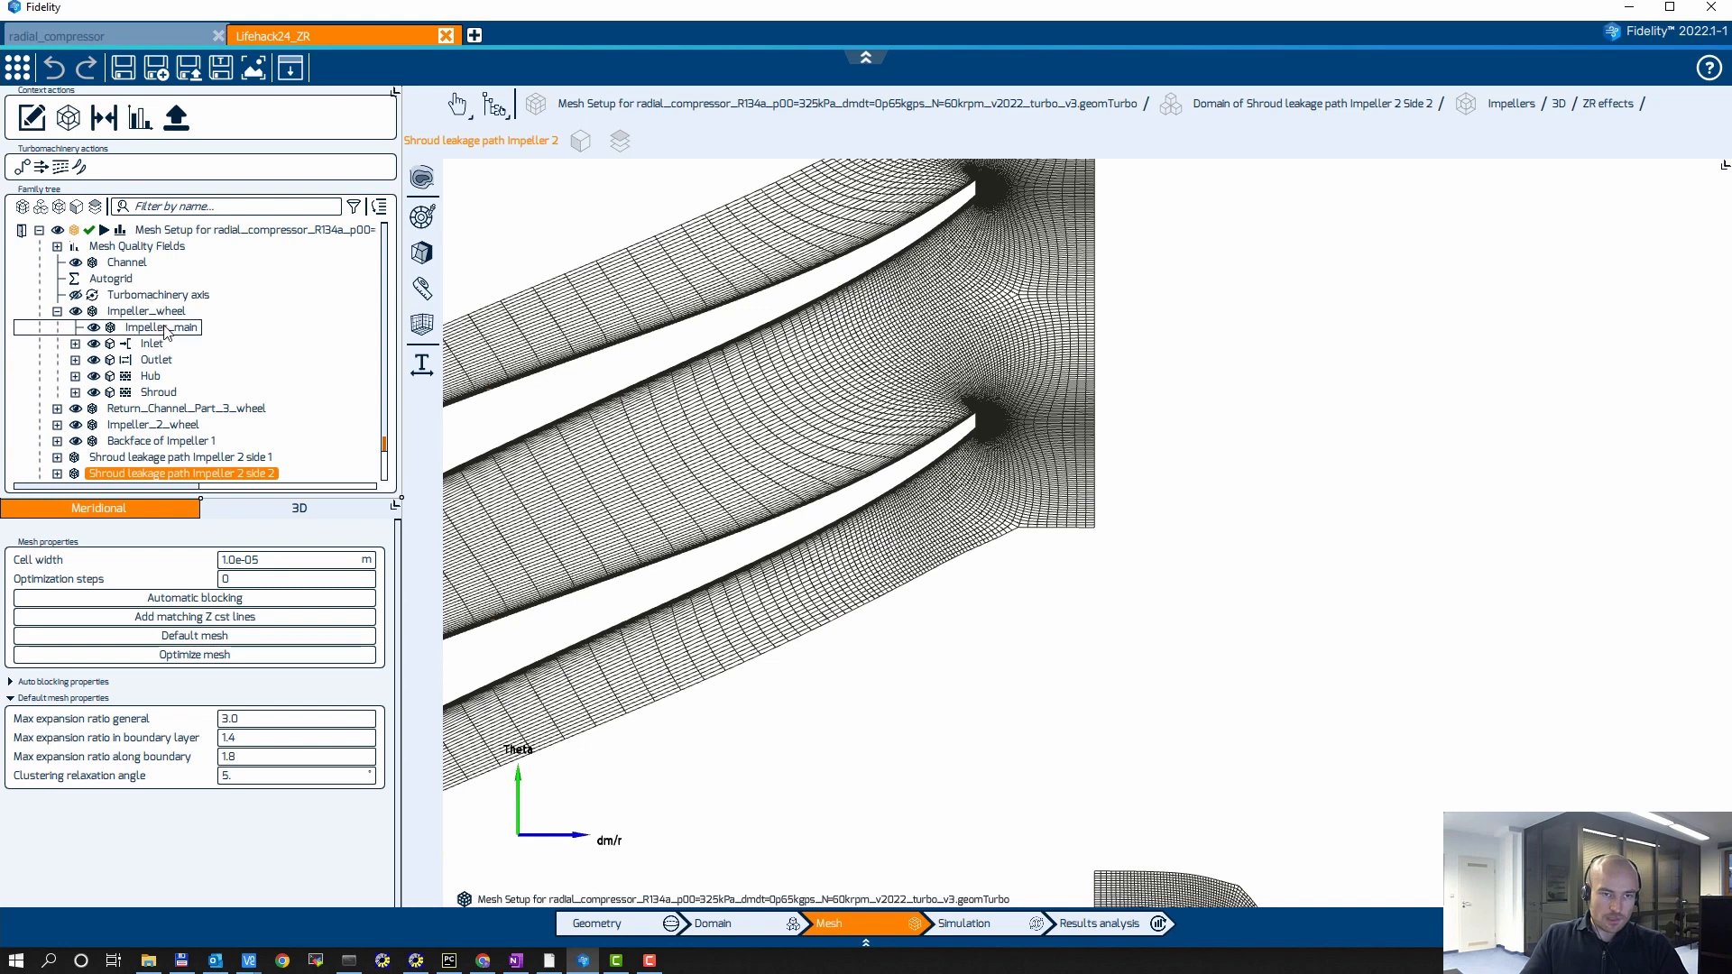
{"action": "left_click", "coordinate": [165, 328]}
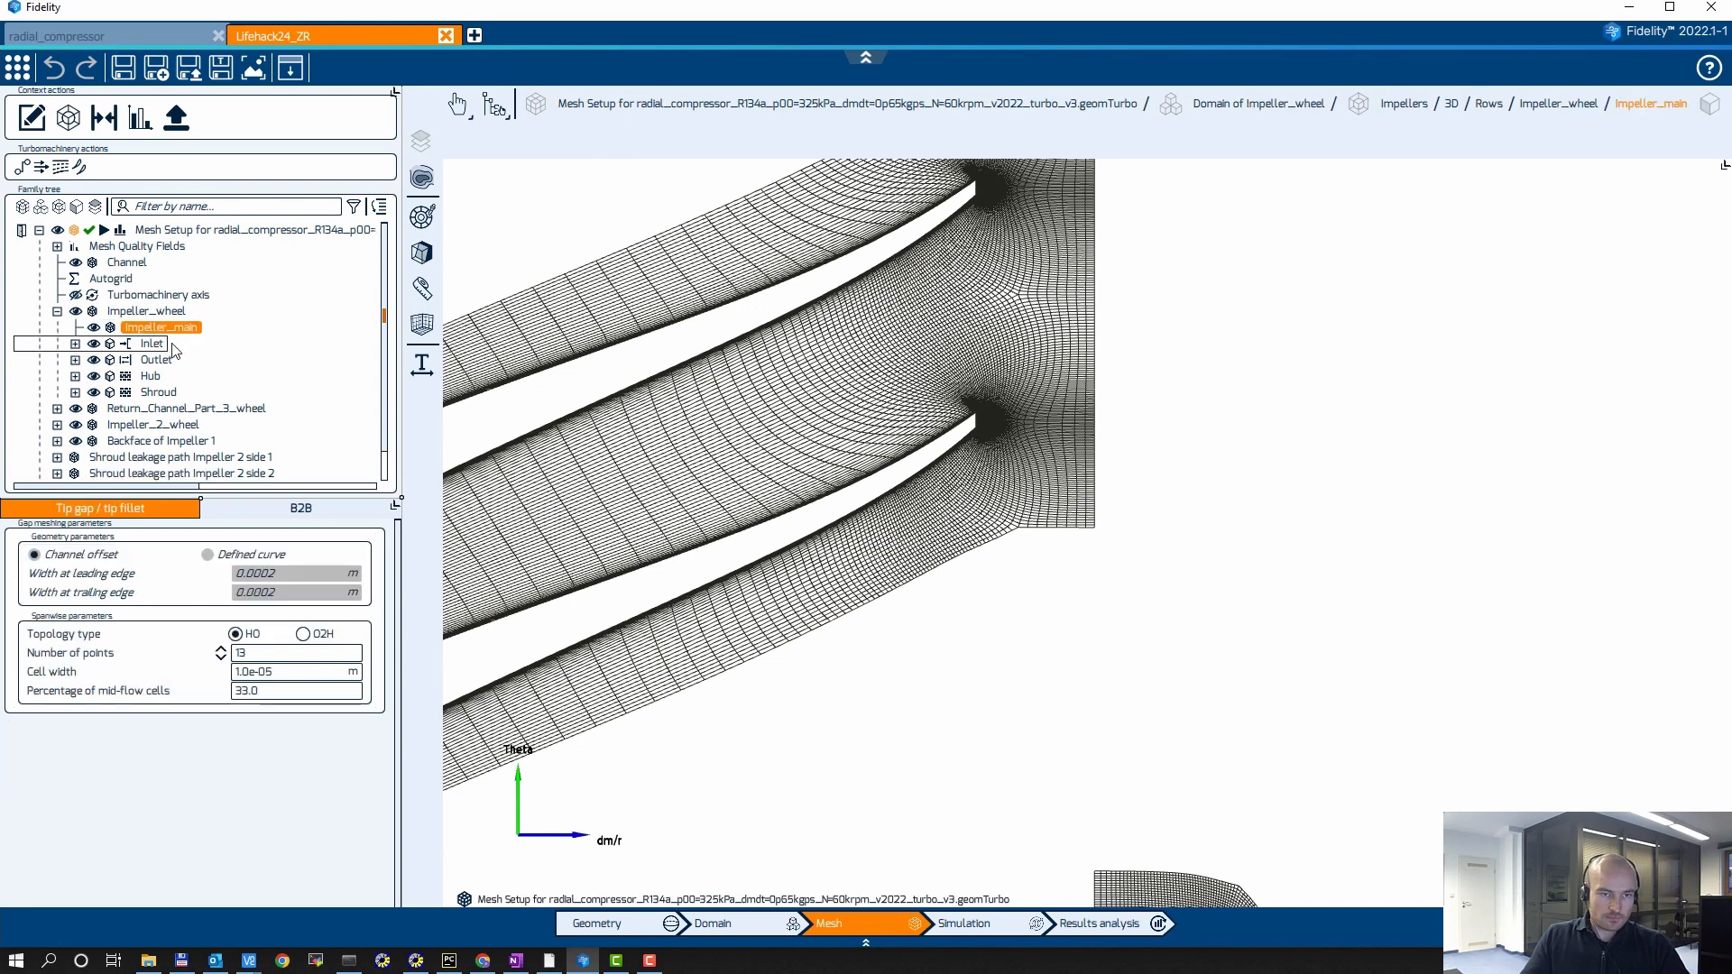
{"action": "left_click", "coordinate": [286, 512]}
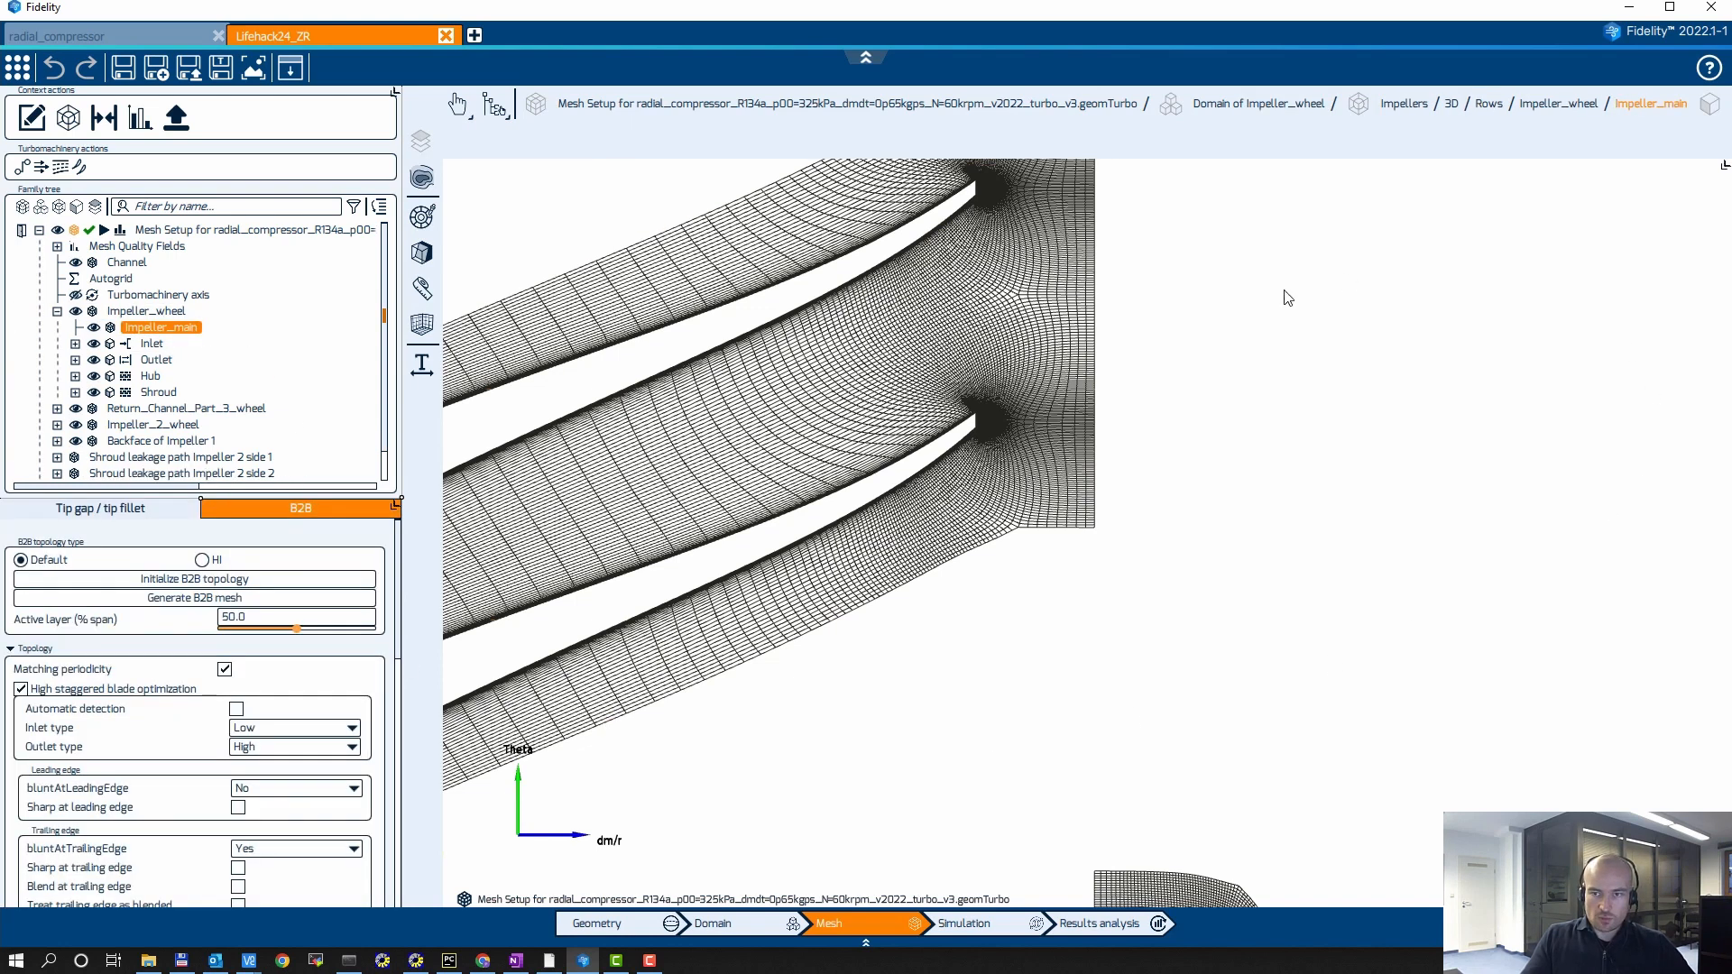
{"action": "scroll", "coordinate": [1147, 478], "scroll_direction": "down", "scroll_amount": 5}
{"action": "middle_click_drag", "start_coordinate": [1137, 561], "coordinate": [1151, 467]}
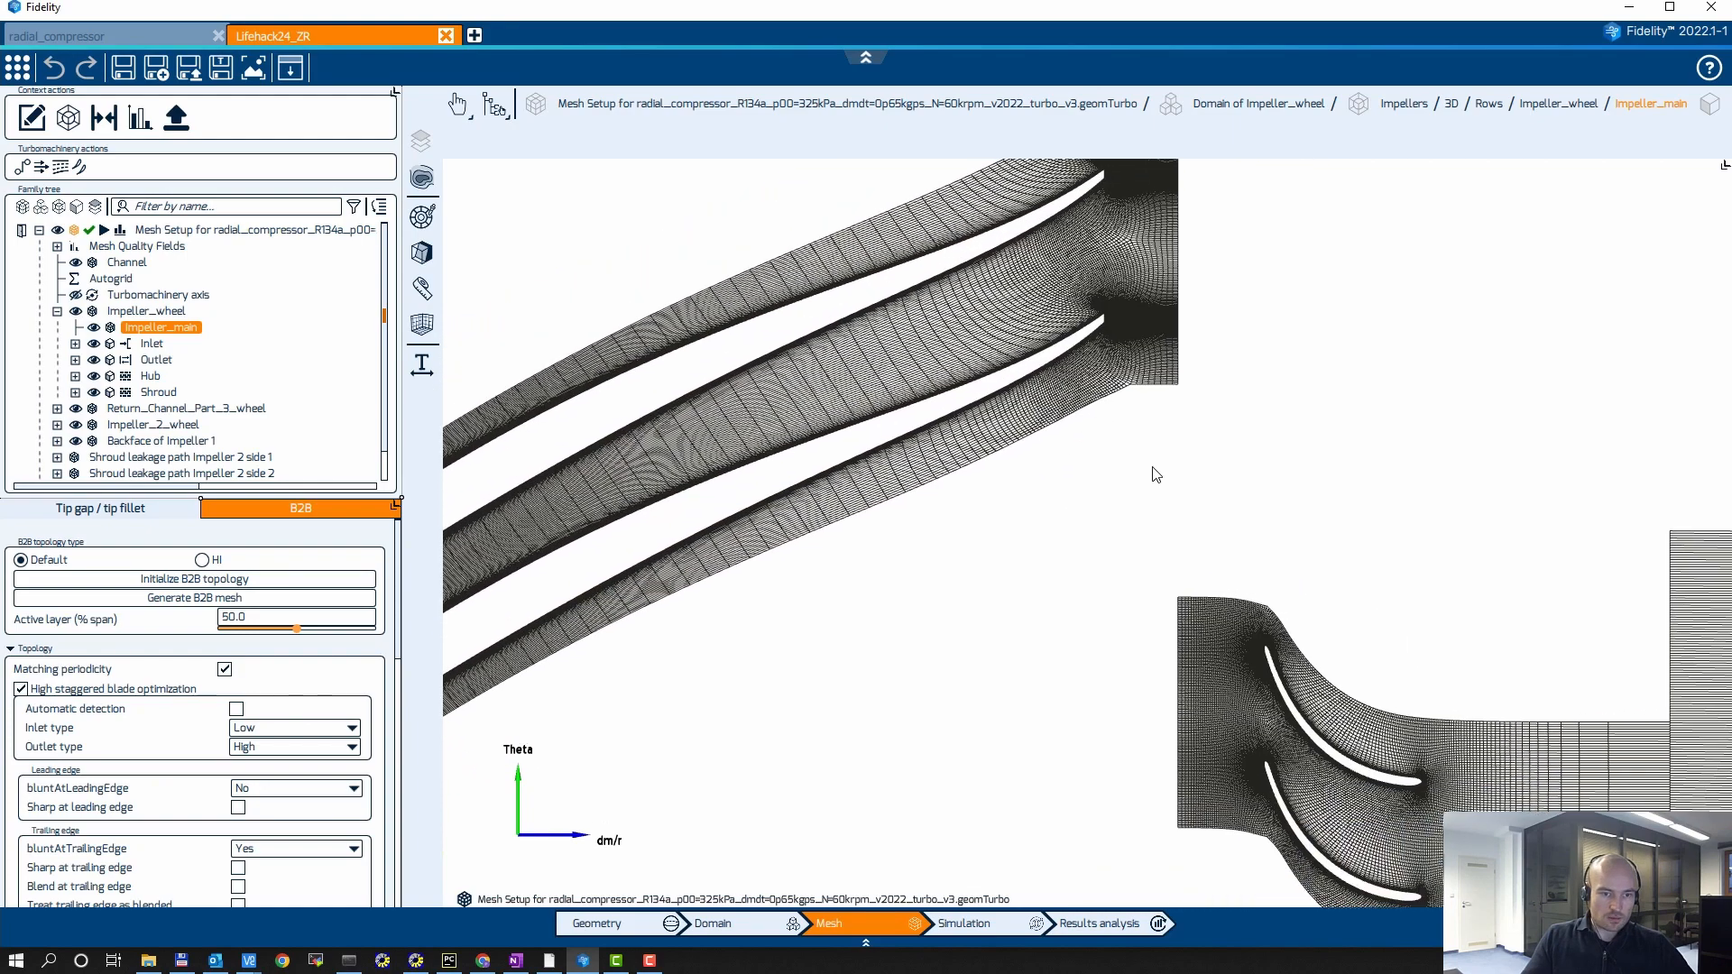
{"action": "scroll", "coordinate": [235, 794], "scroll_direction": "down", "scroll_amount": 4}
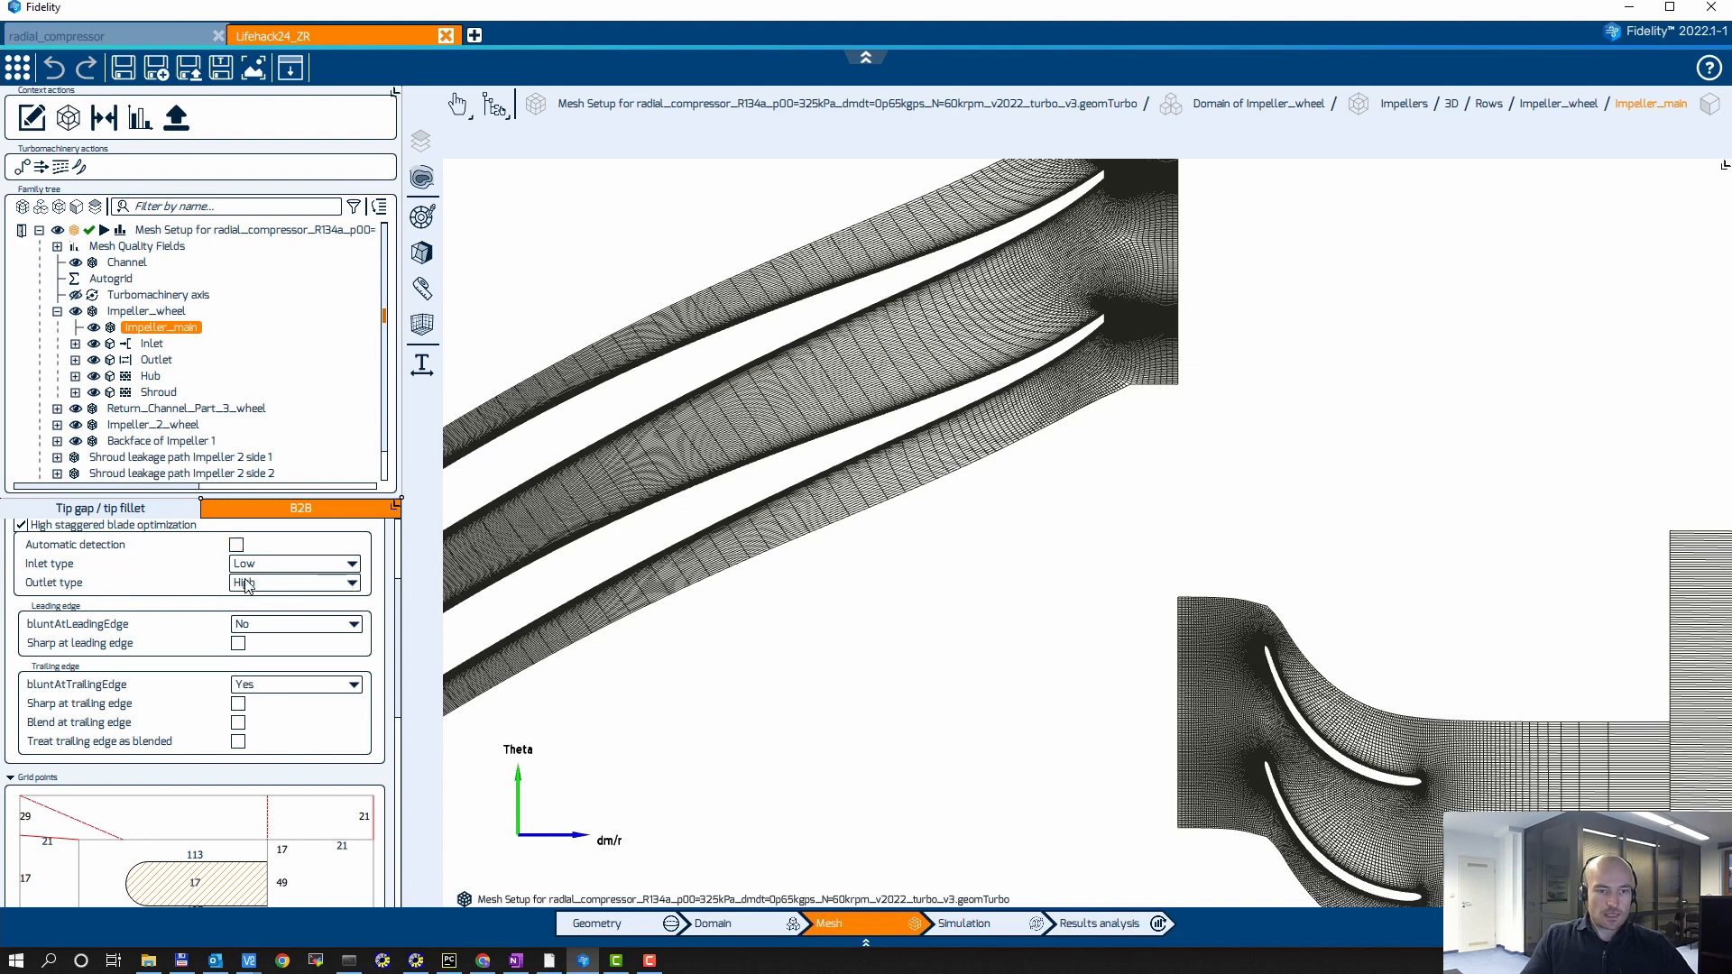
{"action": "scroll", "coordinate": [108, 591], "scroll_direction": "up", "scroll_amount": 1}
{"action": "scroll", "coordinate": [108, 591], "scroll_direction": "up", "scroll_amount": 1}
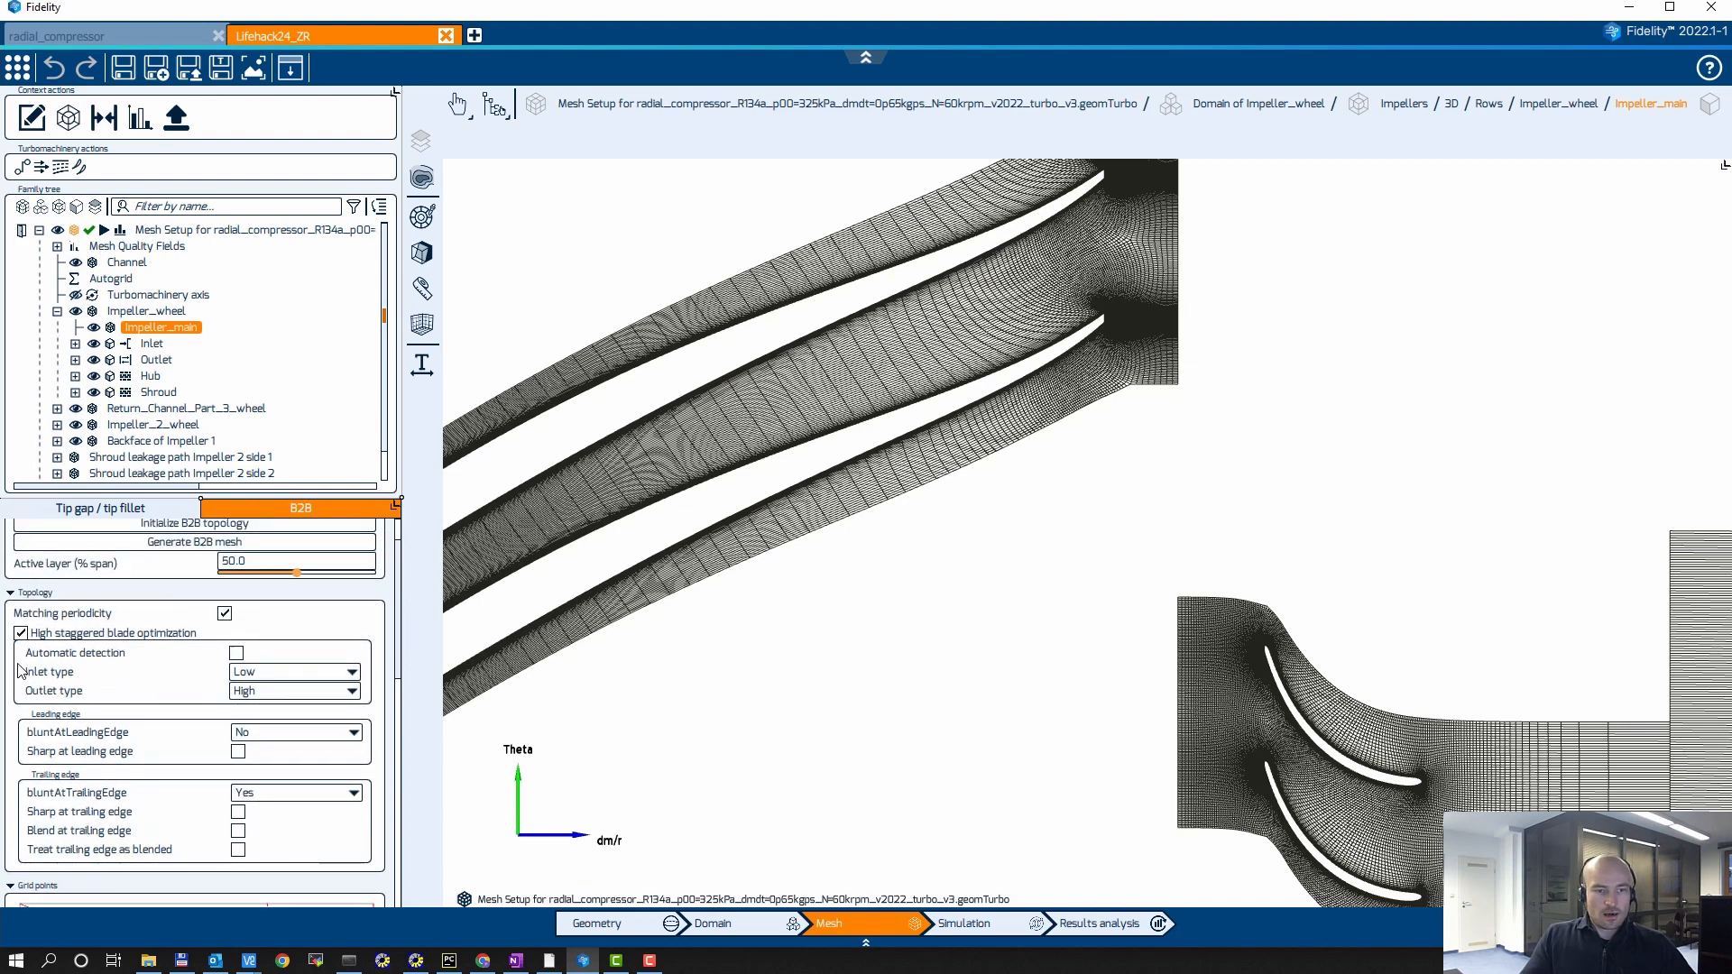
{"action": "left_click", "coordinate": [267, 692]}
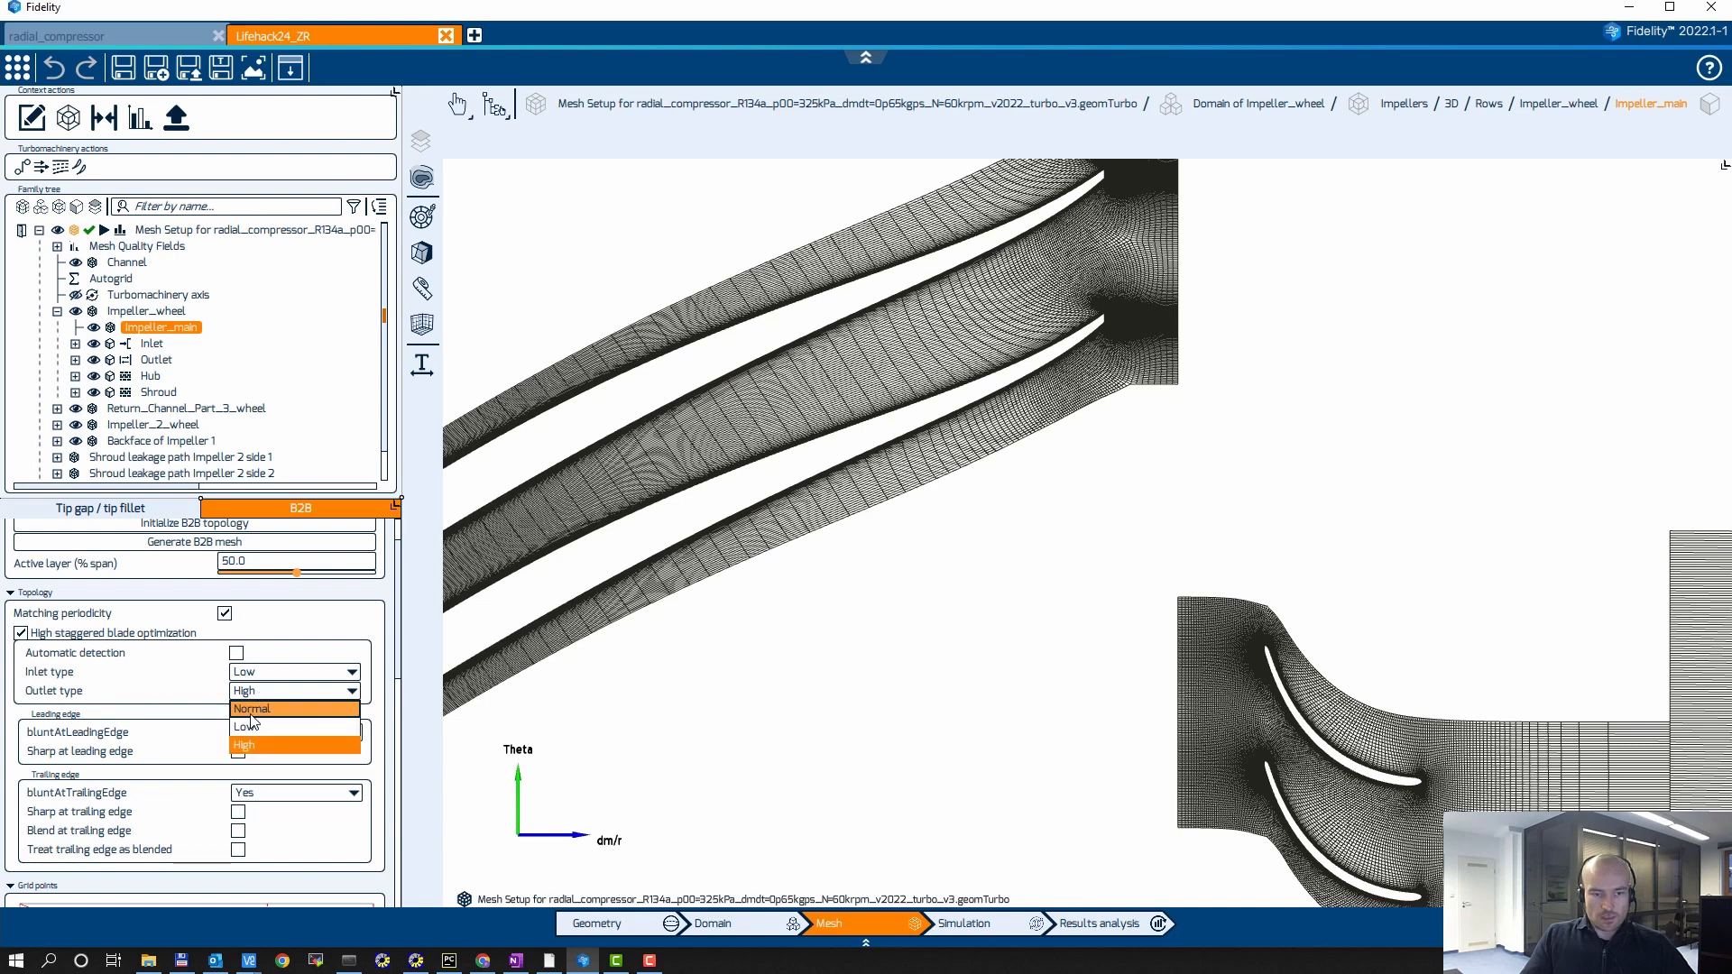
{"action": "left_click", "coordinate": [258, 709]}
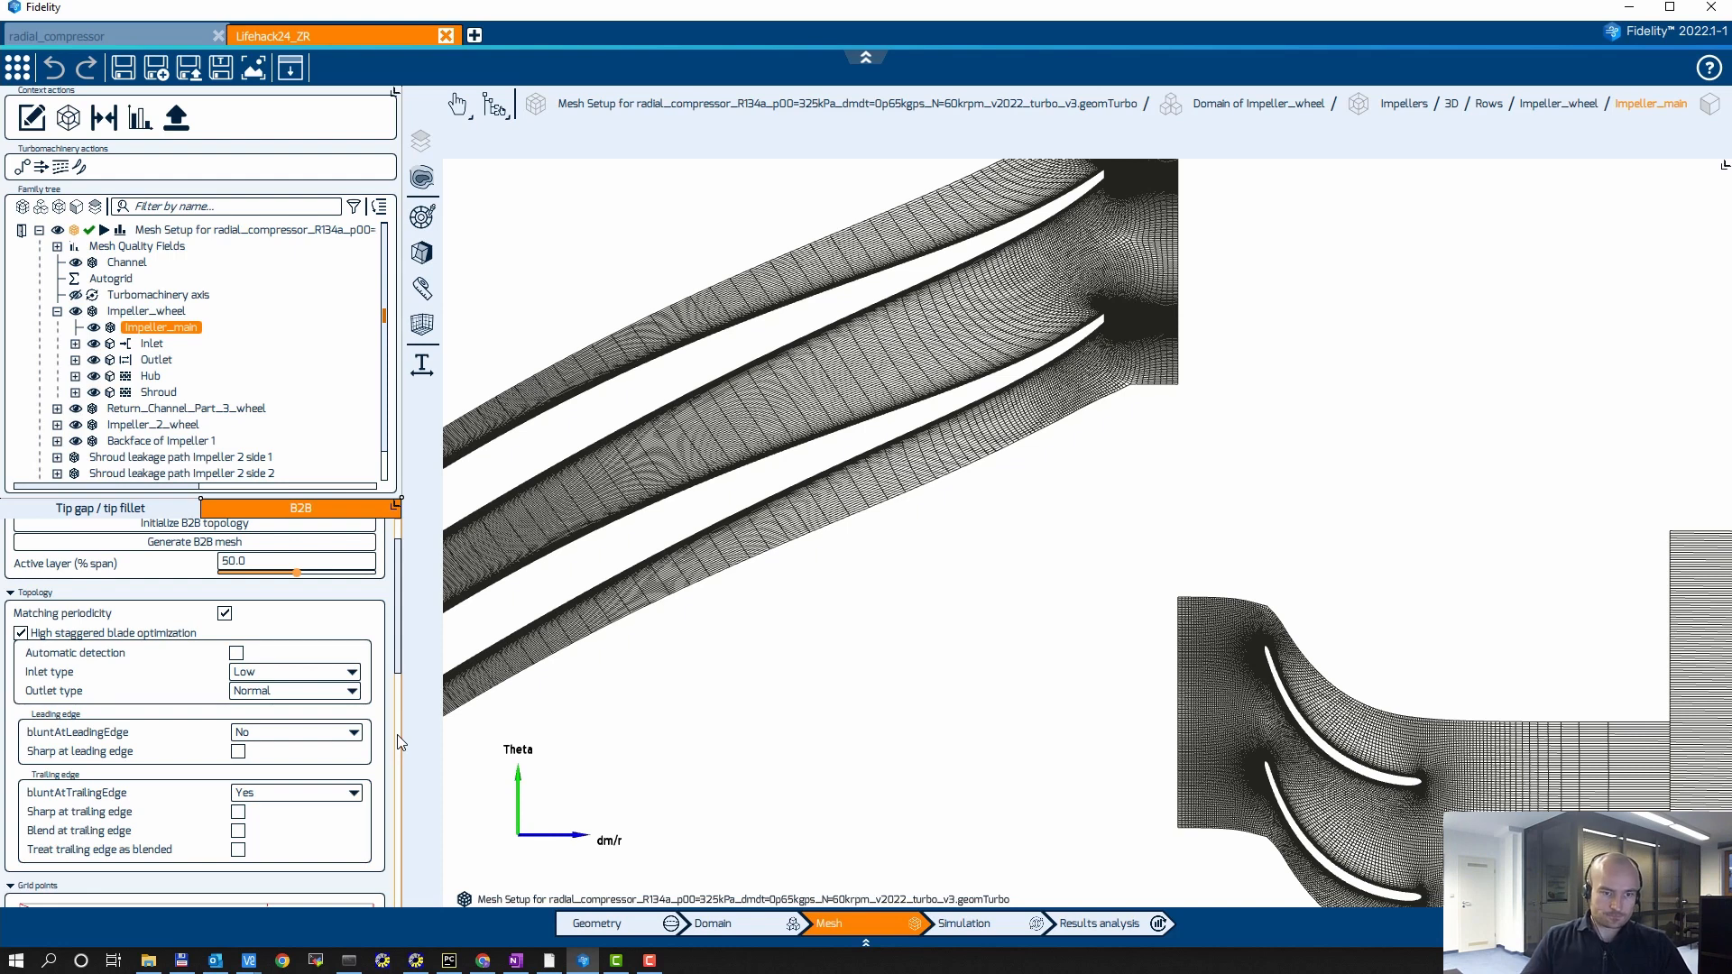
Enable the Z-constant line at the trailing edge in the B2B mesh settings of Impeller_main
{"action": "middle_click_drag", "start_coordinate": [1106, 294], "coordinate": [1230, 292]}
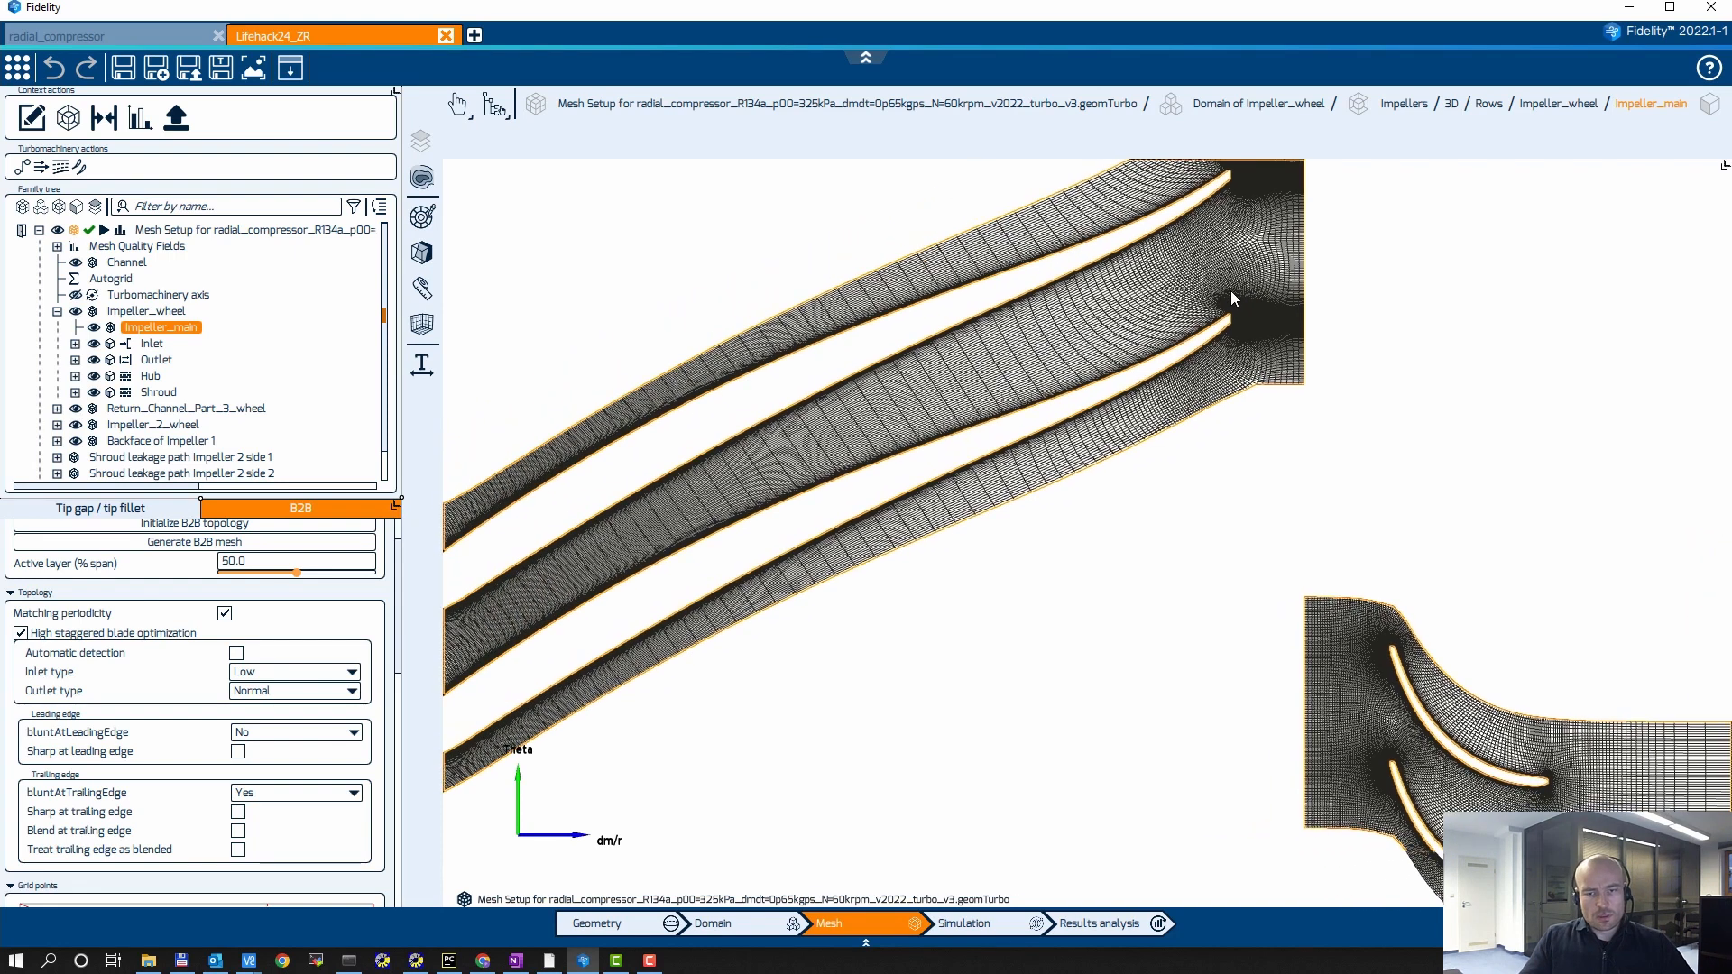
{"action": "middle_click_drag", "start_coordinate": [1127, 330], "coordinate": [1001, 338]}
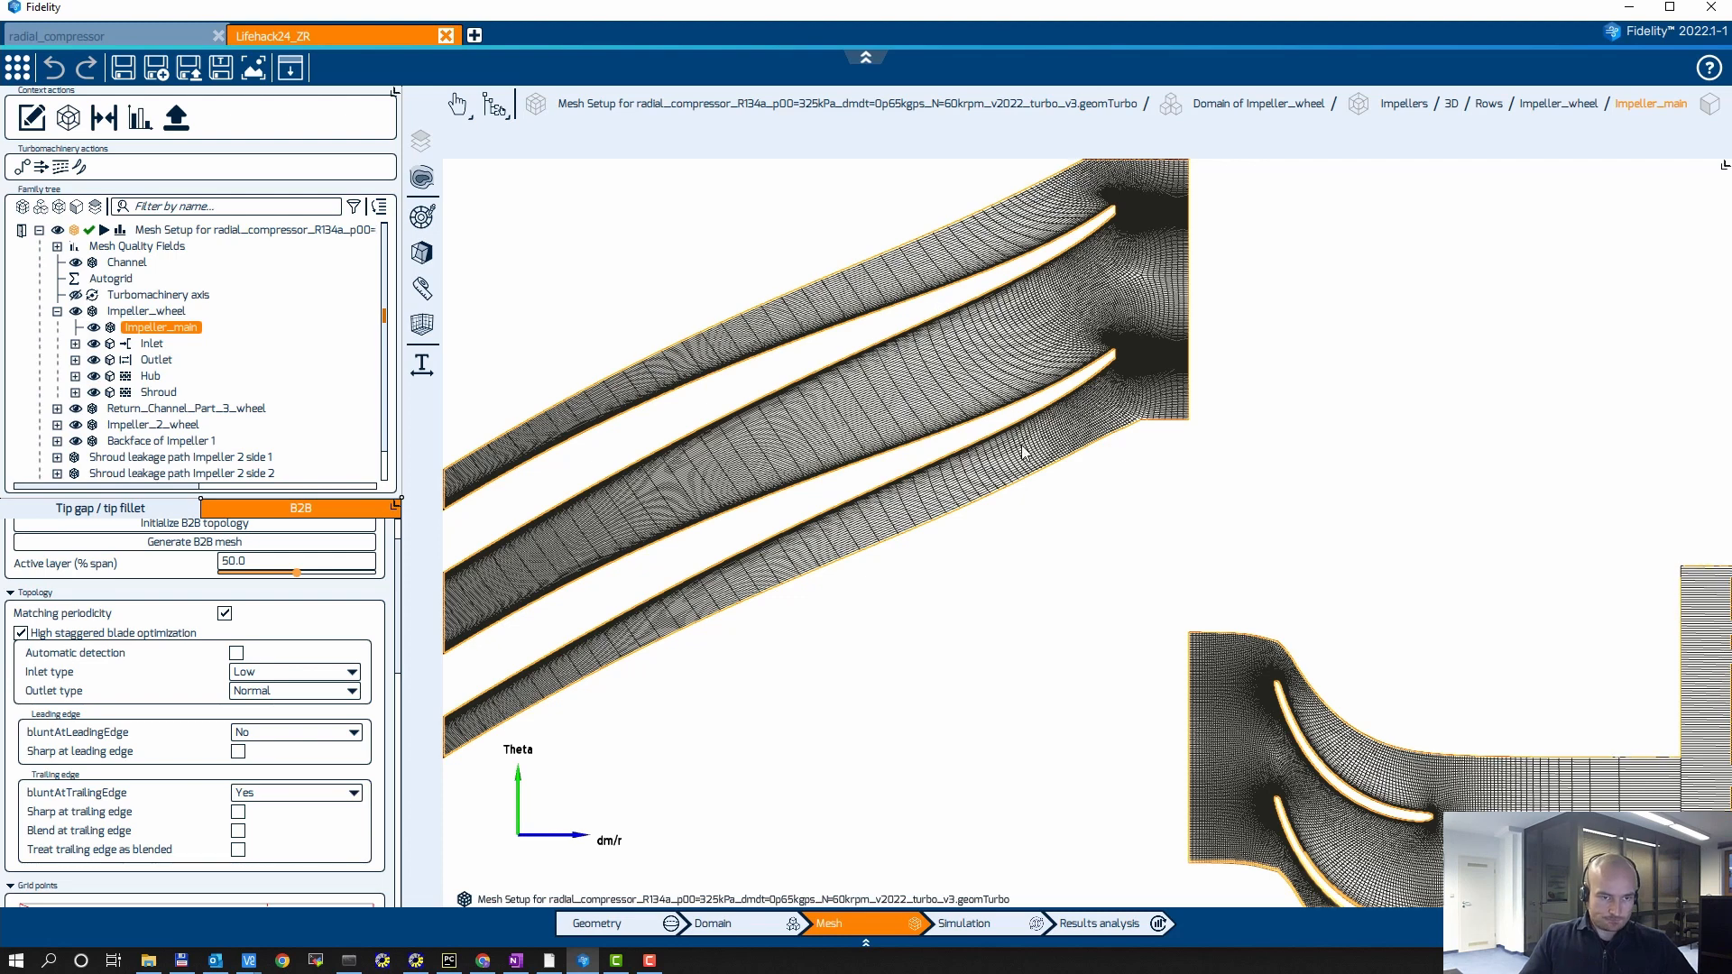
{"action": "scroll", "coordinate": [163, 767], "scroll_direction": "down", "scroll_amount": 5}
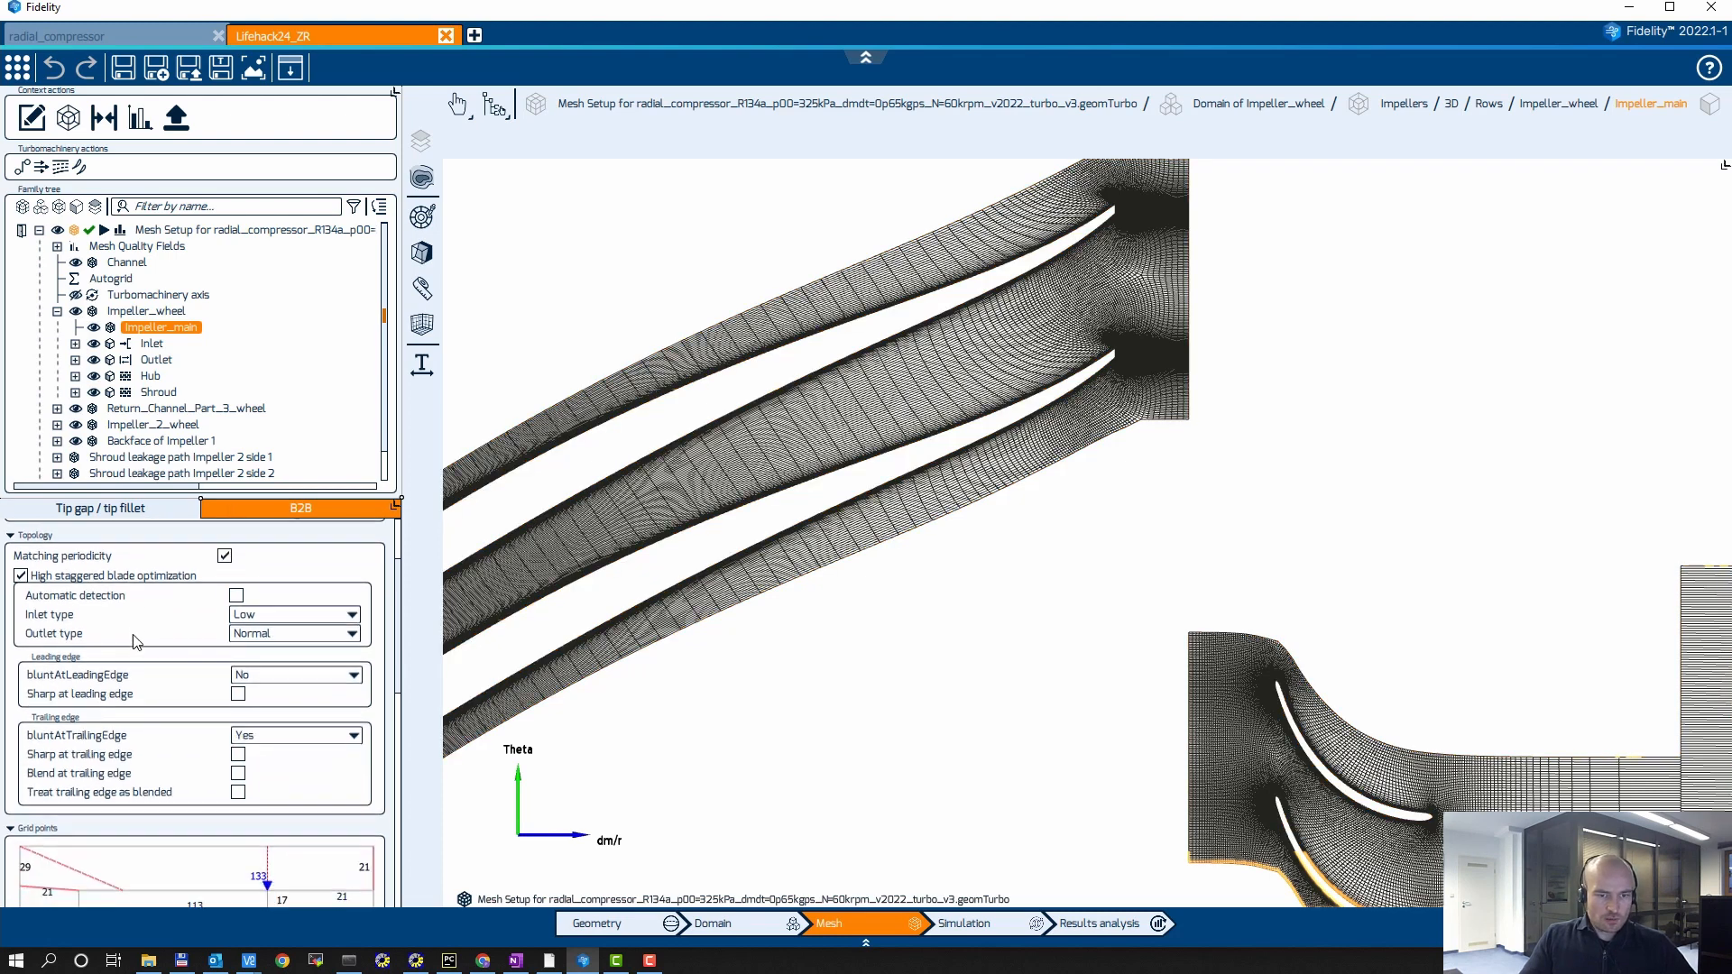
{"action": "scroll", "coordinate": [164, 767], "scroll_direction": "down", "scroll_amount": 5}
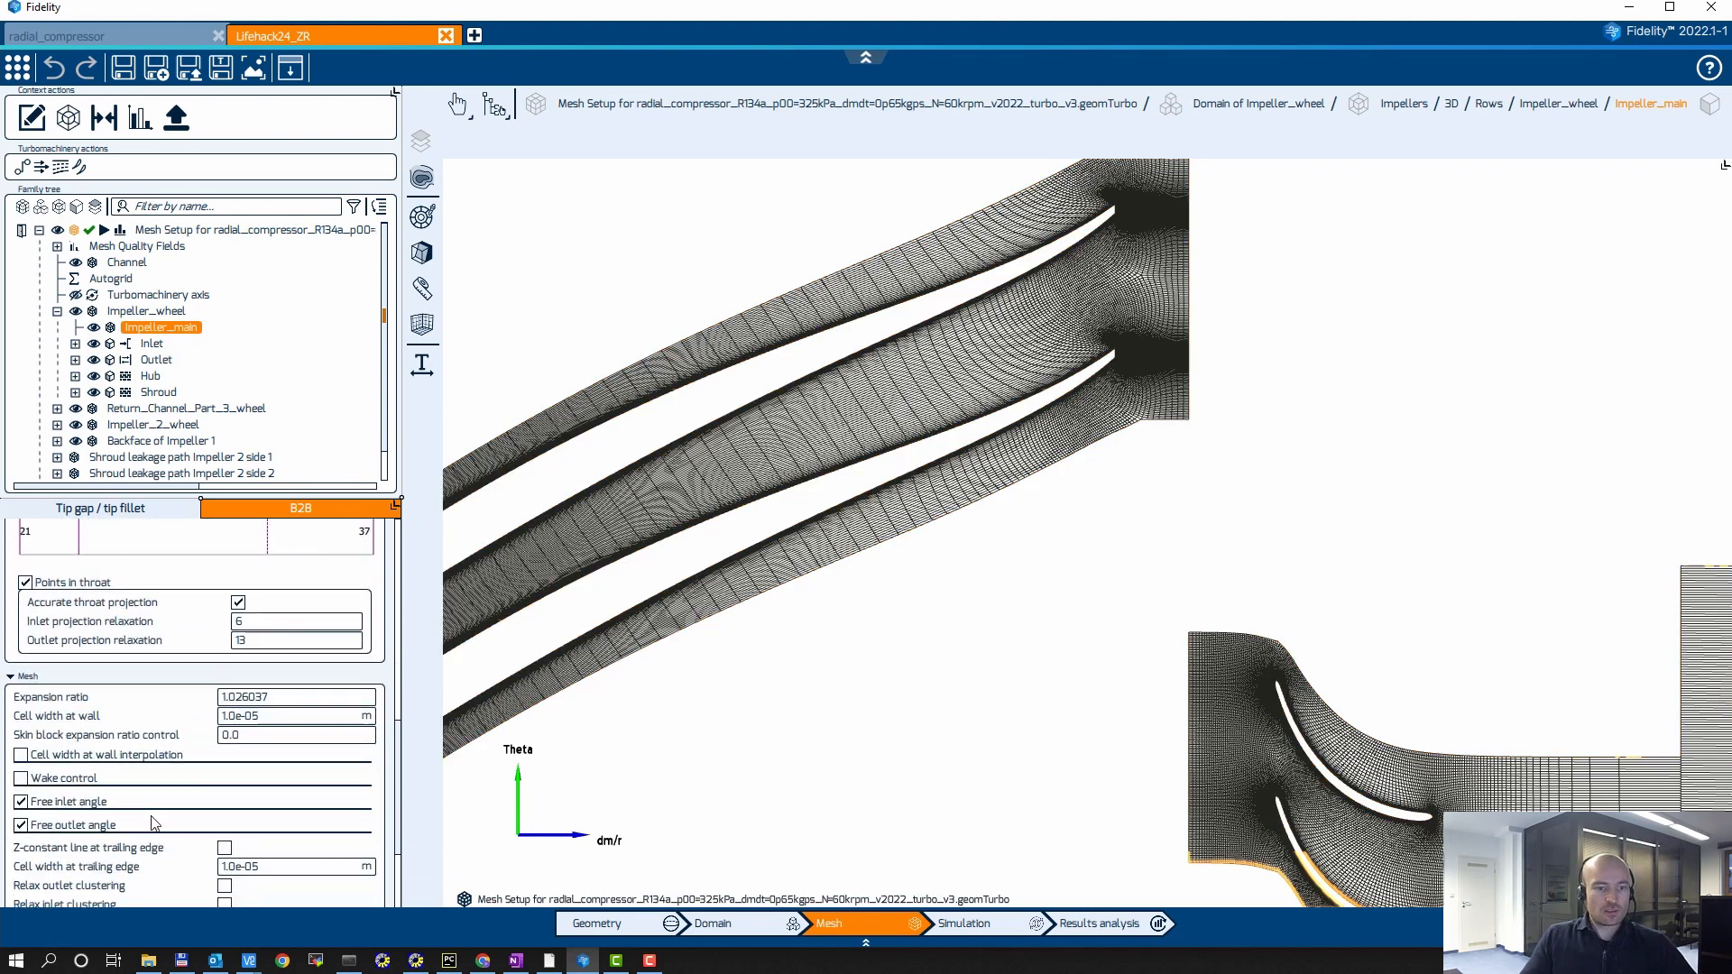
{"action": "scroll", "coordinate": [168, 805], "scroll_direction": "down", "scroll_amount": 3}
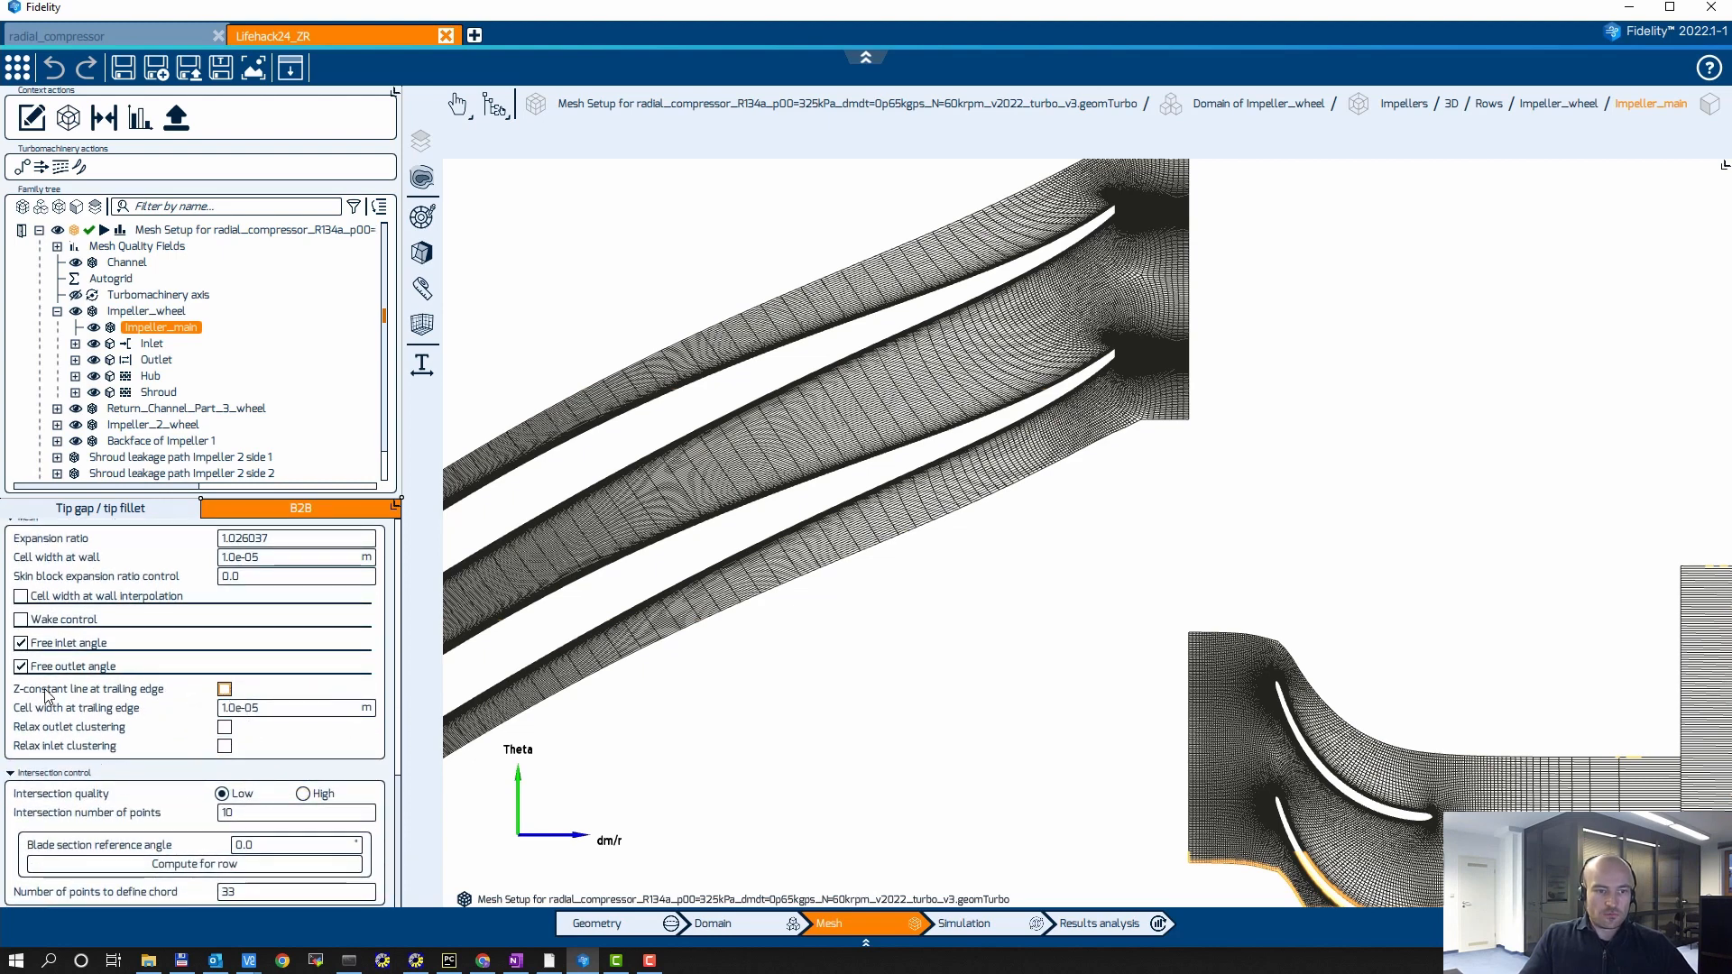
{"action": "left_click", "coordinate": [225, 690]}
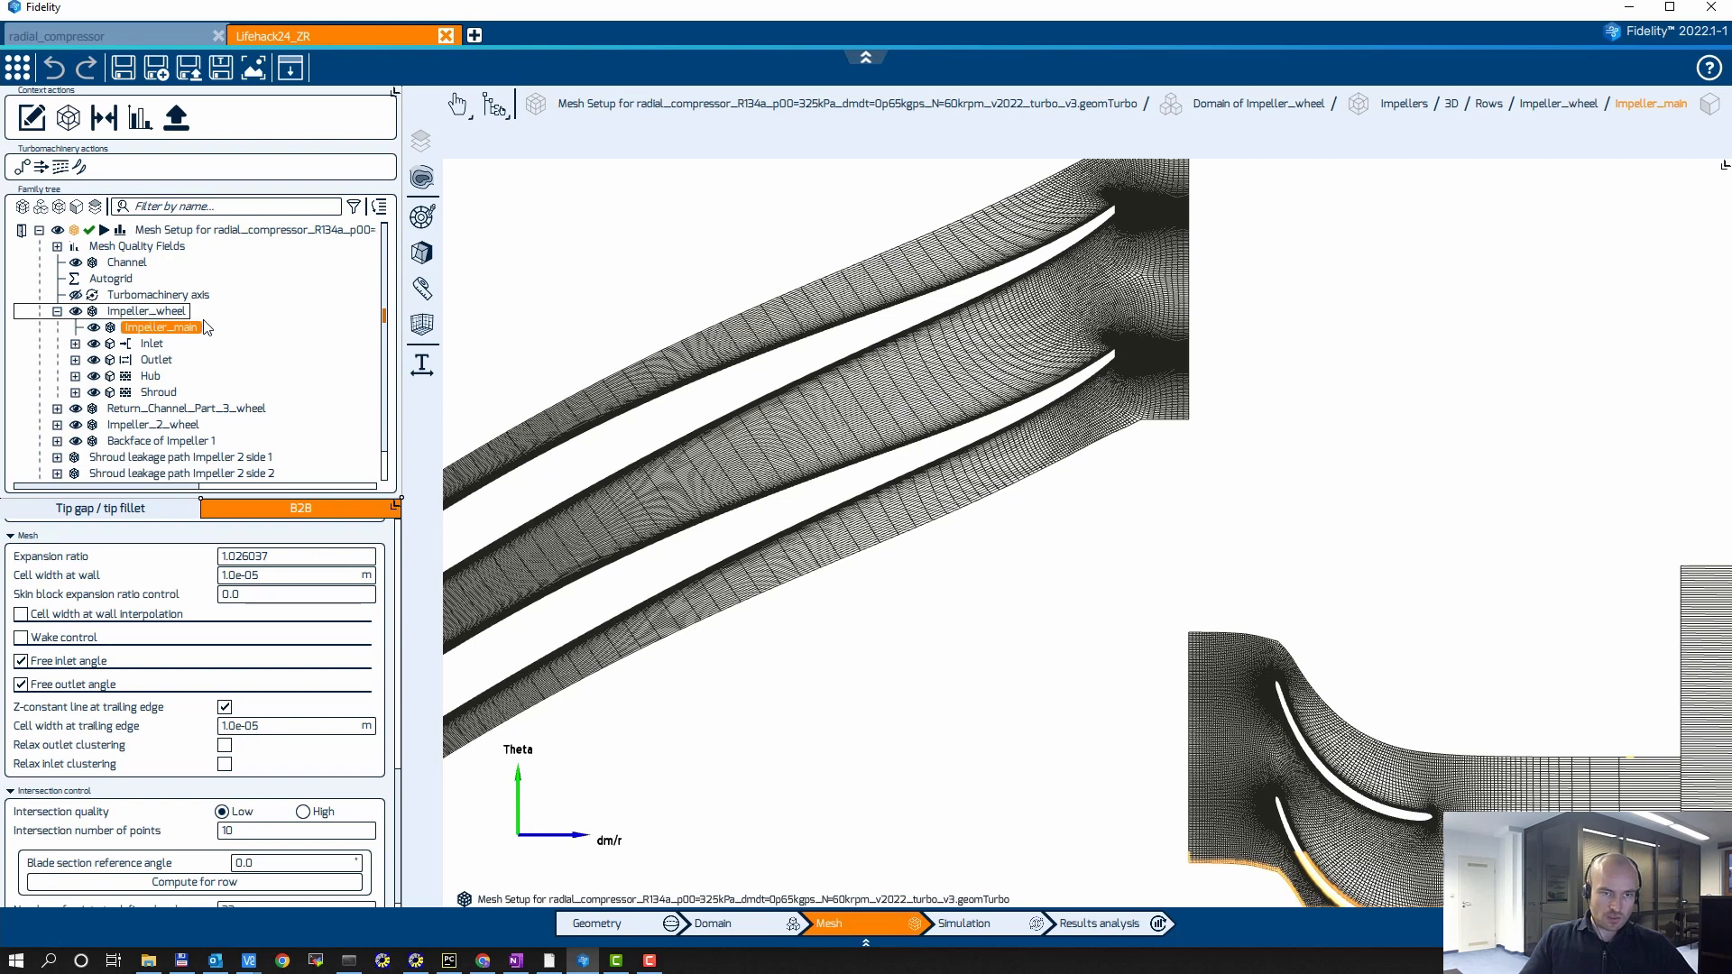
Initialize the B2B topology and grid points for the Impeller_wheel row
{"action": "left_click", "coordinate": [171, 311]}
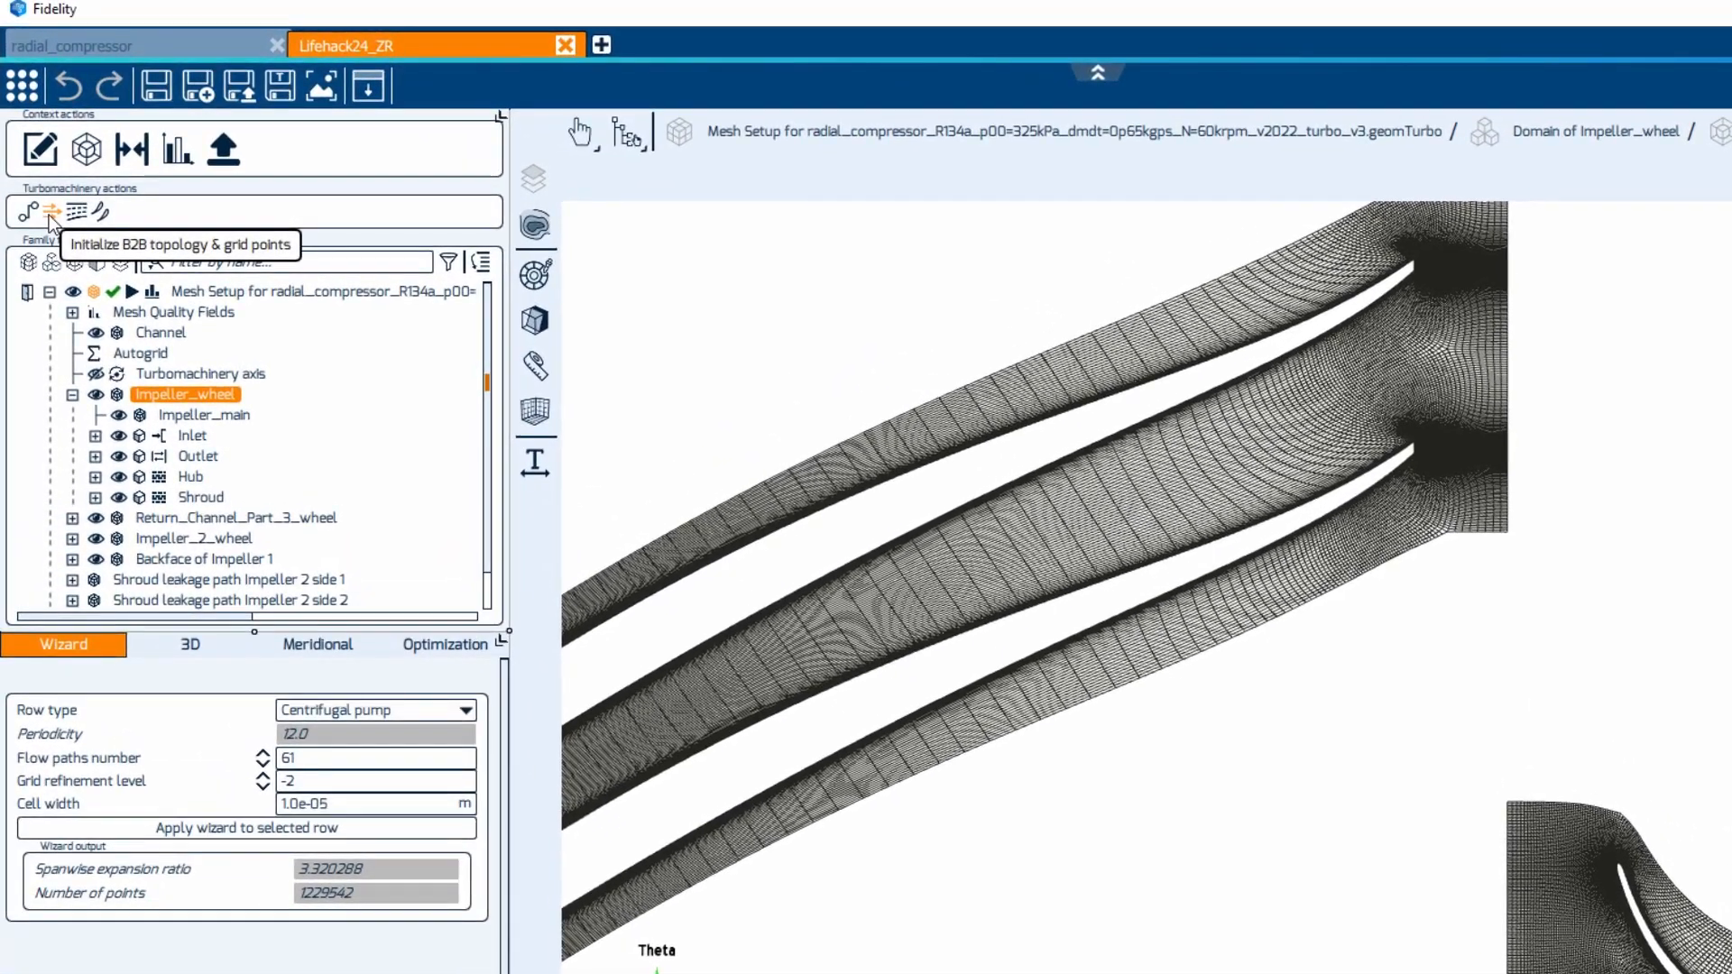
{"action": "left_click", "coordinate": [51, 216]}
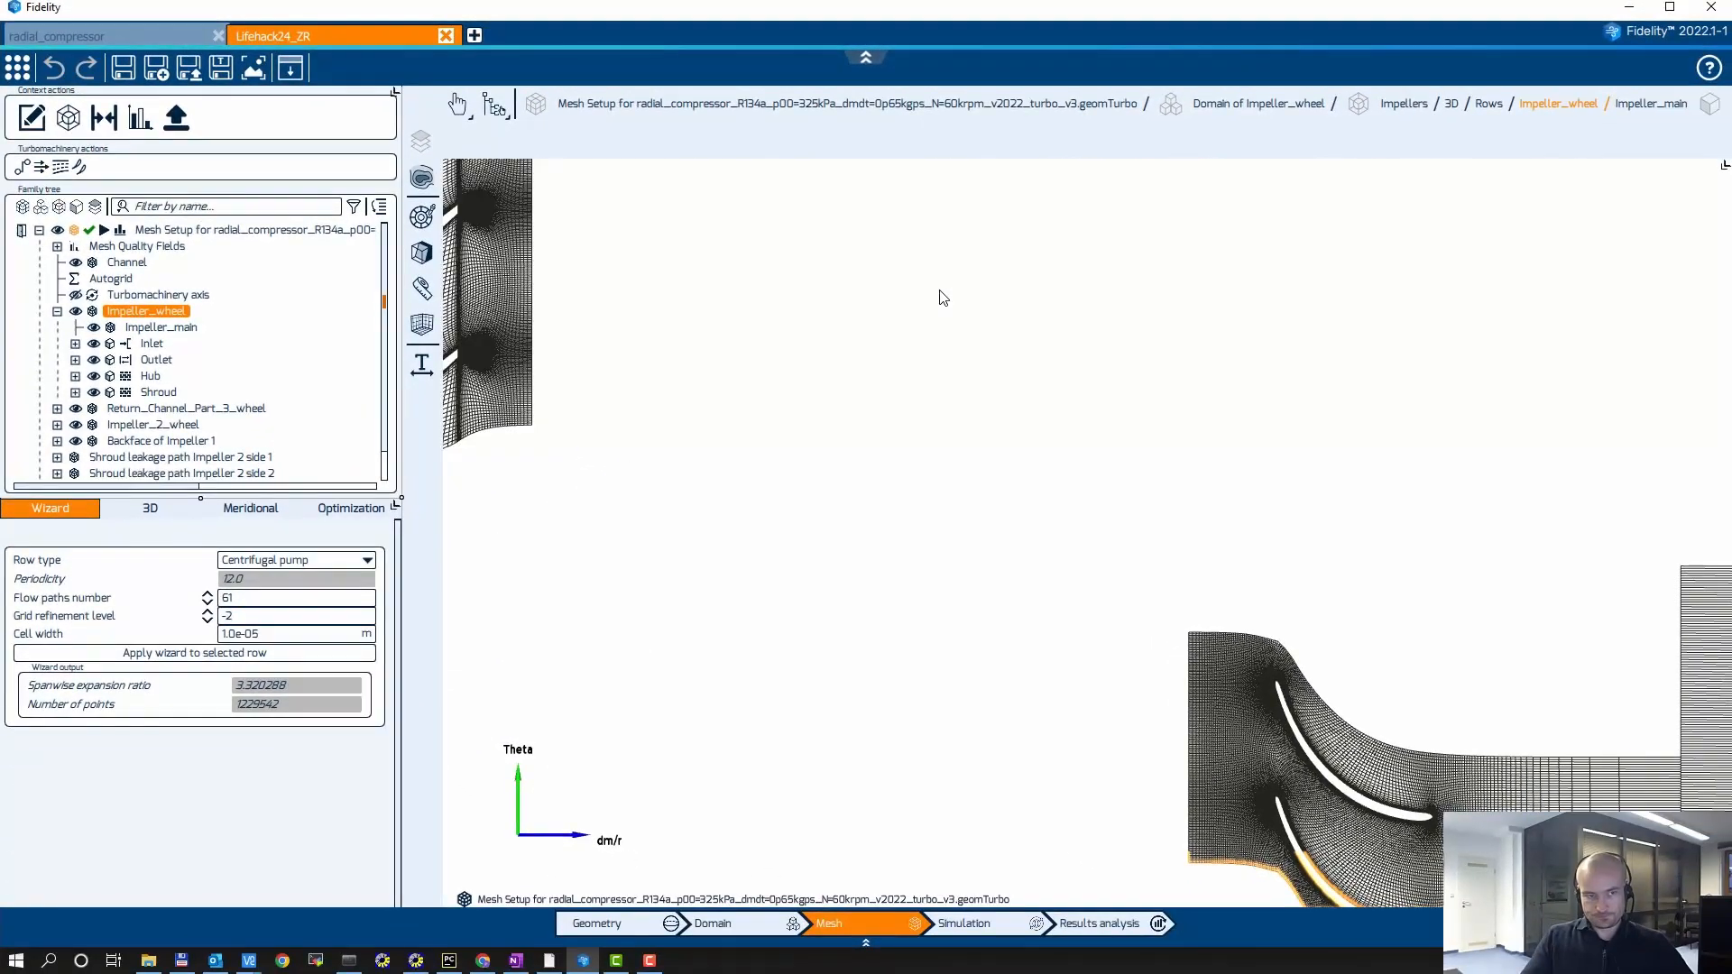
{"action": "middle_click_drag", "start_coordinate": [723, 362], "coordinate": [1292, 373]}
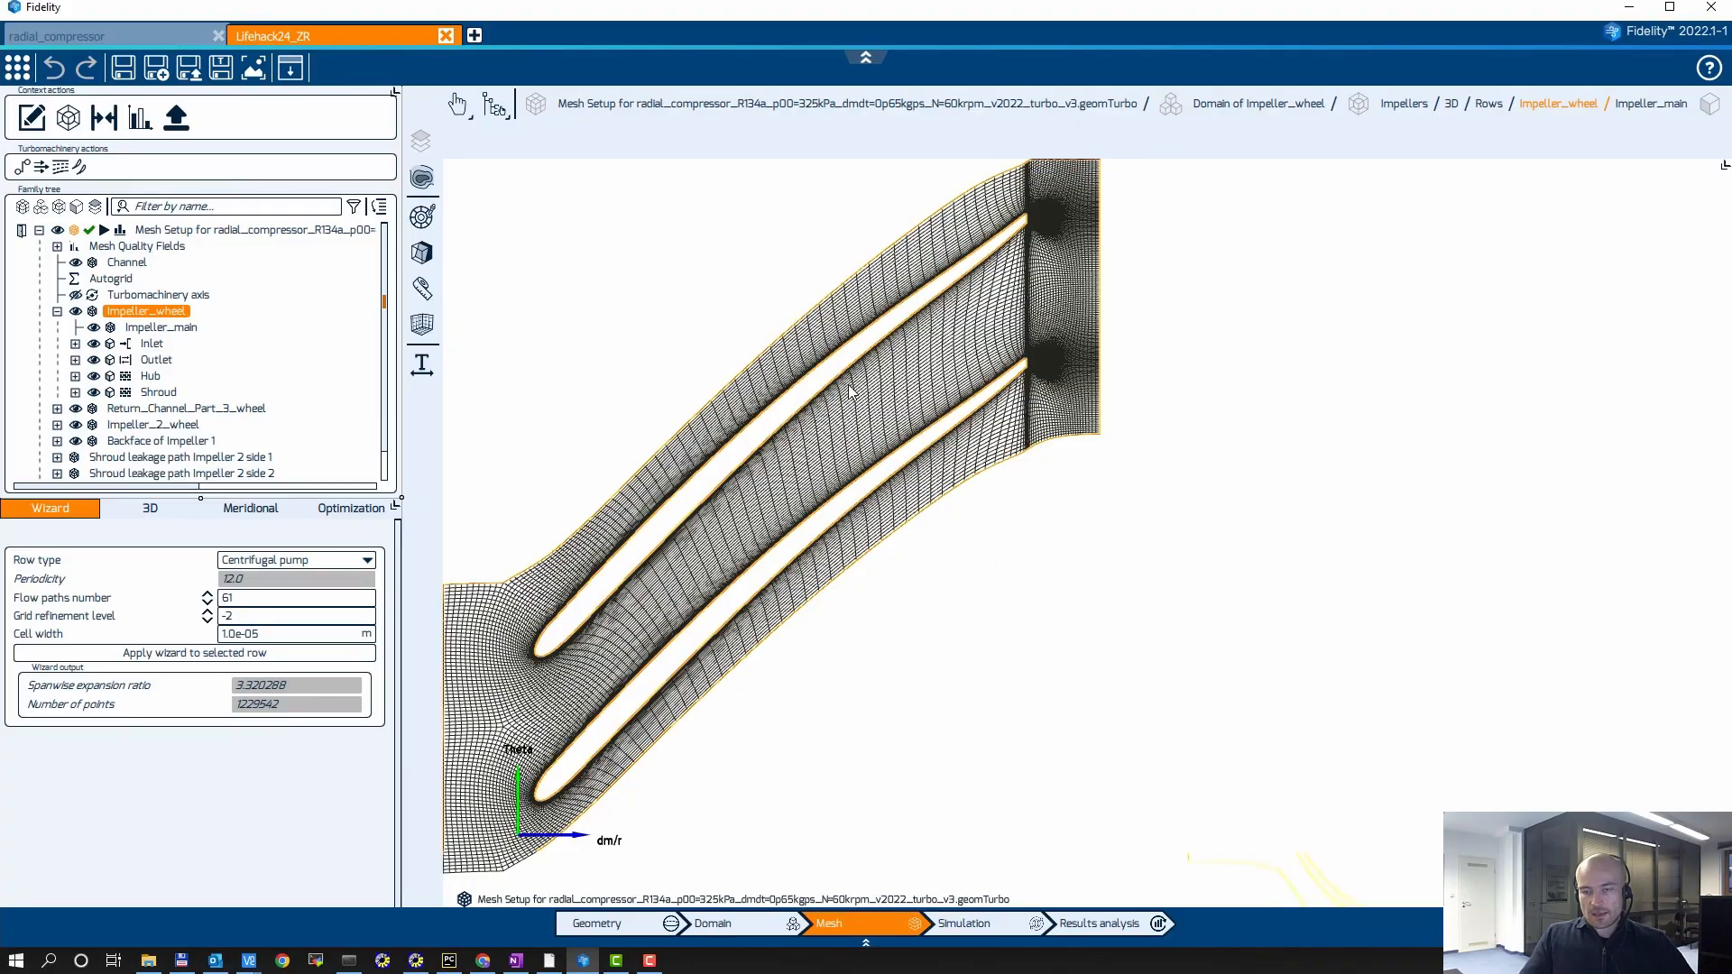
Examine the Impeller_wheel blade-to-blade mesh along the Z-constant line at the trailing edge, then restore the multi-view layout
{"action": "scroll", "coordinate": [1051, 343], "scroll_direction": "up", "scroll_amount": 3}
{"action": "scroll", "coordinate": [1071, 469], "scroll_direction": "up", "scroll_amount": 5}
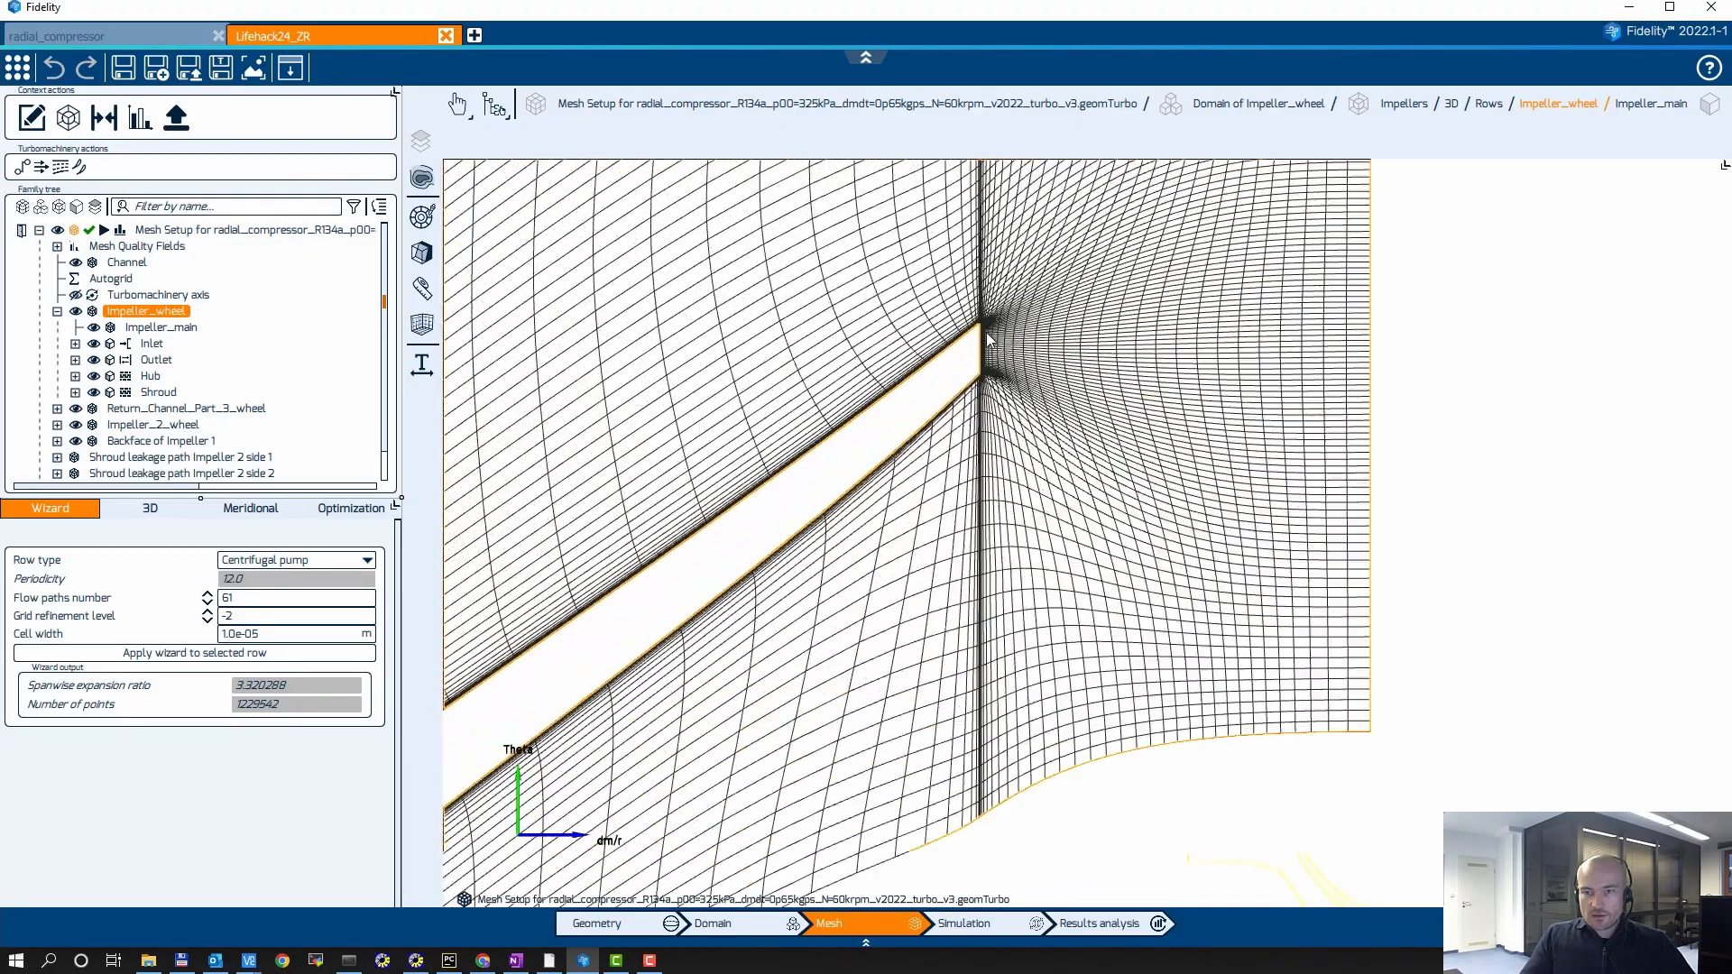
{"action": "scroll", "coordinate": [986, 232], "scroll_direction": "down", "scroll_amount": 3}
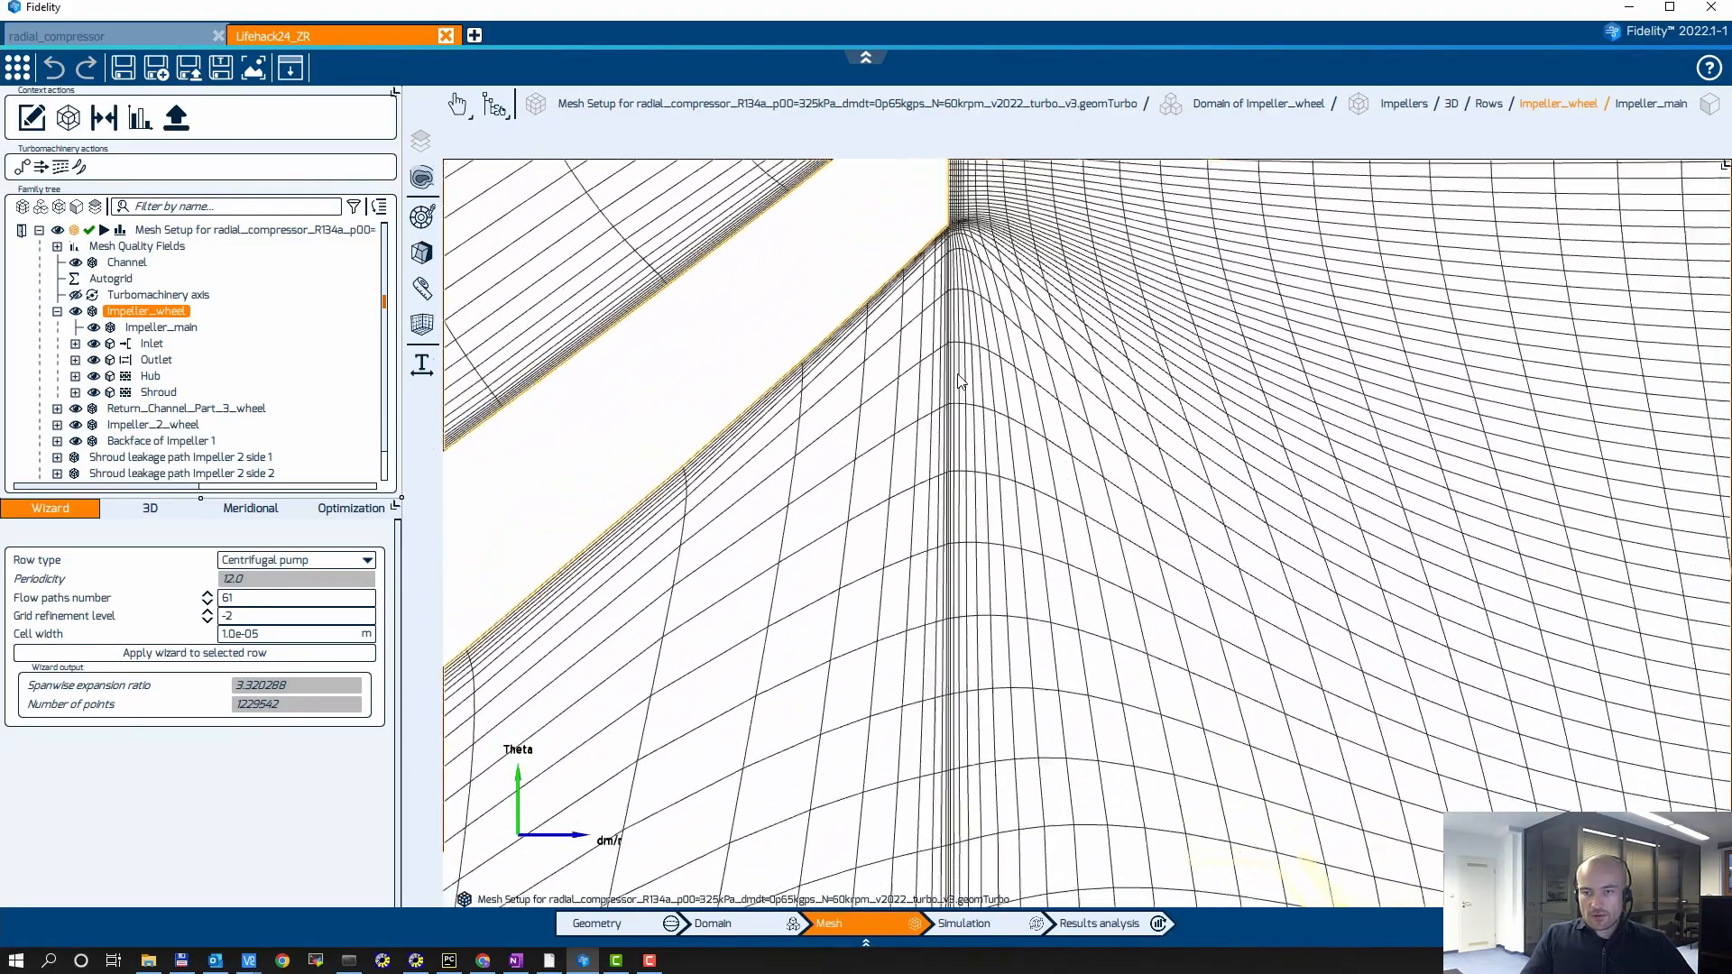
{"action": "middle_click_drag", "start_coordinate": [994, 252], "coordinate": [985, 491]}
{"action": "scroll", "coordinate": [987, 499], "scroll_direction": "down", "scroll_amount": 5}
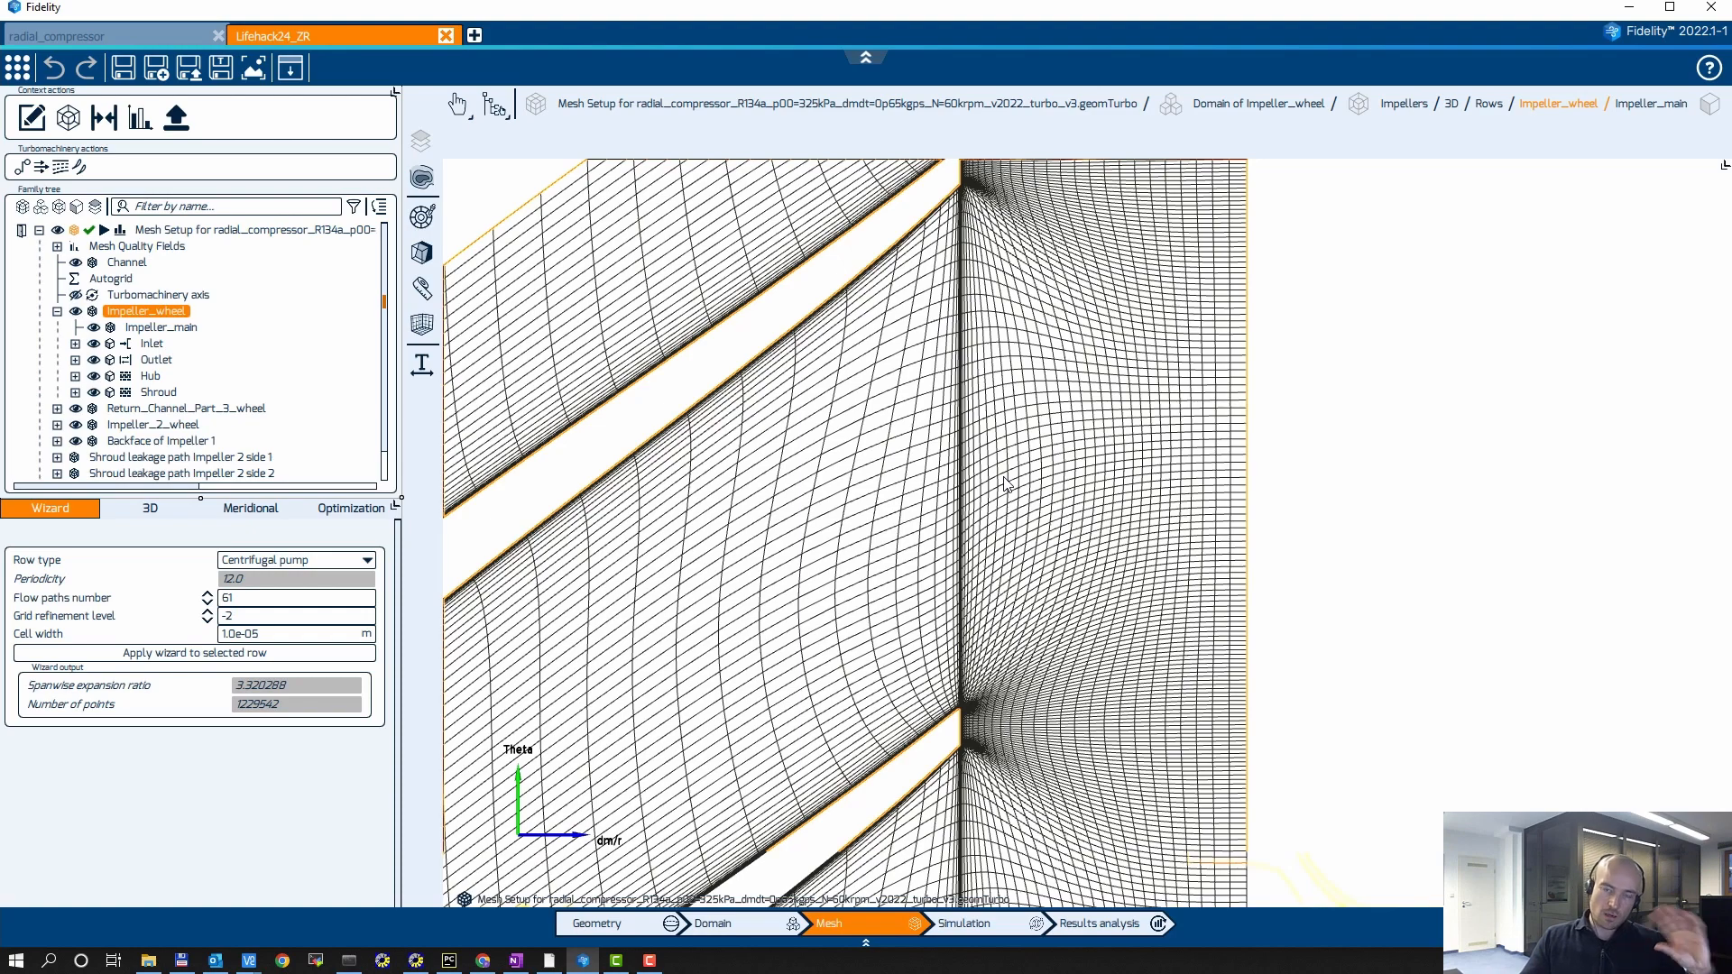
{"action": "scroll", "coordinate": [1195, 212], "scroll_direction": "down", "scroll_amount": 3}
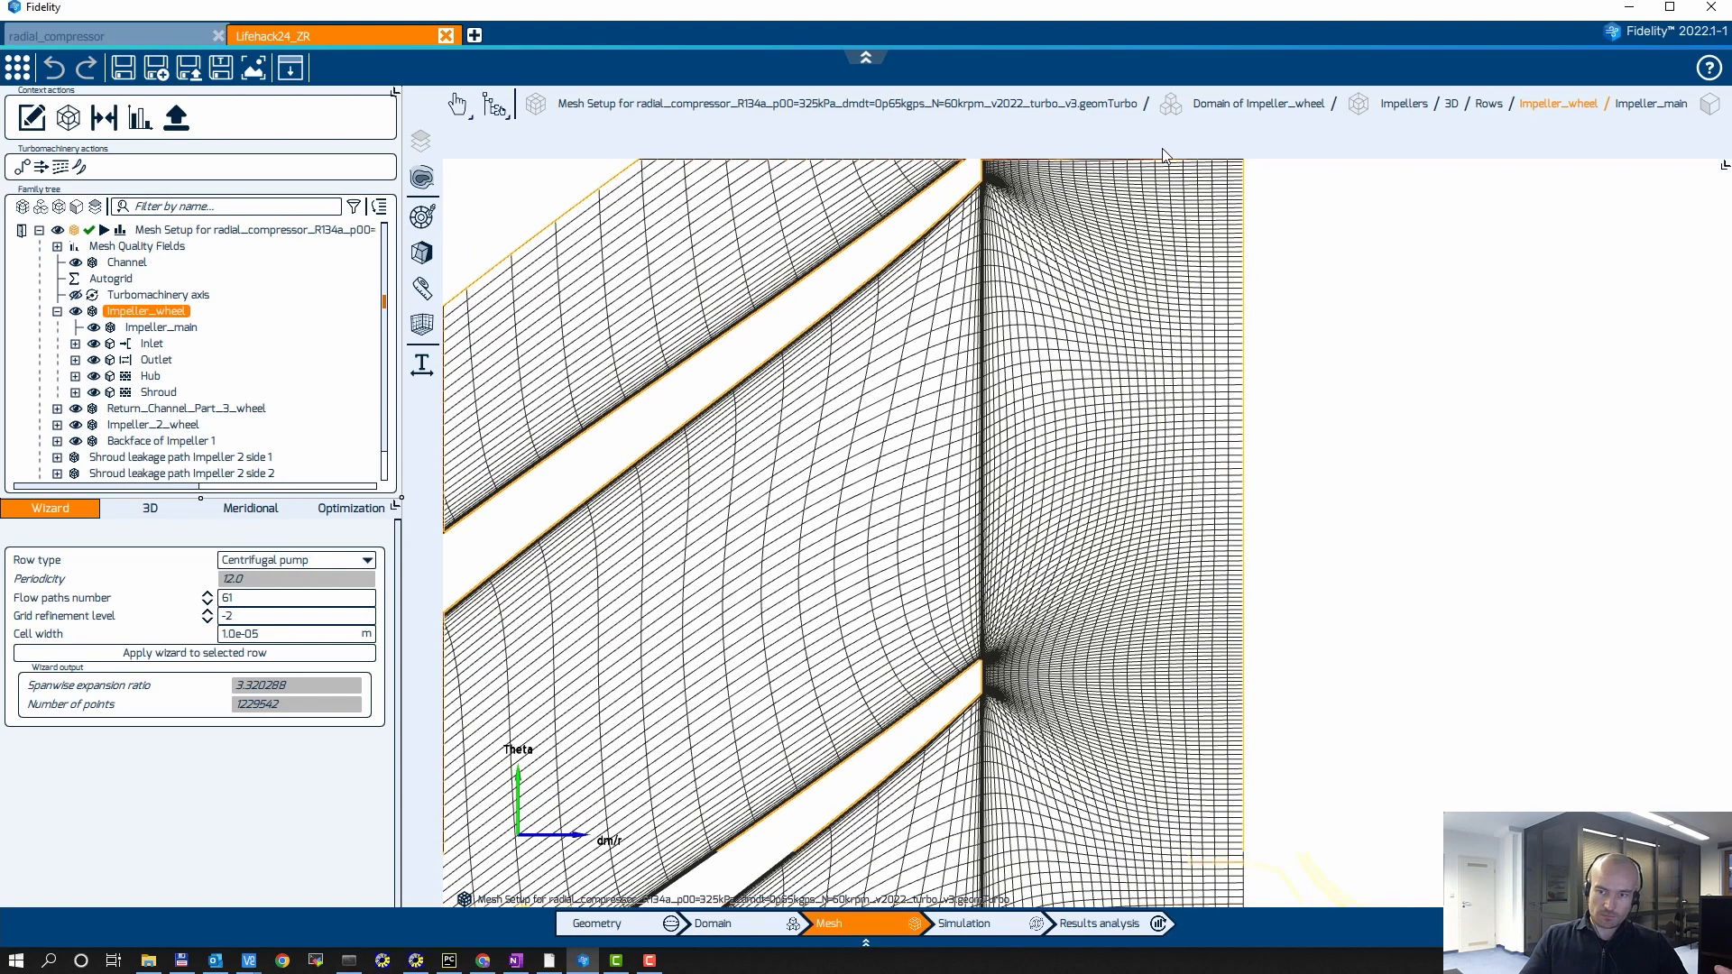
{"action": "mouse_move", "coordinate": [1704, 172]}
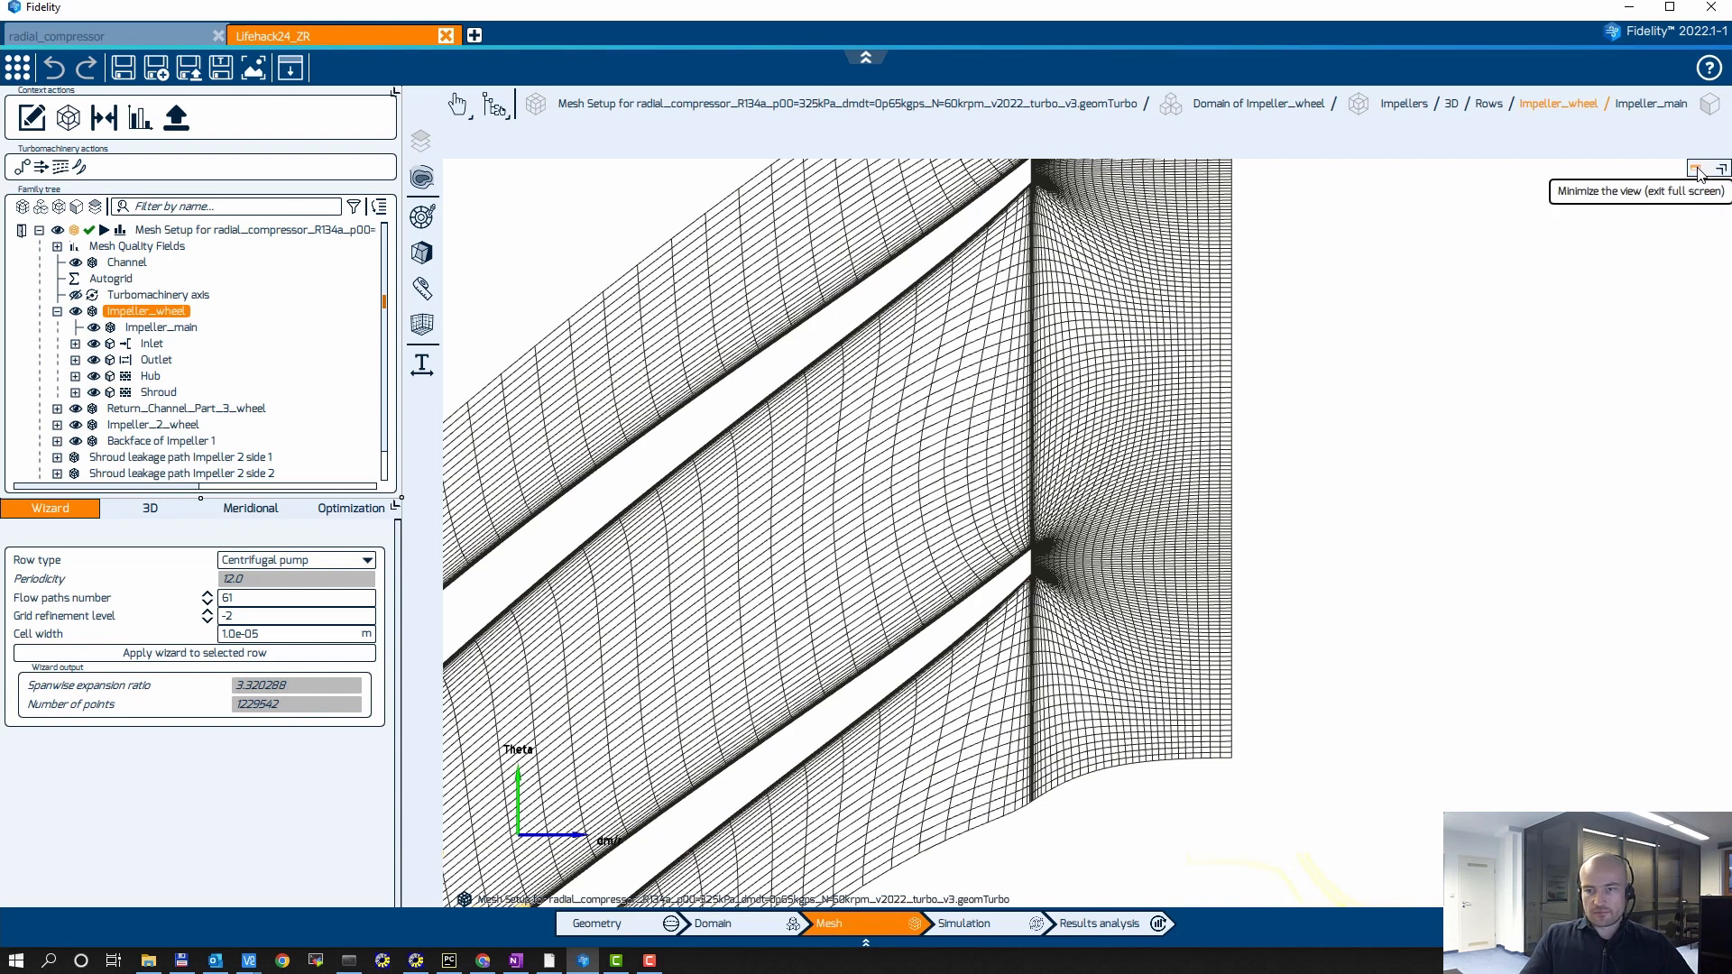
{"action": "left_click", "coordinate": [1699, 171]}
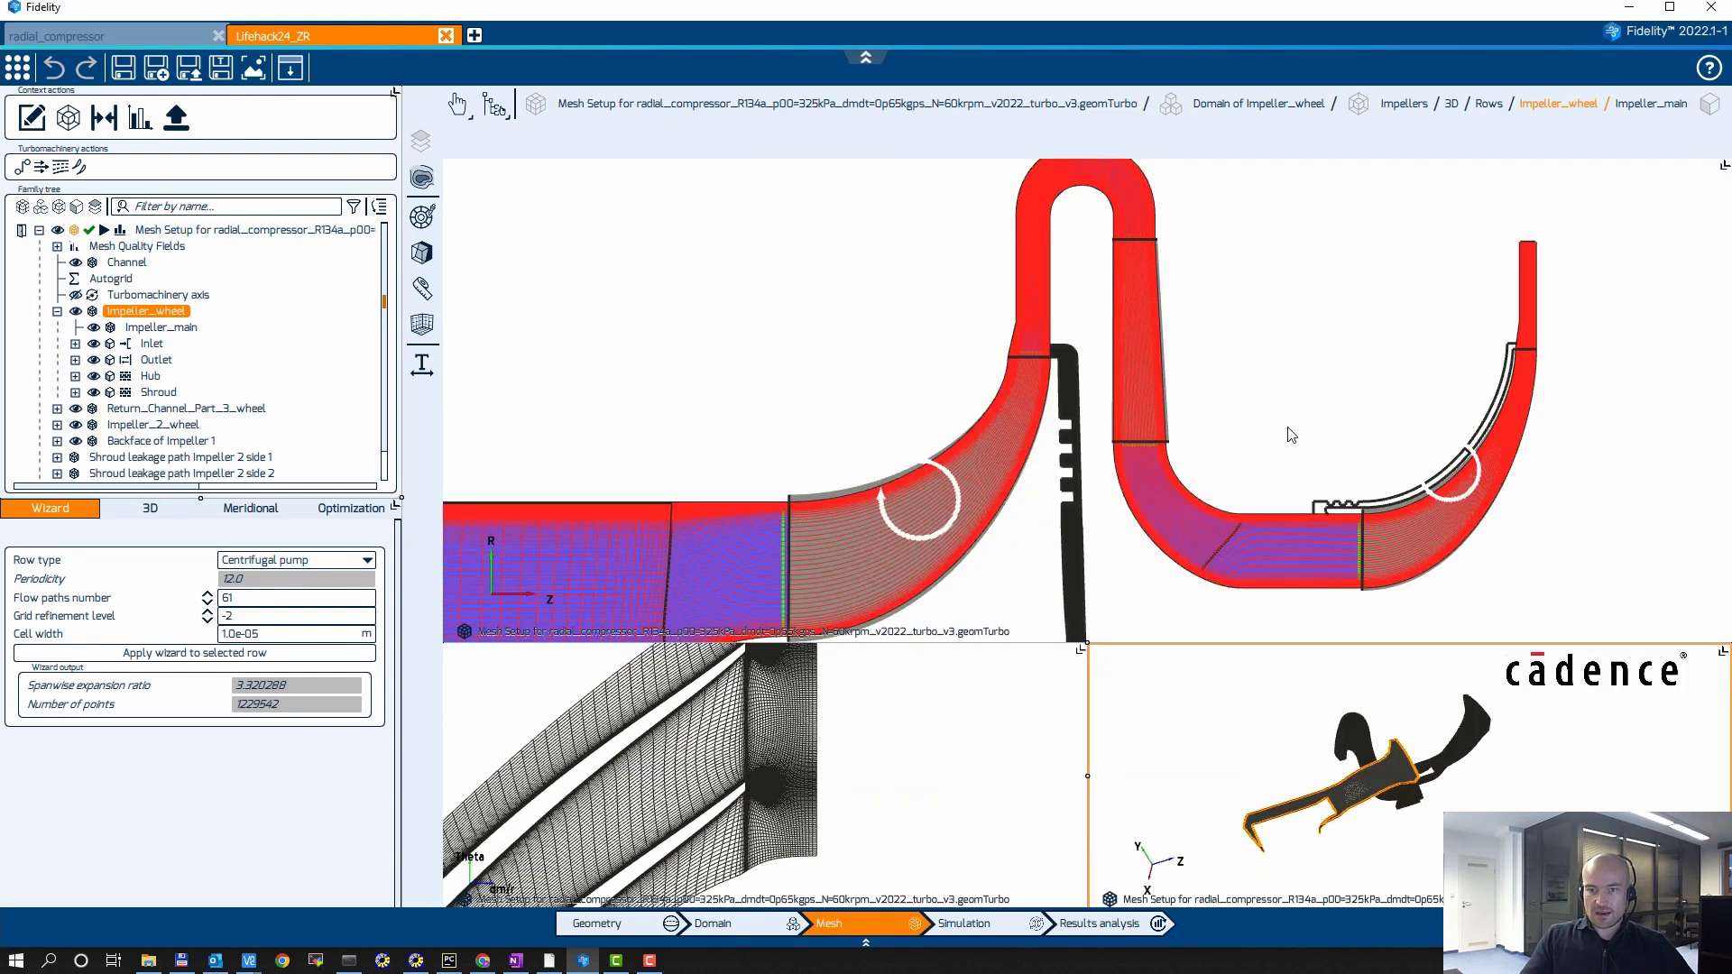
Delete the Z-constant line just downstream of the first impeller's trailing edge, beside the backface cavity inlet in the meridional view
{"action": "left_click", "coordinate": [1703, 171]}
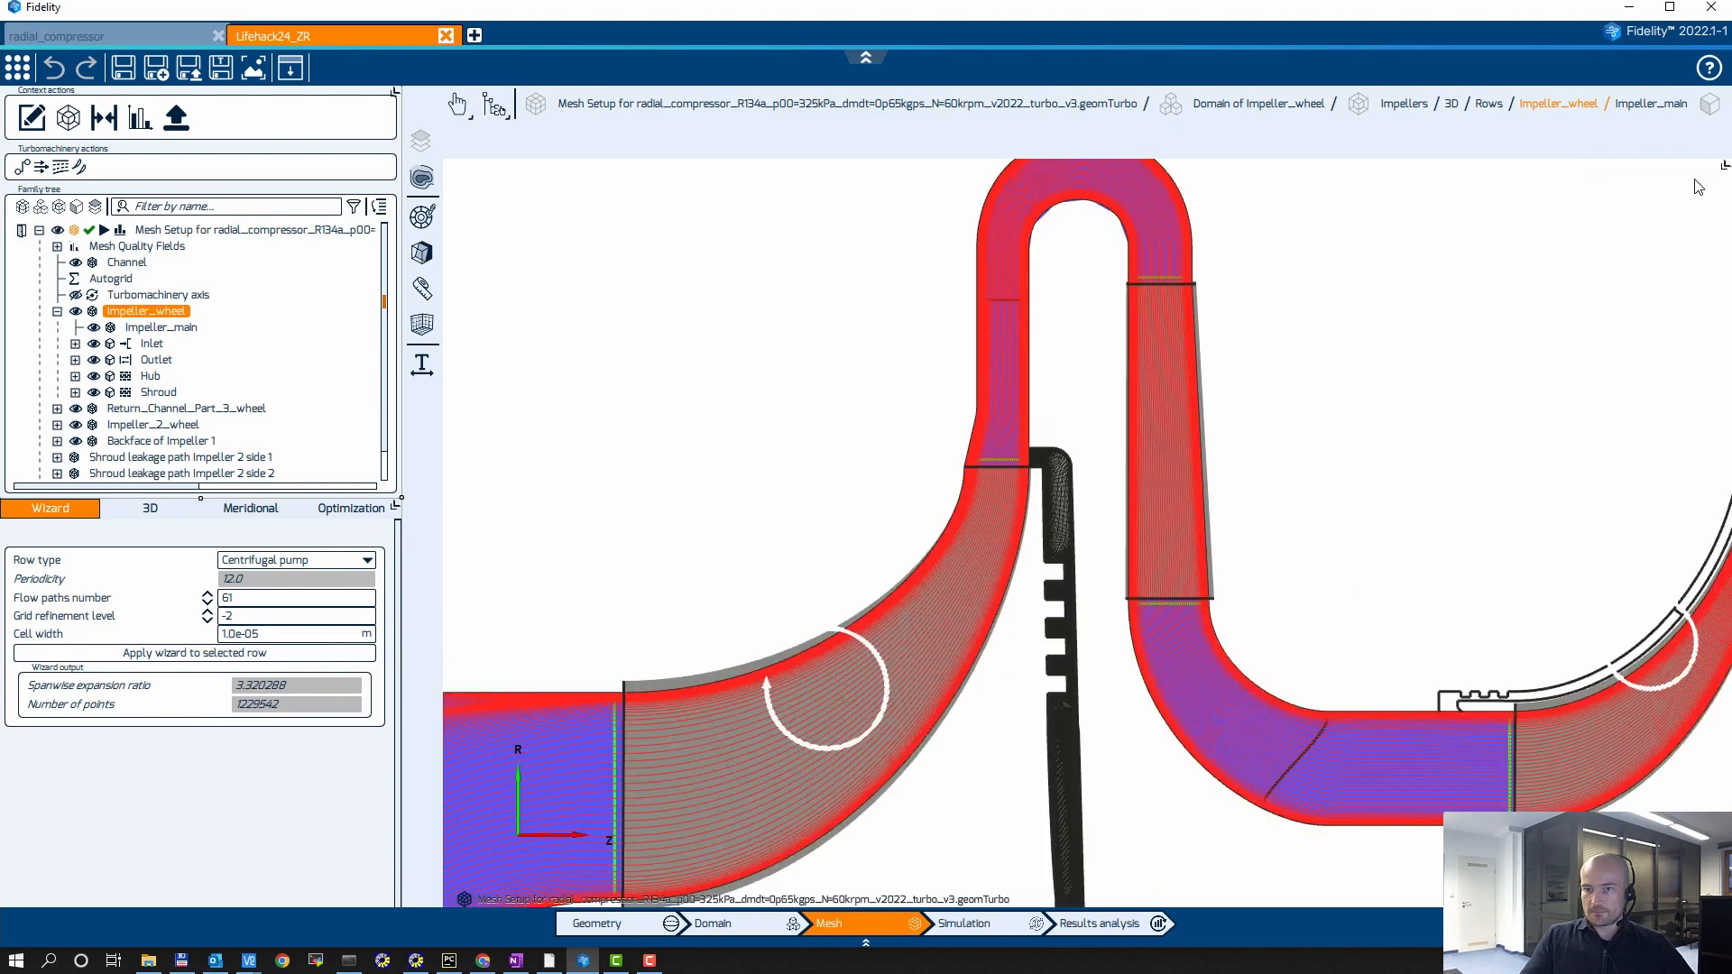
{"action": "scroll", "coordinate": [1434, 271], "scroll_direction": "up", "scroll_amount": 5}
{"action": "scroll", "coordinate": [1469, 382], "scroll_direction": "up", "scroll_amount": 6}
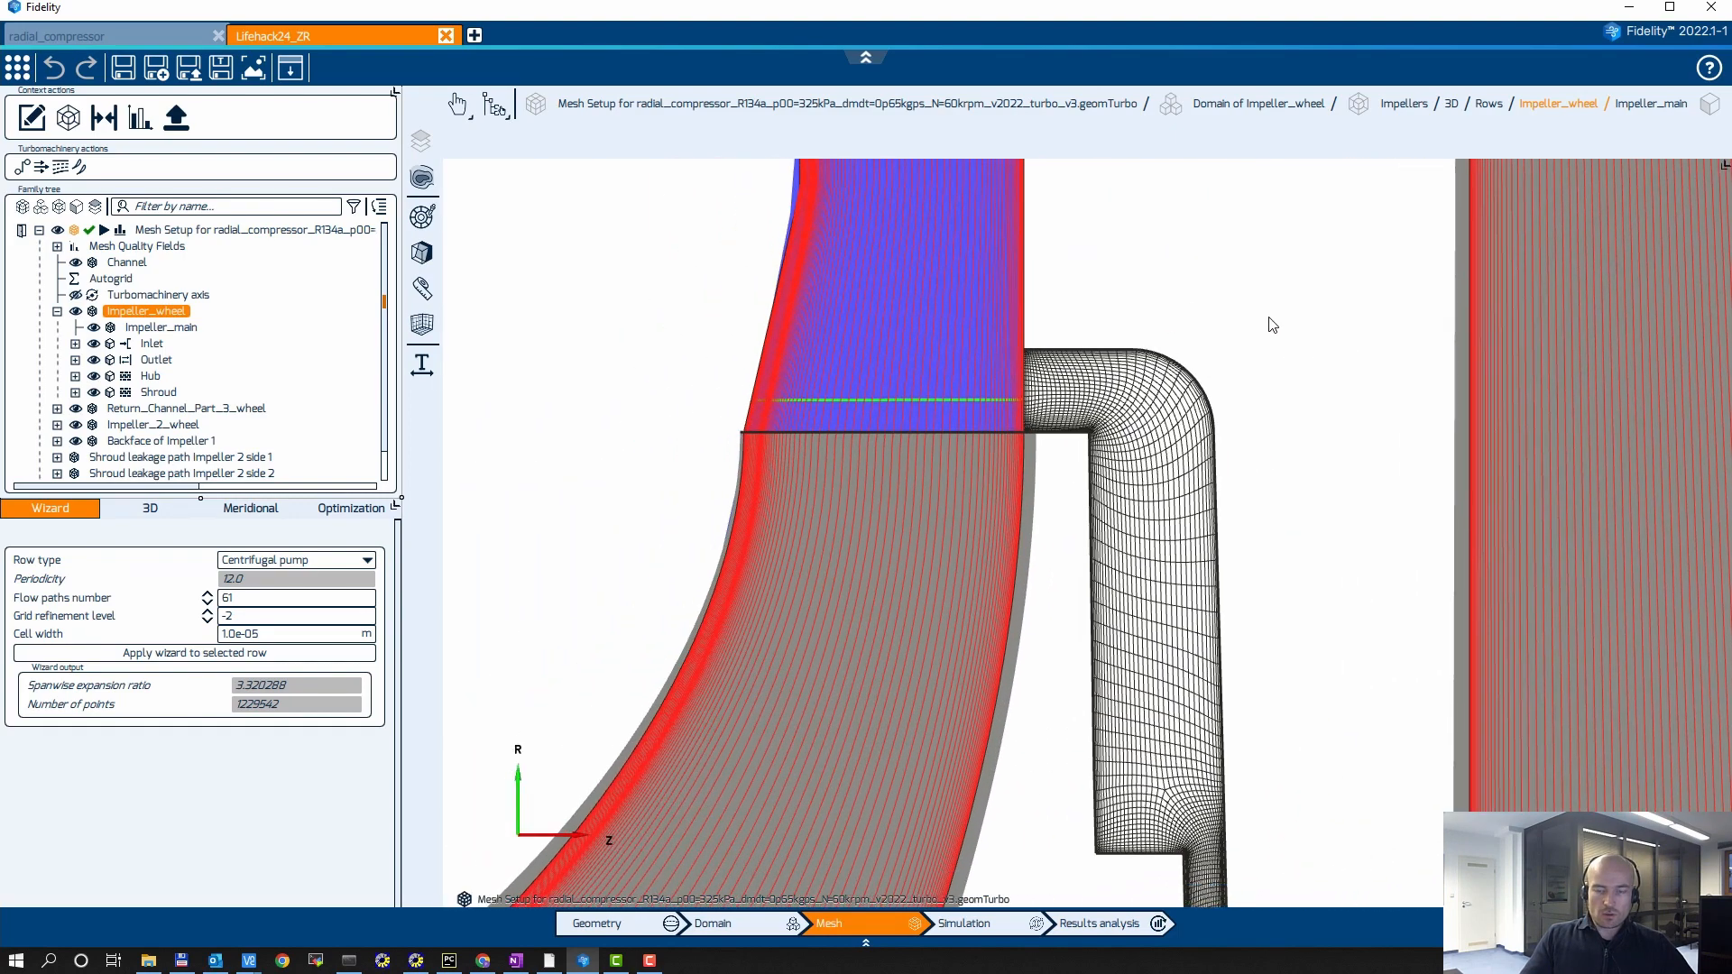
{"action": "left_click", "coordinate": [929, 397]}
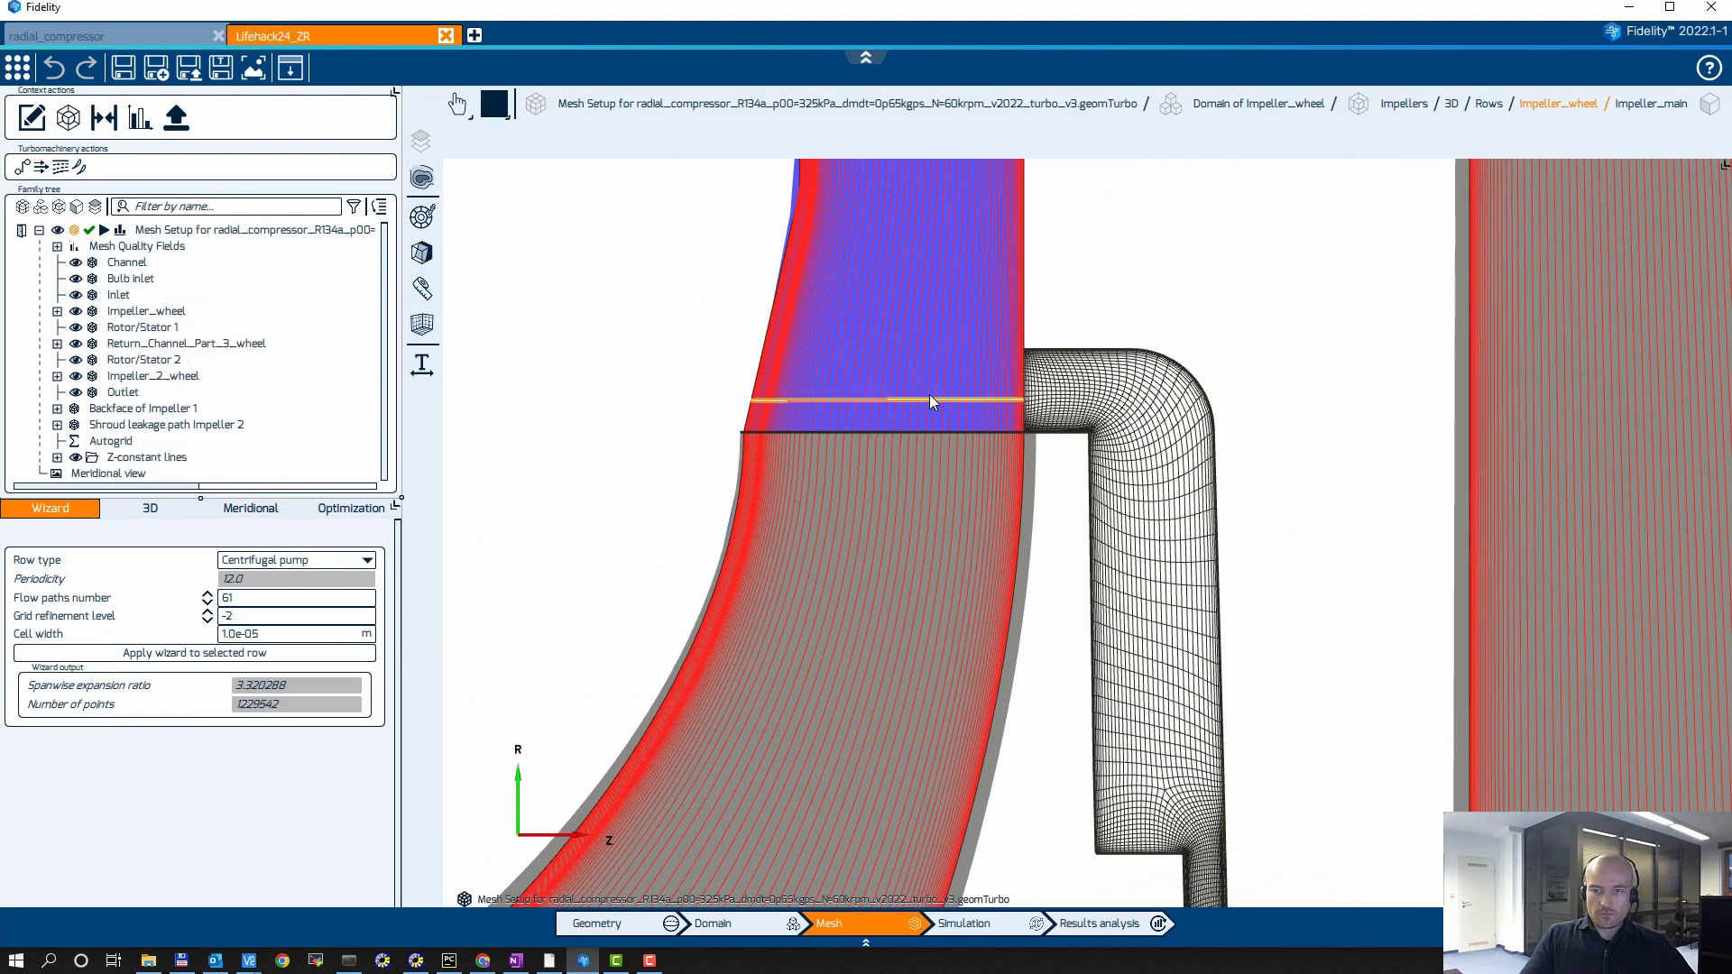
{"action": "right_click", "coordinate": [945, 373]}
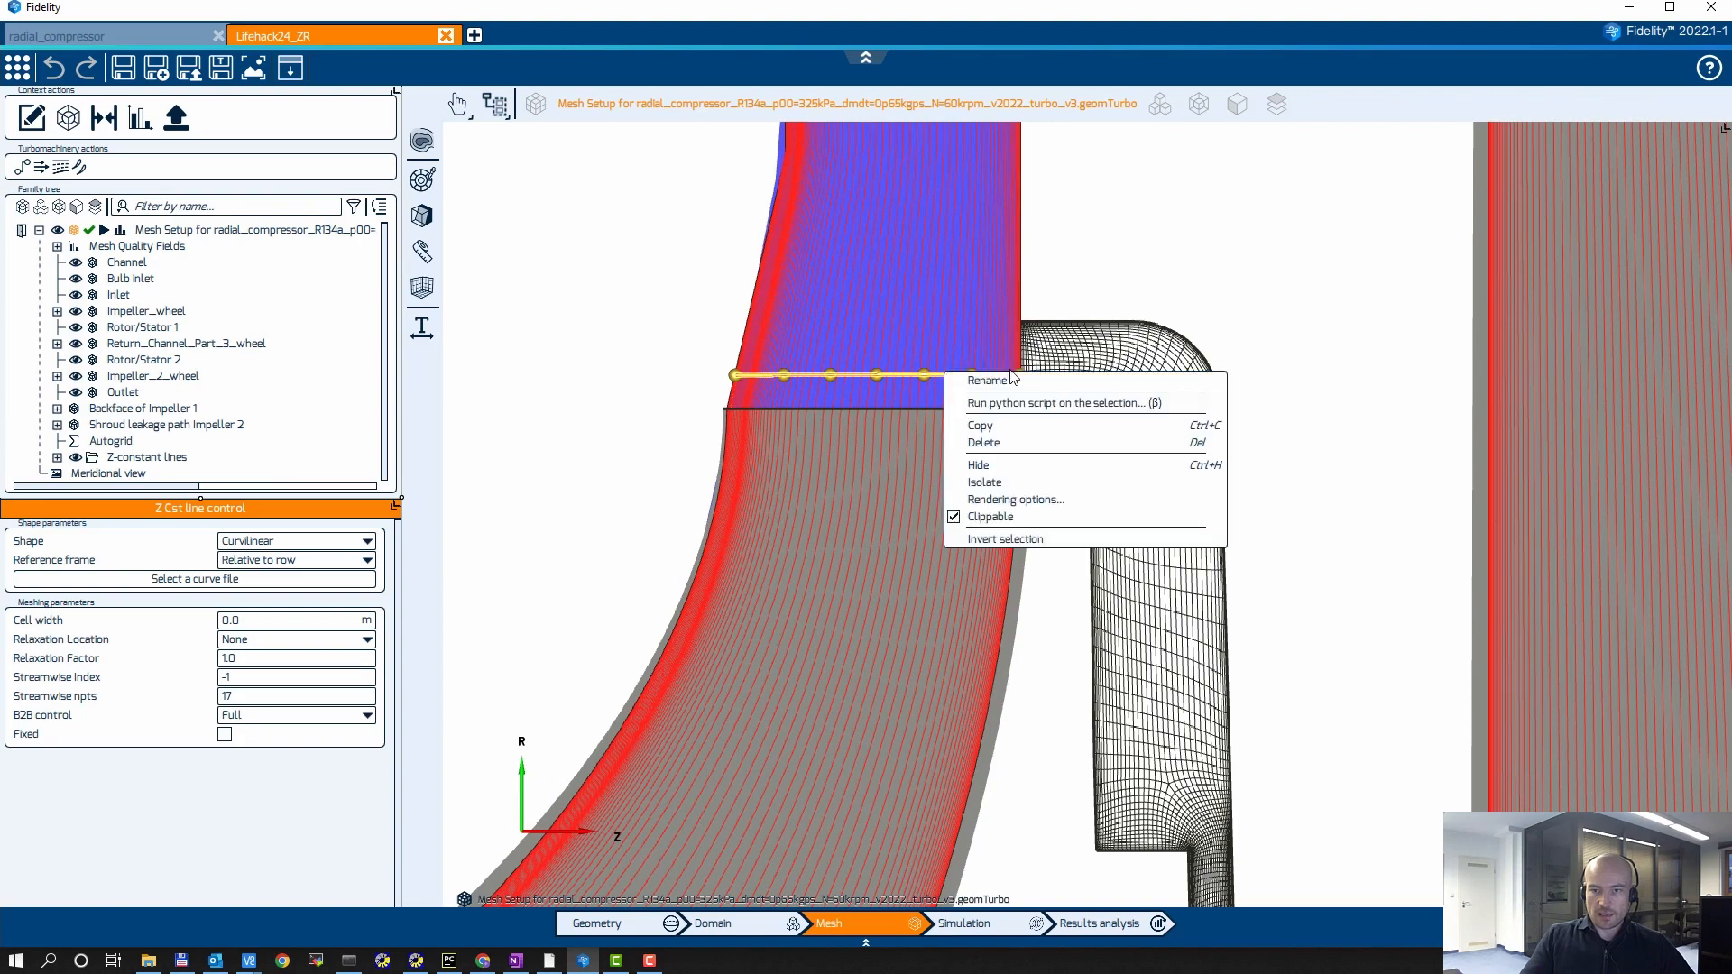
{"action": "left_click", "coordinate": [983, 442]}
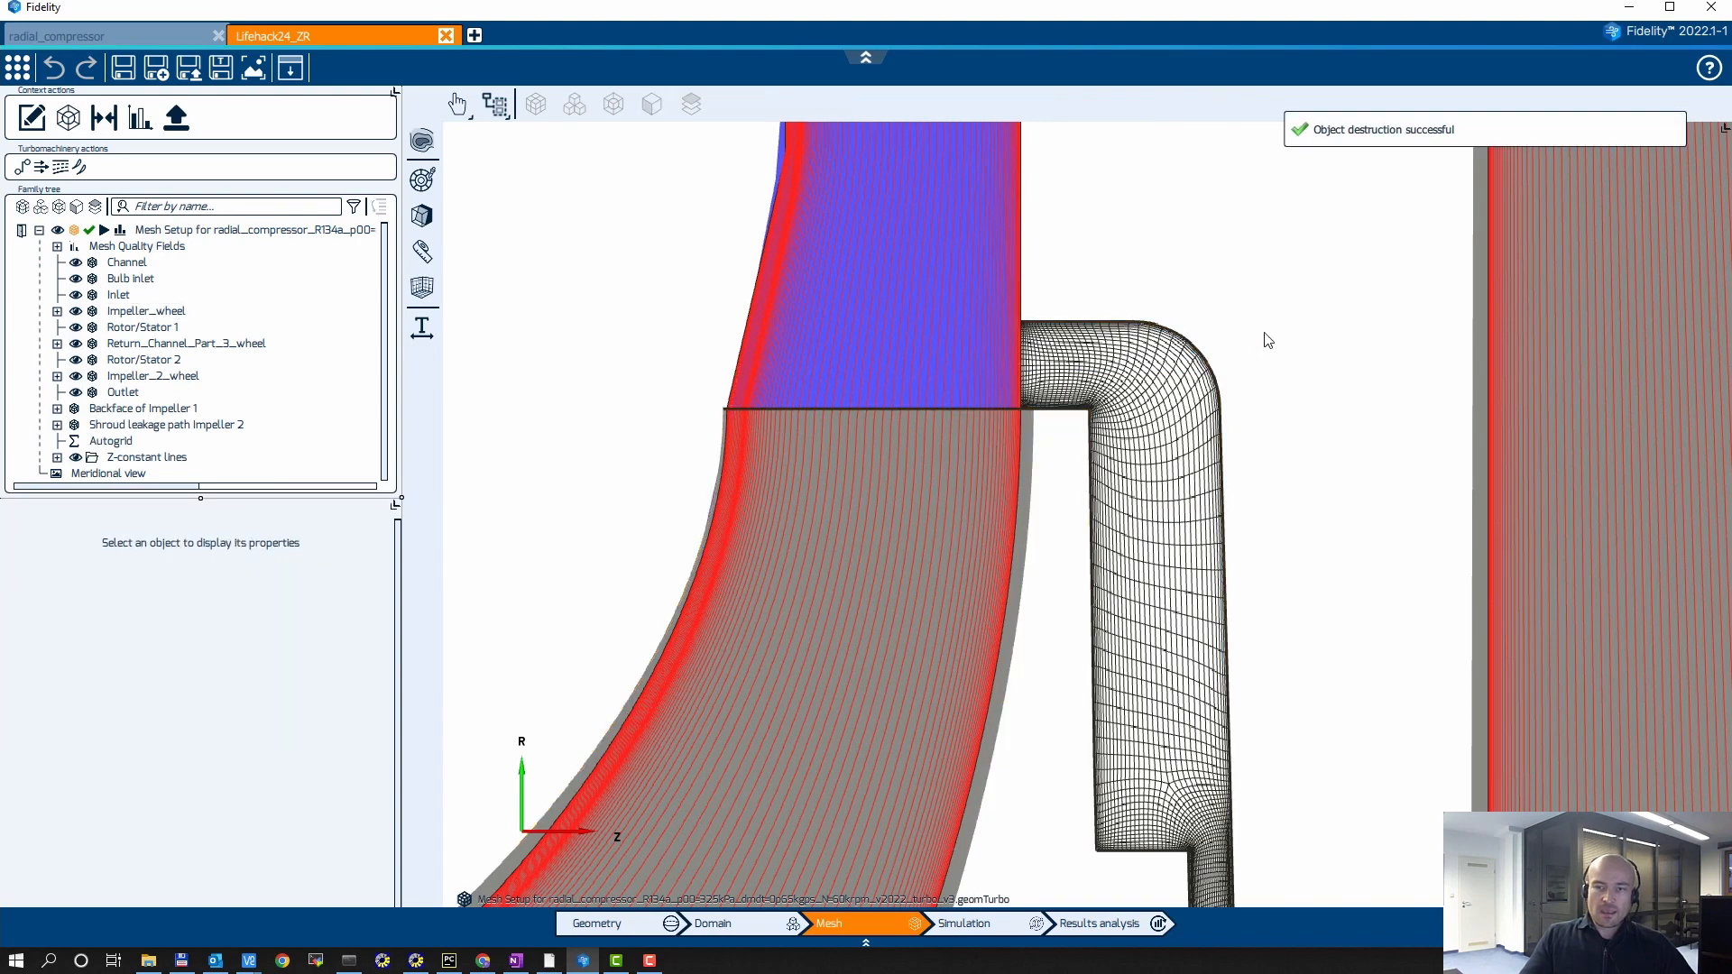
Add matching Z-constant lines to the main channel for the Backface of Impeller 1 ZR effect
{"action": "left_click", "coordinate": [129, 413]}
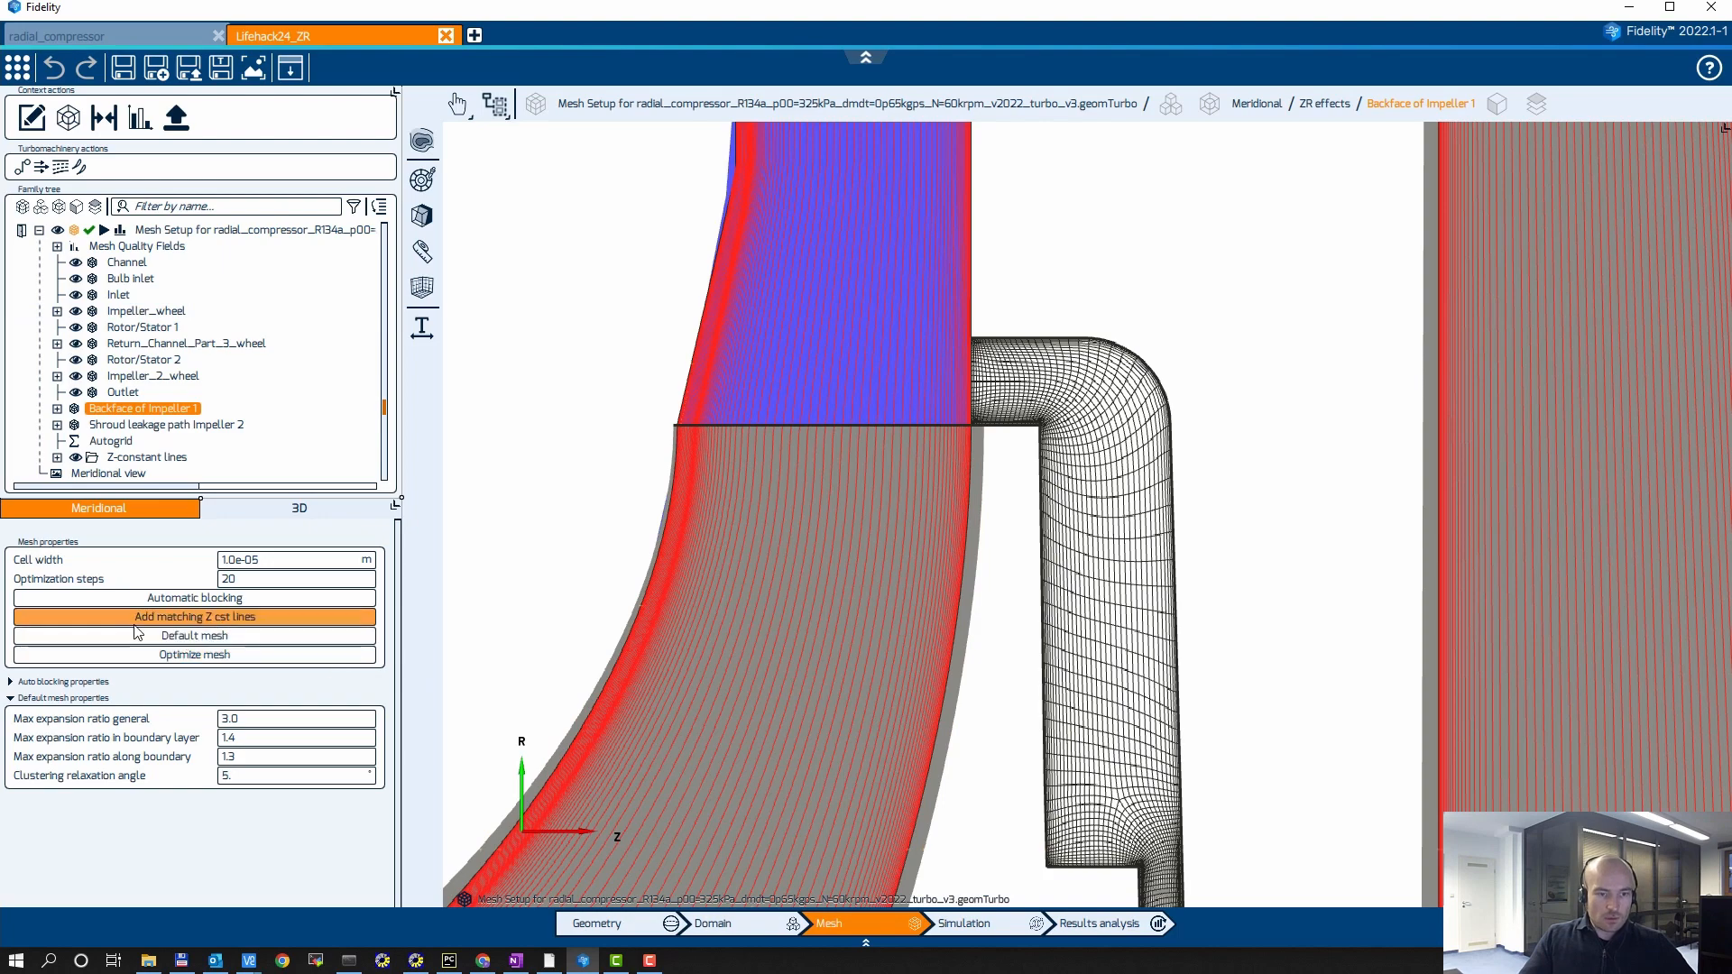
{"action": "left_click", "coordinate": [231, 619]}
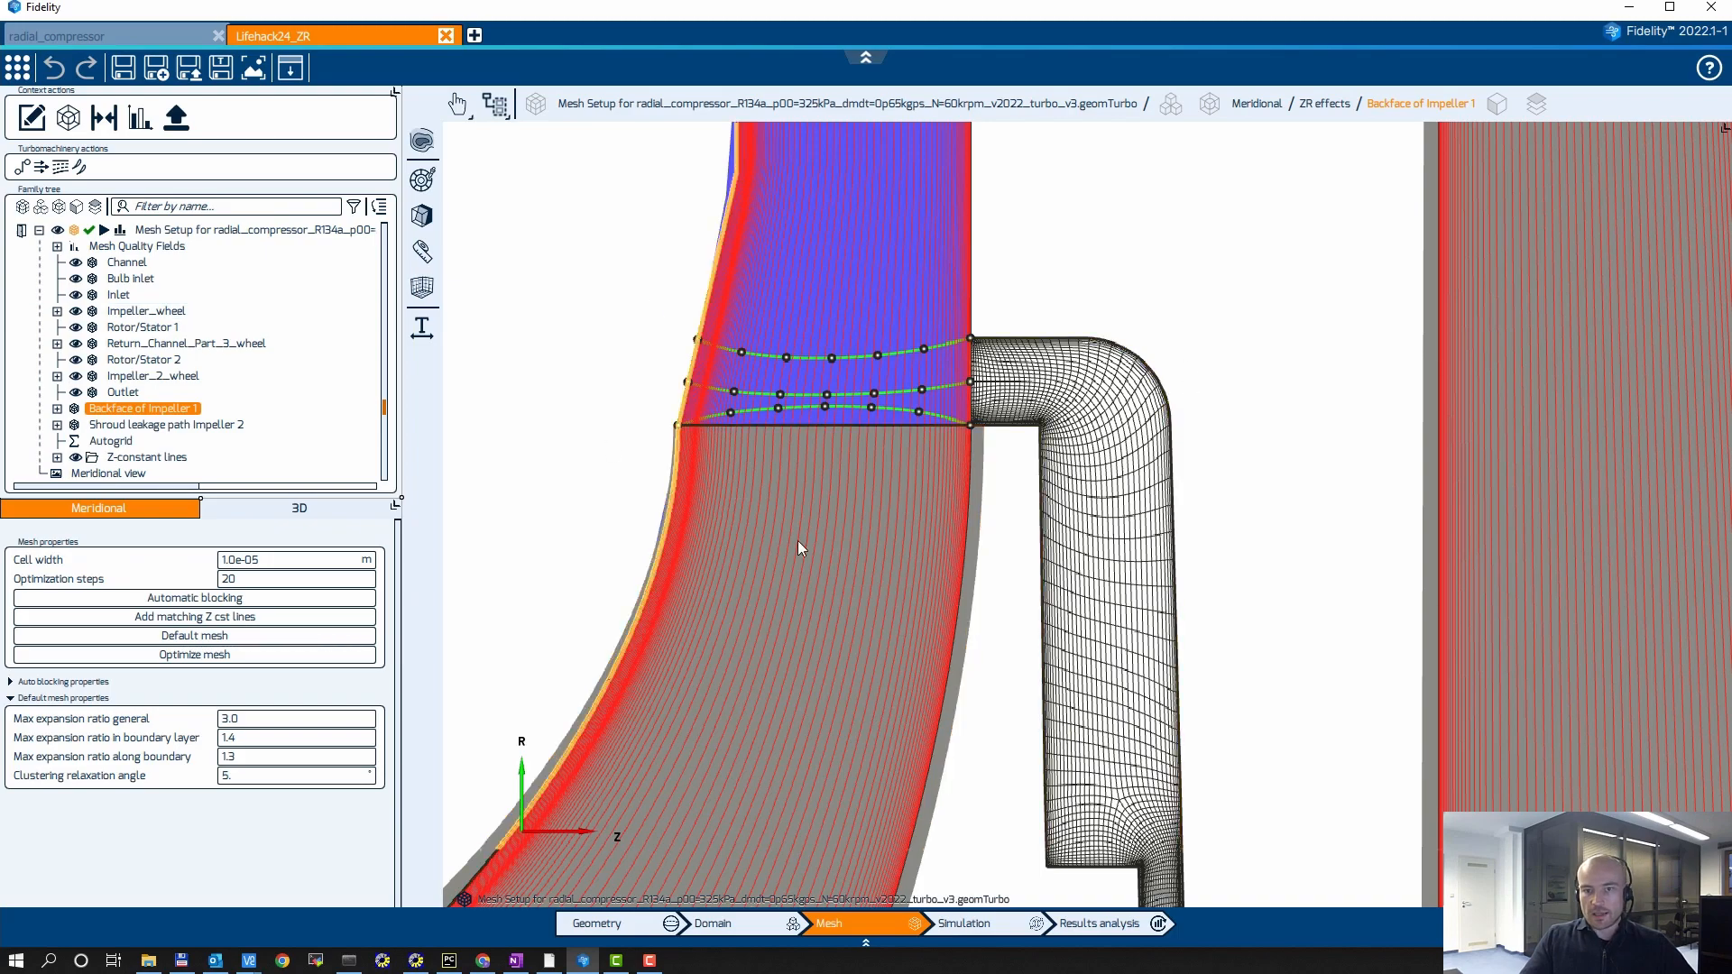
{"action": "scroll", "coordinate": [565, 376], "scroll_direction": "up", "scroll_amount": 3}
{"action": "scroll", "coordinate": [587, 410], "scroll_direction": "down", "scroll_amount": 1}
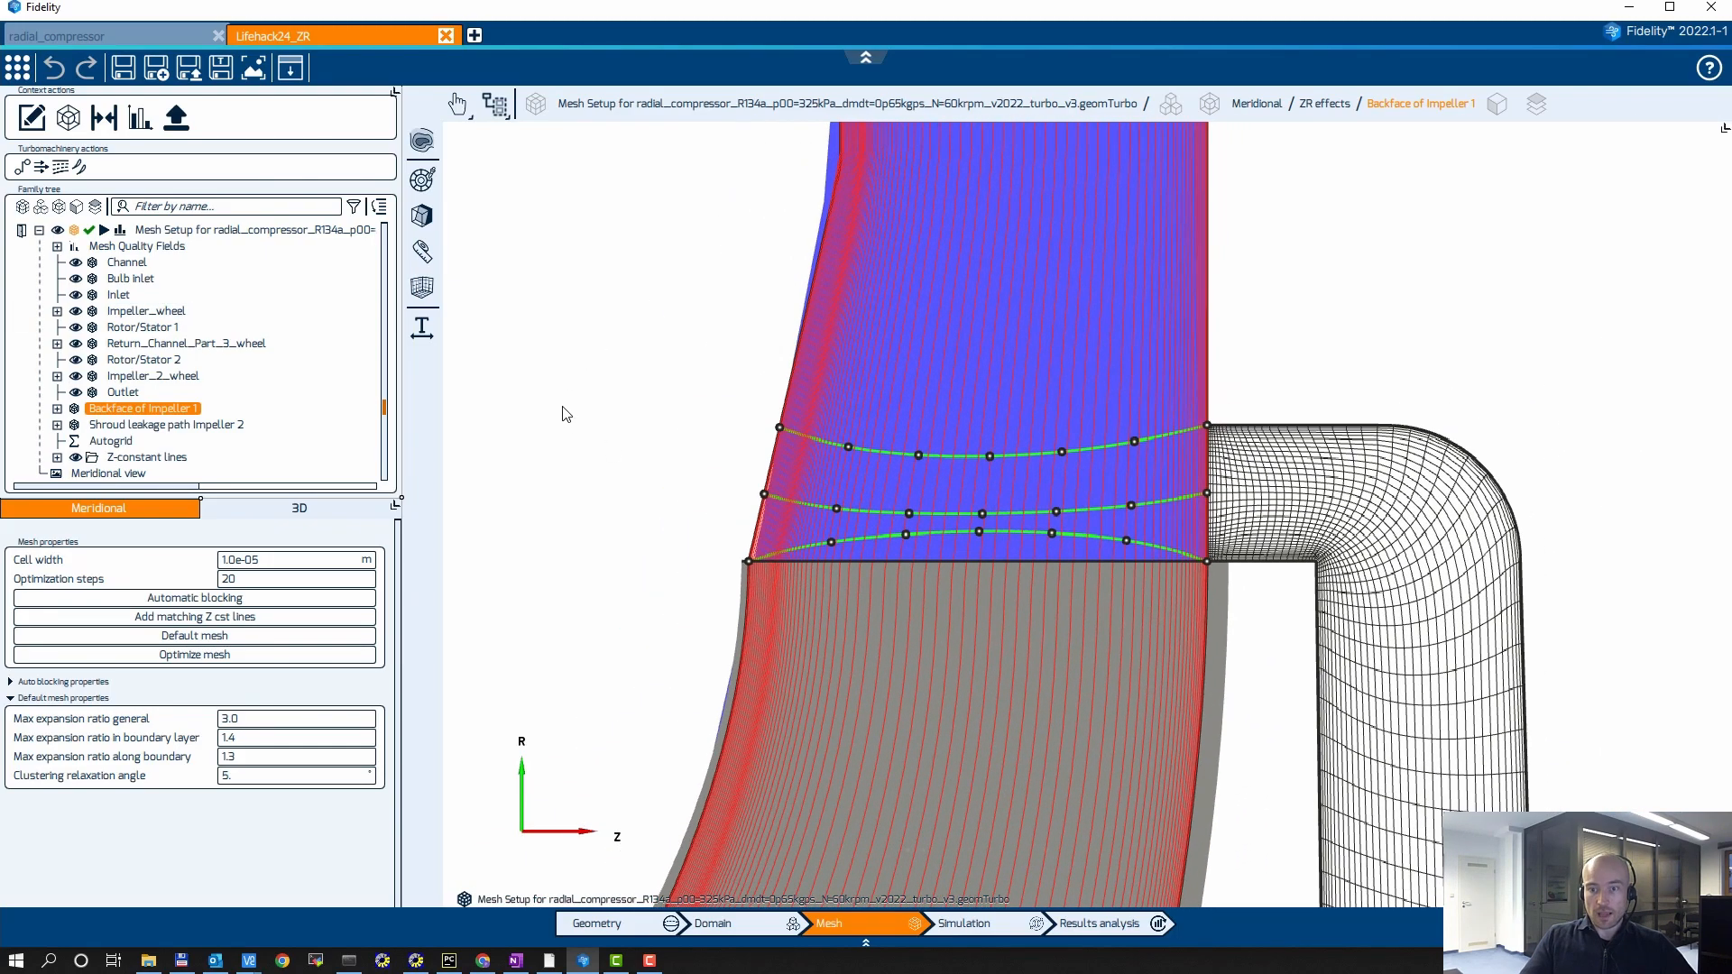
Delete the matching Z-constant line closest to the impeller outlet, leaving the other two lines beside the cavity inlet
{"action": "middle_click_drag", "start_coordinate": [552, 426], "coordinate": [471, 301]}
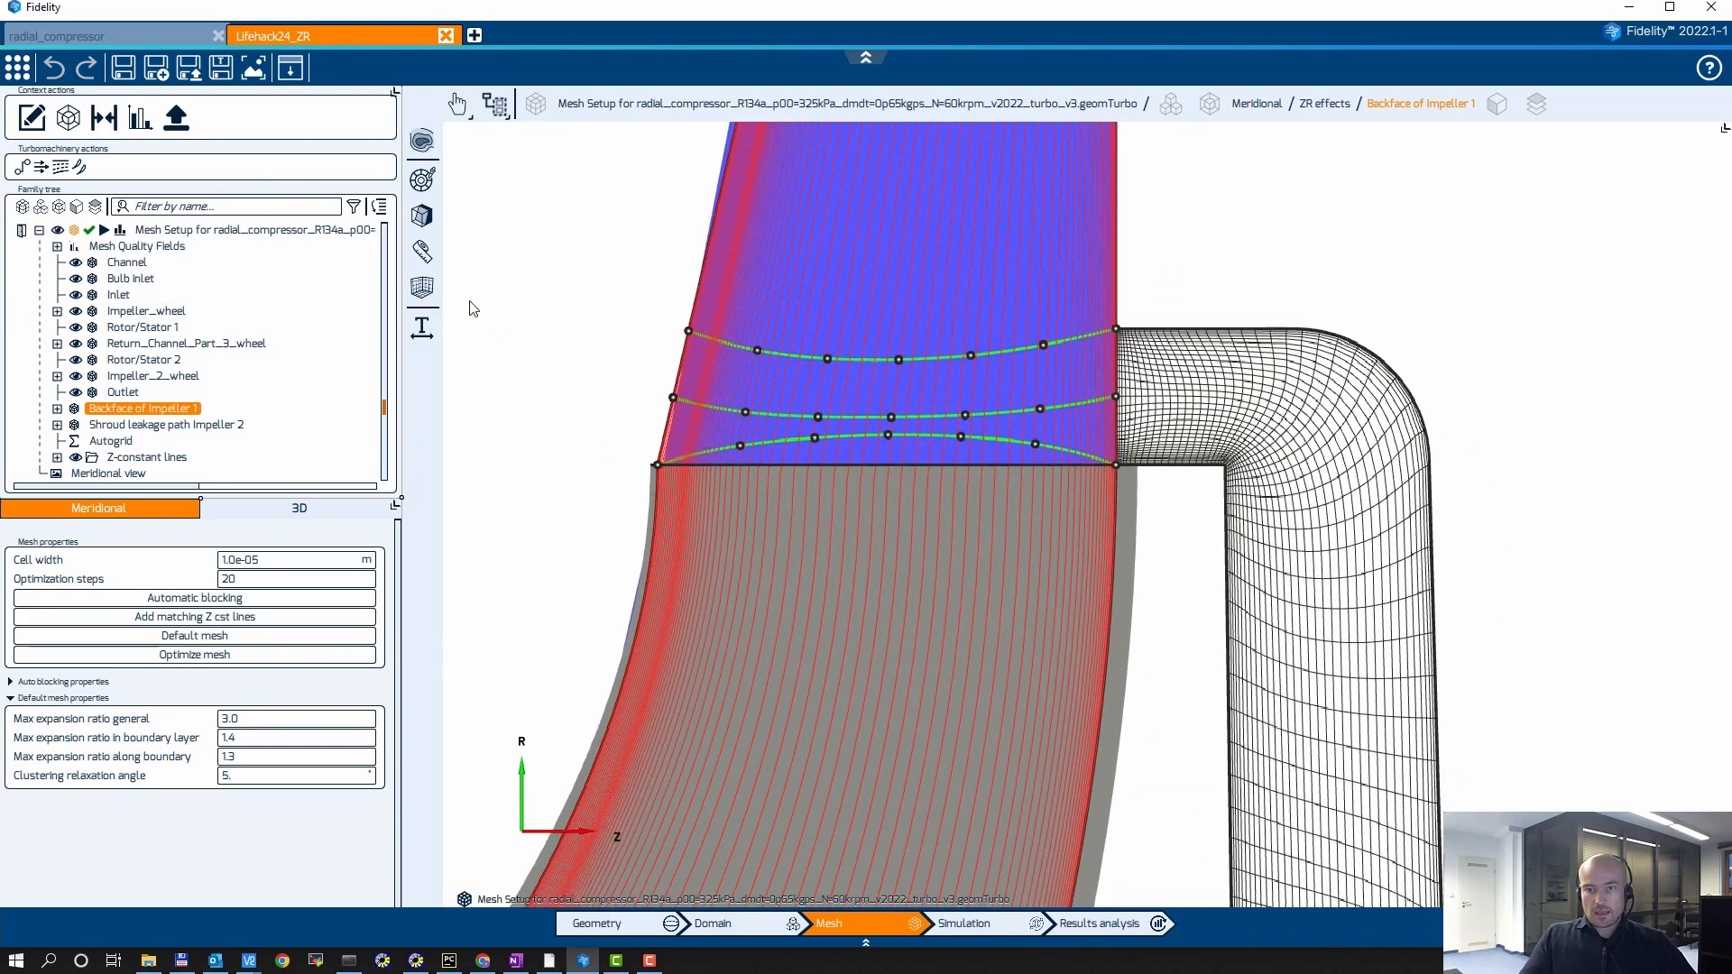
{"action": "scroll", "coordinate": [487, 313], "scroll_direction": "up", "scroll_amount": 3}
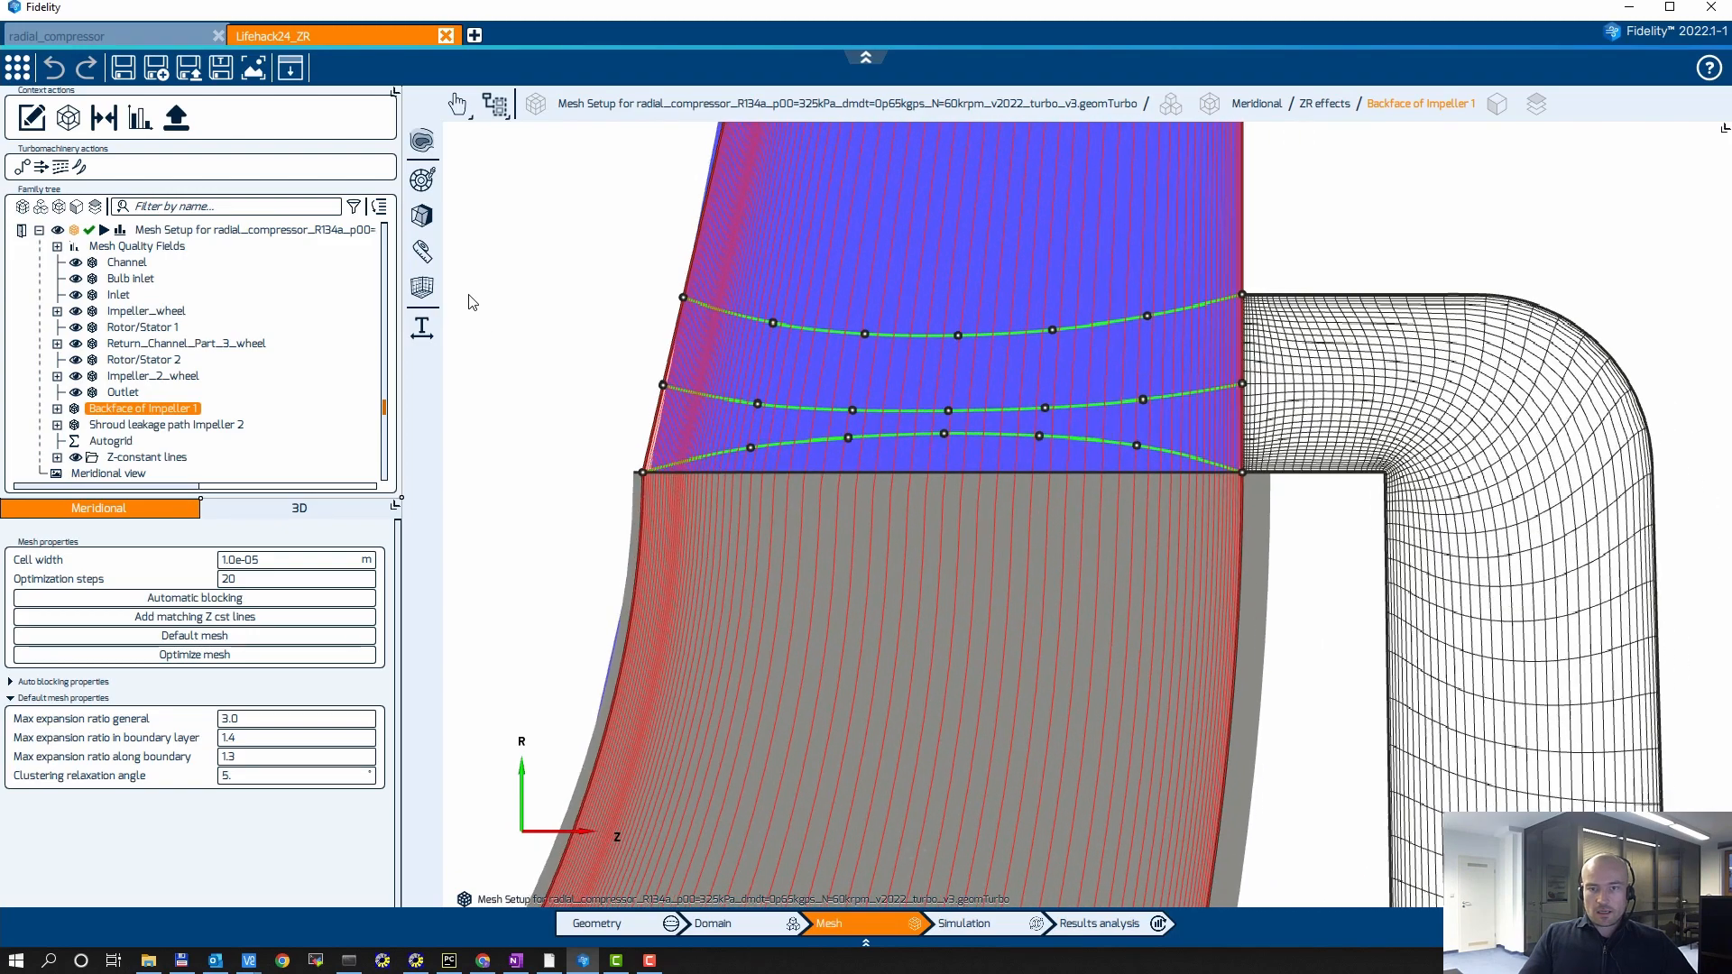
{"action": "middle_click_drag", "start_coordinate": [531, 293], "coordinate": [502, 306]}
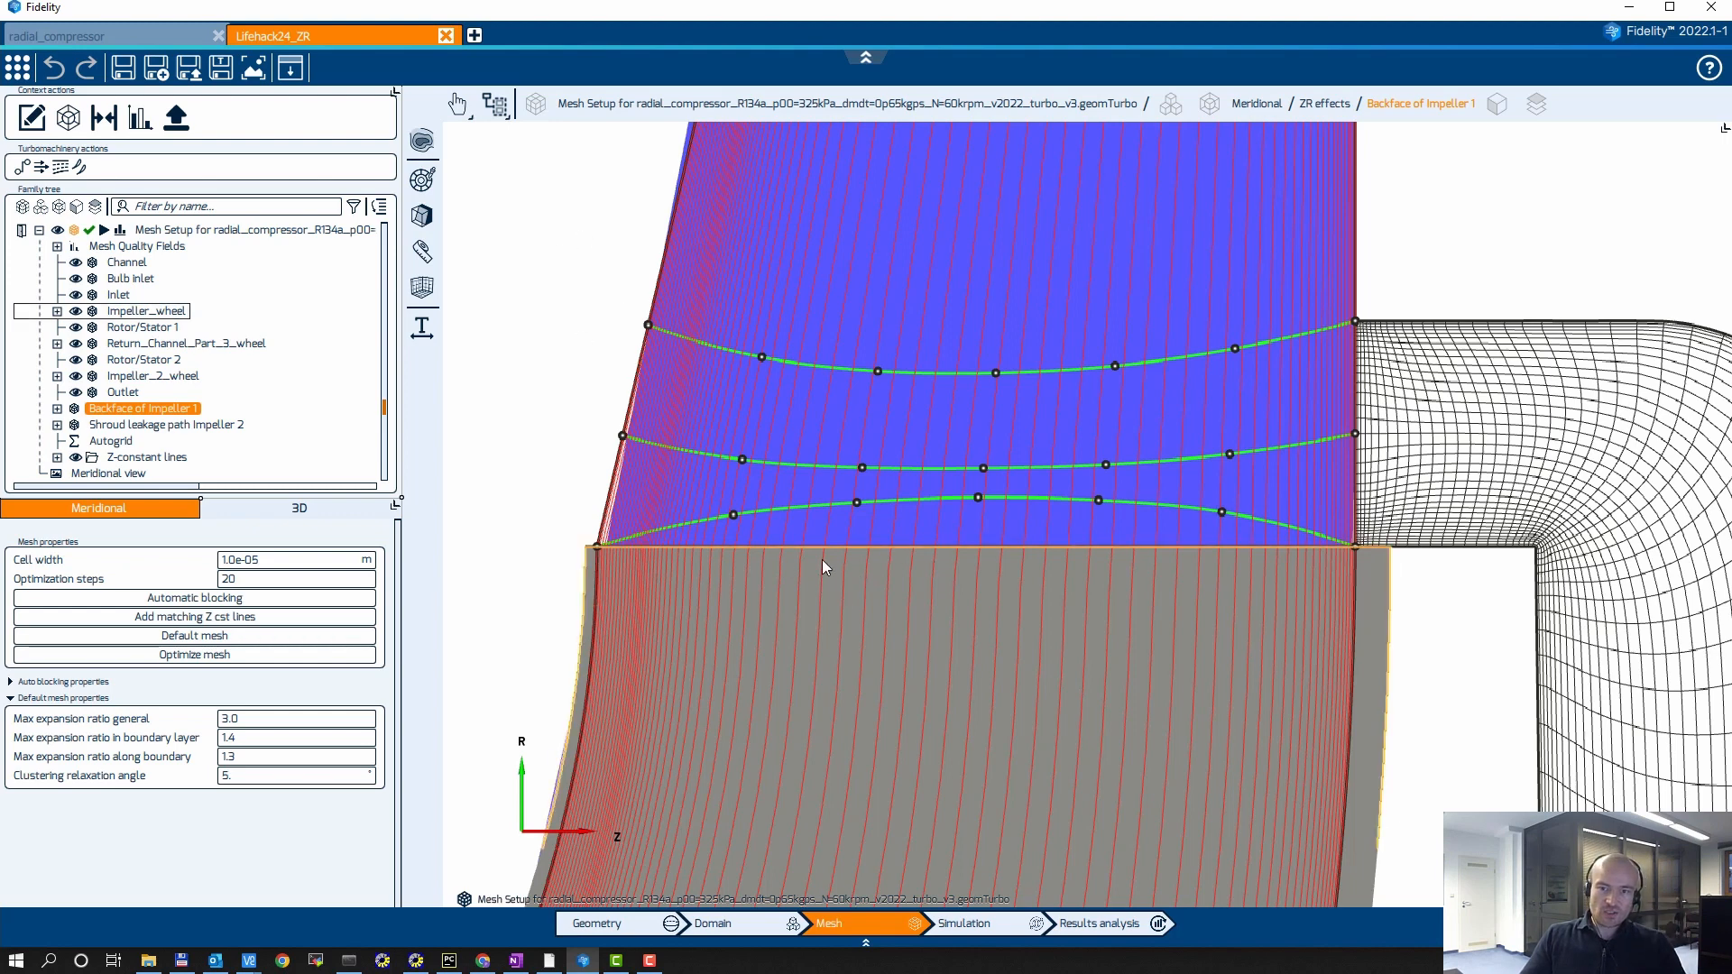
{"action": "left_click", "coordinate": [809, 513]}
{"action": "right_click", "coordinate": [809, 513]}
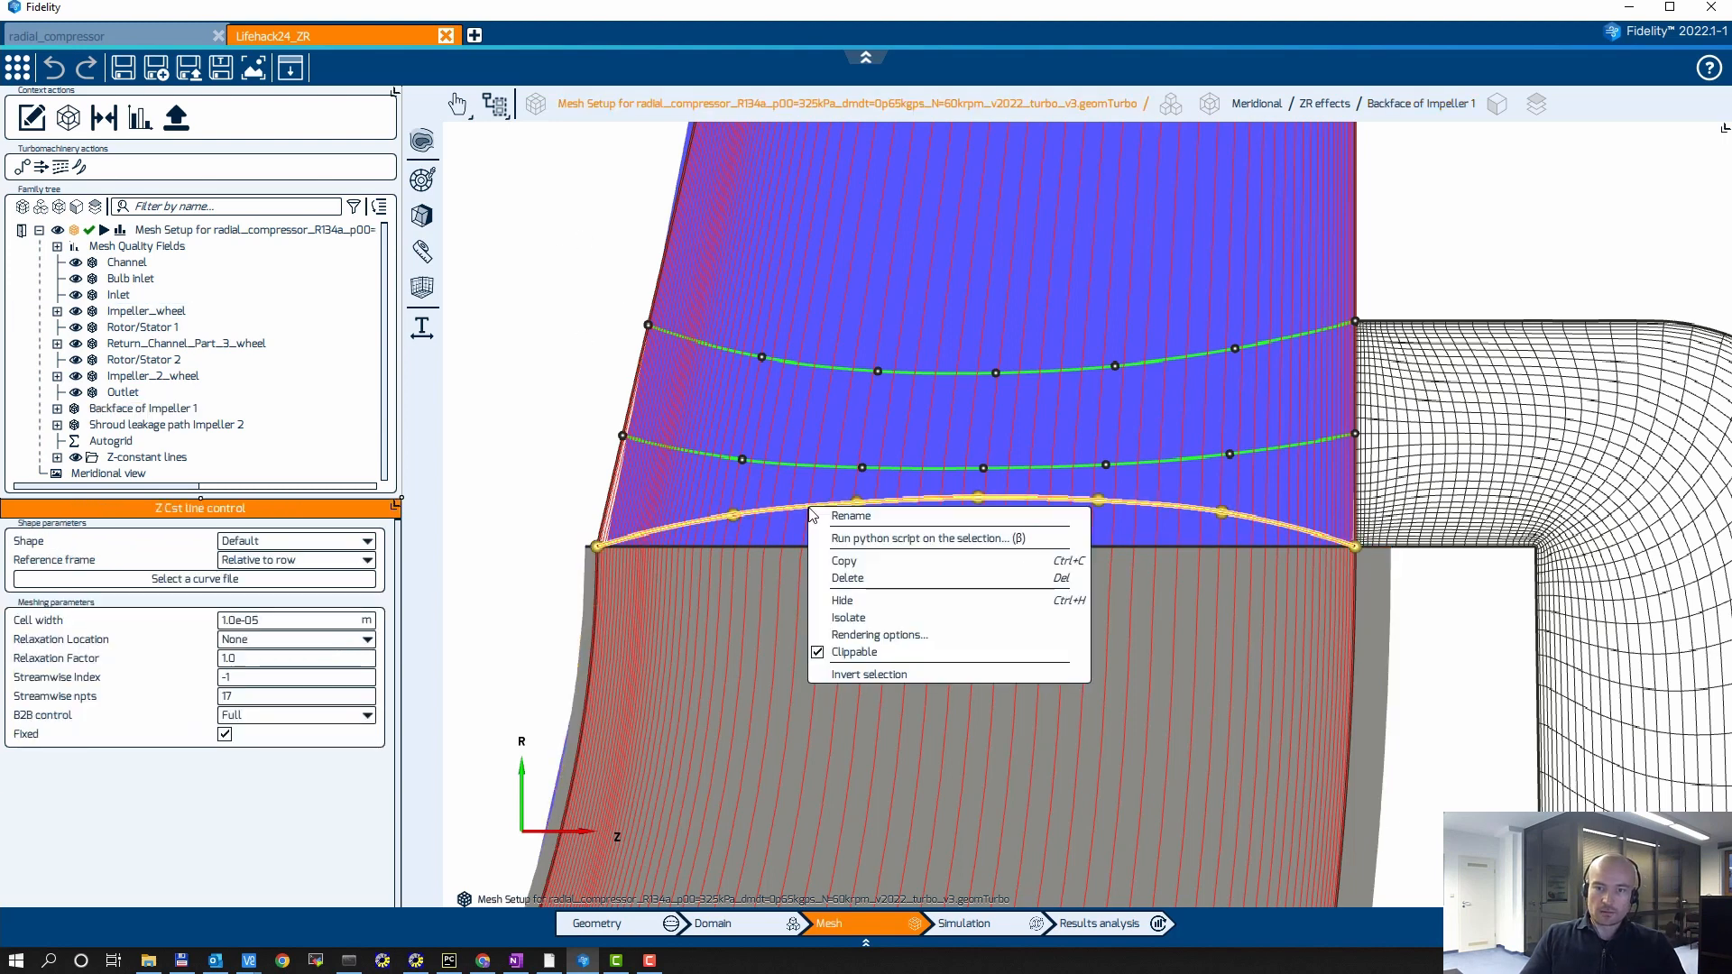
{"action": "left_click", "coordinate": [864, 578]}
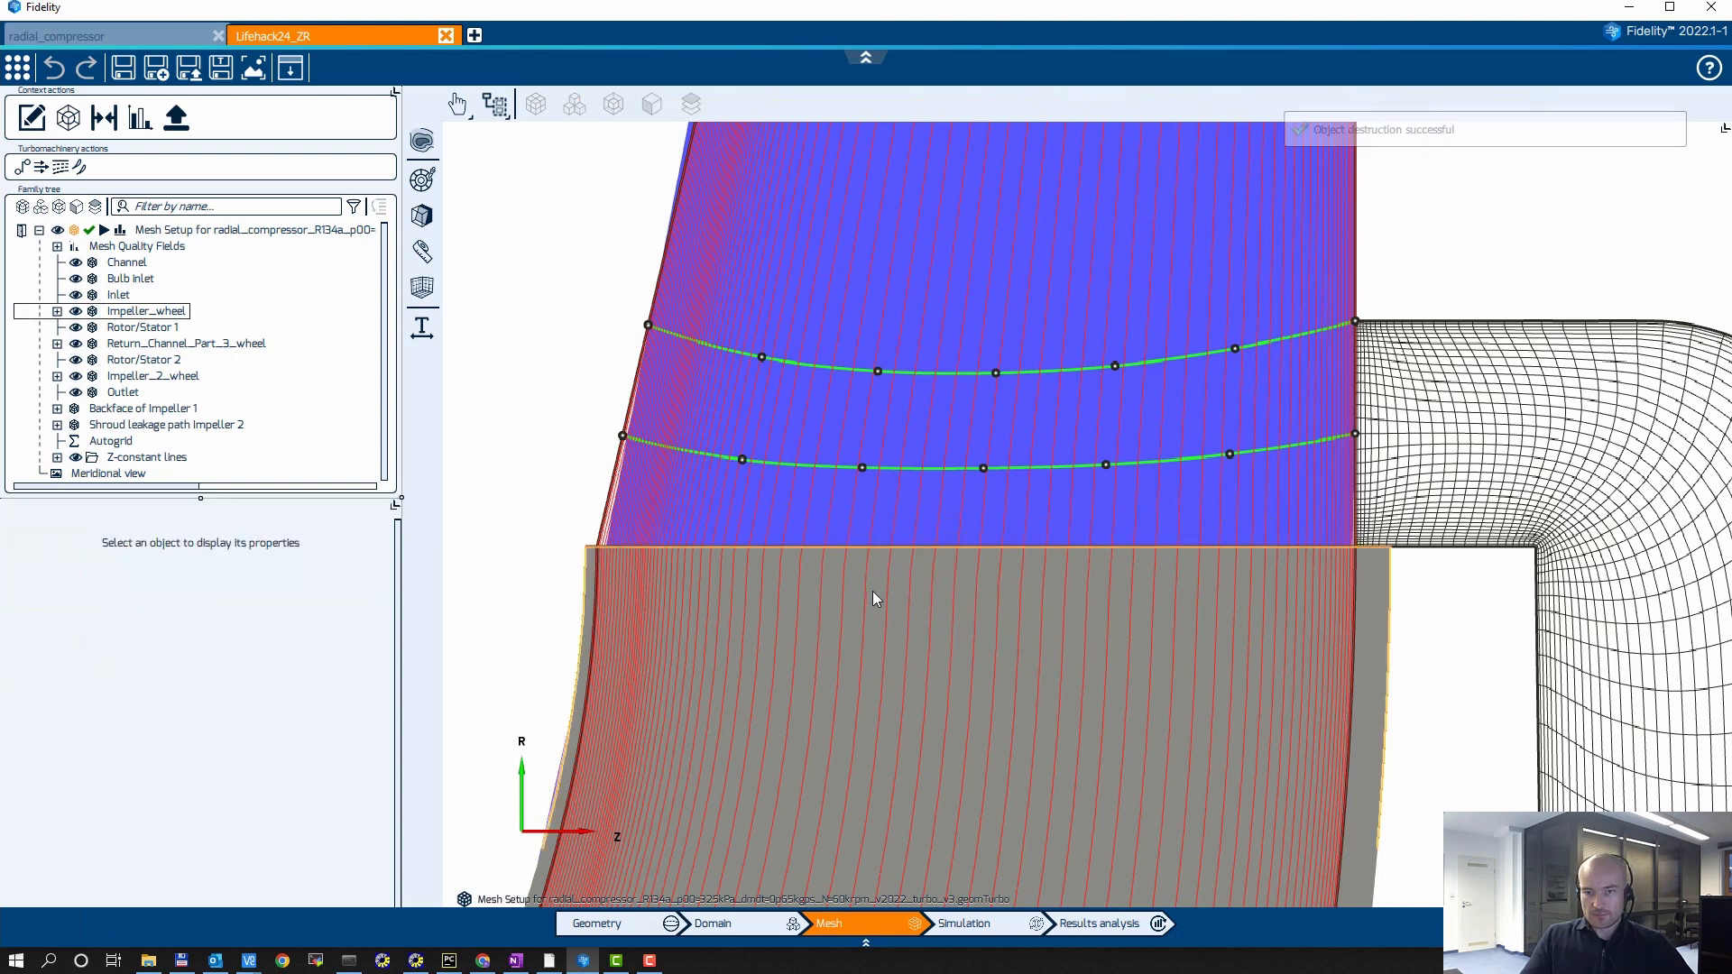
Set the shape of the two remaining Z-constant lines at the backface cavity inlet to Linear
{"action": "left_click", "coordinate": [928, 468]}
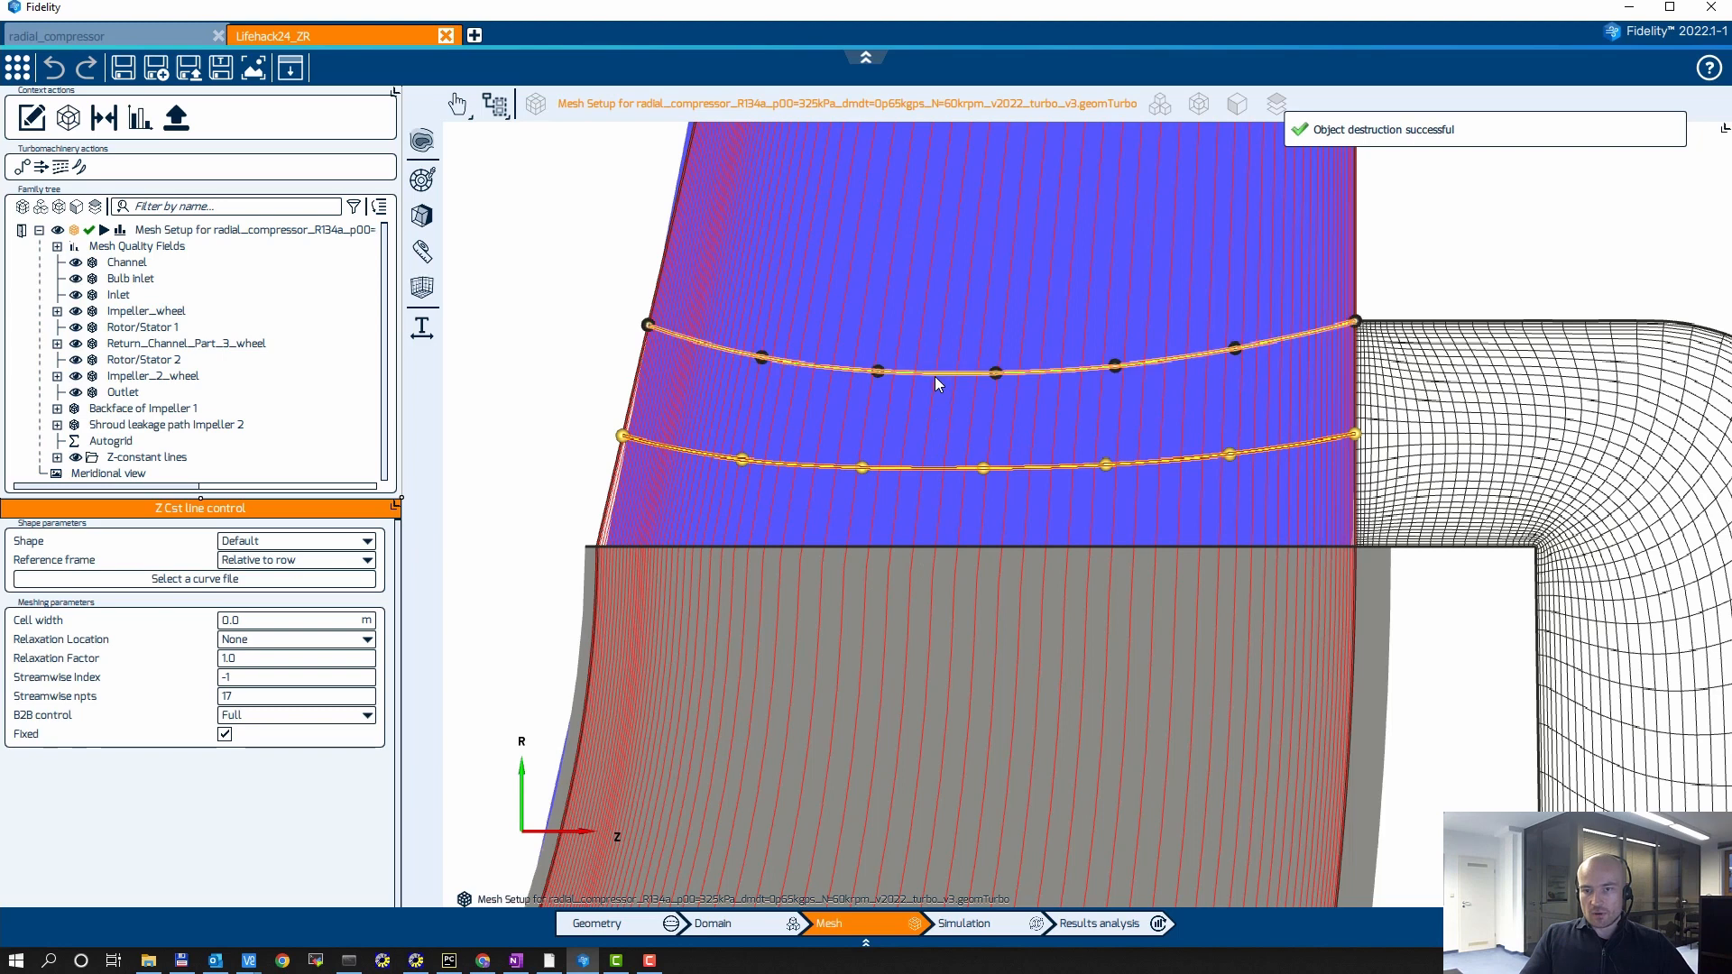
{"action": "left_click", "coordinate": [934, 373], "text": "ctrl"}
{"action": "left_click", "coordinate": [252, 541]}
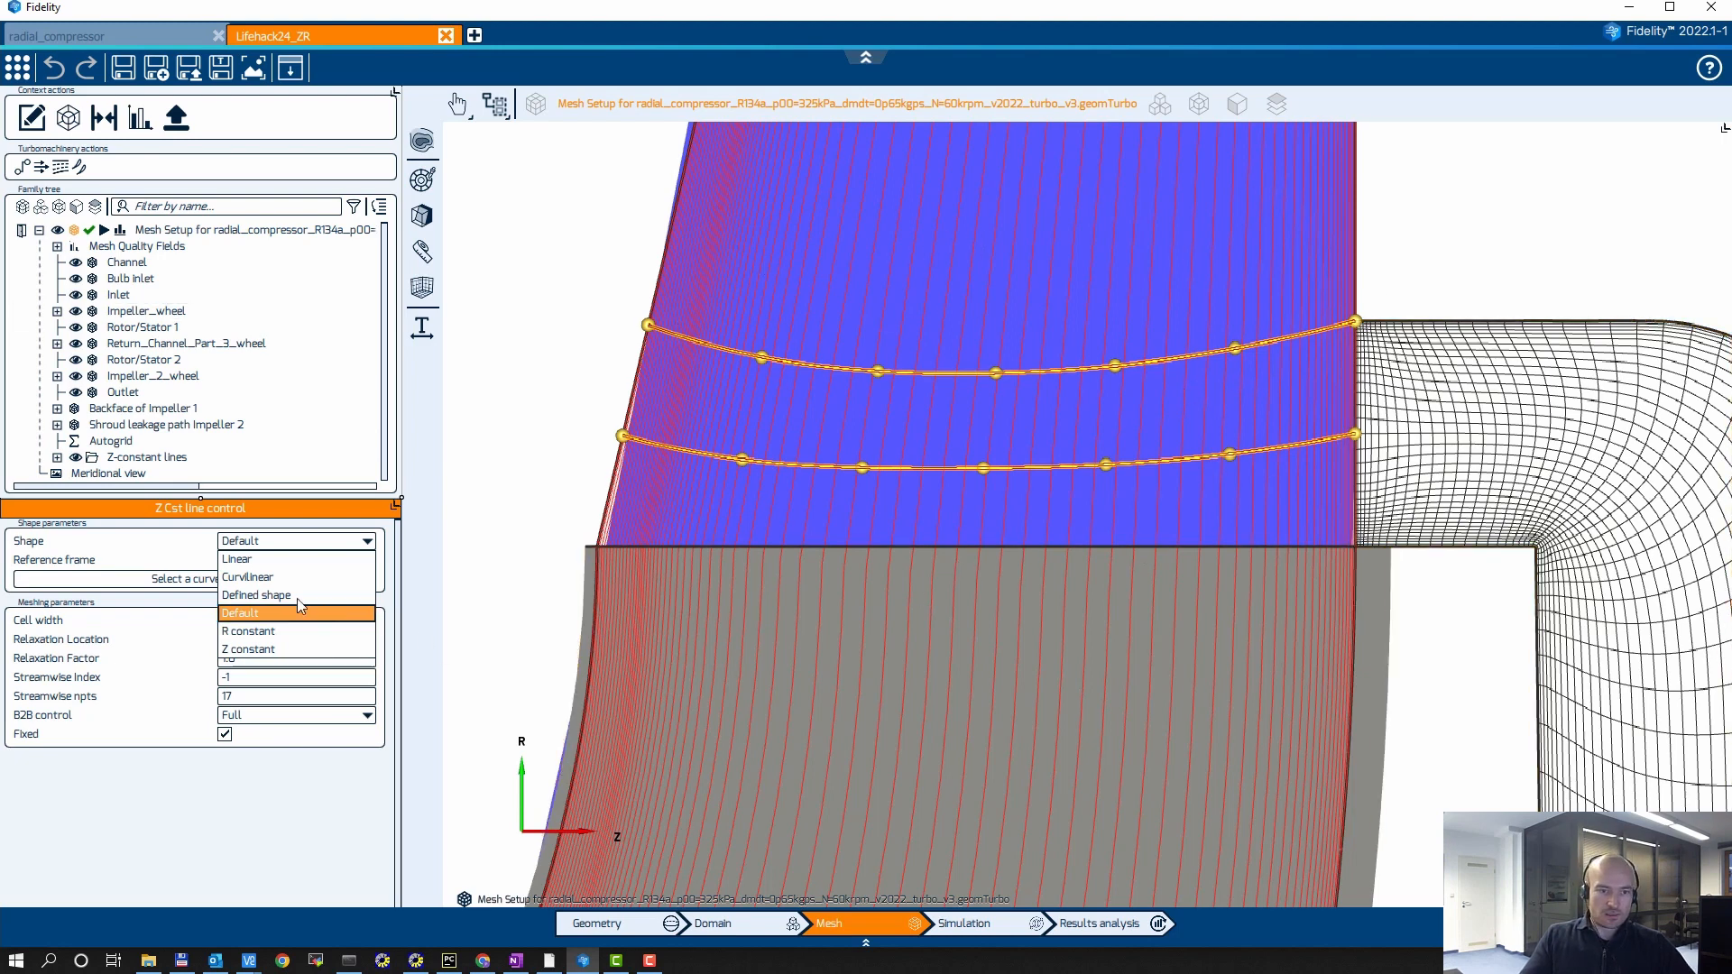
{"action": "left_click", "coordinate": [241, 559]}
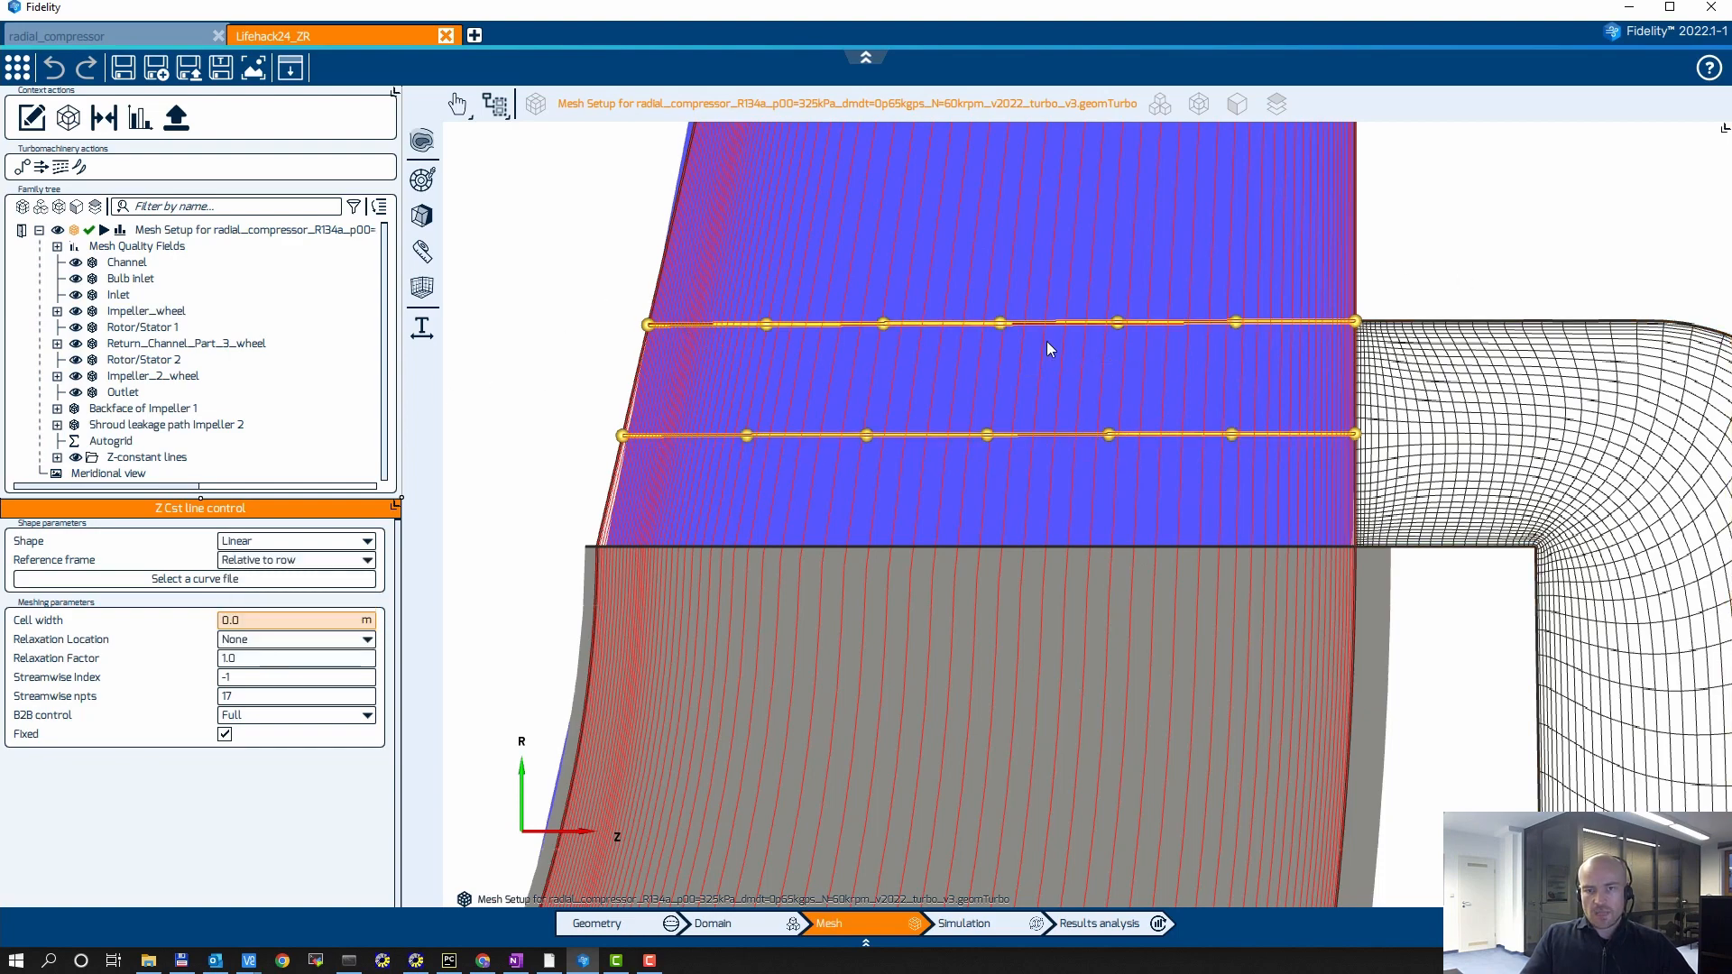
{"action": "scroll", "coordinate": [1047, 341], "scroll_direction": "down", "scroll_amount": 2}
{"action": "left_click", "coordinate": [768, 283]}
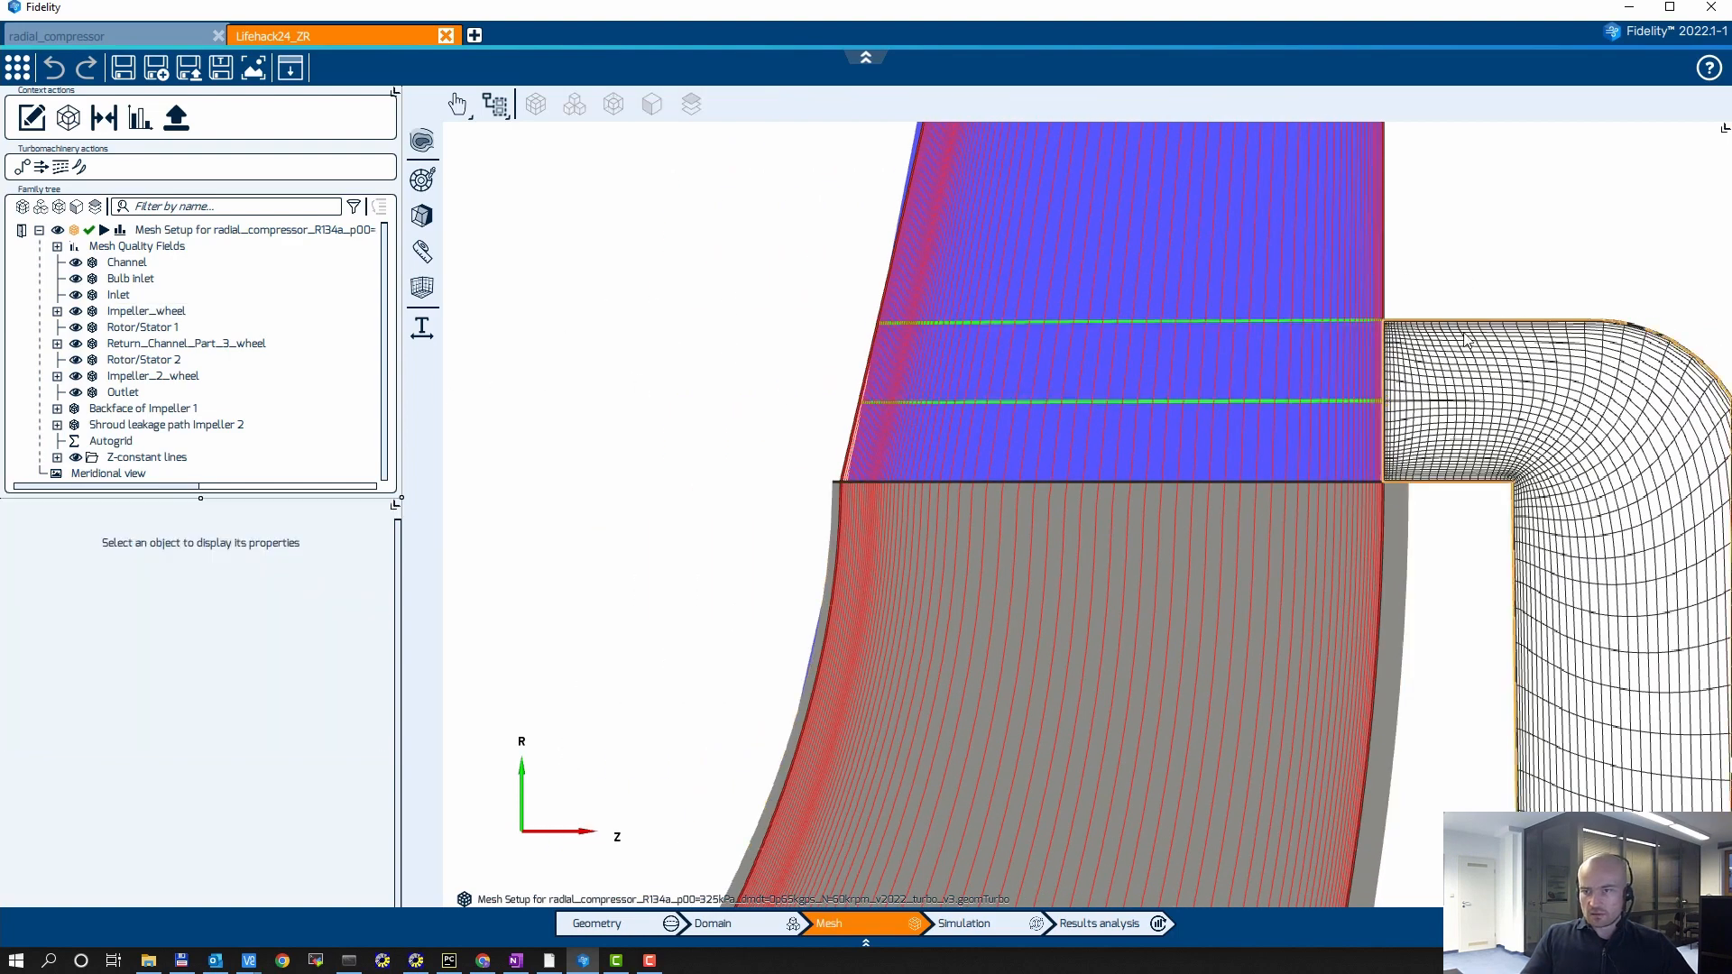
Examine the blade-to-blade mesh around the first impeller's trailing edge and outlet, then restore the multi-view layout
{"action": "left_click", "coordinate": [208, 231]}
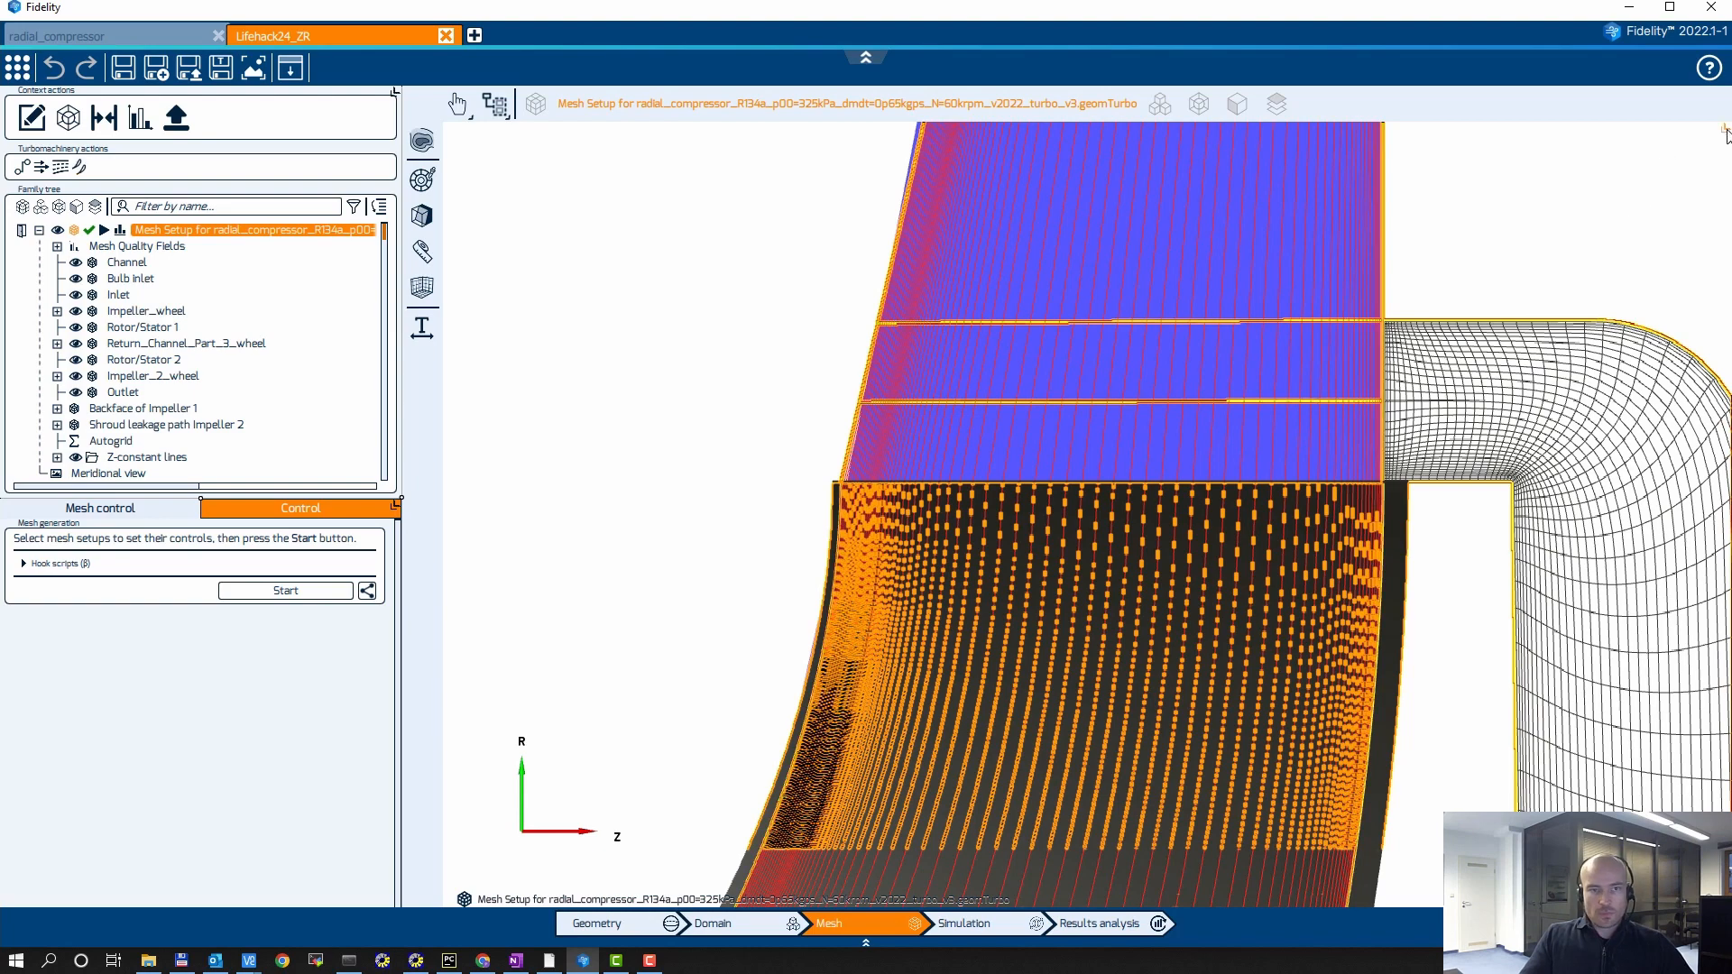
{"action": "left_click", "coordinate": [1724, 131]}
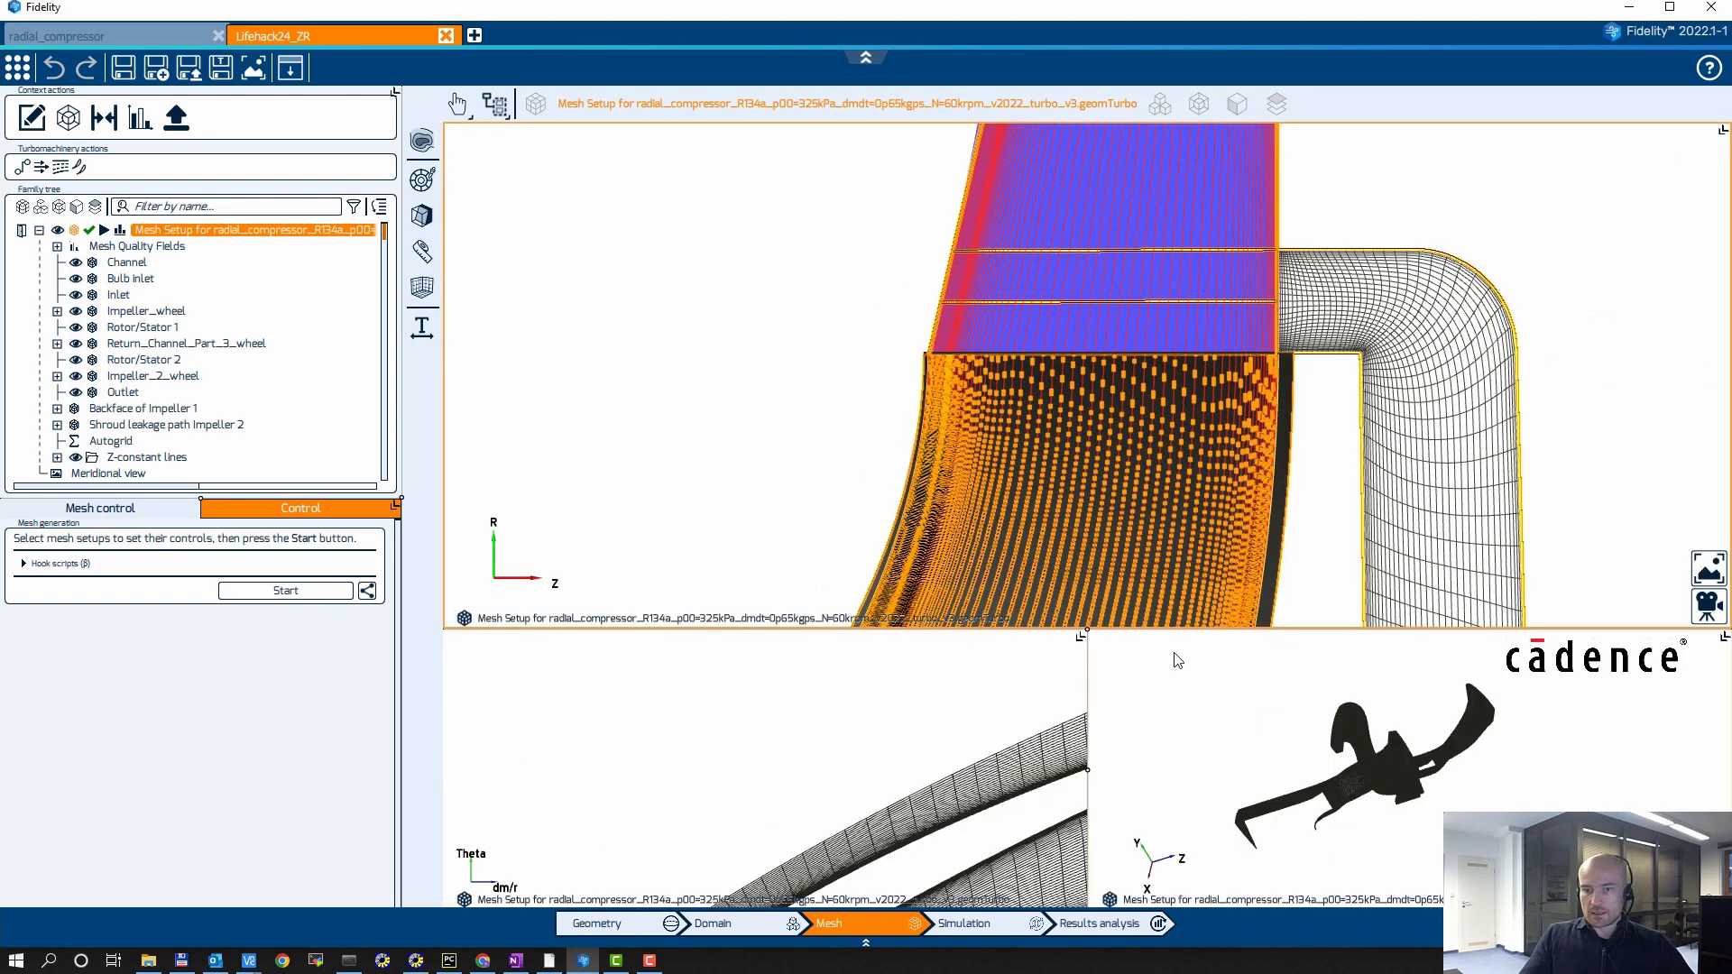
{"action": "left_click", "coordinate": [1075, 645]}
{"action": "left_click", "coordinate": [1049, 641]}
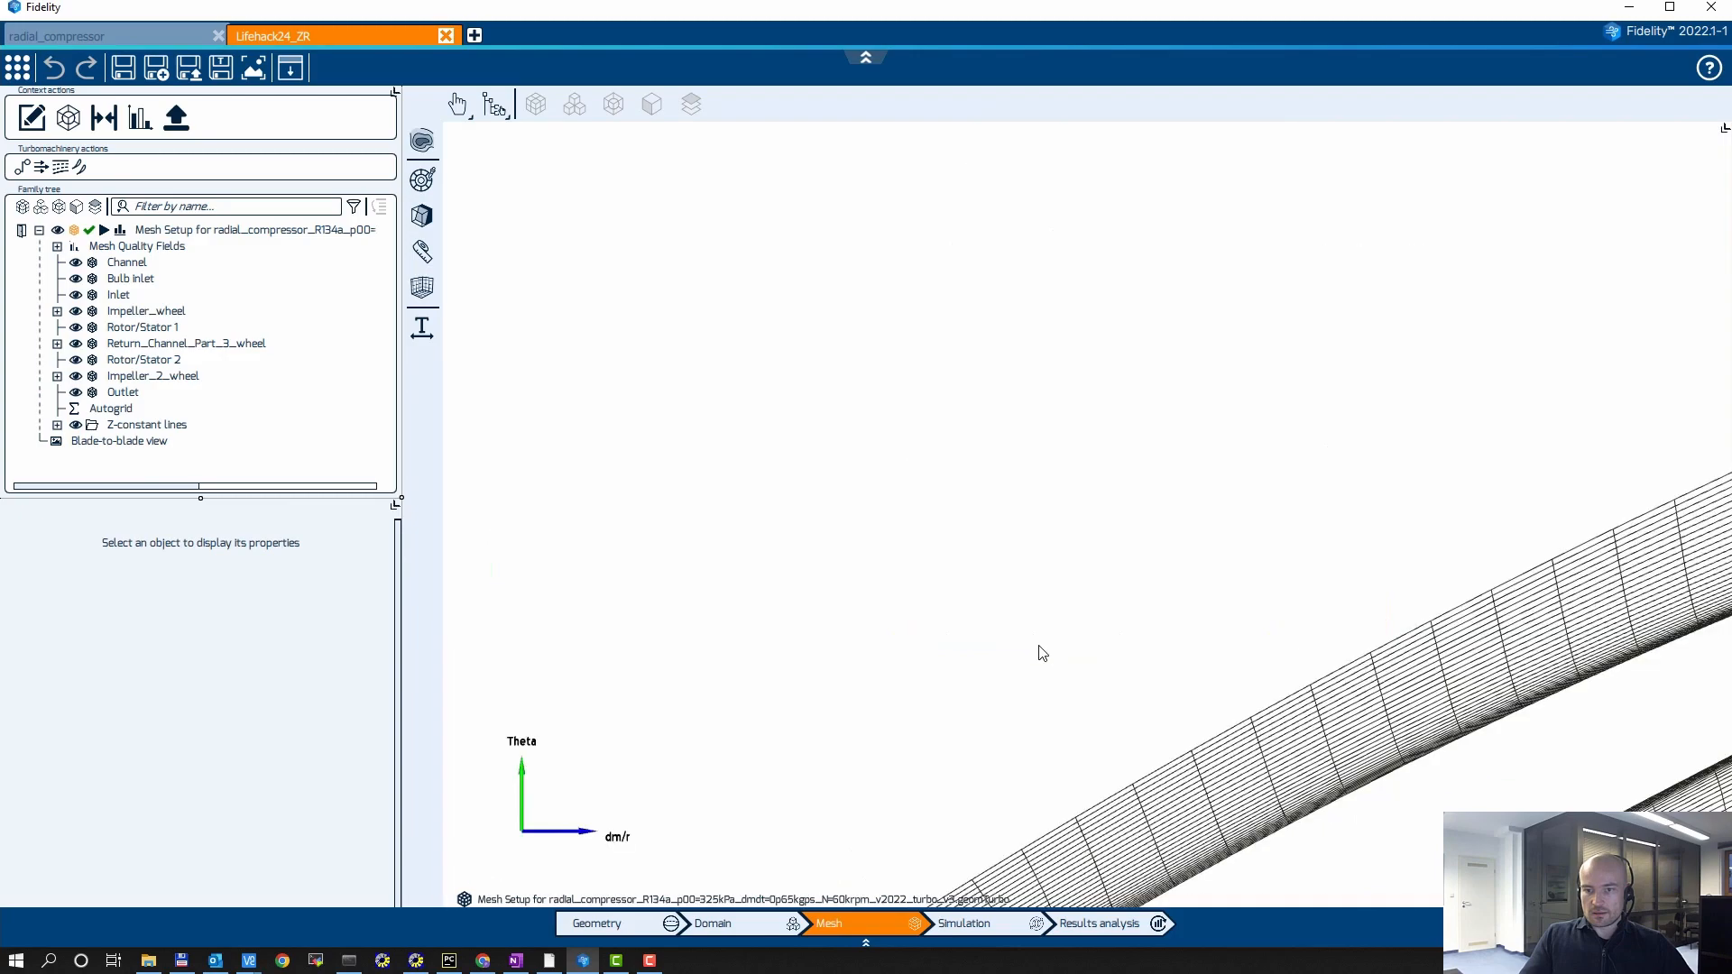
{"action": "scroll", "coordinate": [1019, 422], "scroll_direction": "up", "scroll_amount": 8}
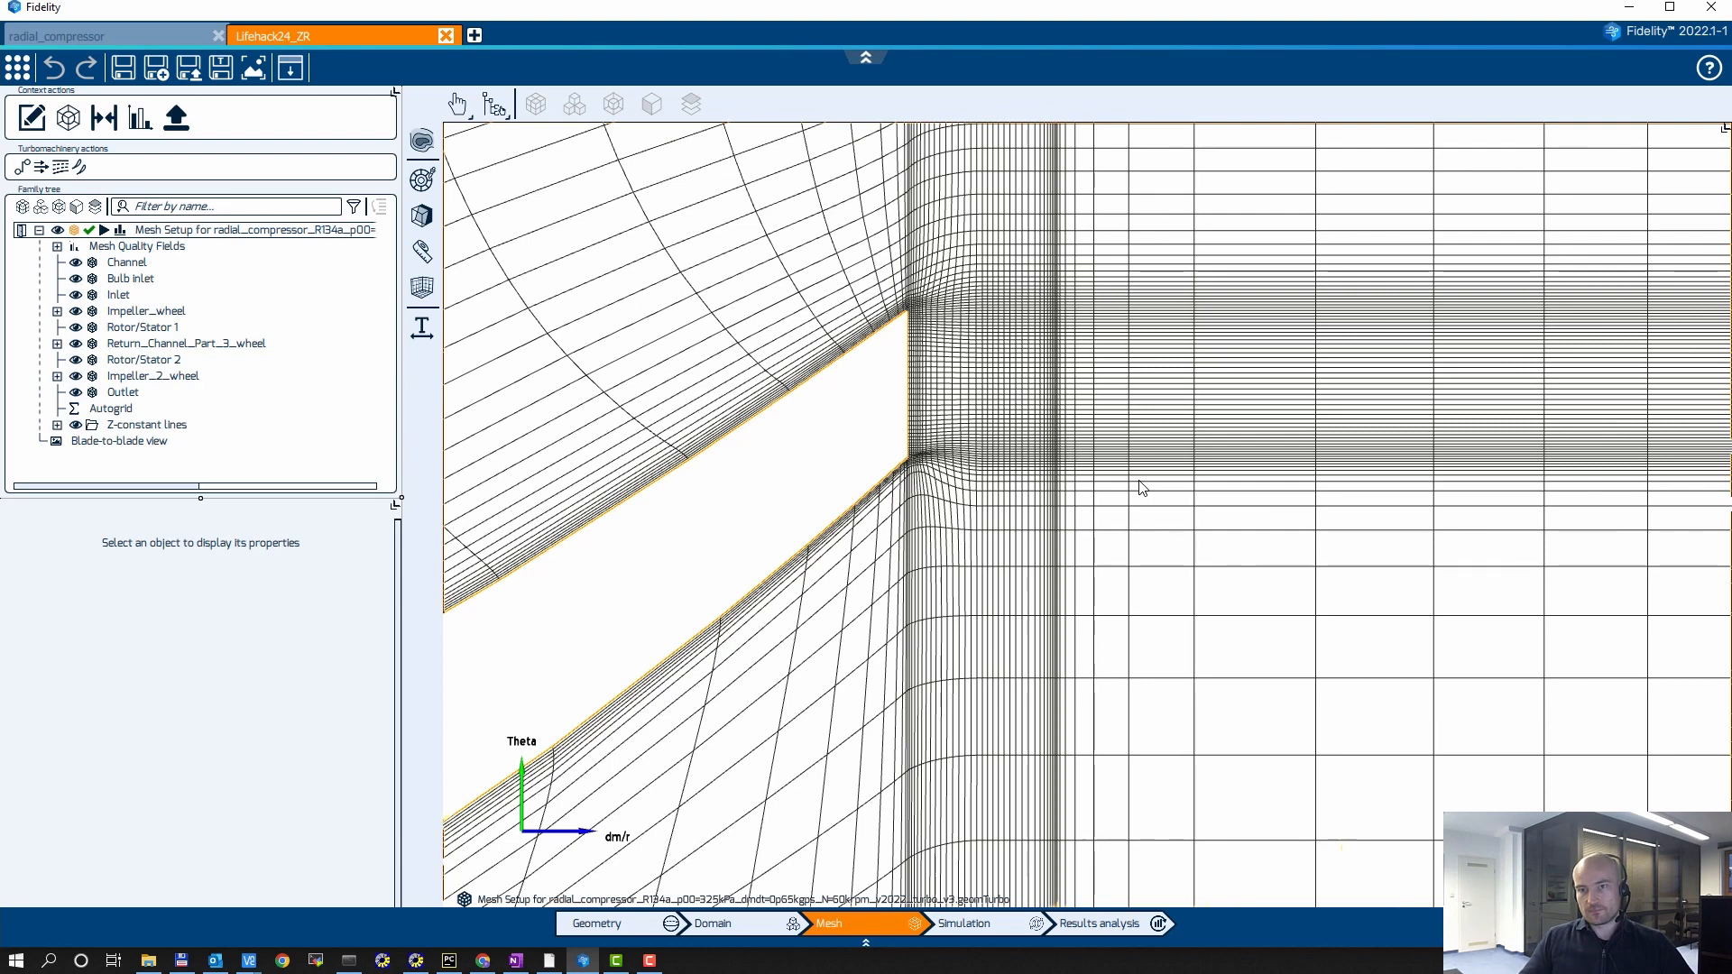
{"action": "scroll", "coordinate": [1017, 377], "scroll_direction": "down", "scroll_amount": 2}
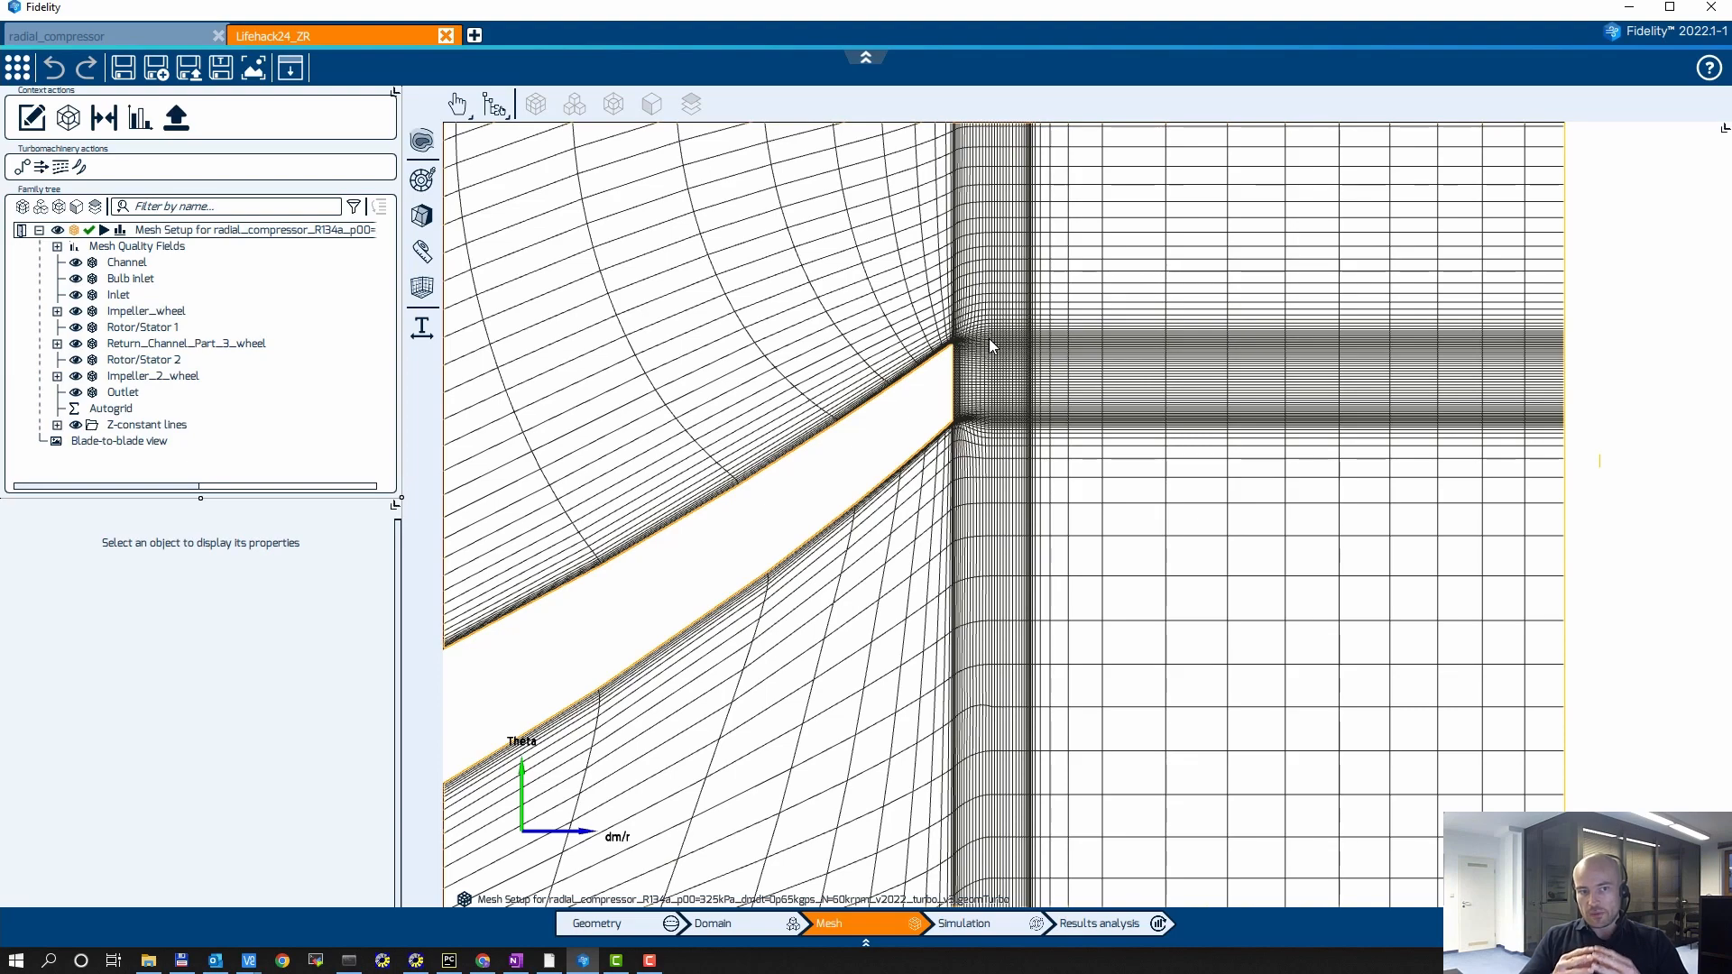
{"action": "scroll", "coordinate": [1103, 333], "scroll_direction": "down", "scroll_amount": 3}
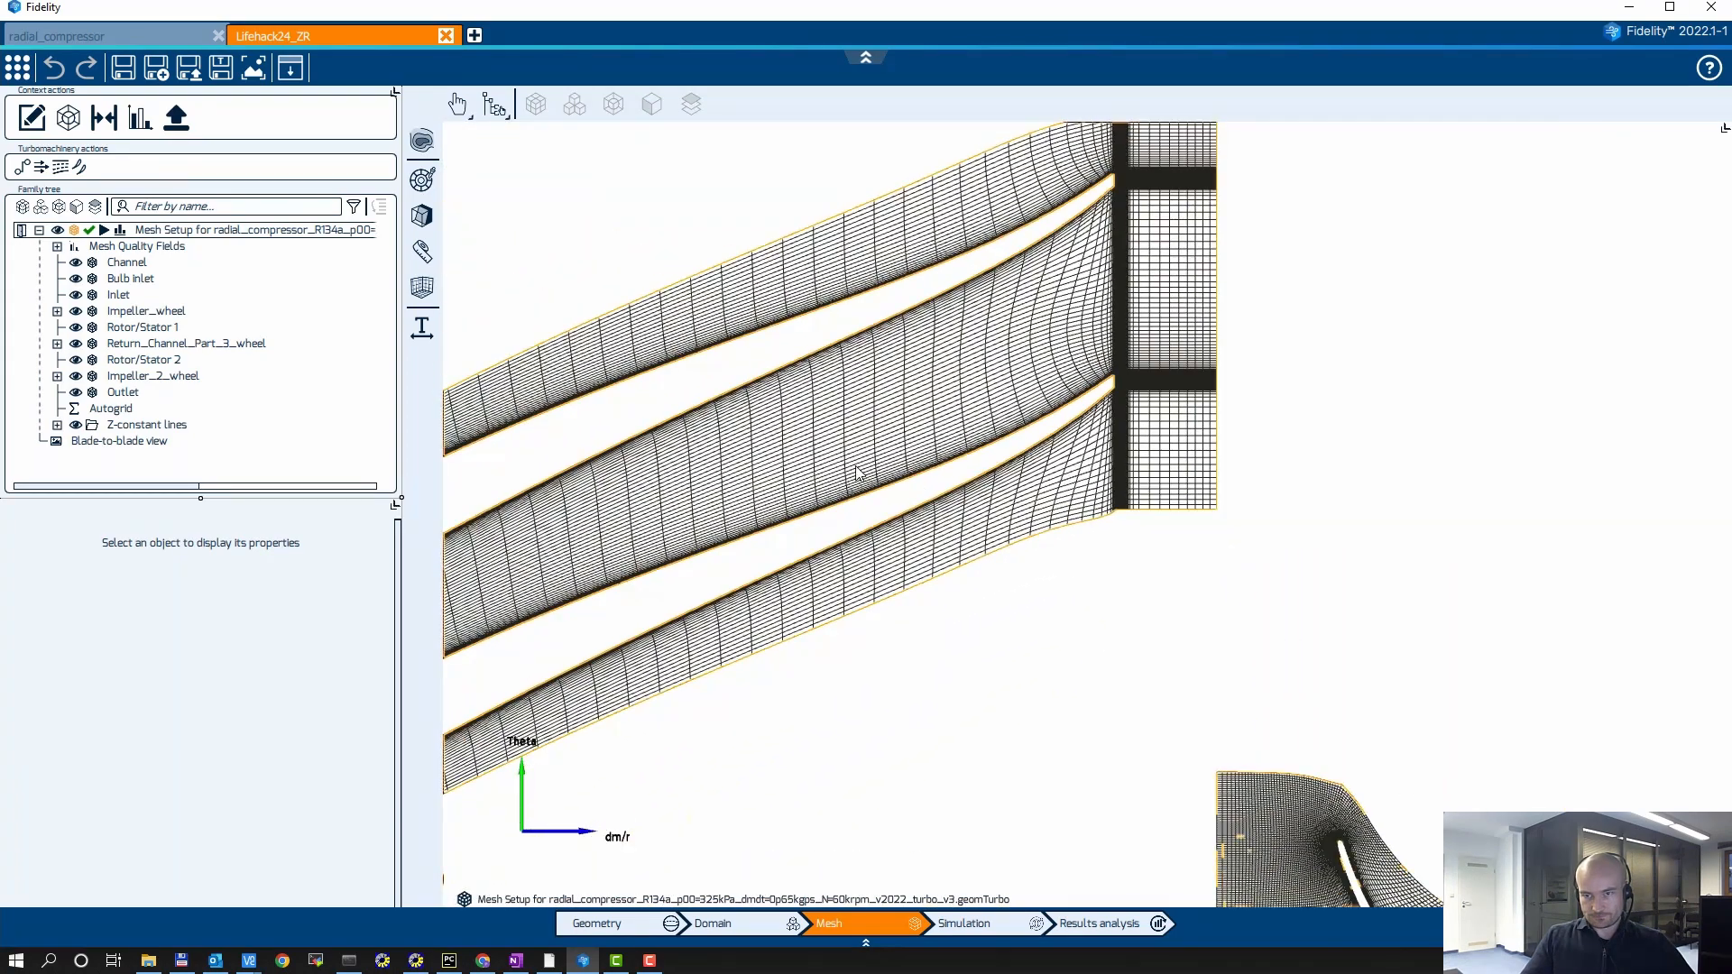
{"action": "middle_click_drag", "start_coordinate": [856, 466], "coordinate": [679, 523]}
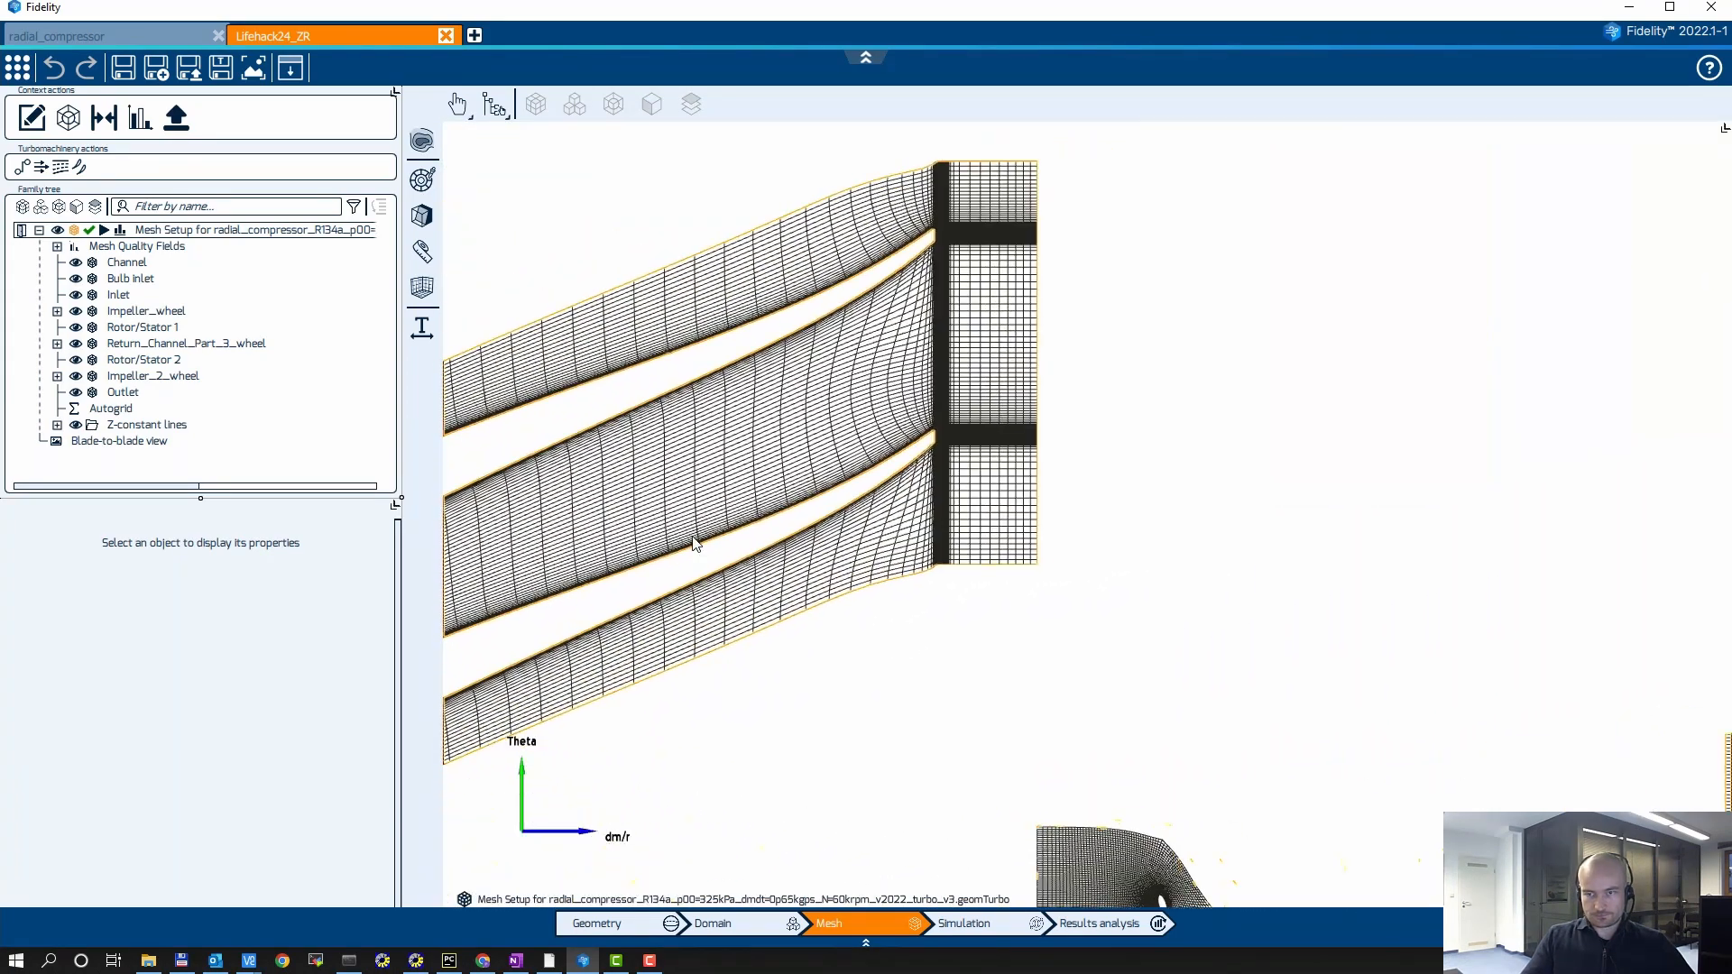
{"action": "left_click", "coordinate": [1722, 129]}
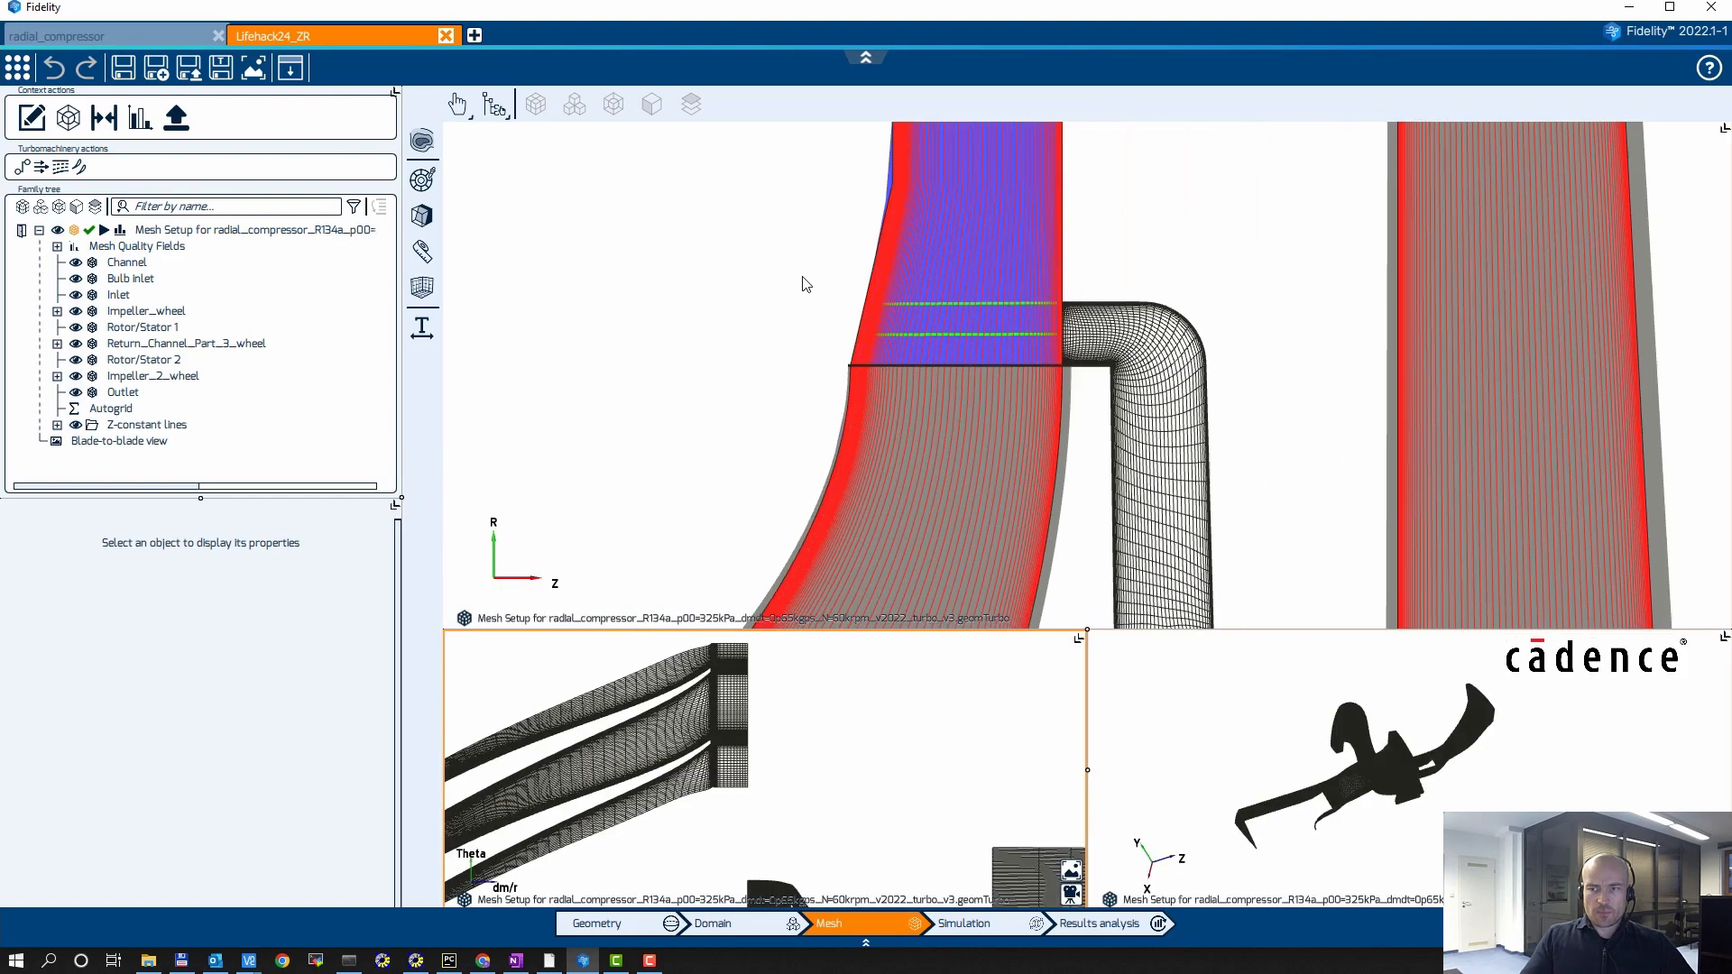
Generate the 3D mesh for the Impeller_wheel row and the Backface of Impeller 1 together, and close the completion notice
{"action": "scroll", "coordinate": [717, 361], "scroll_direction": "down", "scroll_amount": 4}
{"action": "middle_click_drag", "start_coordinate": [579, 383], "coordinate": [672, 233]}
{"action": "scroll", "coordinate": [785, 262], "scroll_direction": "down", "scroll_amount": 2}
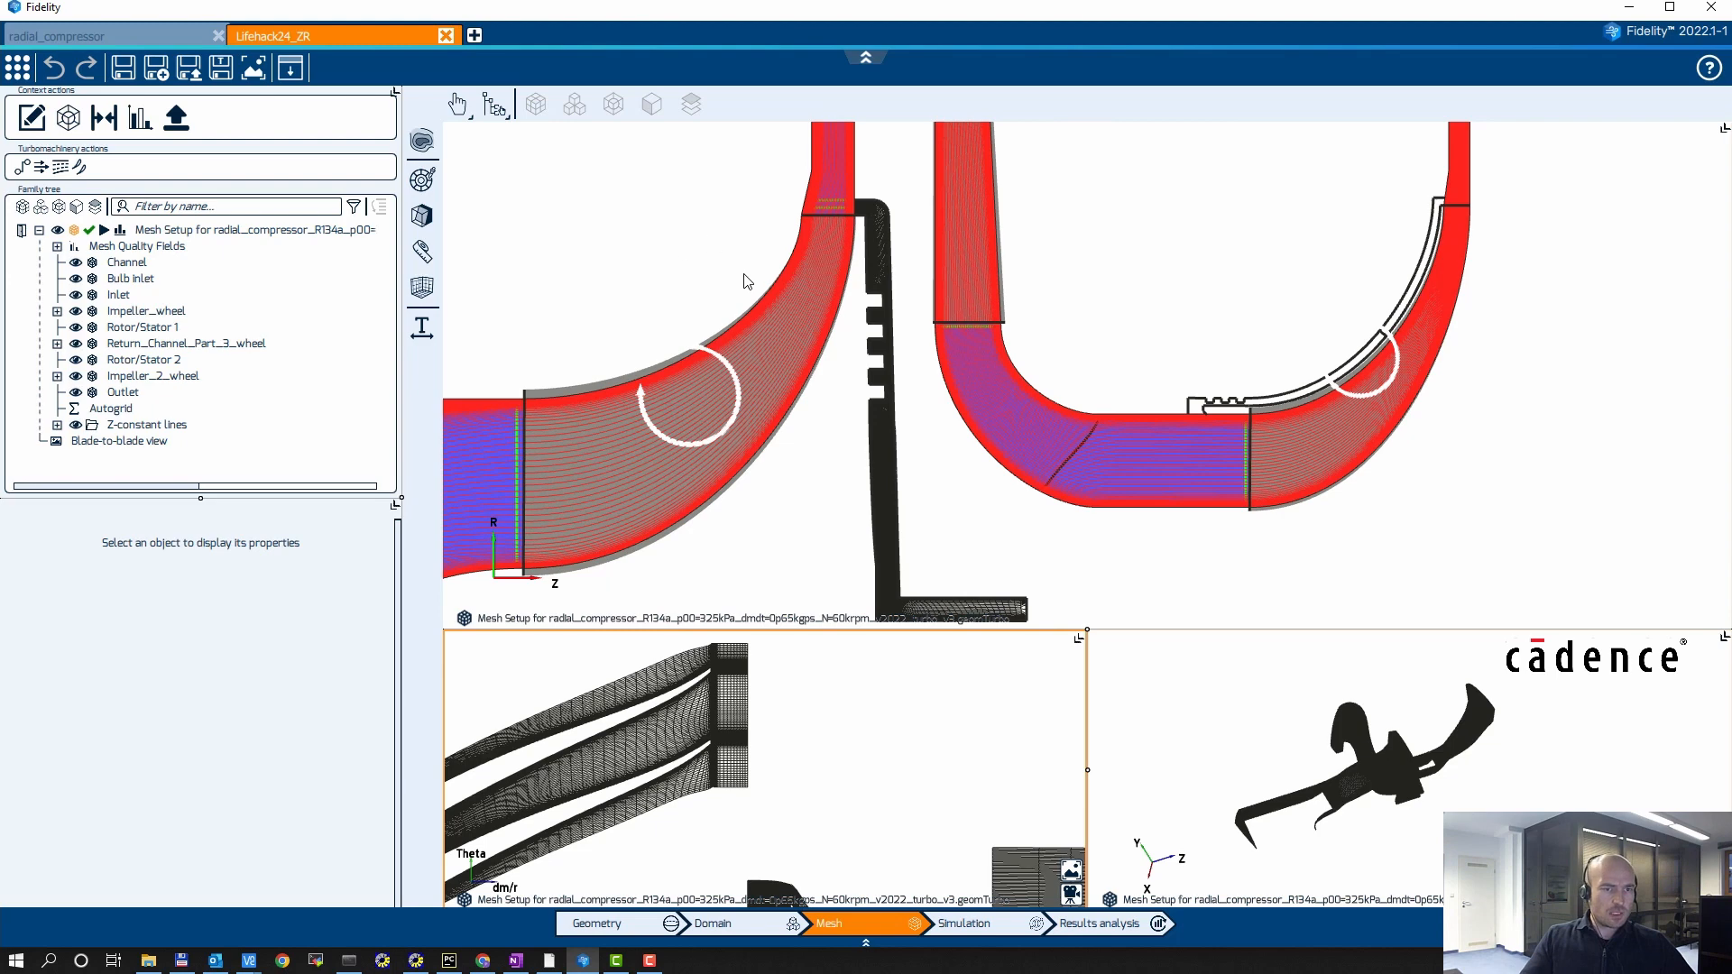
{"action": "left_click", "coordinate": [144, 312]}
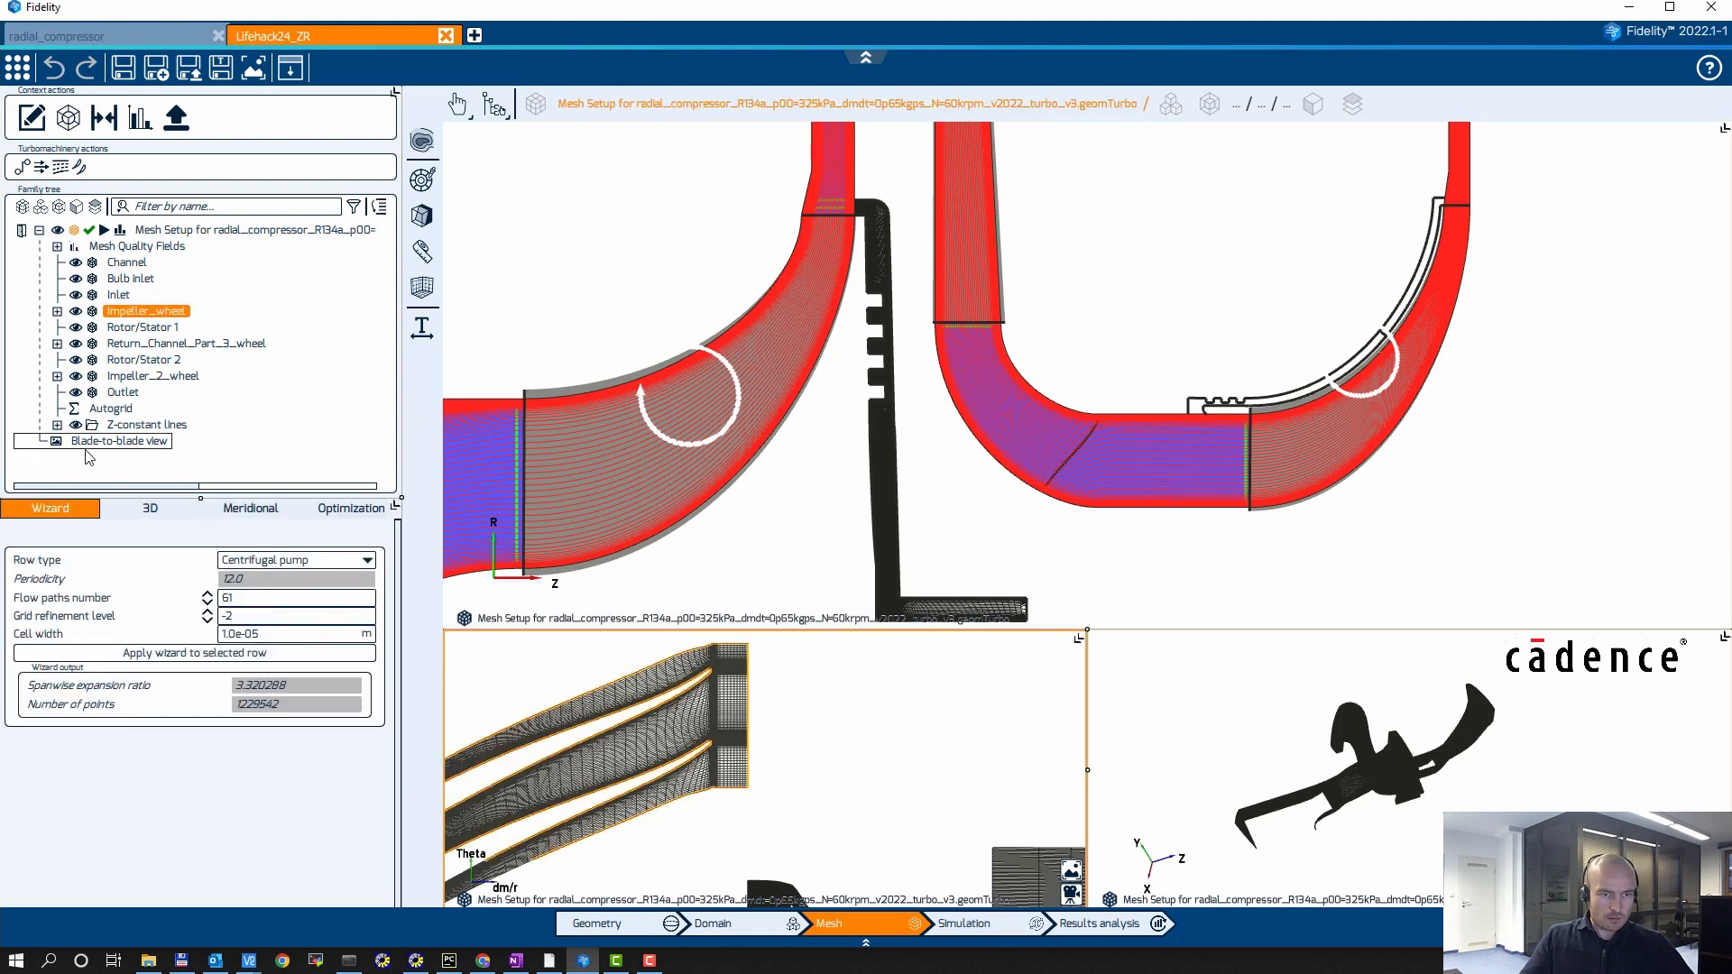
{"action": "left_click", "coordinate": [1183, 703]}
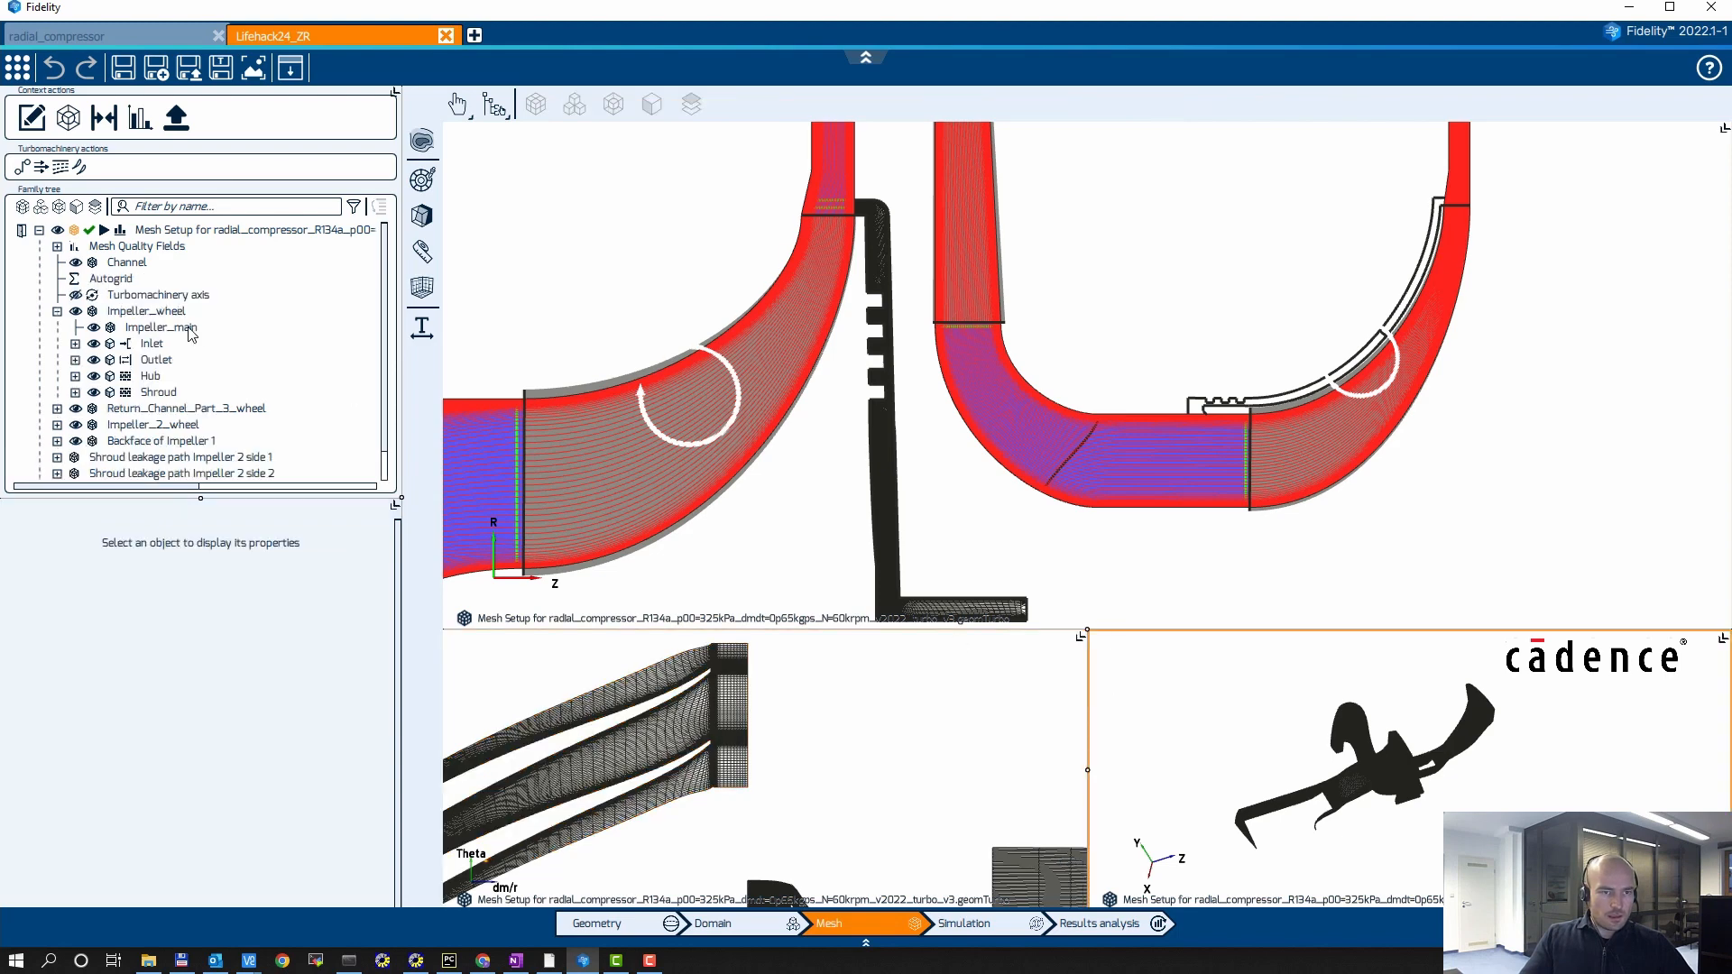
{"action": "left_click", "coordinate": [57, 311]}
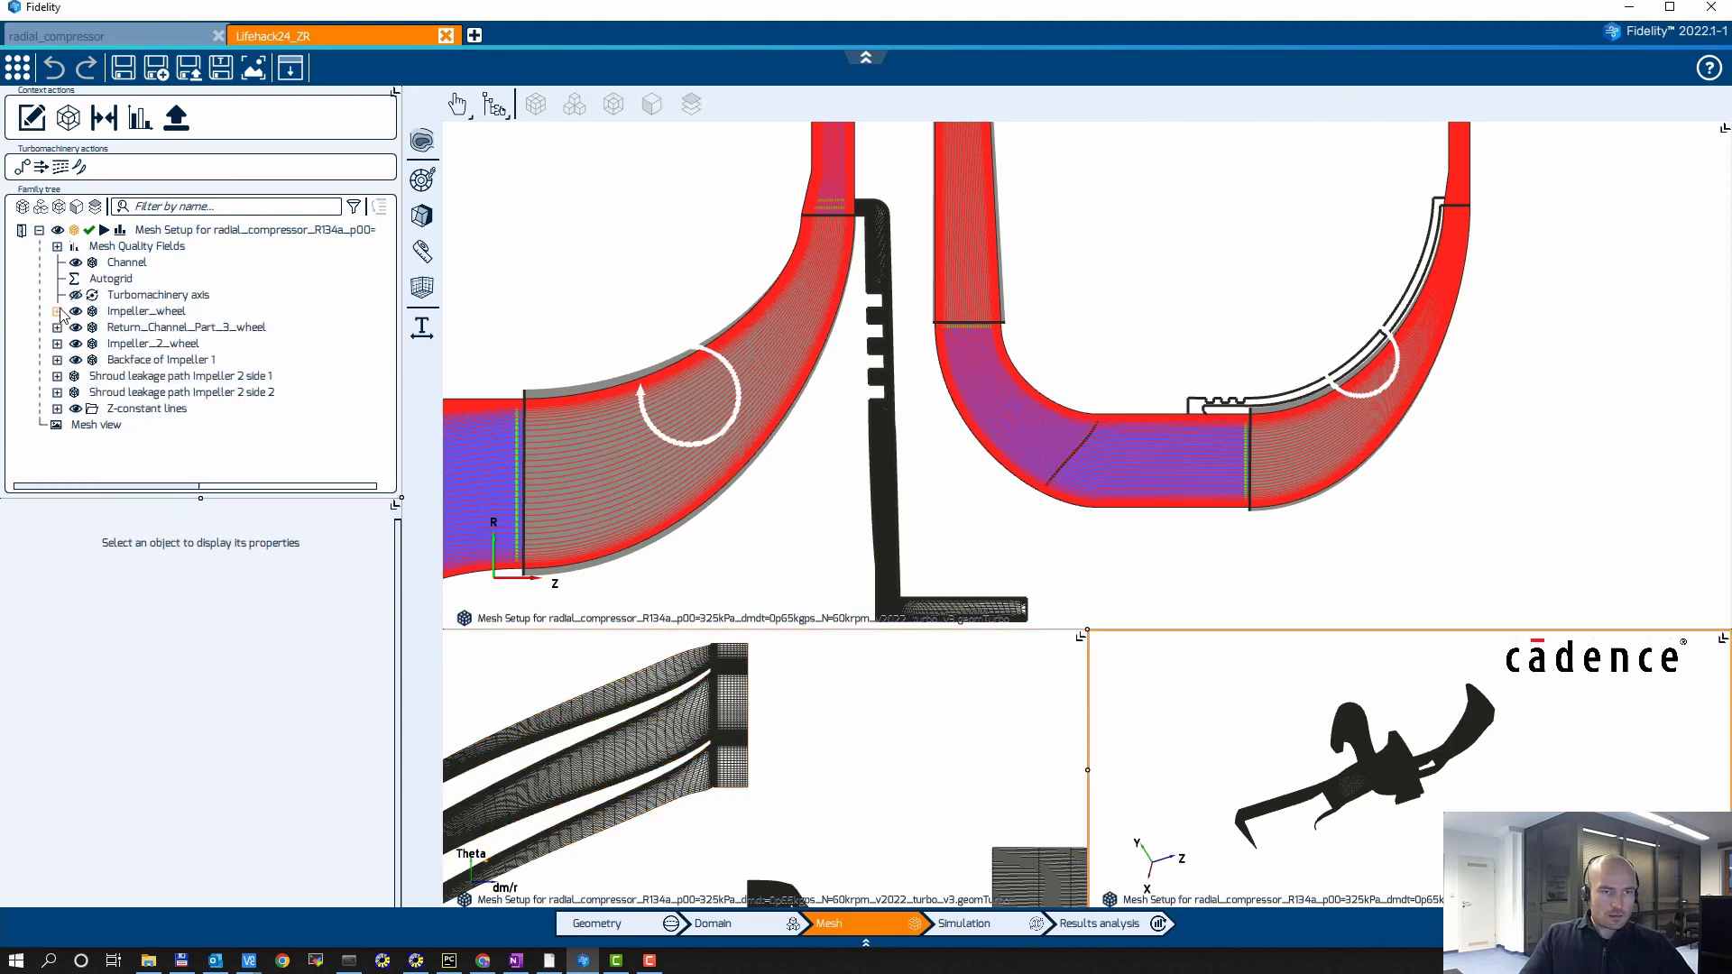
{"action": "left_click", "coordinate": [131, 312]}
{"action": "left_click", "coordinate": [163, 359], "text": "ctrl"}
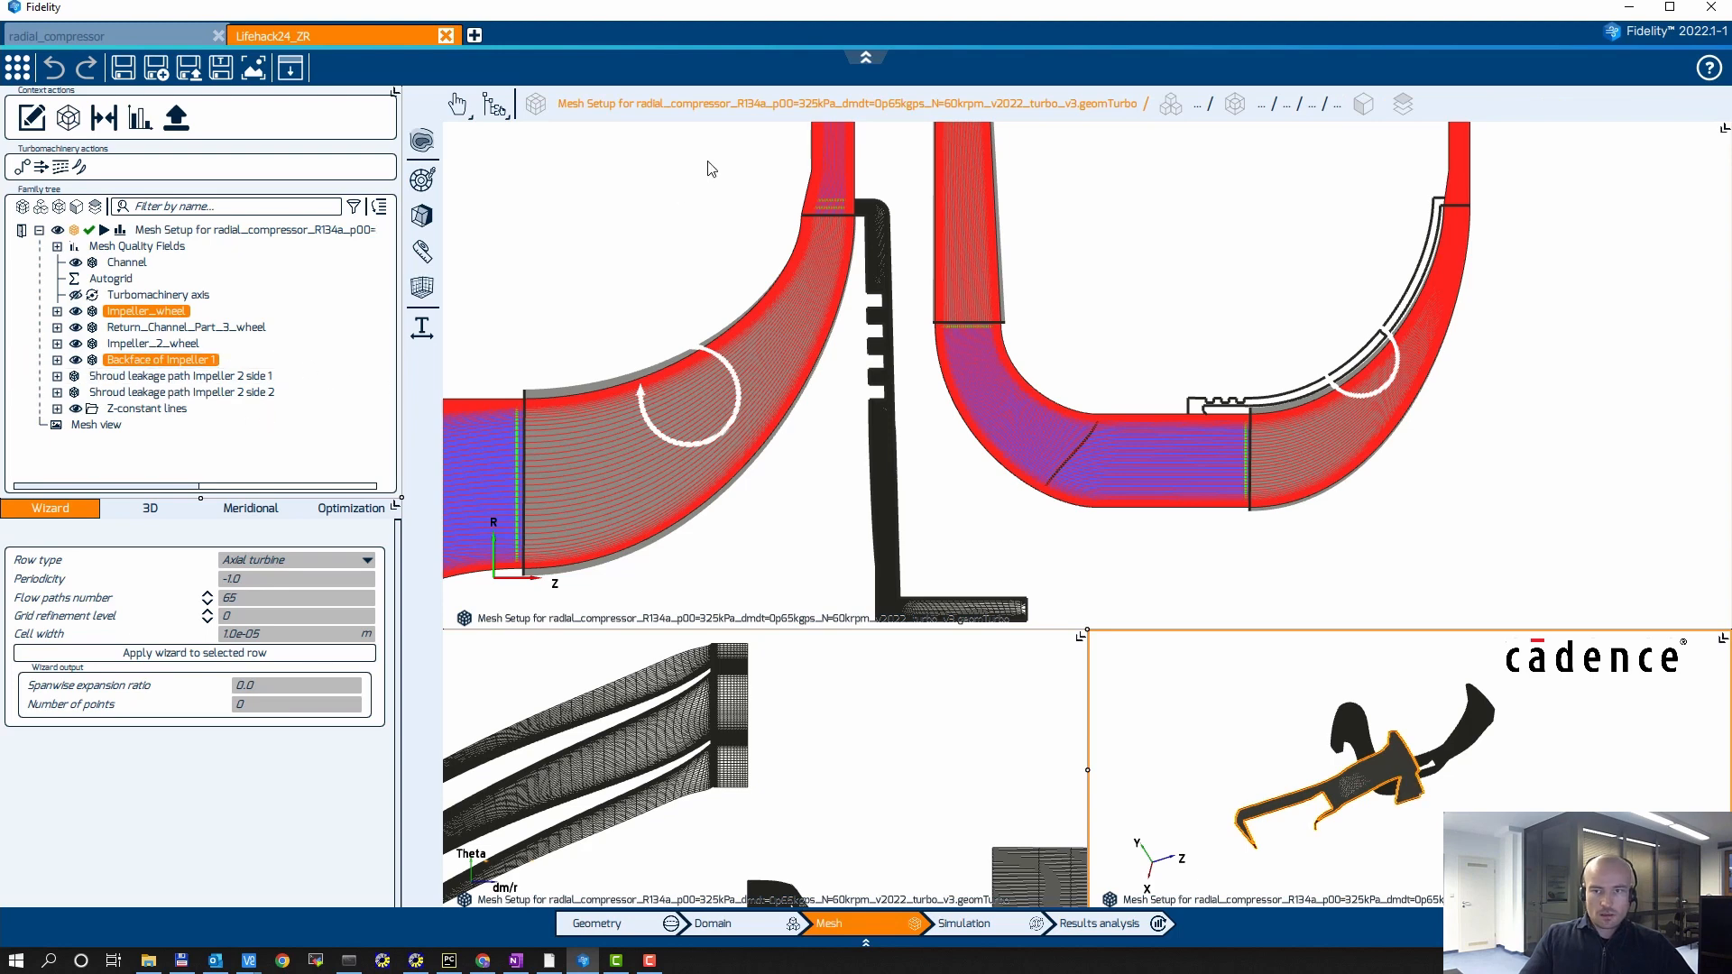
{"action": "left_click", "coordinate": [103, 231]}
{"action": "left_click", "coordinate": [780, 509]}
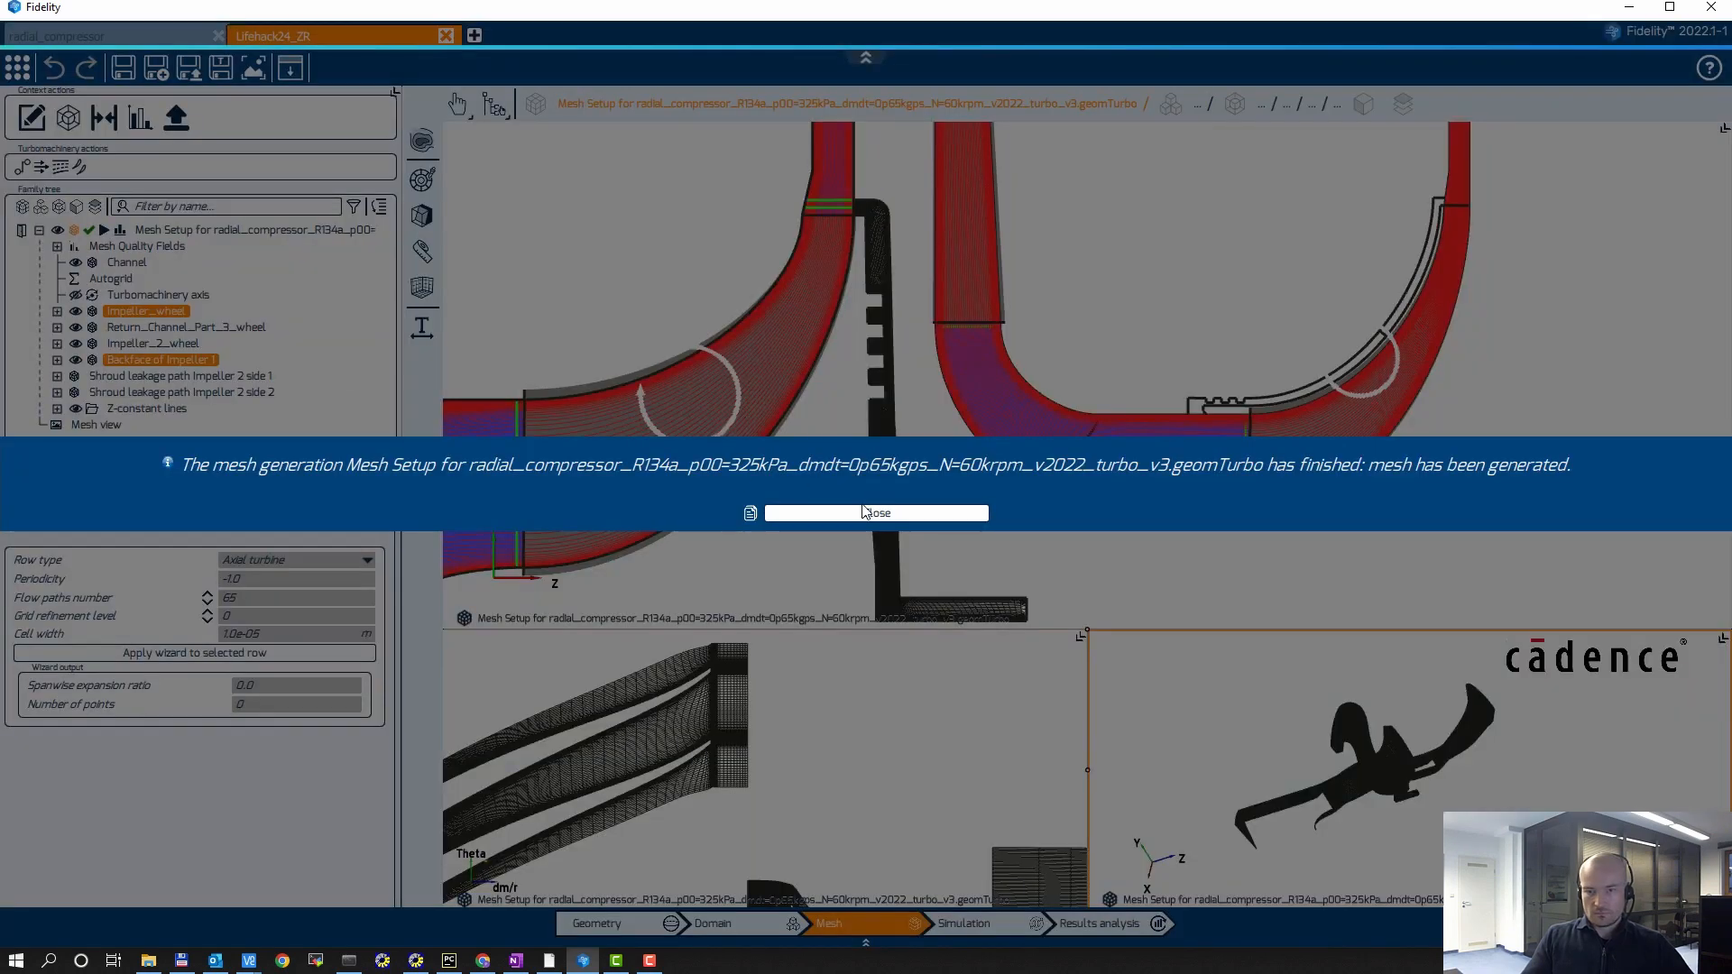
{"action": "left_click", "coordinate": [865, 513]}
Examine the 3D mesh where the backface cavity joins the main channel at the first impeller's outlet
{"action": "left_click", "coordinate": [1217, 703]}
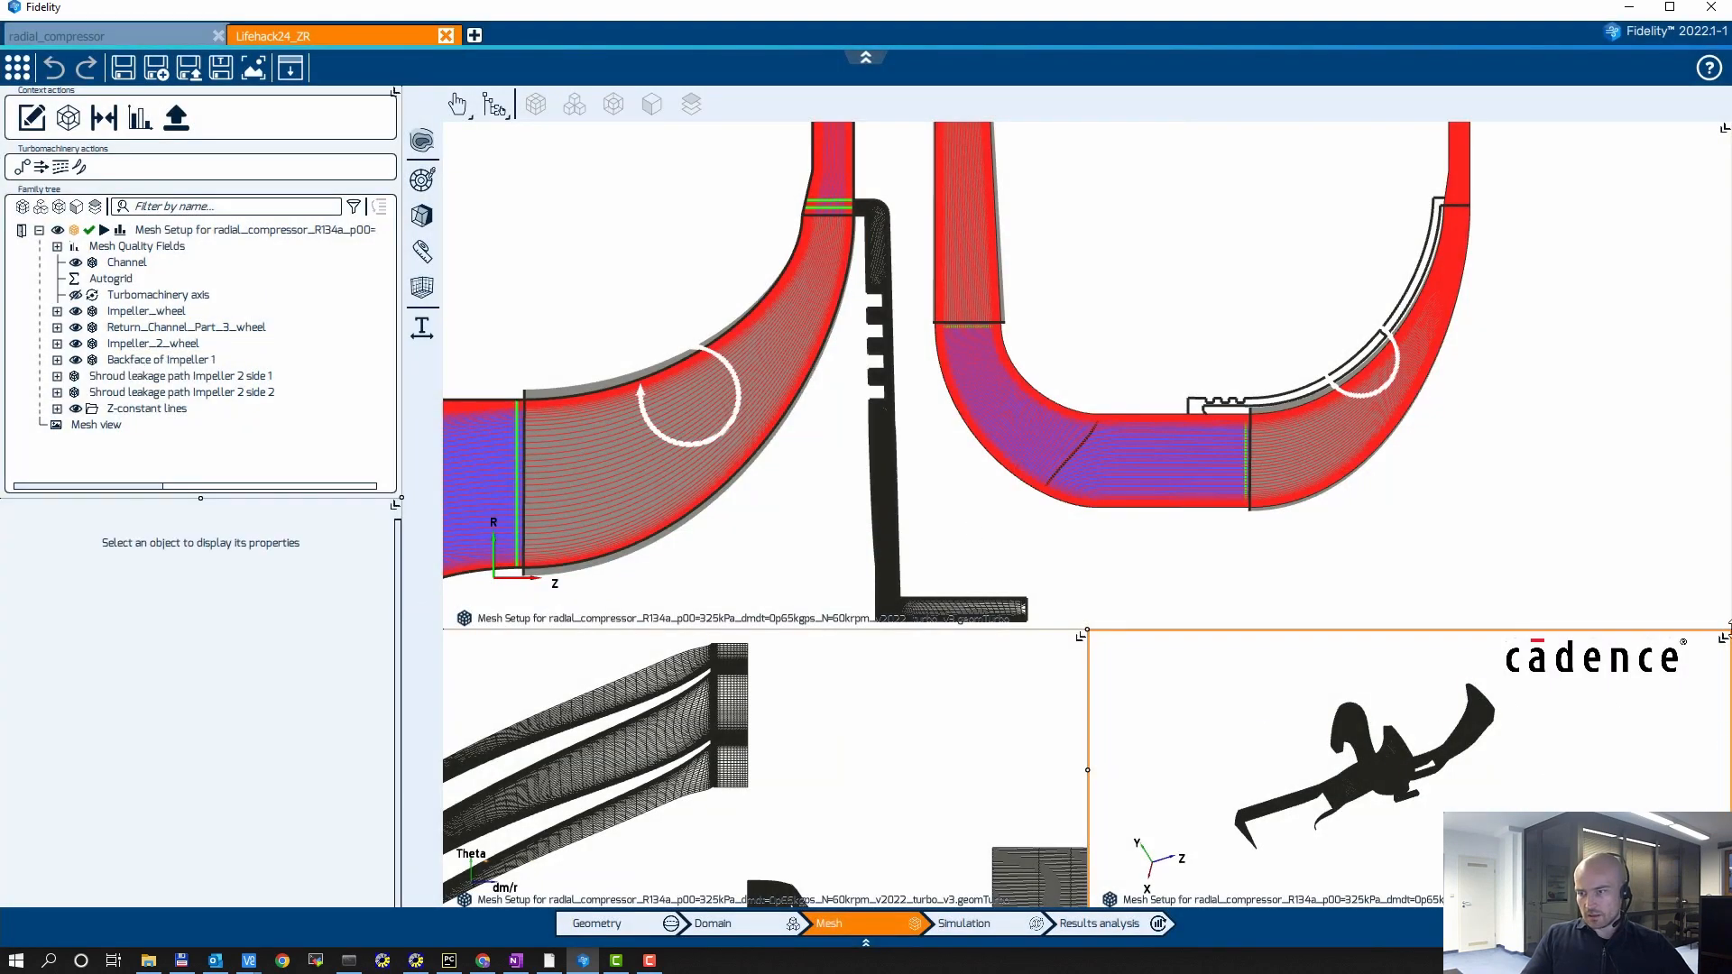
{"action": "left_click", "coordinate": [1722, 639]}
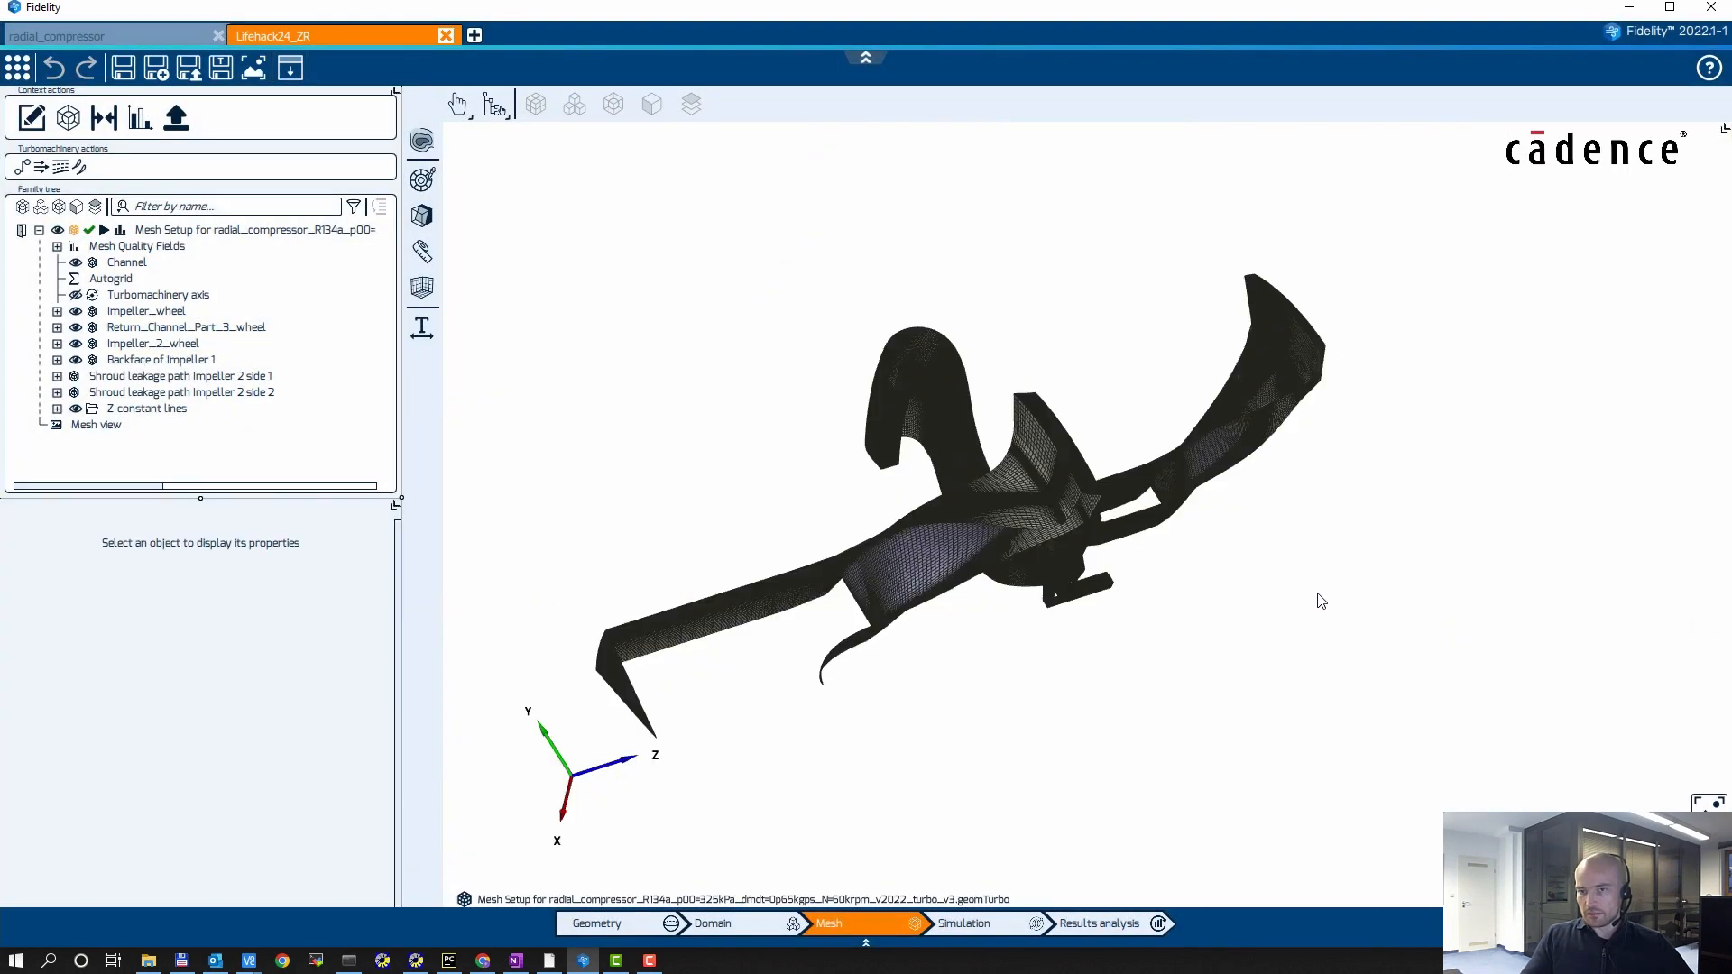
{"action": "middle_click_drag", "start_coordinate": [1318, 599], "coordinate": [952, 350]}
{"action": "scroll", "coordinate": [953, 350], "scroll_direction": "up", "scroll_amount": 10}
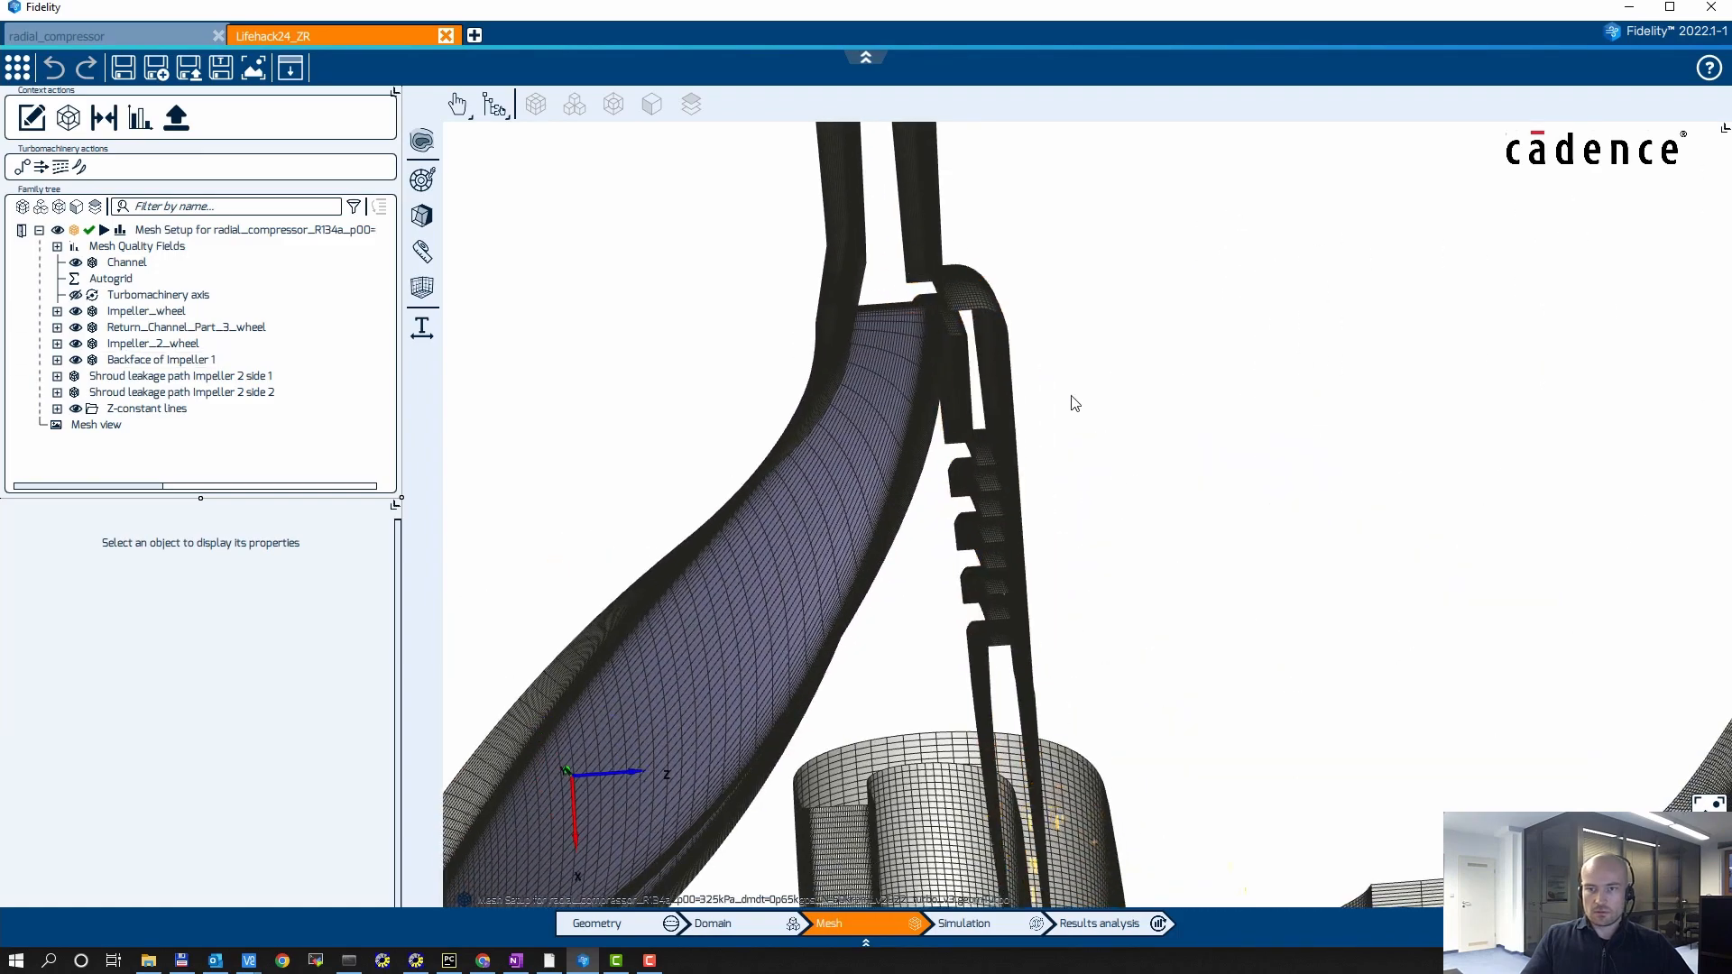
{"action": "scroll", "coordinate": [1276, 333], "scroll_direction": "up", "scroll_amount": 5}
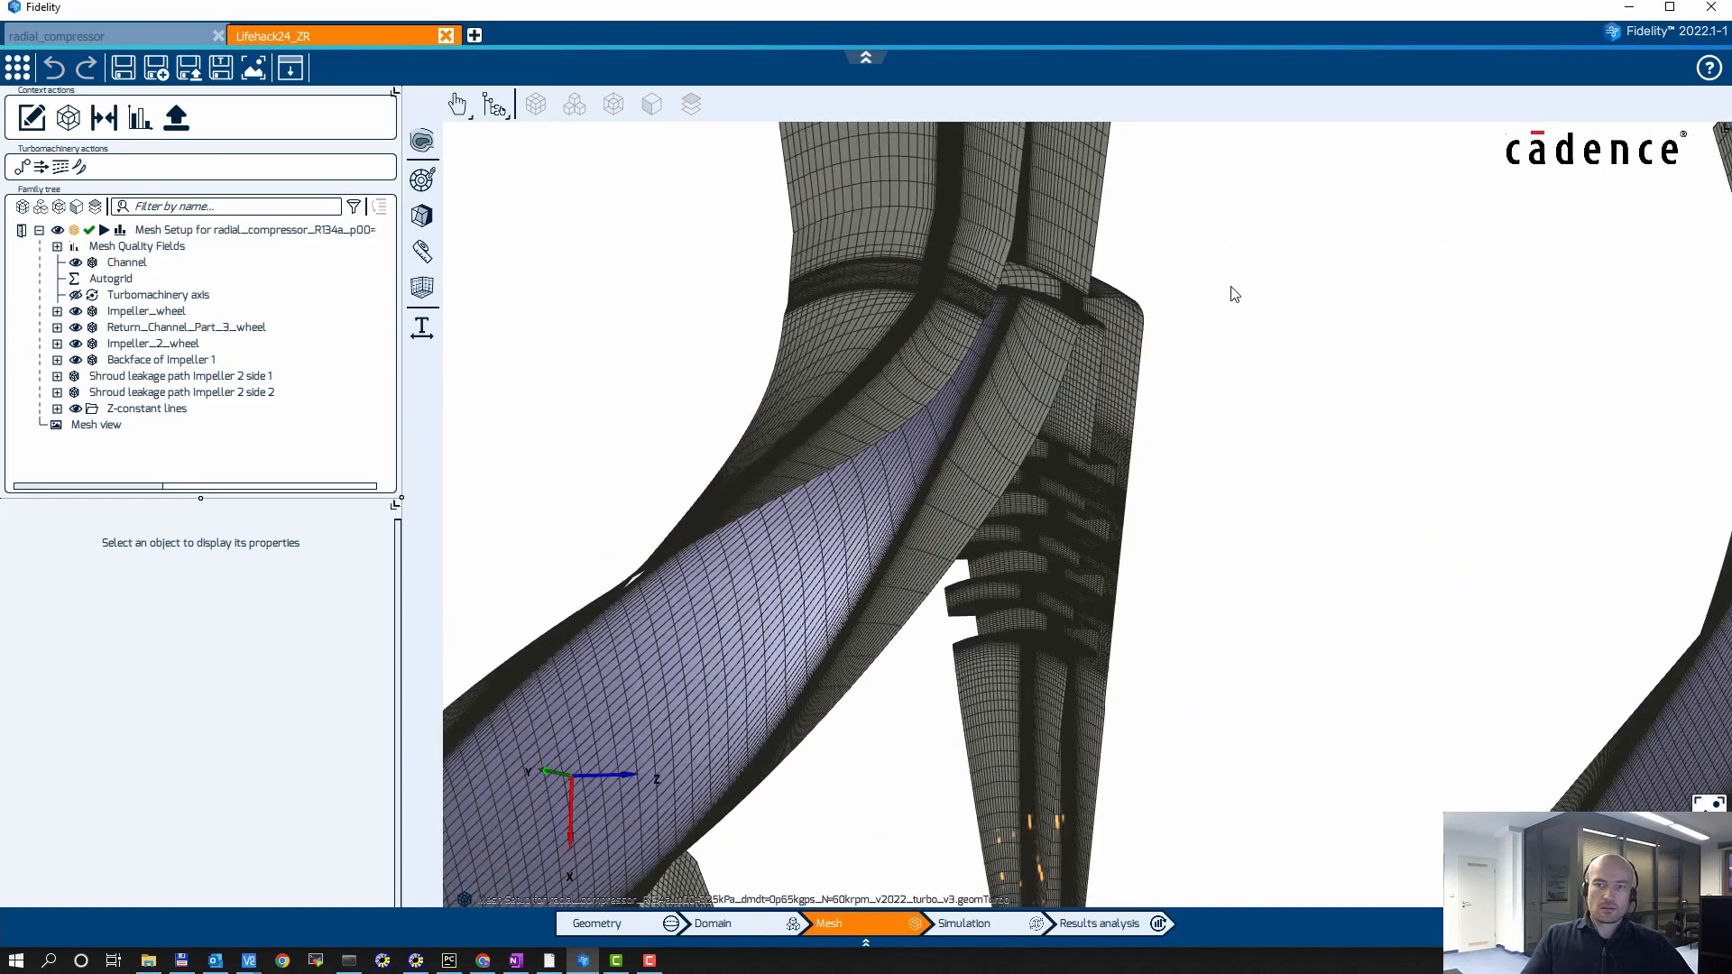
Inspect the 3D mesh of the Backface of Impeller 1 cavity and its neighbouring channel from several angles and distances
{"action": "scroll", "coordinate": [1028, 247], "scroll_direction": "up", "scroll_amount": 3}
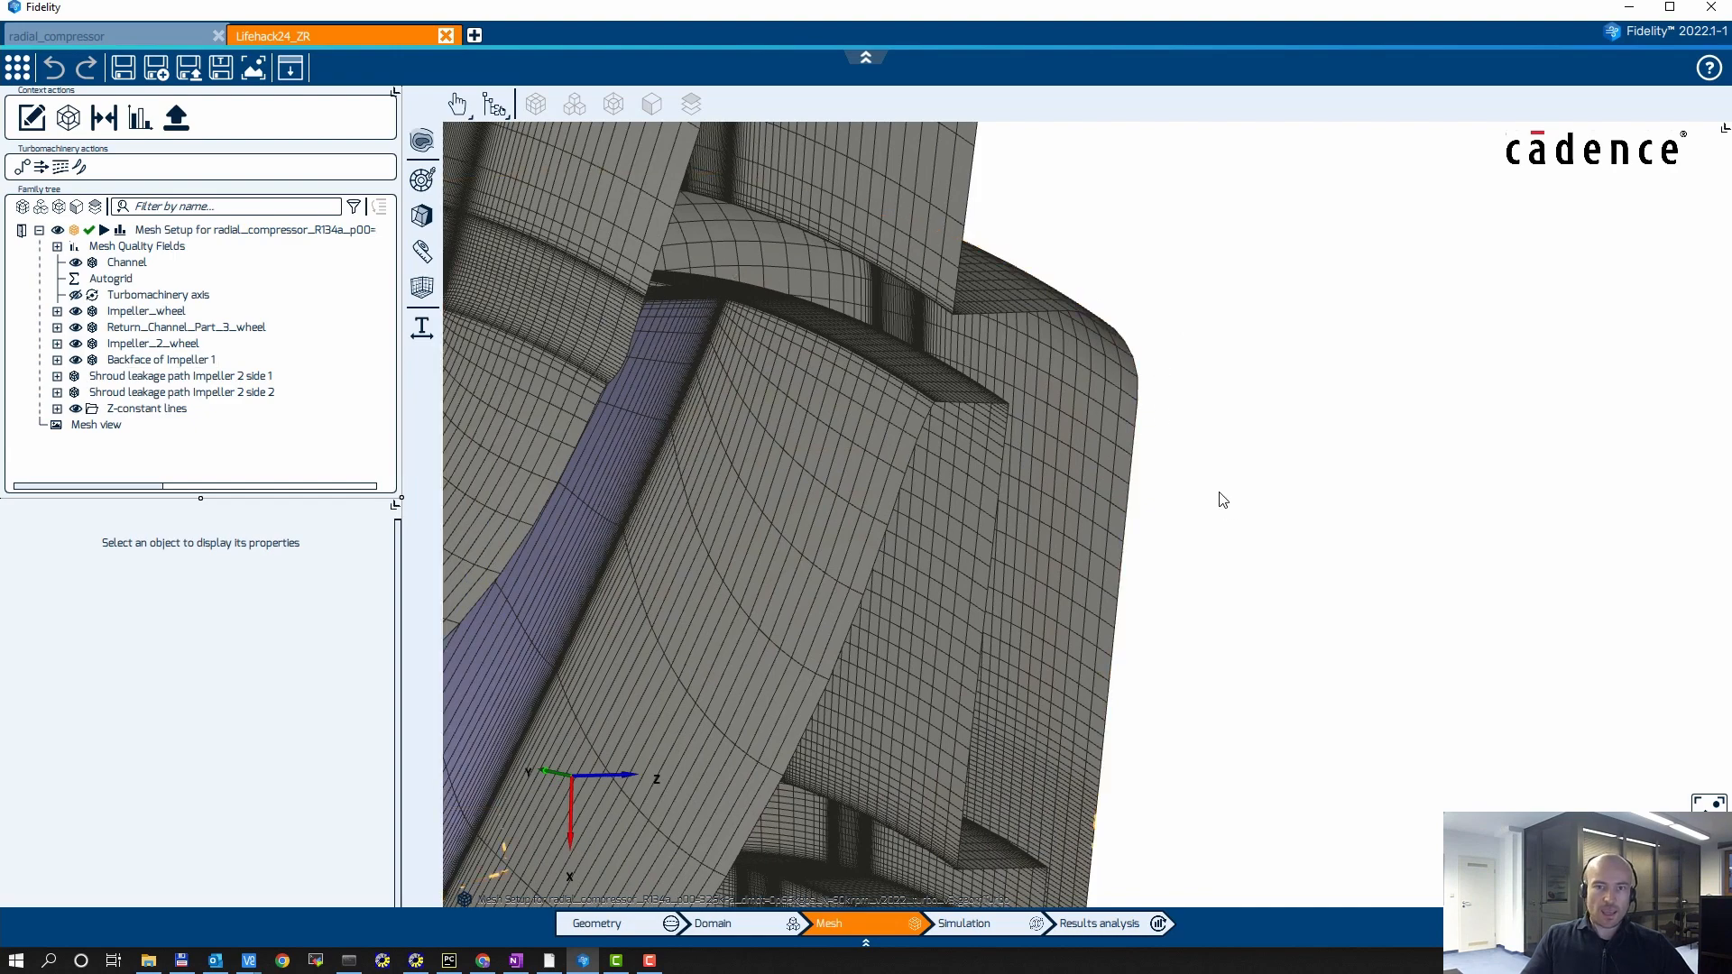
{"action": "scroll", "coordinate": [1290, 510], "scroll_direction": "down", "scroll_amount": 5}
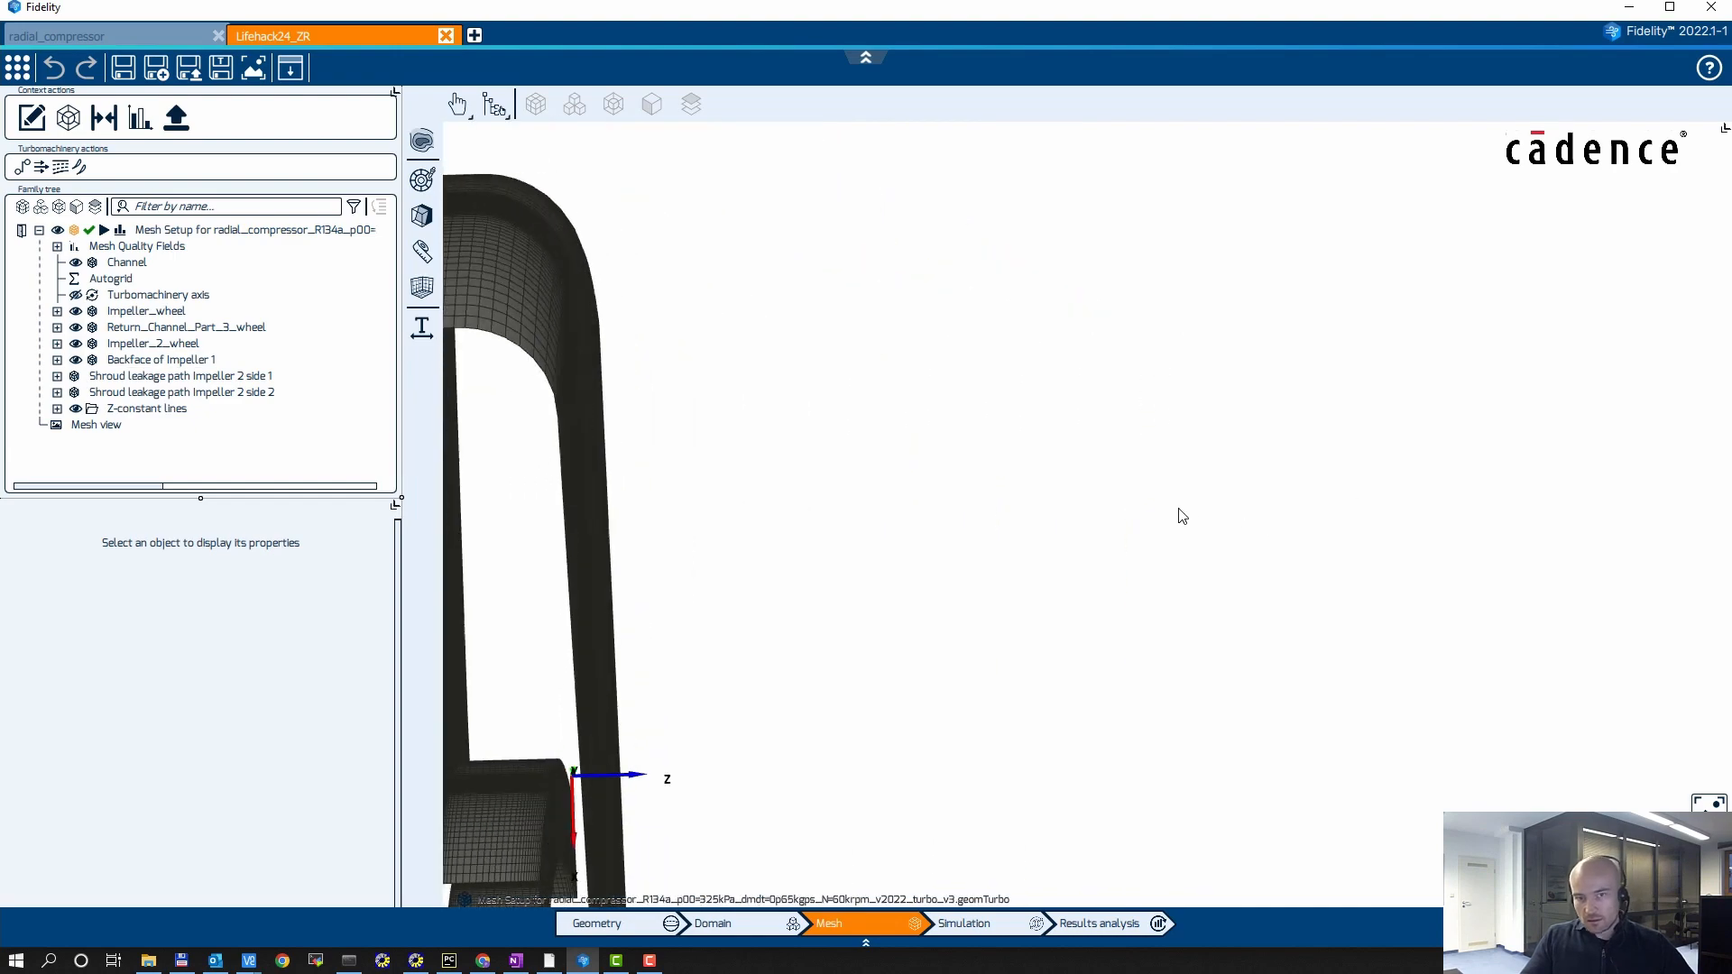
{"action": "scroll", "coordinate": [1441, 472], "scroll_direction": "up", "scroll_amount": 6}
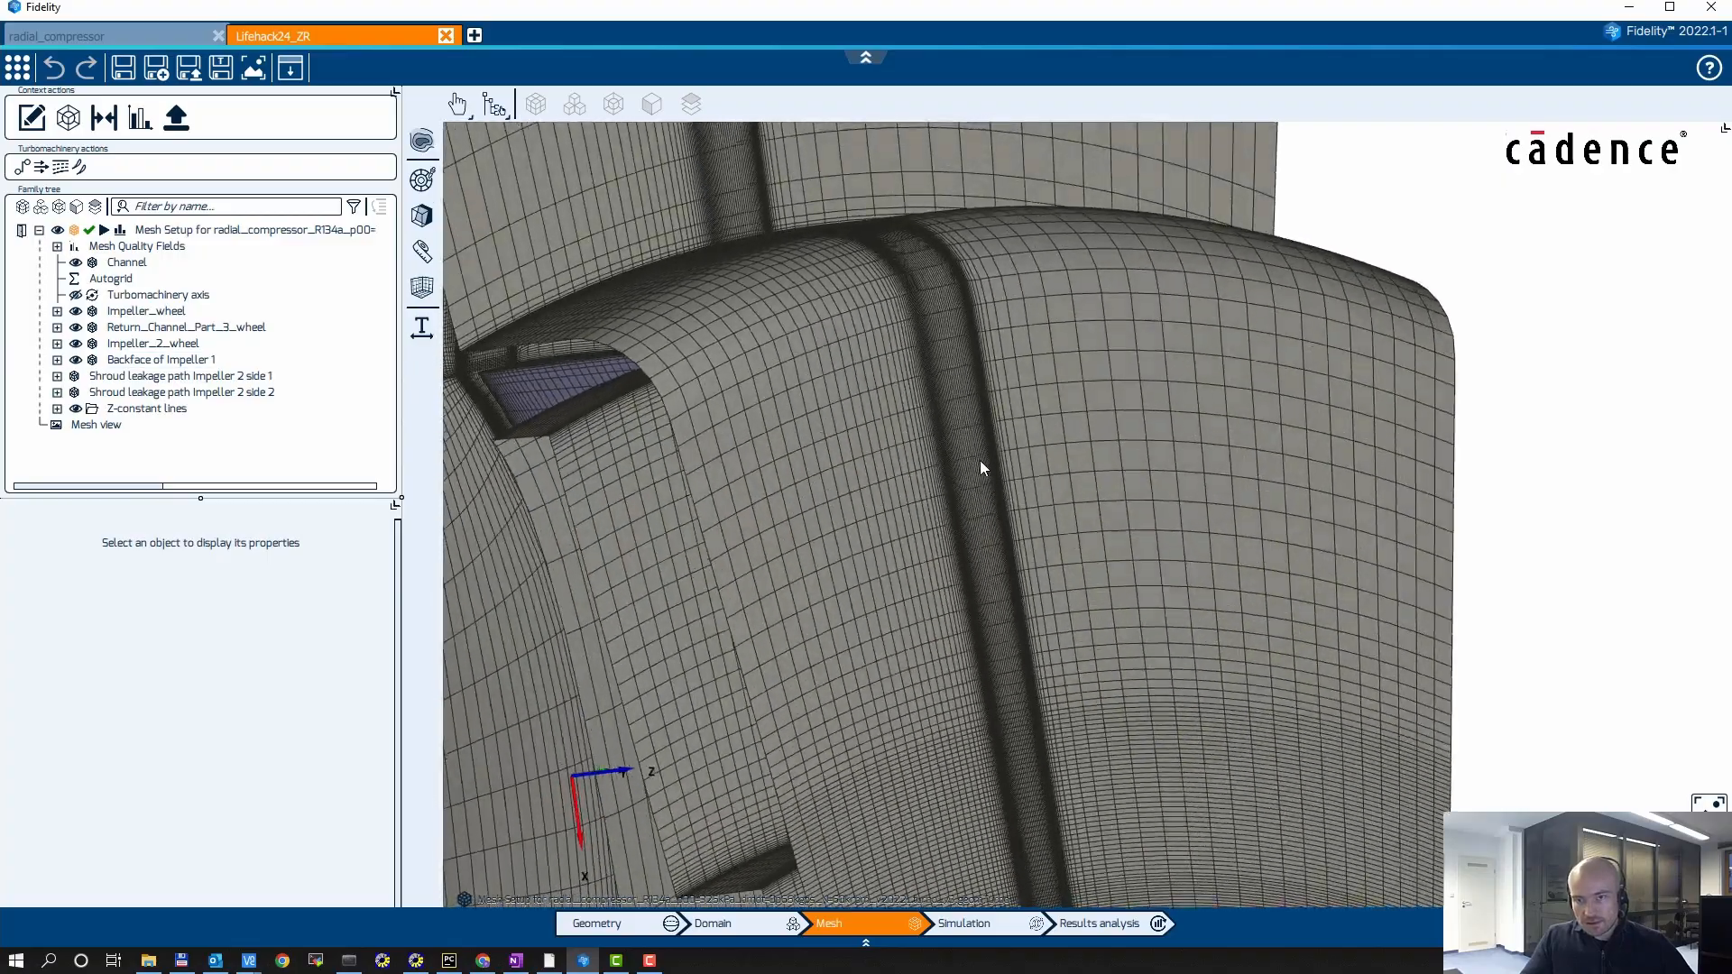
{"action": "middle_click_drag", "start_coordinate": [979, 460], "coordinate": [1480, 473]}
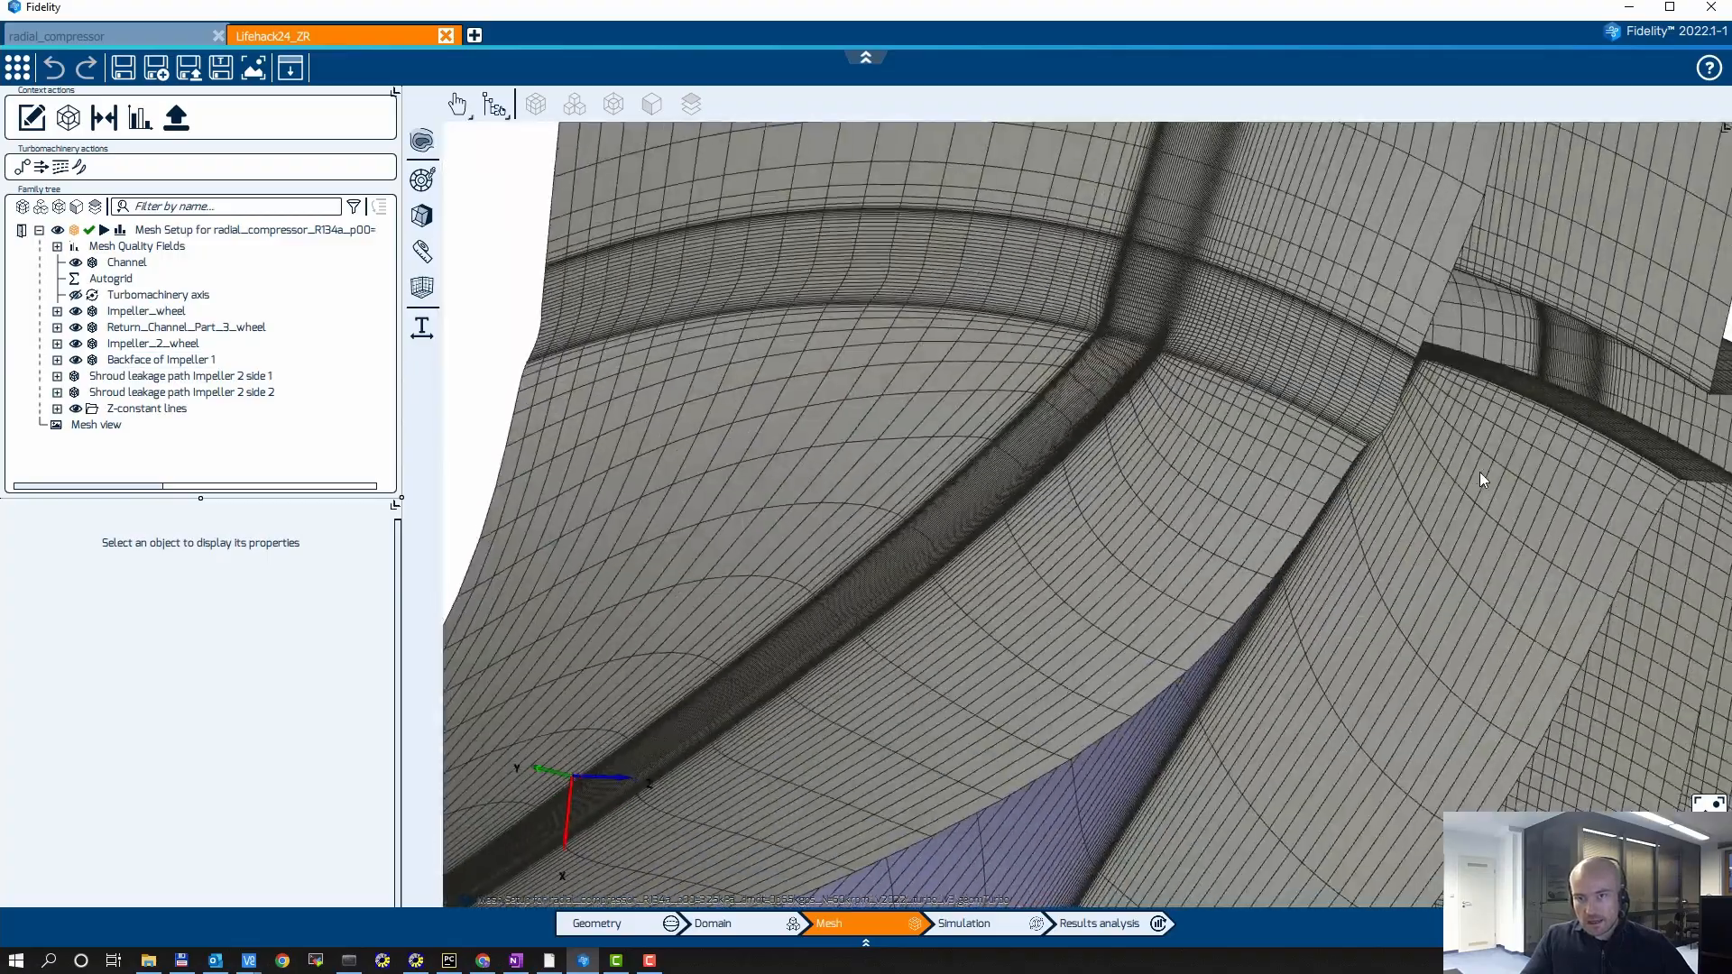
{"action": "scroll", "coordinate": [1377, 397], "scroll_direction": "down", "scroll_amount": 2}
{"action": "middle_click_drag", "start_coordinate": [1377, 398], "coordinate": [1158, 482]}
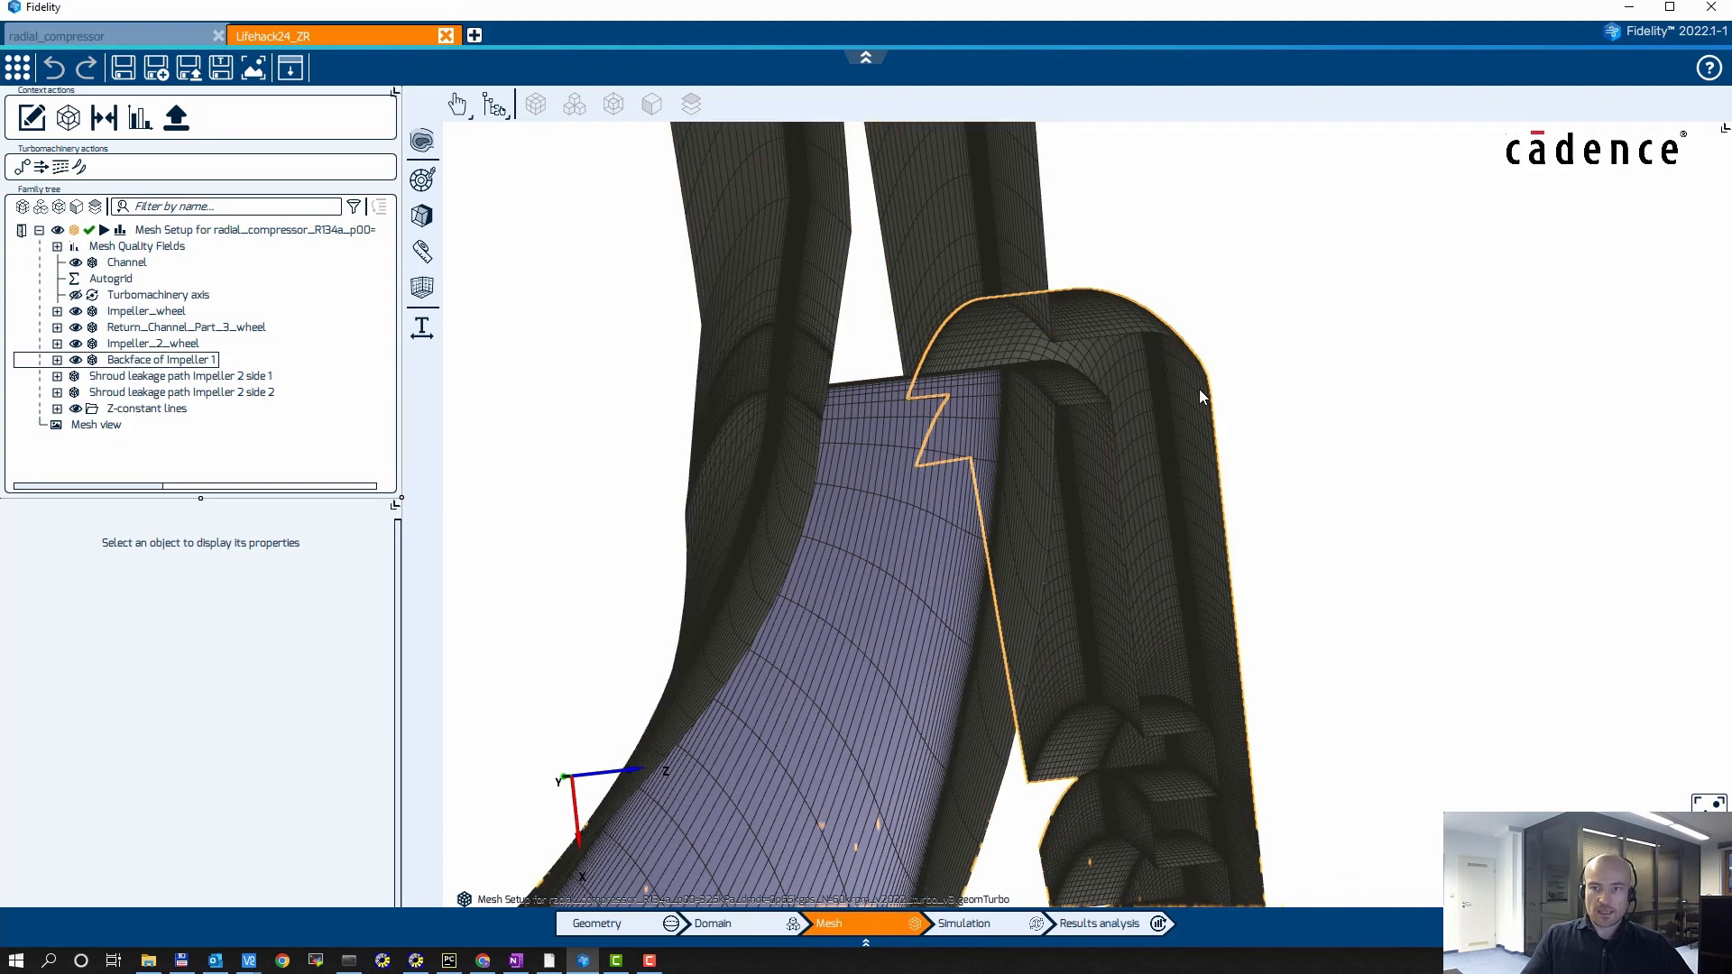
{"action": "scroll", "coordinate": [1199, 391], "scroll_direction": "down", "scroll_amount": 8}
{"action": "middle_click_drag", "start_coordinate": [1291, 640], "coordinate": [1097, 563]}
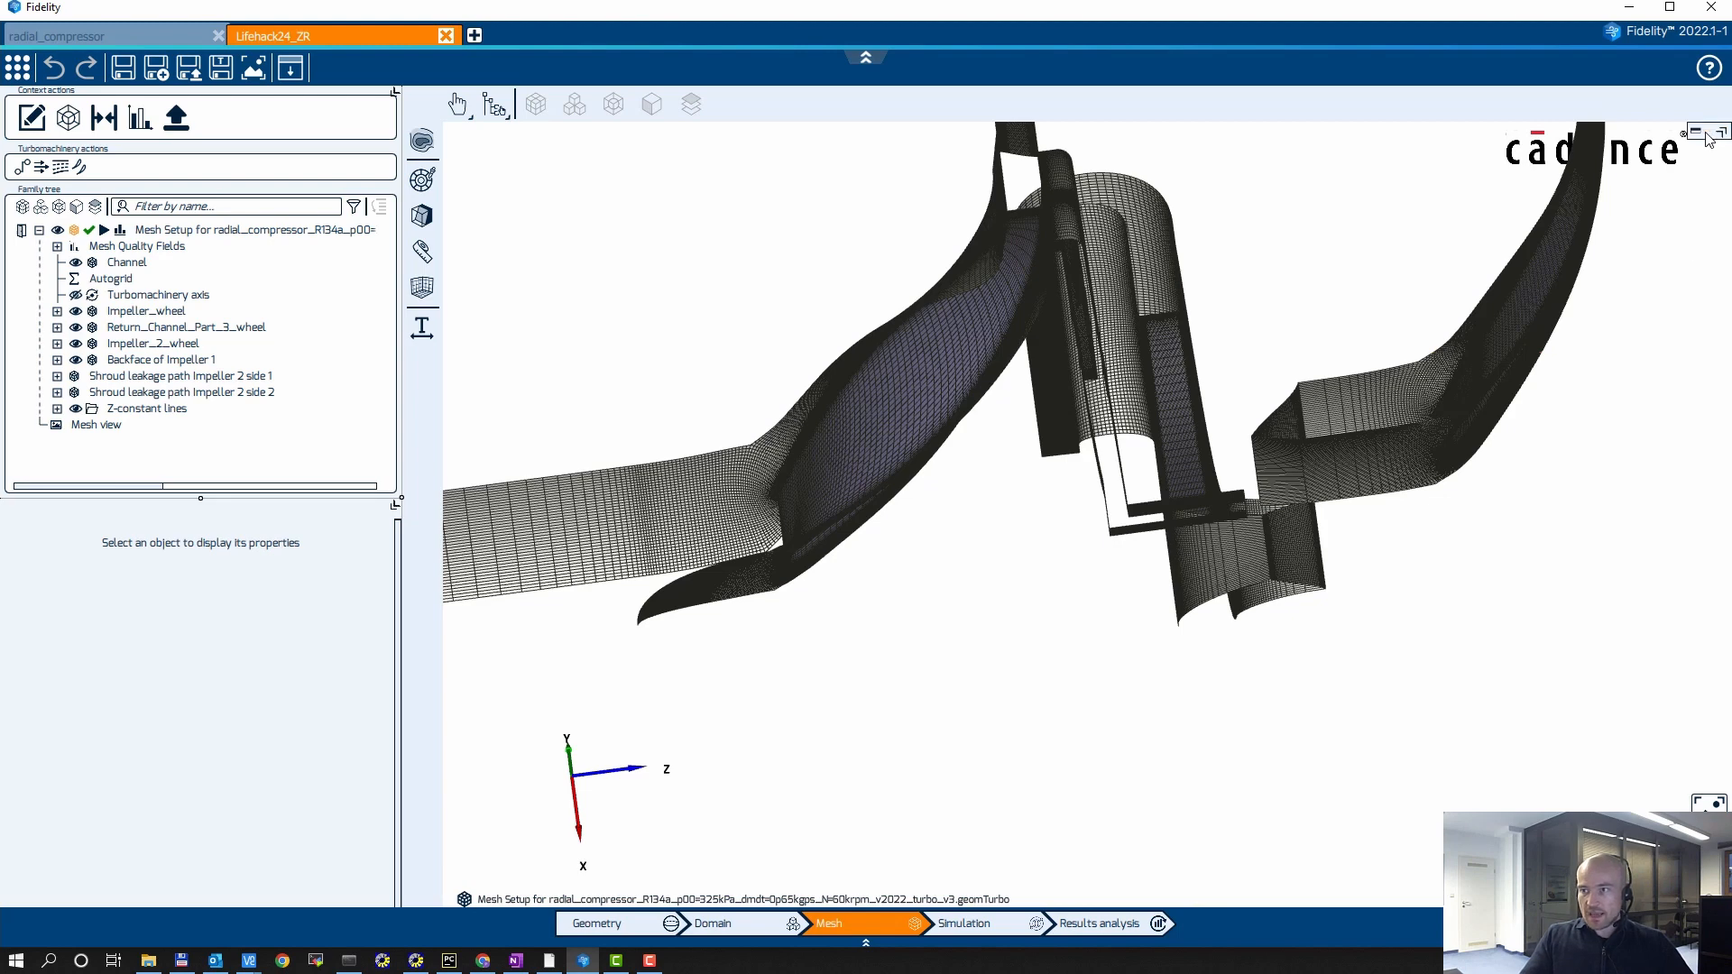
Restore the multi-view layout, then enlarge the meridional view around the second impeller and its shroud leakage path
{"action": "left_click", "coordinate": [1724, 129]}
{"action": "middle_click_drag", "start_coordinate": [790, 305], "coordinate": [831, 262]}
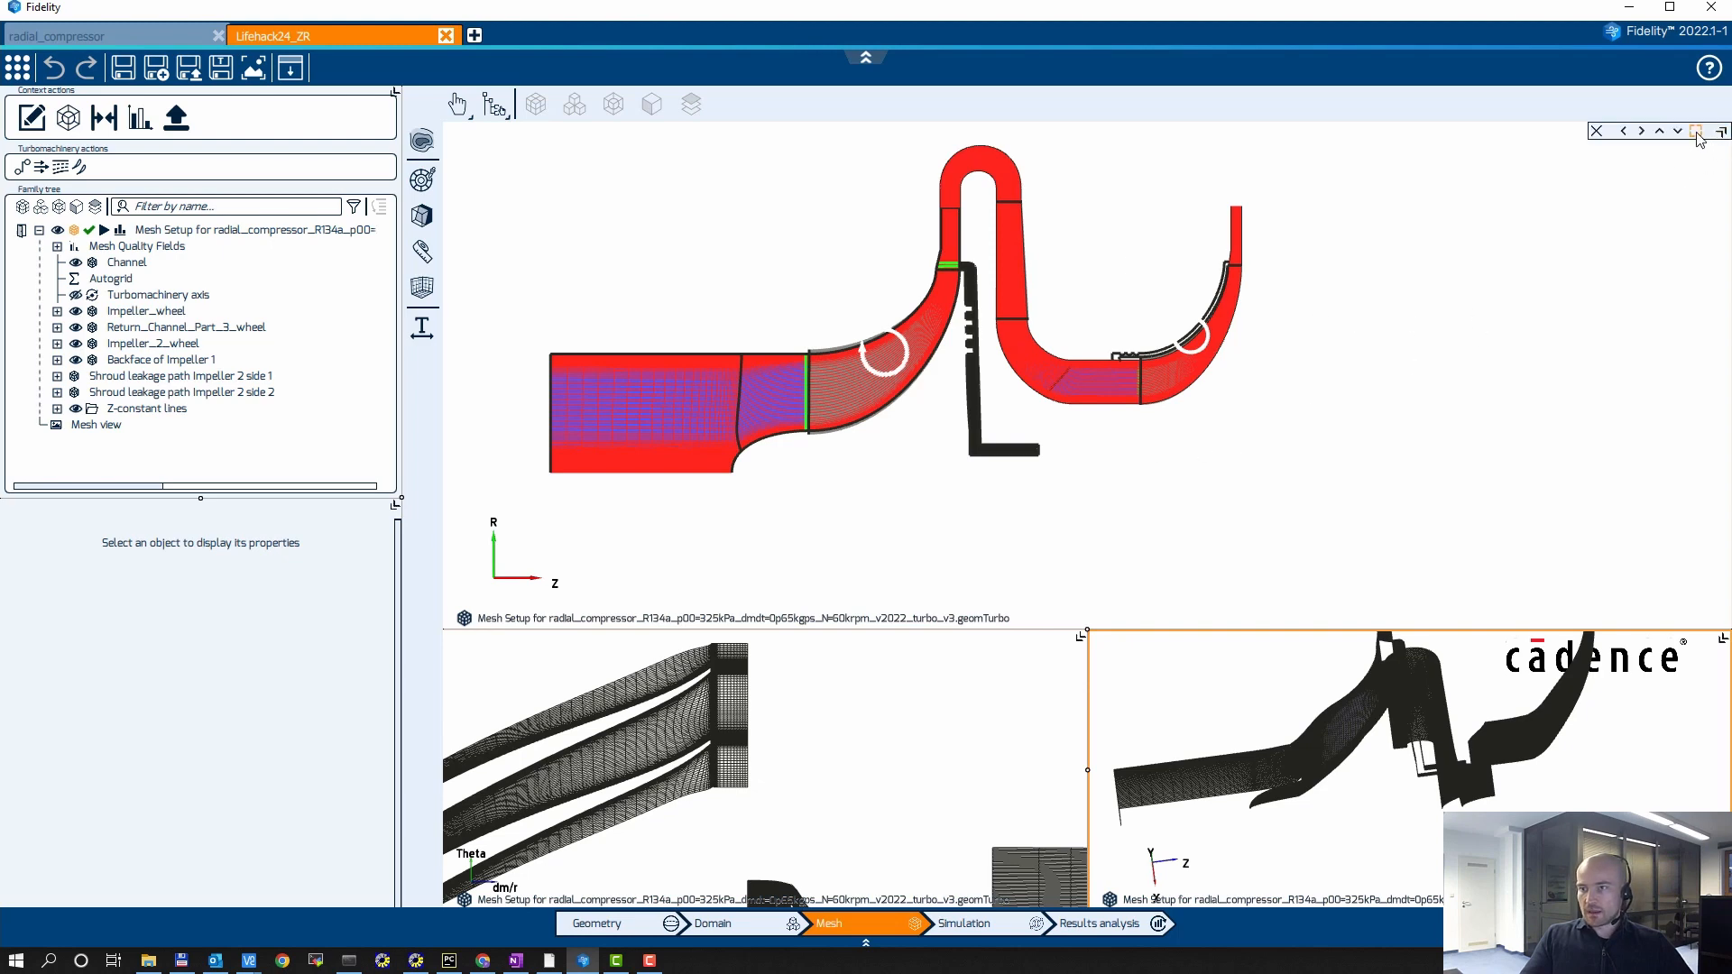
{"action": "left_click", "coordinate": [1696, 132]}
{"action": "scroll", "coordinate": [1223, 465], "scroll_direction": "up", "scroll_amount": 3}
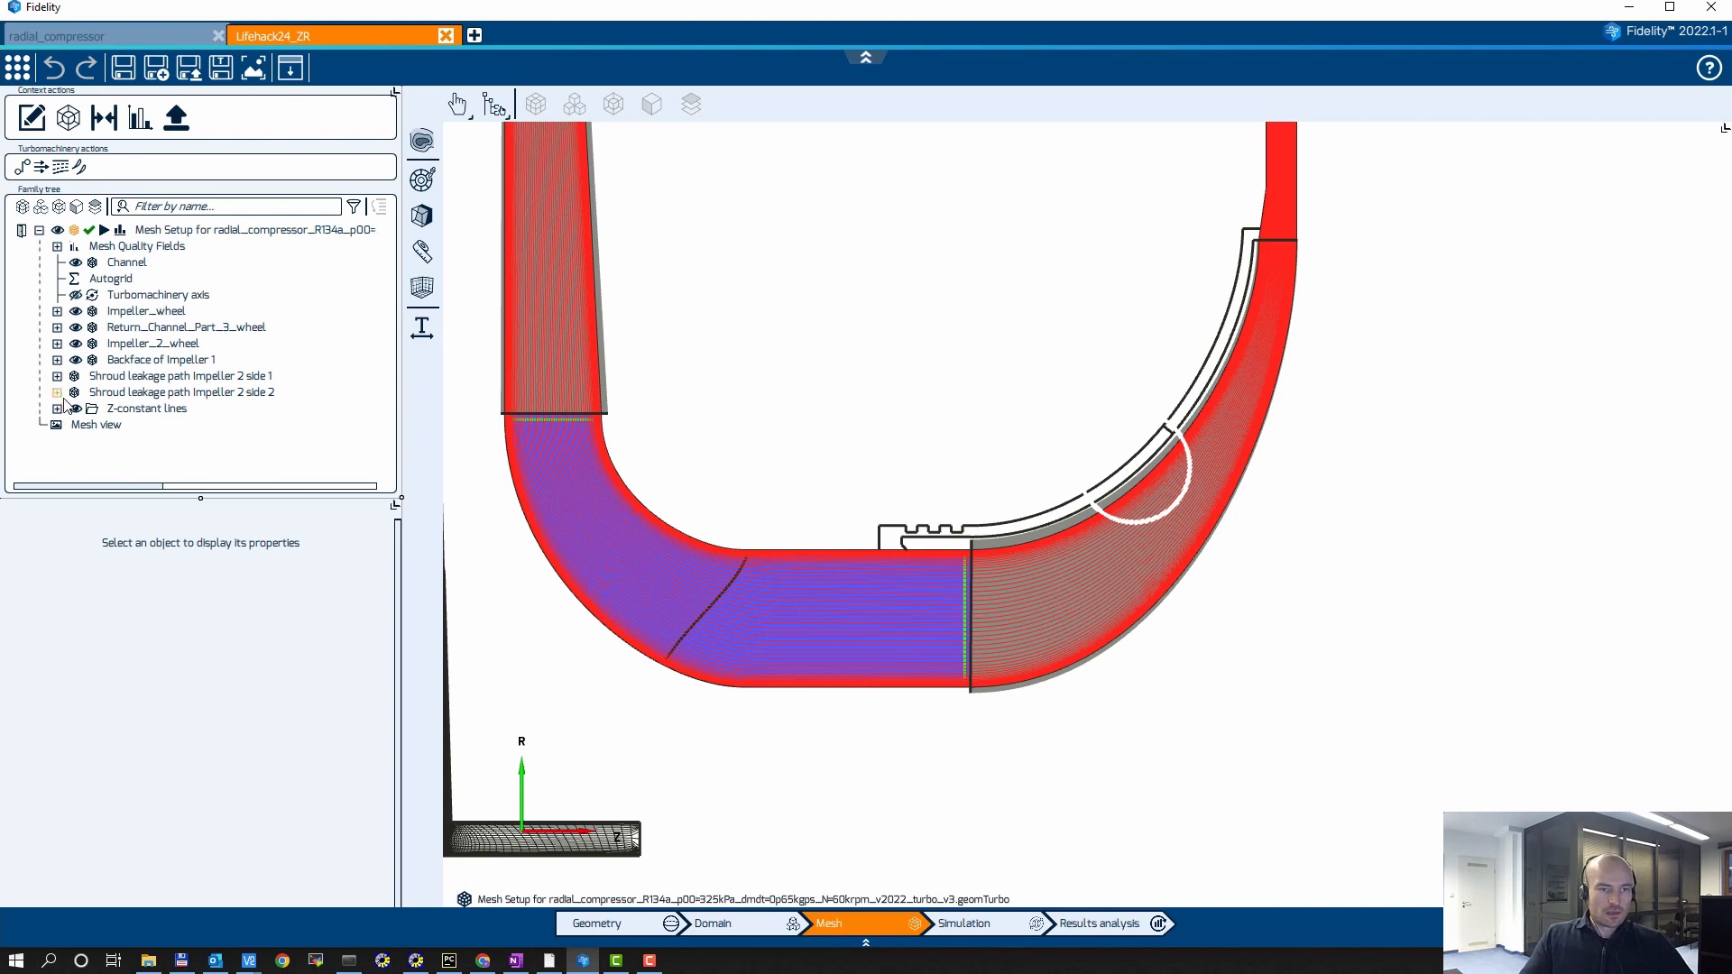
Set the max expansion ratio along boundary to 1.3 for Shroud leakage path Impeller 2 side 1
{"action": "left_click", "coordinate": [167, 378]}
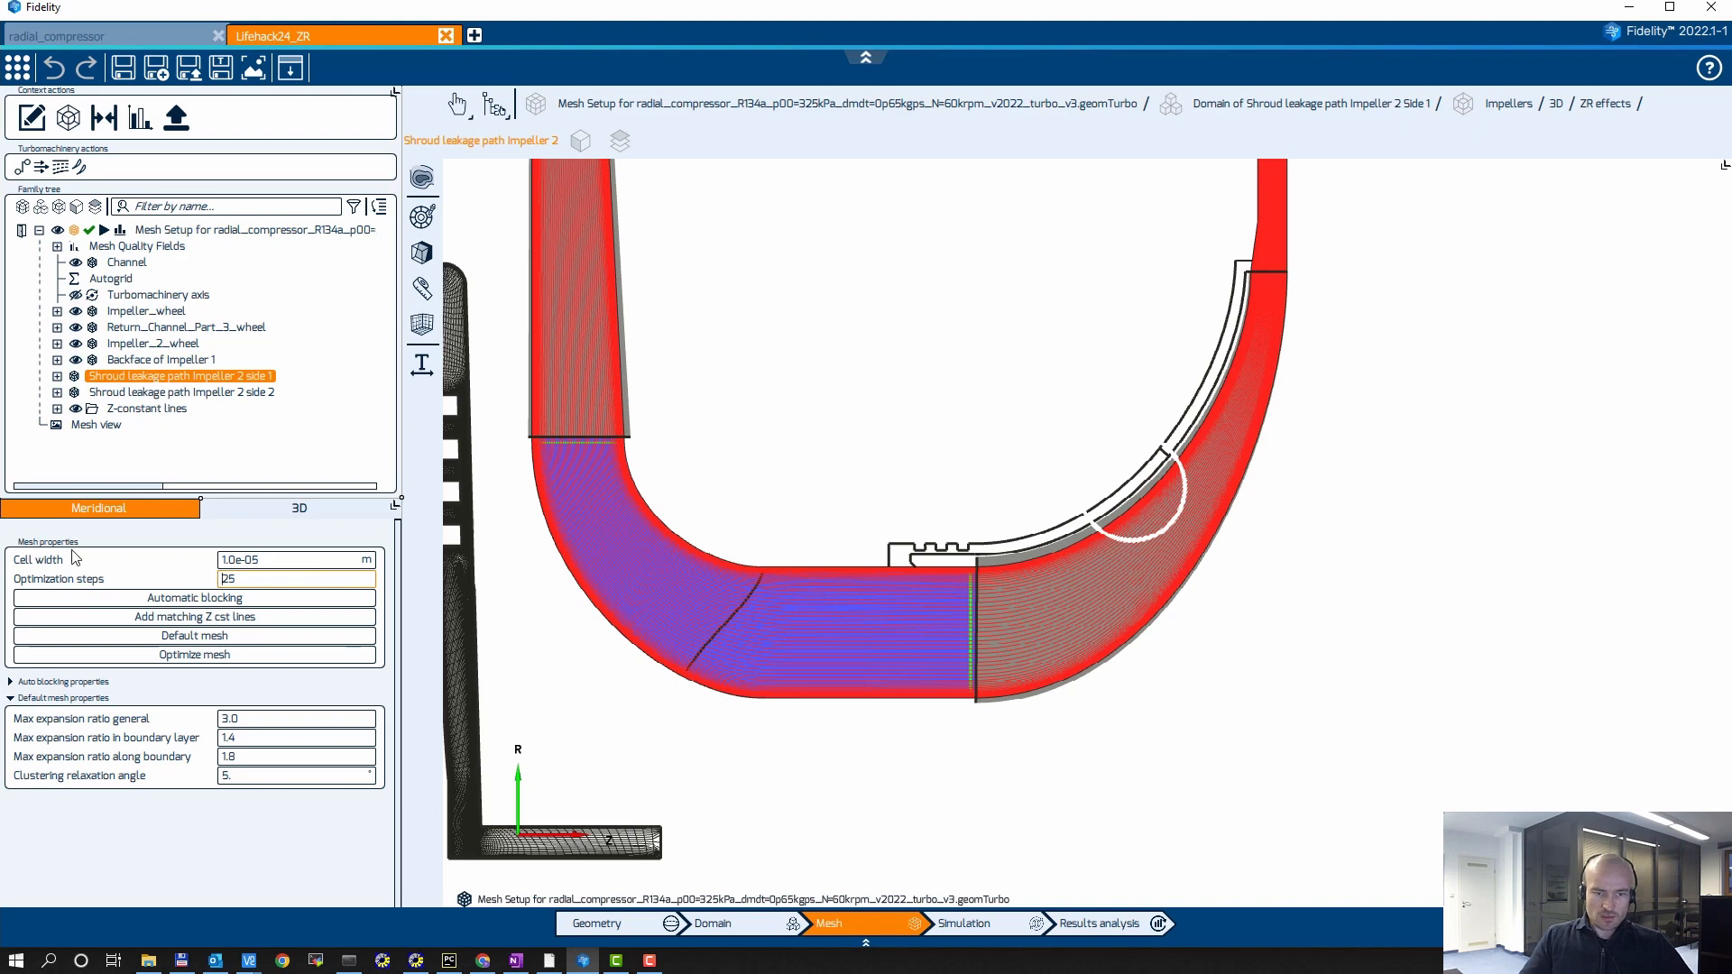
{"action": "left_click", "coordinate": [261, 761]}
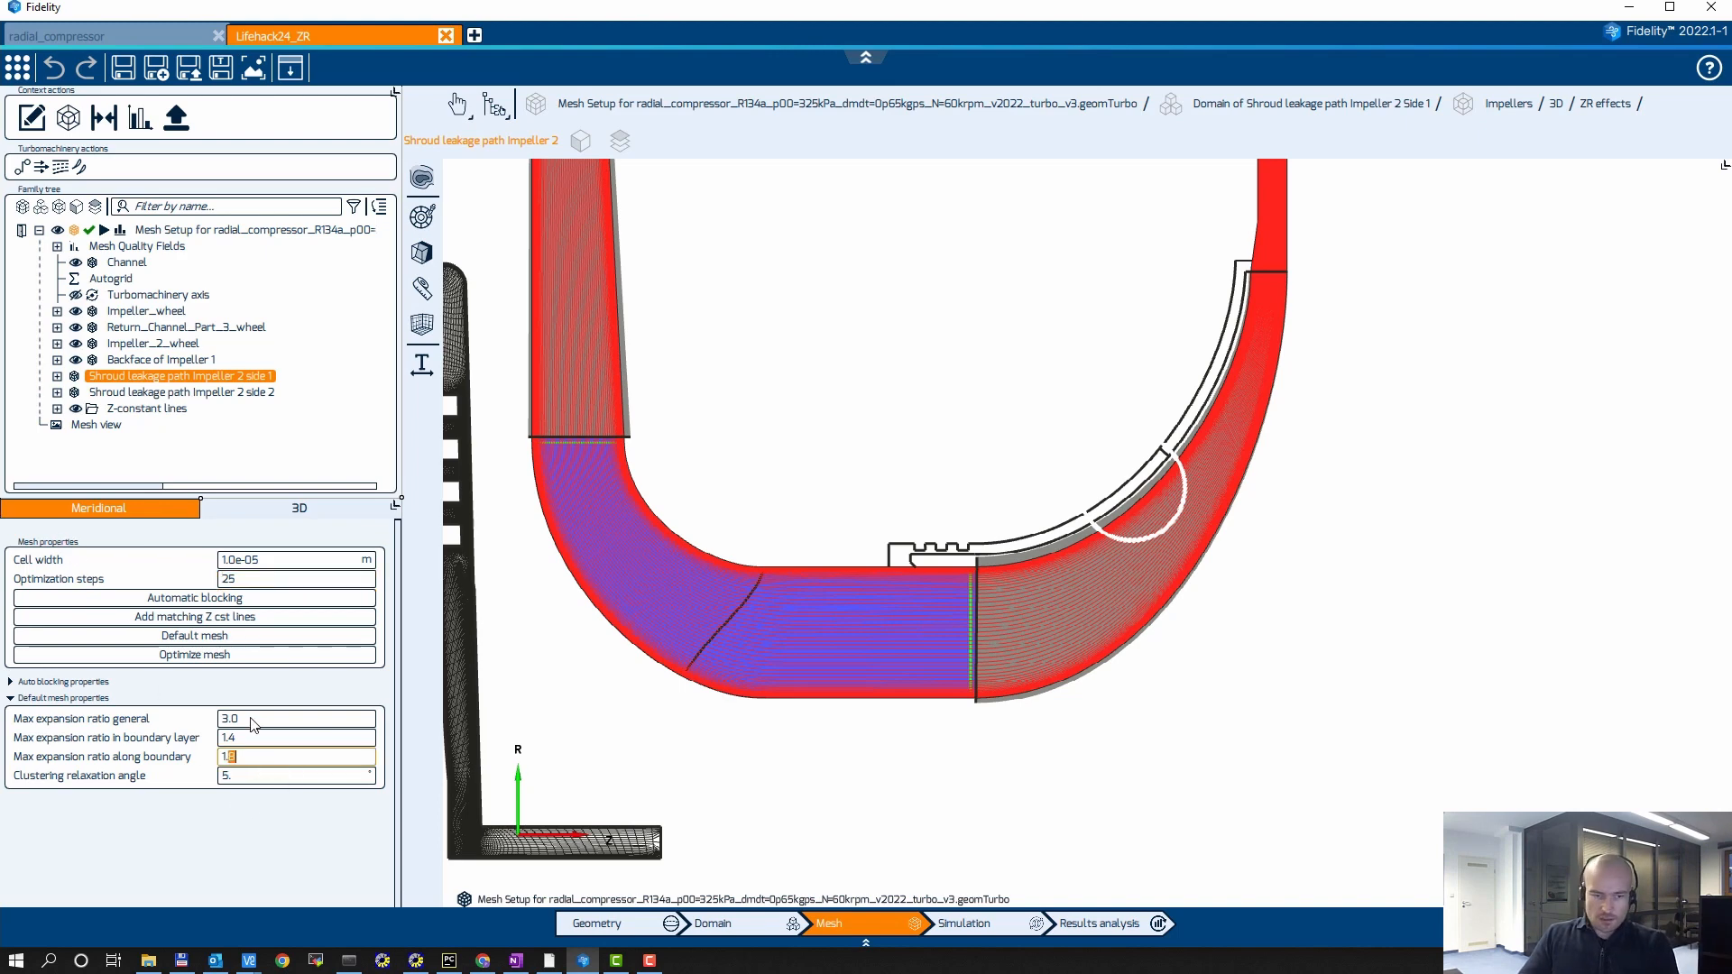
{"action": "type", "text": "3"}
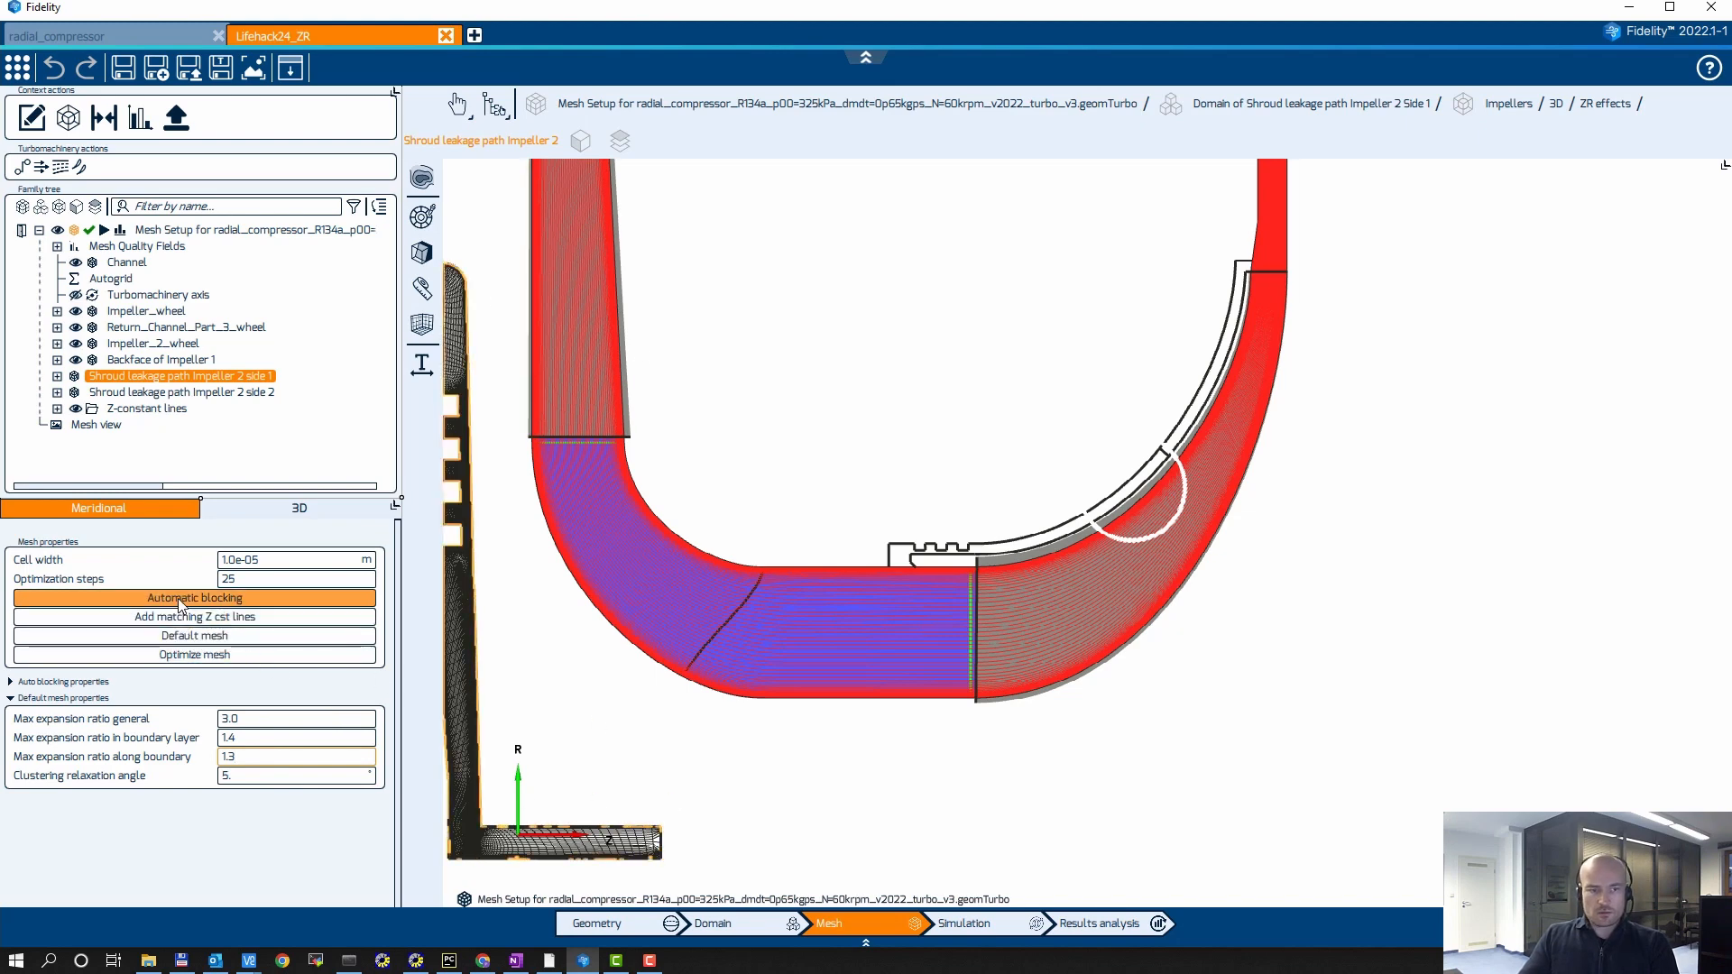
Run automatic blocking on Shroud leakage path Impeller 2 side 1 and check the mesh around the labyrinth
{"action": "left_click", "coordinate": [238, 602]}
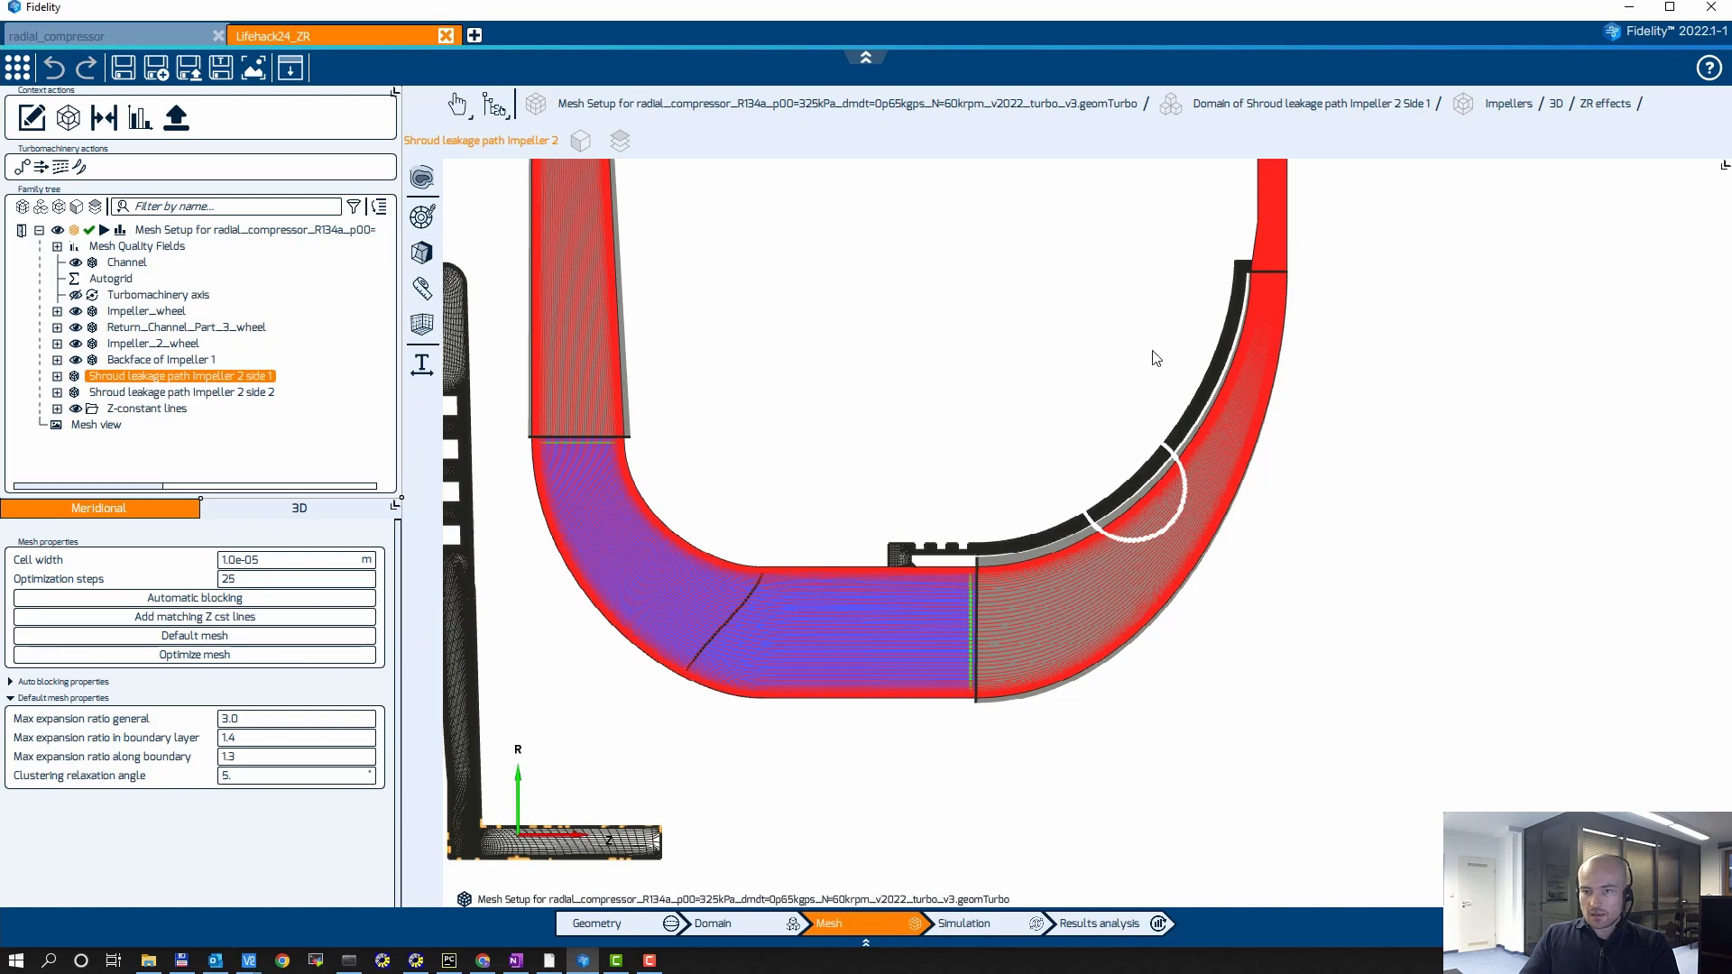
{"action": "scroll", "coordinate": [935, 467], "scroll_direction": "up", "scroll_amount": 3}
{"action": "scroll", "coordinate": [963, 514], "scroll_direction": "up", "scroll_amount": 5}
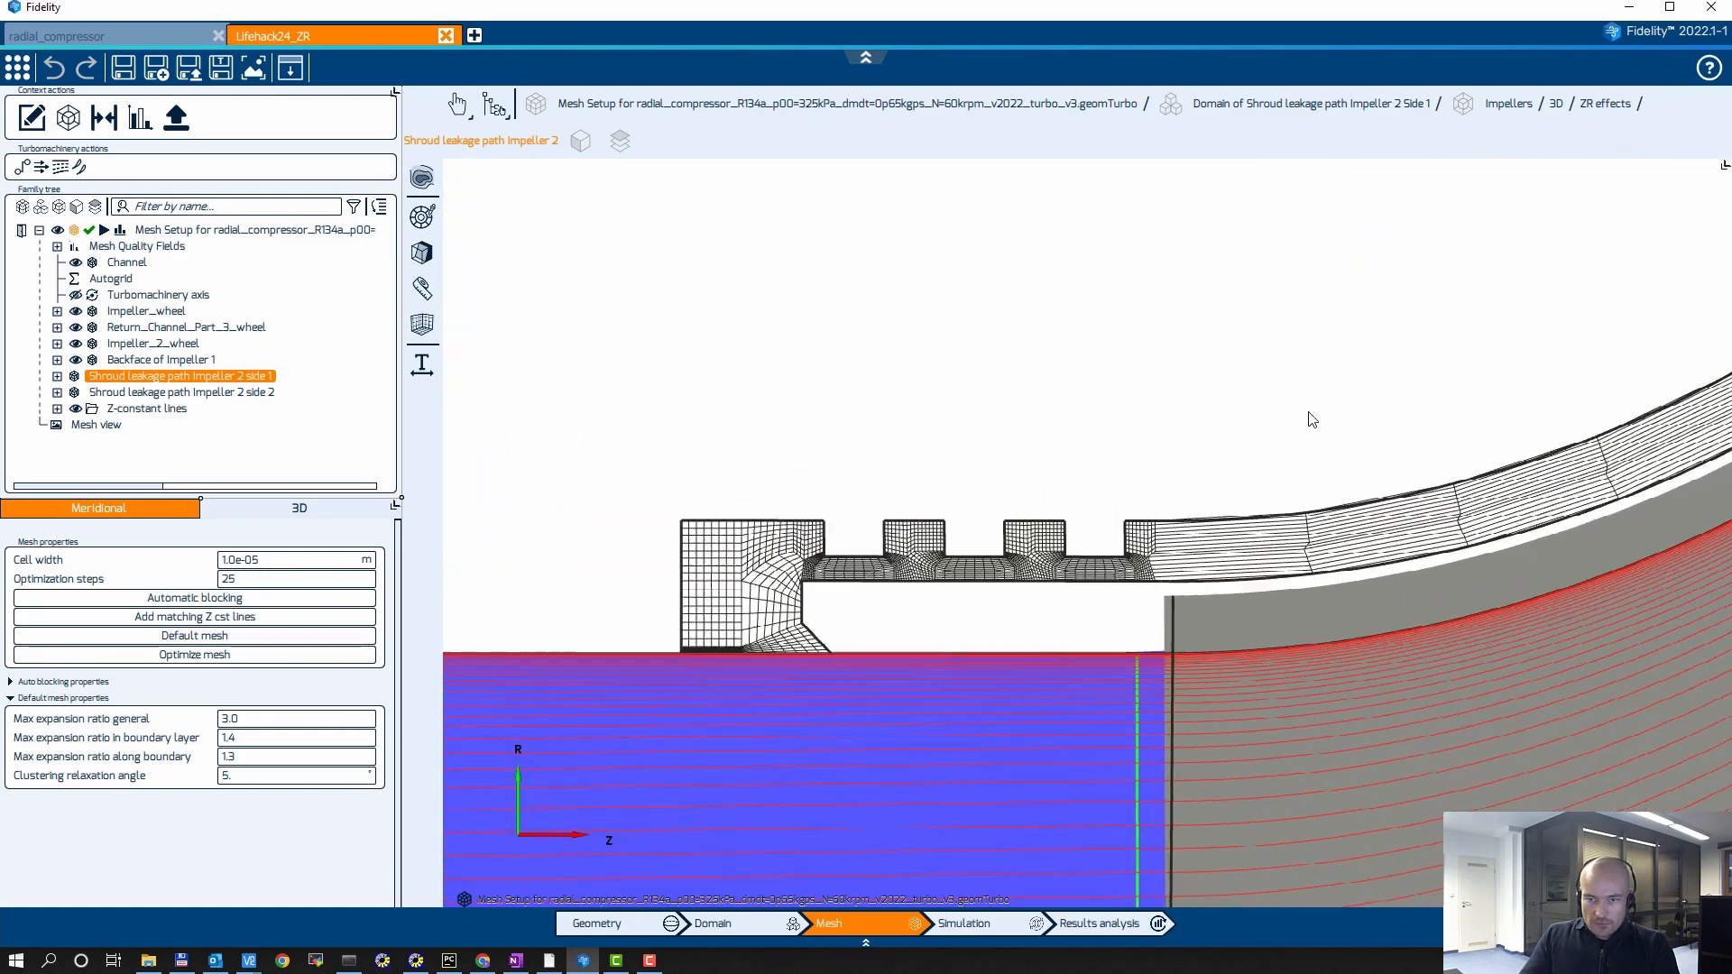
{"action": "scroll", "coordinate": [1013, 348], "scroll_direction": "down", "scroll_amount": 5}
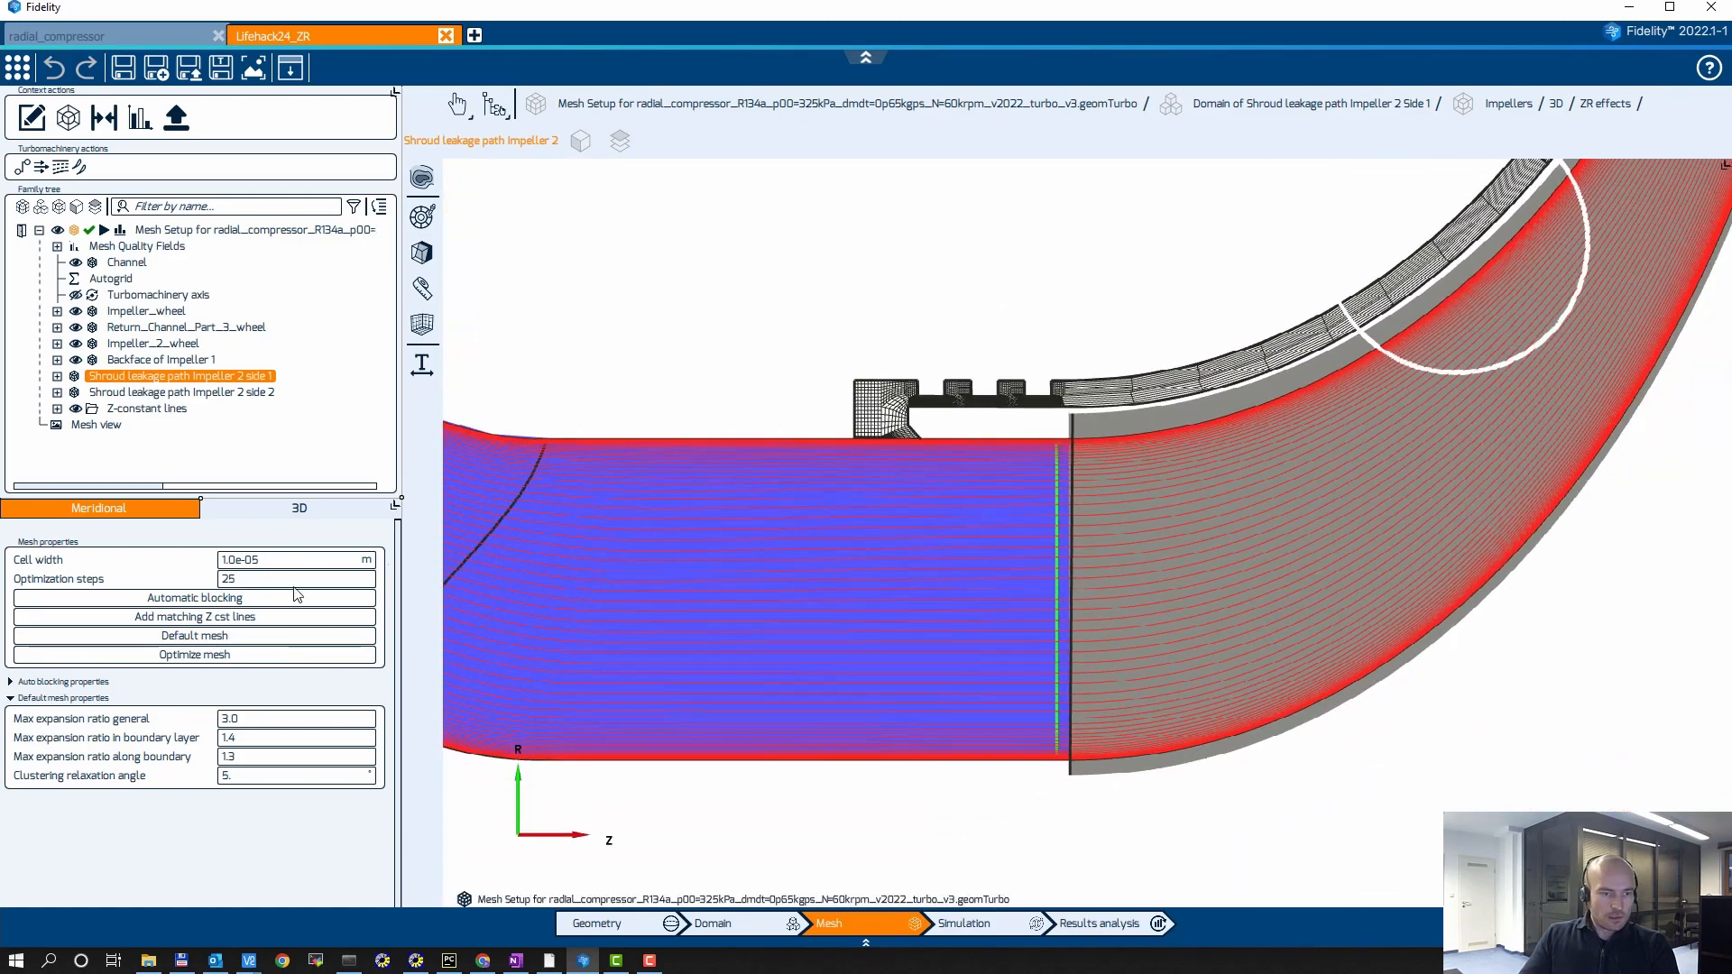
Disable H topology around corners and around thin films in the leakage path's auto blocking properties
{"action": "left_click", "coordinate": [11, 683]}
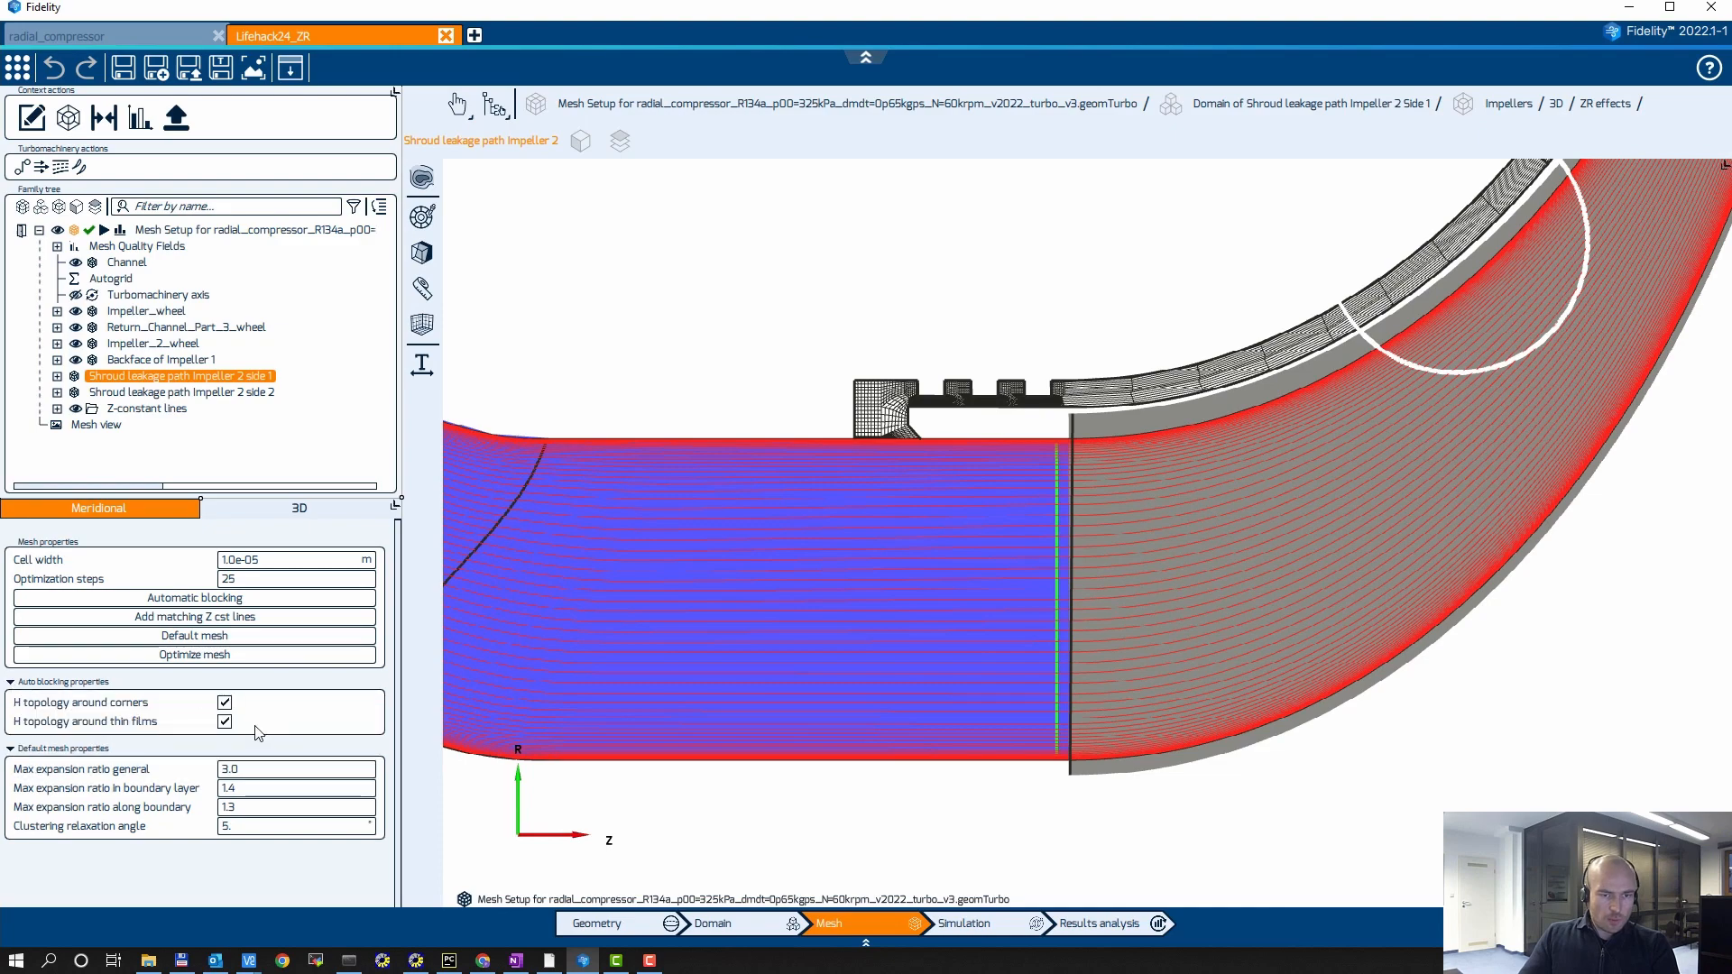
{"action": "left_click", "coordinate": [225, 701]}
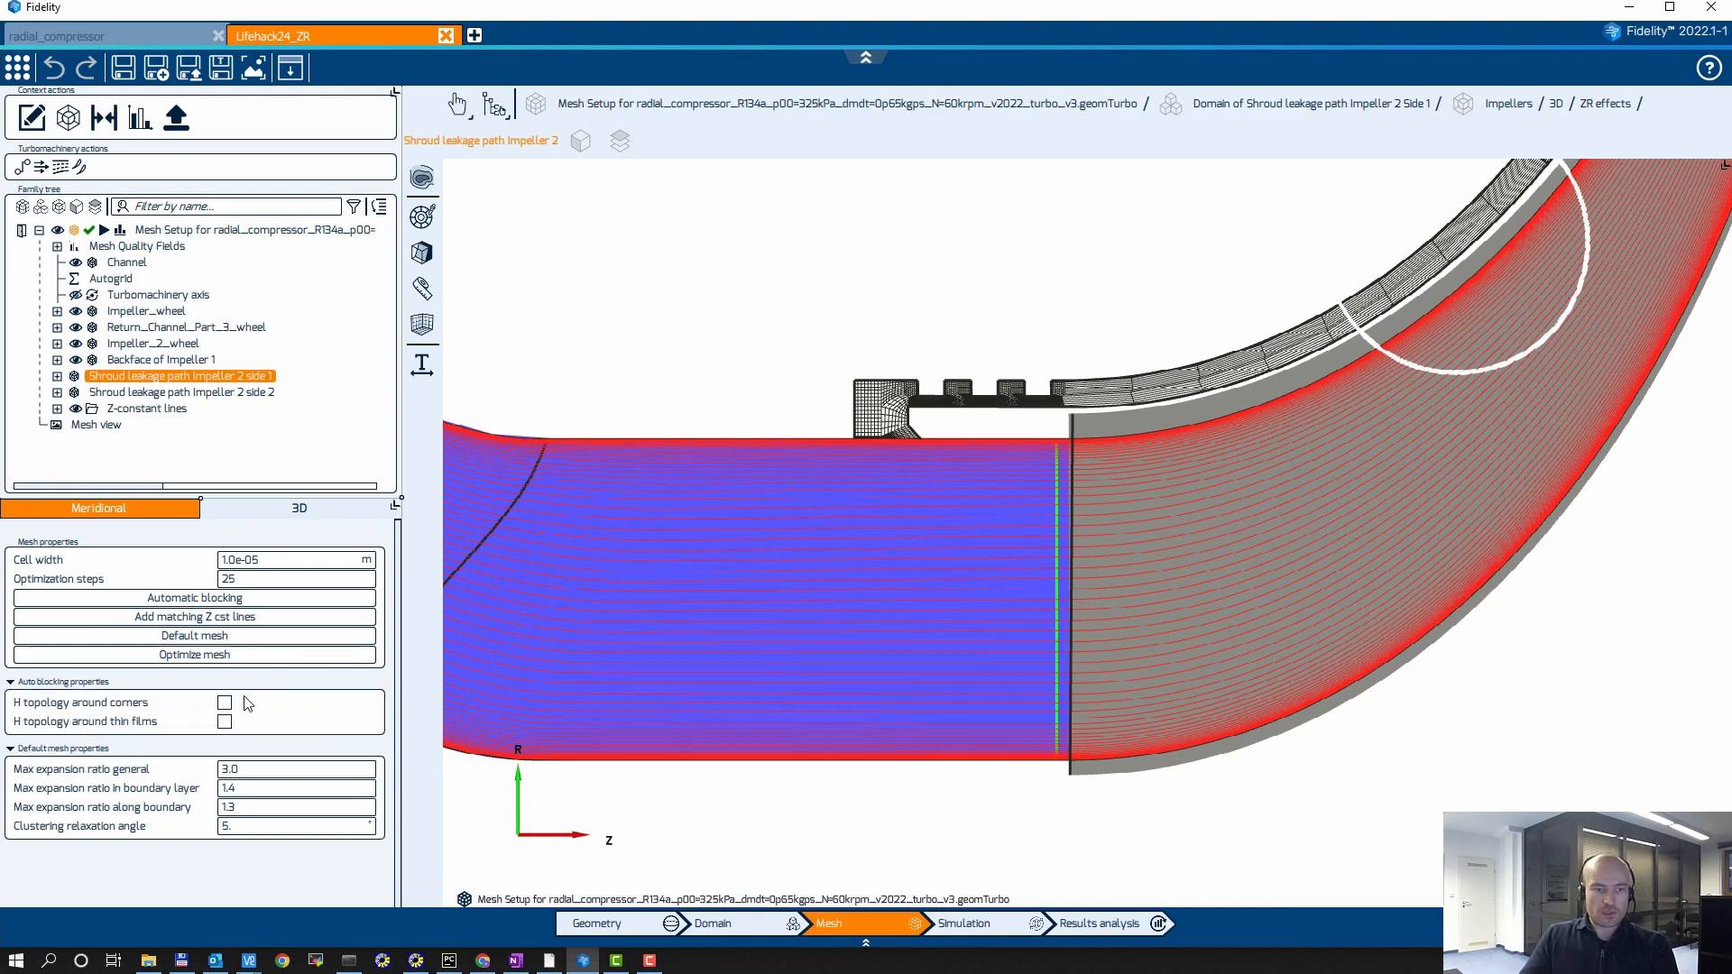
{"action": "middle_click_drag", "start_coordinate": [958, 248], "coordinate": [840, 325]}
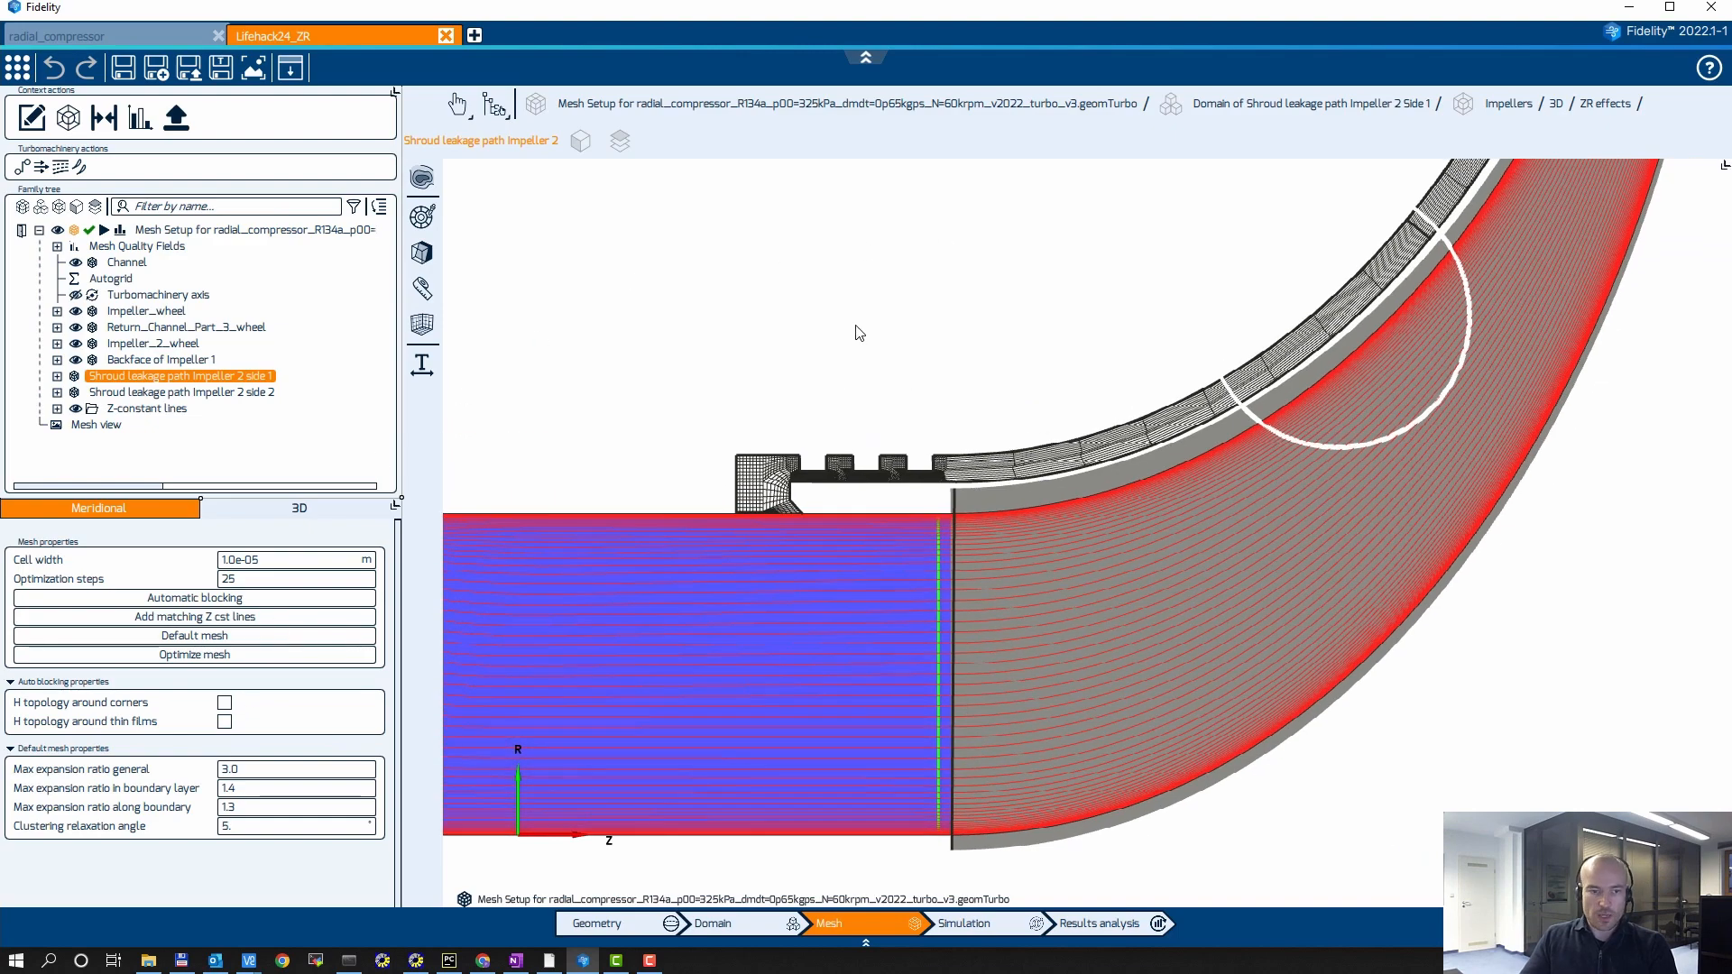
Regenerate the leakage path's automatic blocking and default mesh, then optimize the 2D mesh with 25 steps
{"action": "scroll", "coordinate": [1016, 263], "scroll_direction": "down", "scroll_amount": 3}
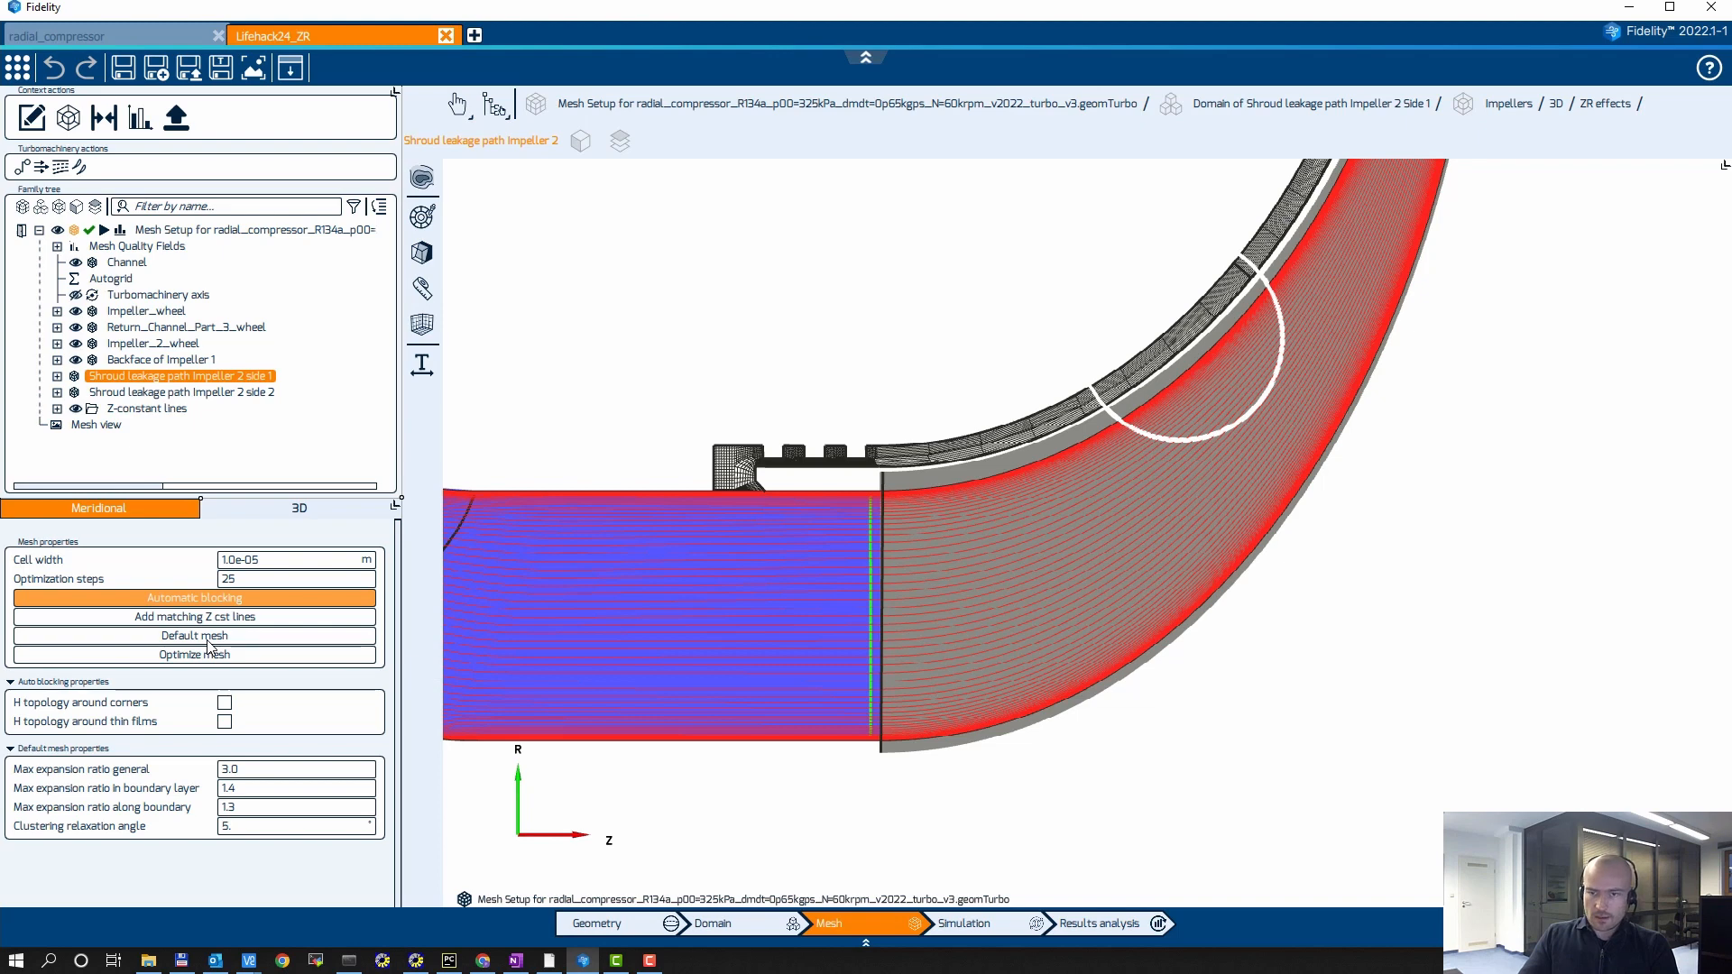
{"action": "left_click", "coordinate": [208, 641]}
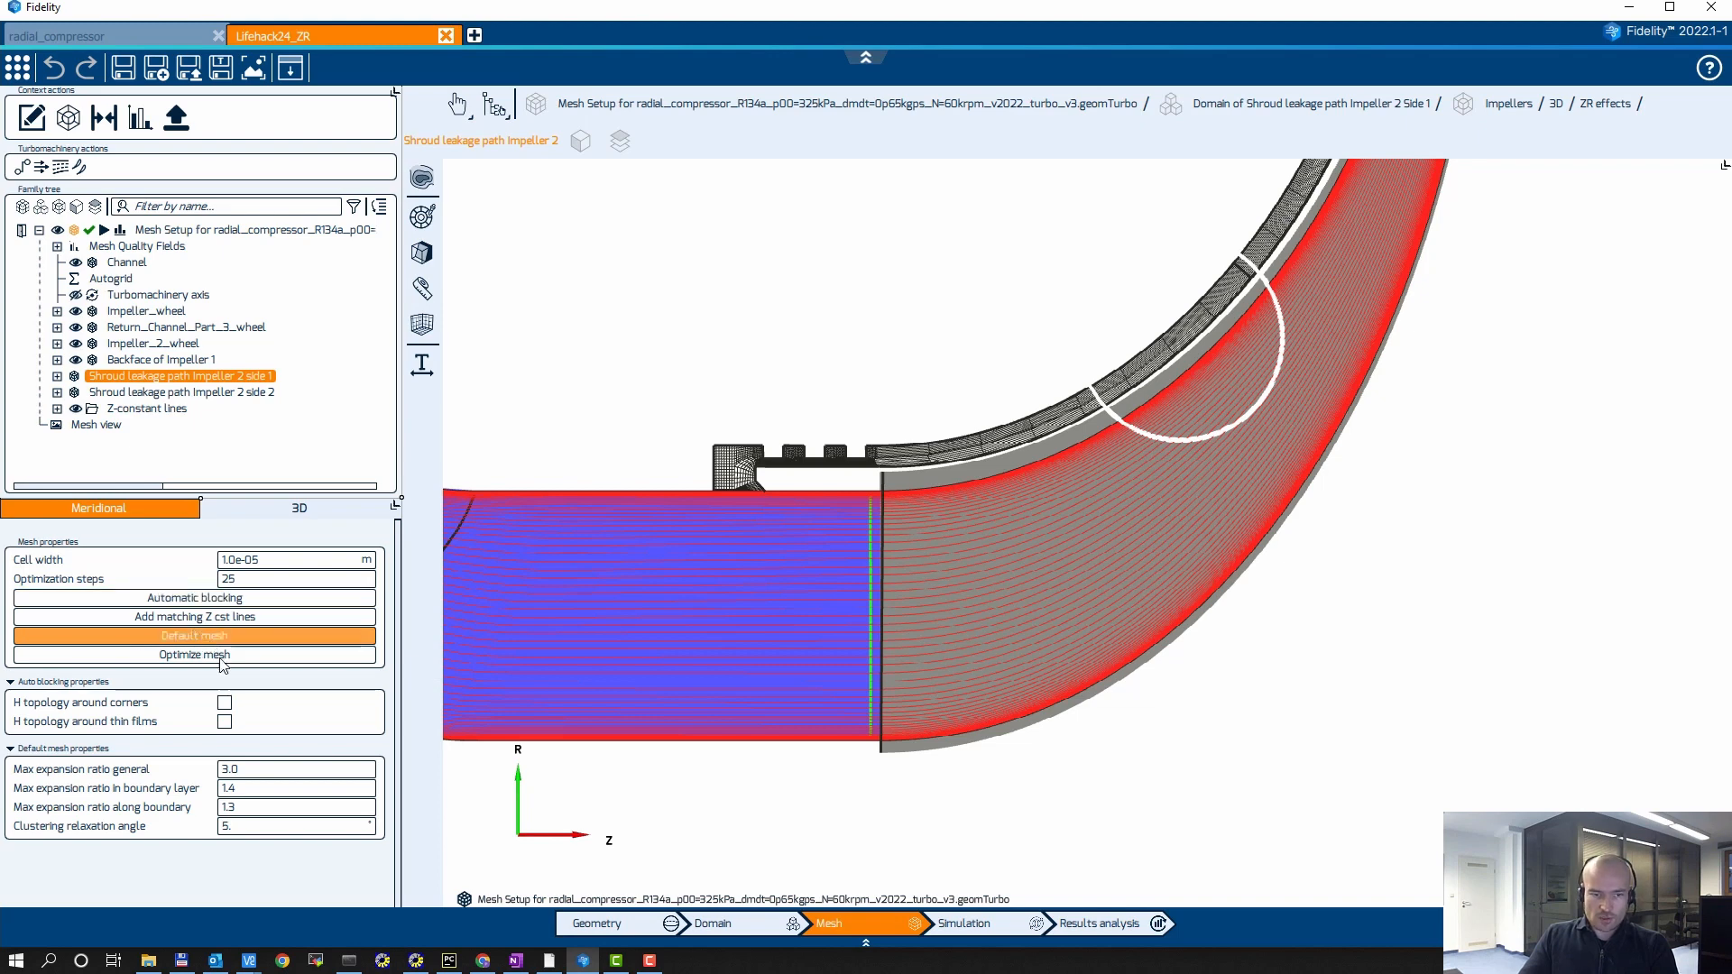
{"action": "left_click", "coordinate": [219, 657]}
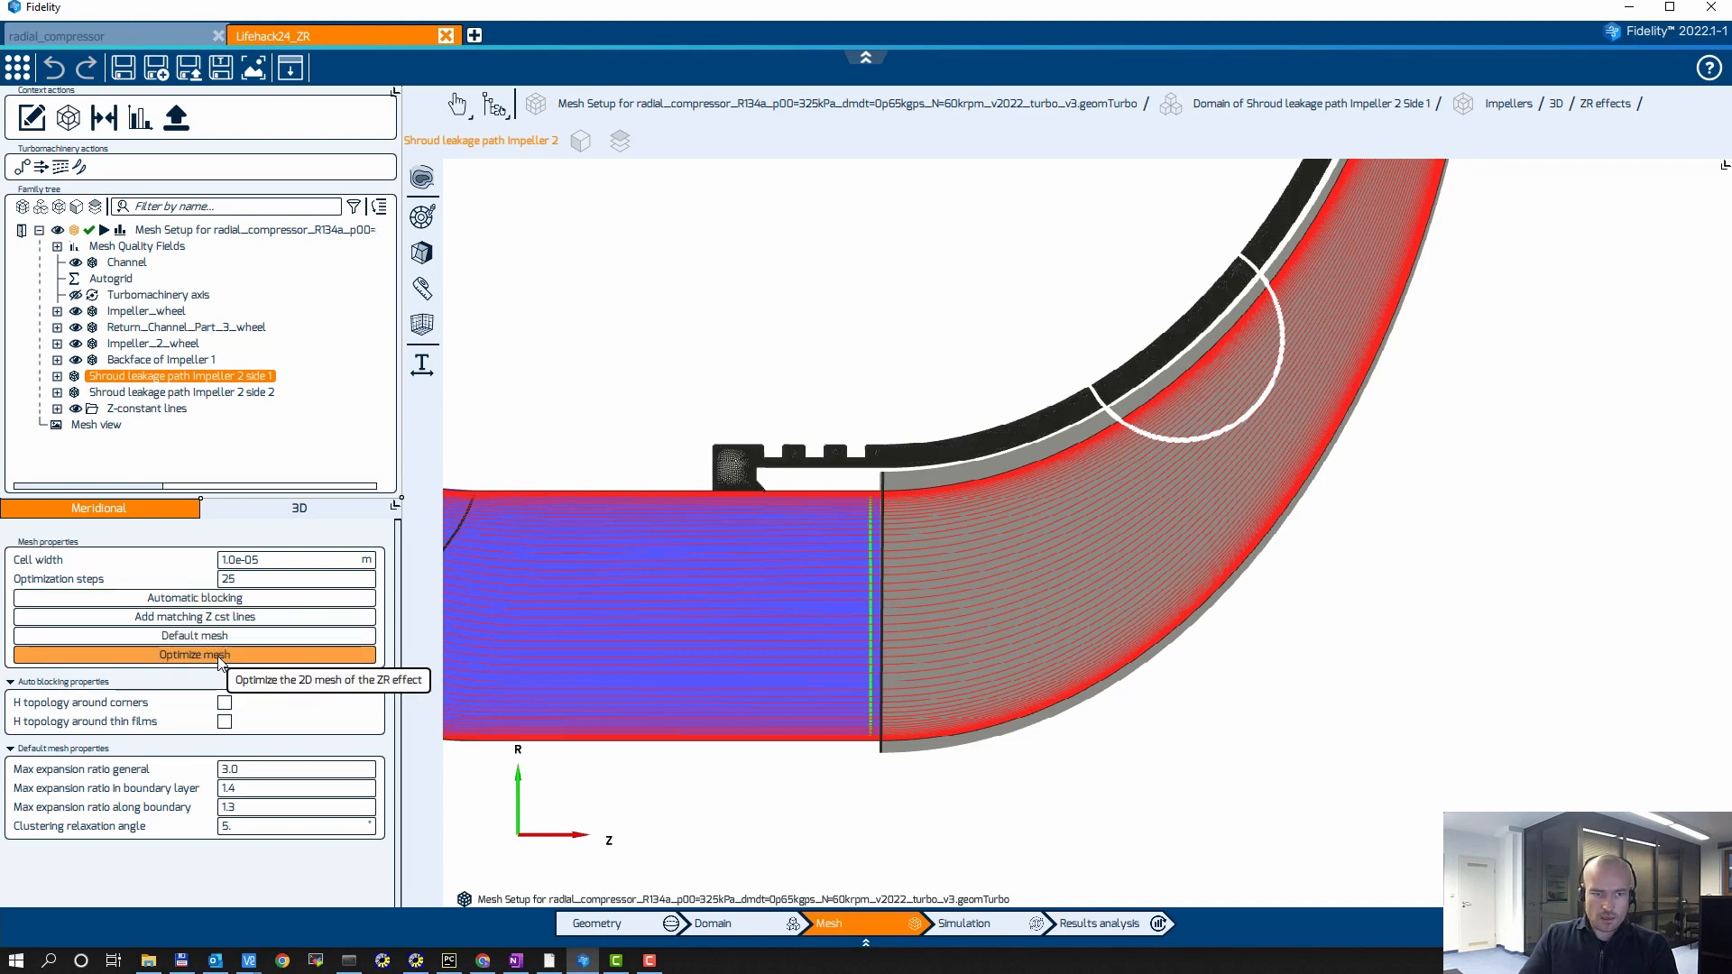
Examine the optimized 2D mesh along the shroud leakage path, from the labyrinth to its connection at the second impeller's outlet
{"action": "scroll", "coordinate": [830, 510], "scroll_direction": "up", "scroll_amount": 10}
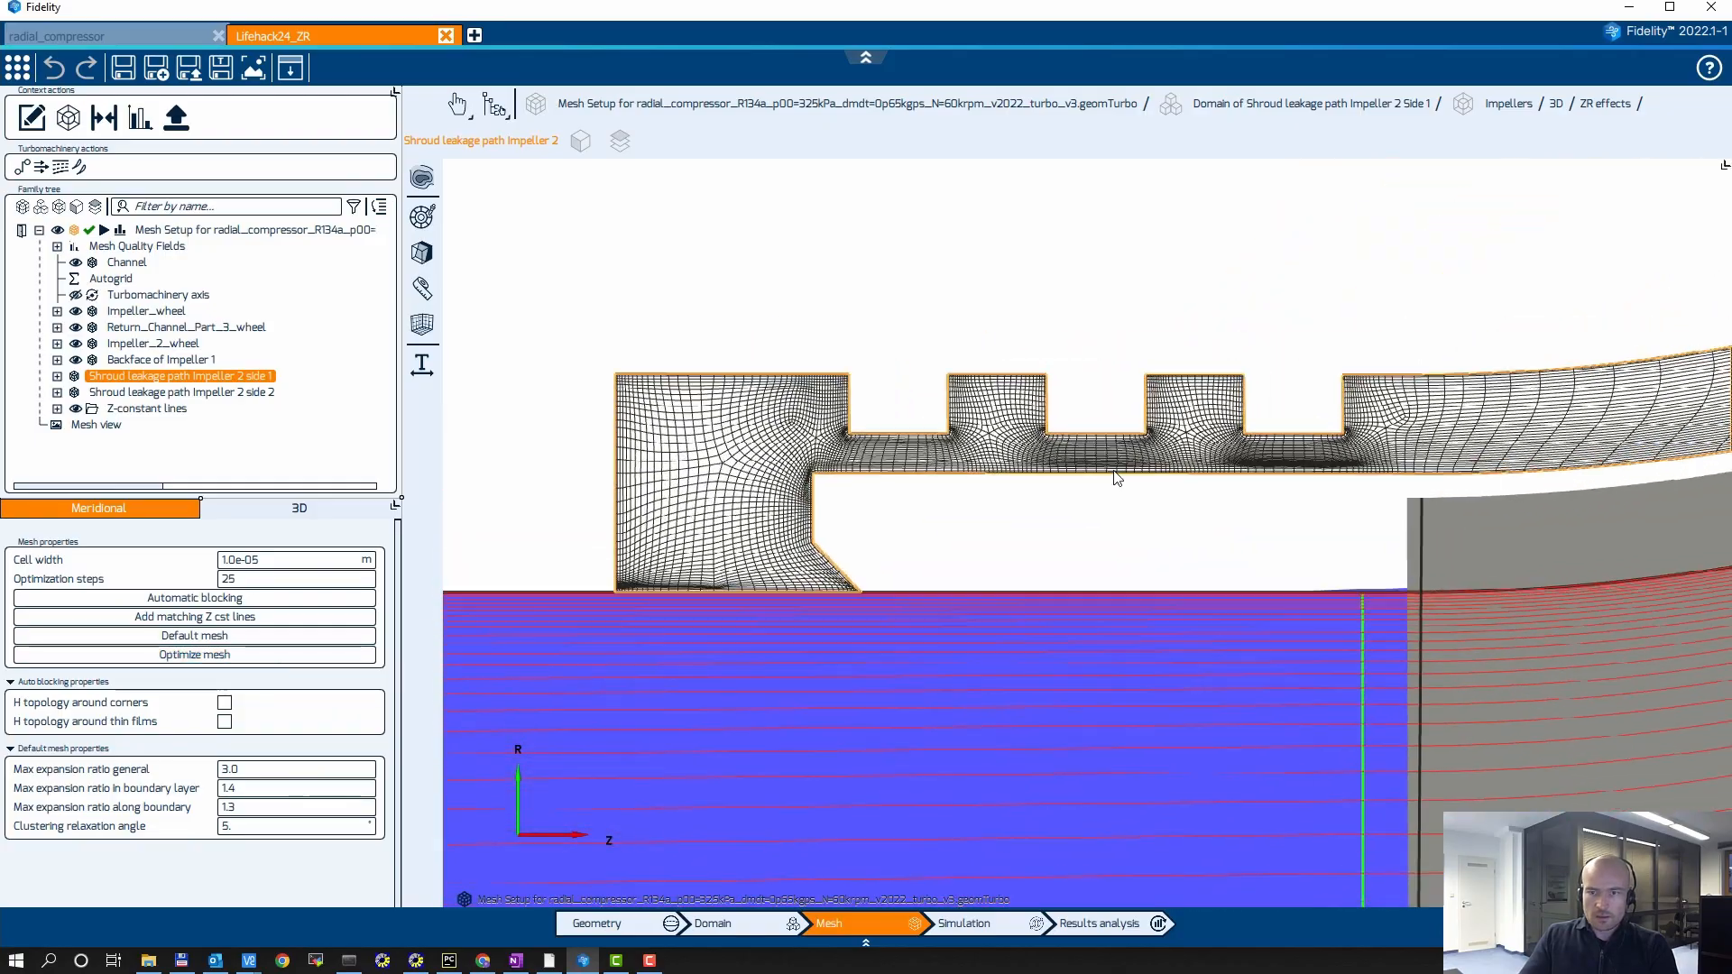
{"action": "scroll", "coordinate": [1283, 436], "scroll_direction": "up", "scroll_amount": 3}
{"action": "middle_click_drag", "start_coordinate": [1403, 435], "coordinate": [885, 614]}
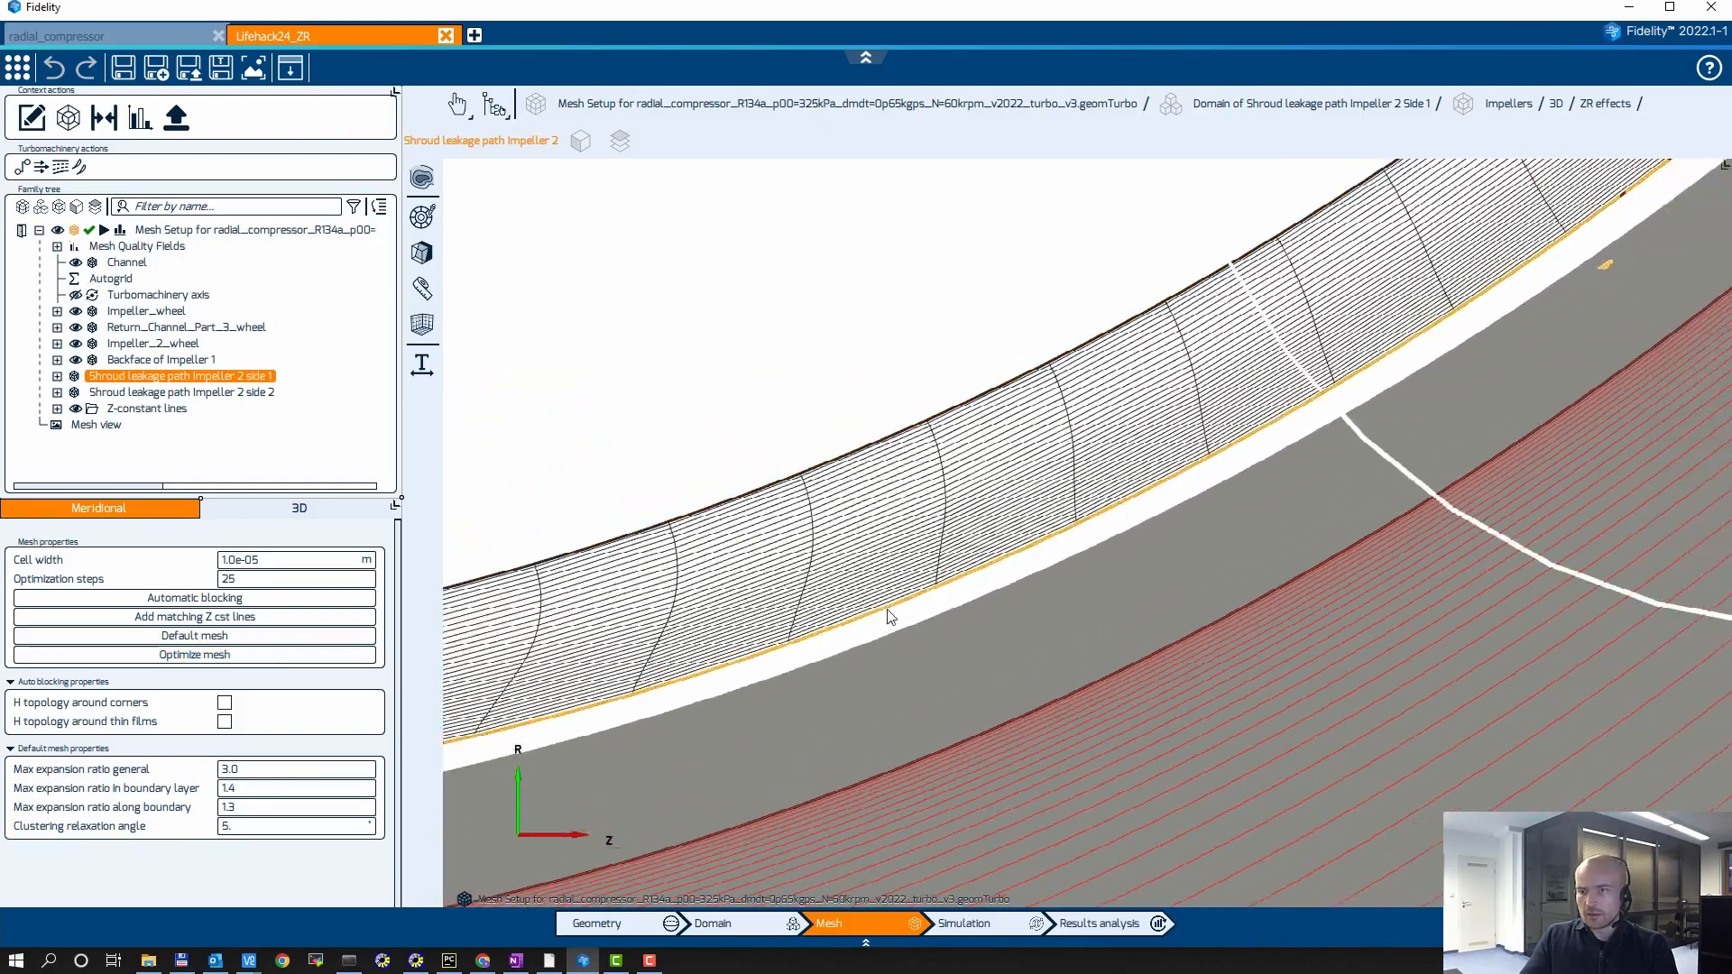
{"action": "middle_click_drag", "start_coordinate": [1434, 401], "coordinate": [1082, 677]}
{"action": "middle_click_drag", "start_coordinate": [1470, 311], "coordinate": [1137, 631]}
{"action": "middle_click_drag", "start_coordinate": [1312, 361], "coordinate": [1104, 573]}
{"action": "scroll", "coordinate": [1169, 521], "scroll_direction": "up", "scroll_amount": 2}
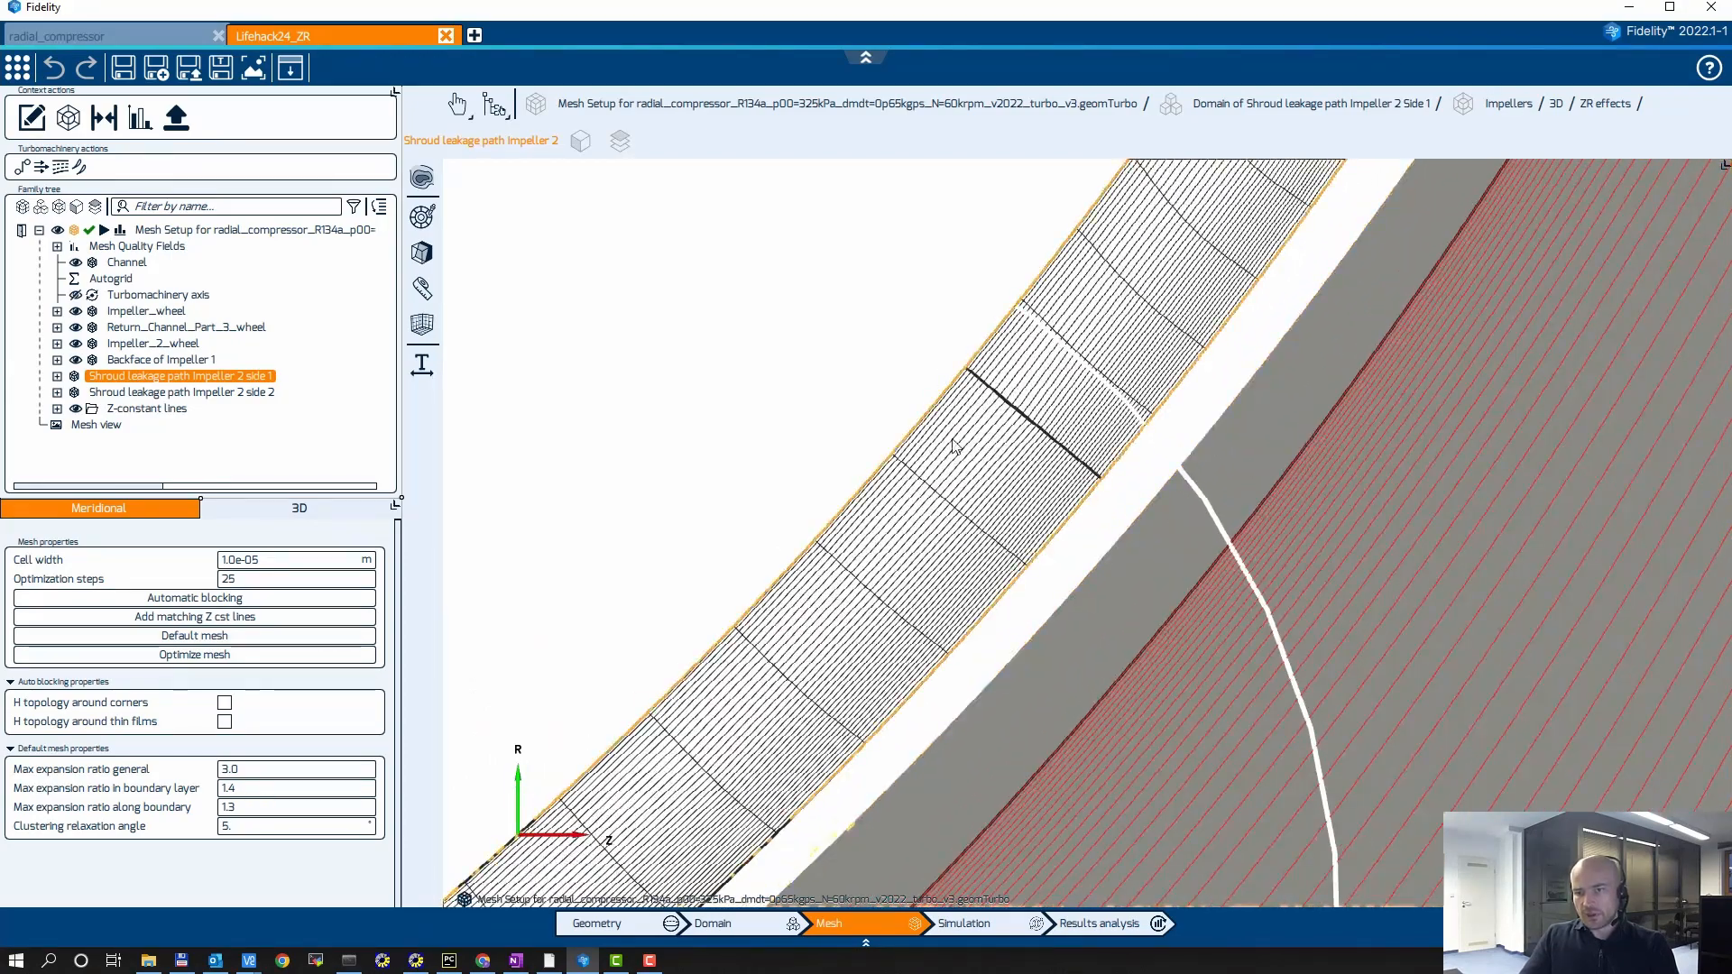
{"action": "scroll", "coordinate": [1096, 361], "scroll_direction": "down", "scroll_amount": 3}
{"action": "middle_click_drag", "start_coordinate": [1272, 291], "coordinate": [1043, 619]}
{"action": "middle_click_drag", "start_coordinate": [1438, 216], "coordinate": [1249, 577]}
{"action": "middle_click_drag", "start_coordinate": [1299, 230], "coordinate": [1164, 668]}
{"action": "scroll", "coordinate": [928, 241], "scroll_direction": "up", "scroll_amount": 2}
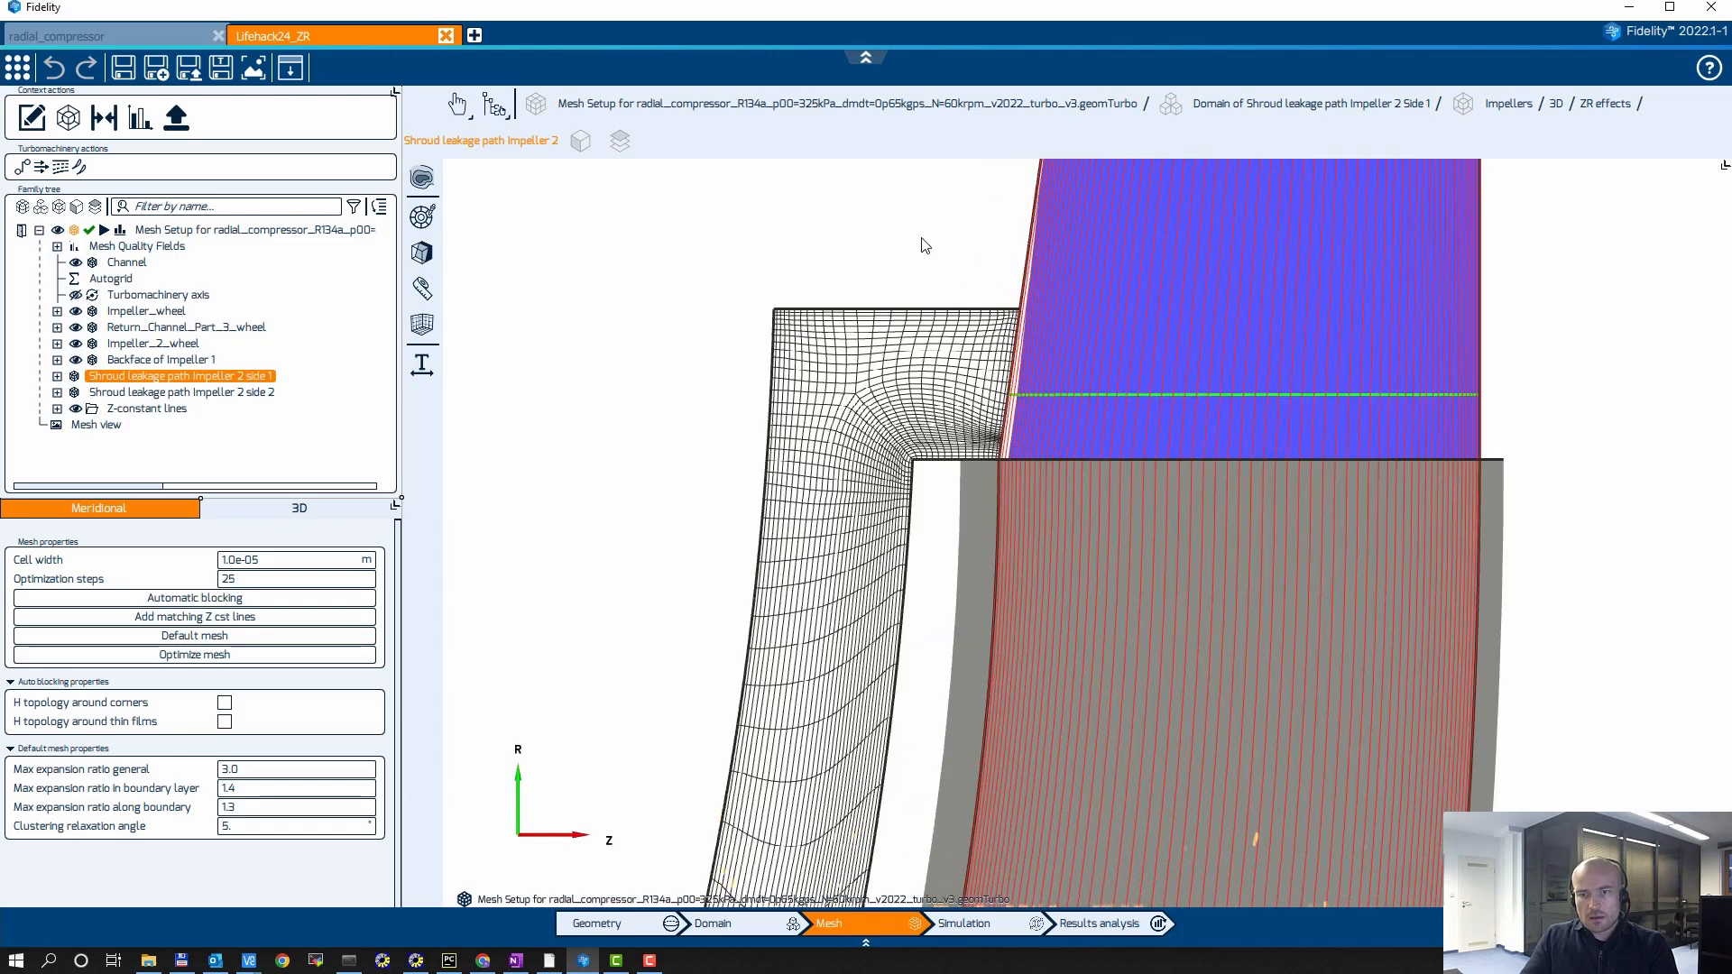
{"action": "scroll", "coordinate": [925, 245], "scroll_direction": "down", "scroll_amount": 3}
{"action": "middle_click_drag", "start_coordinate": [939, 475], "coordinate": [1029, 342]}
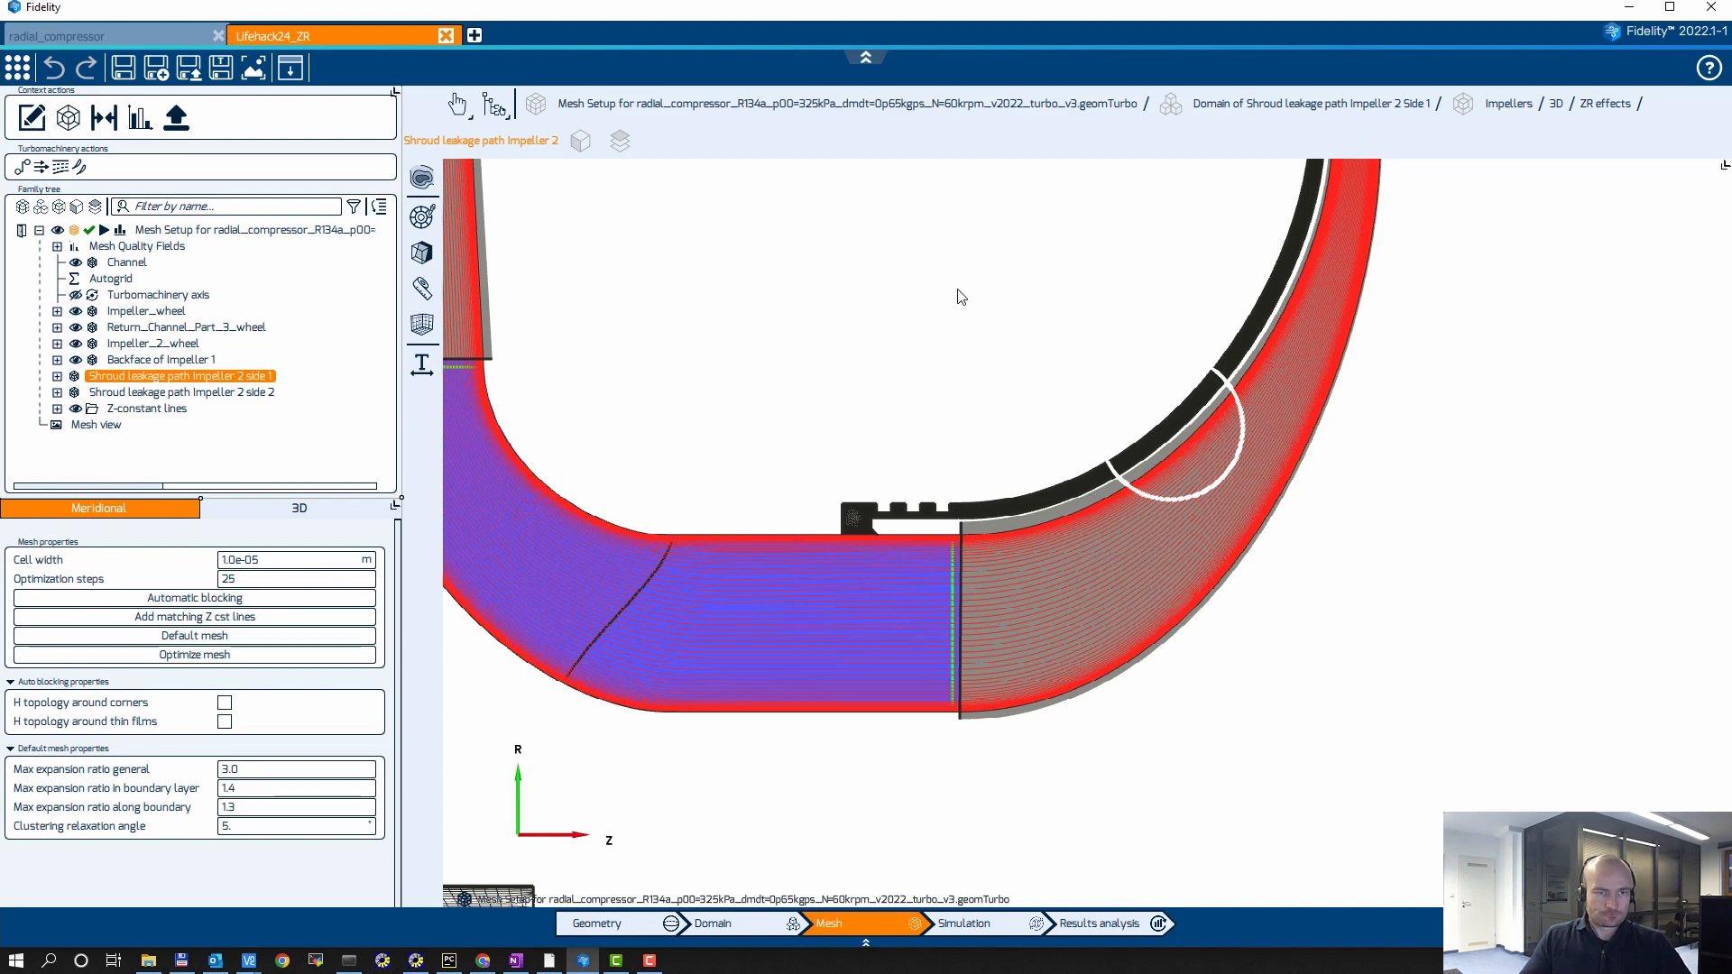
Return to the multi-view layout, select and expand the Impeller_2_wheel row, and enlarge the blade-to-blade view
{"action": "left_click", "coordinate": [1723, 167]}
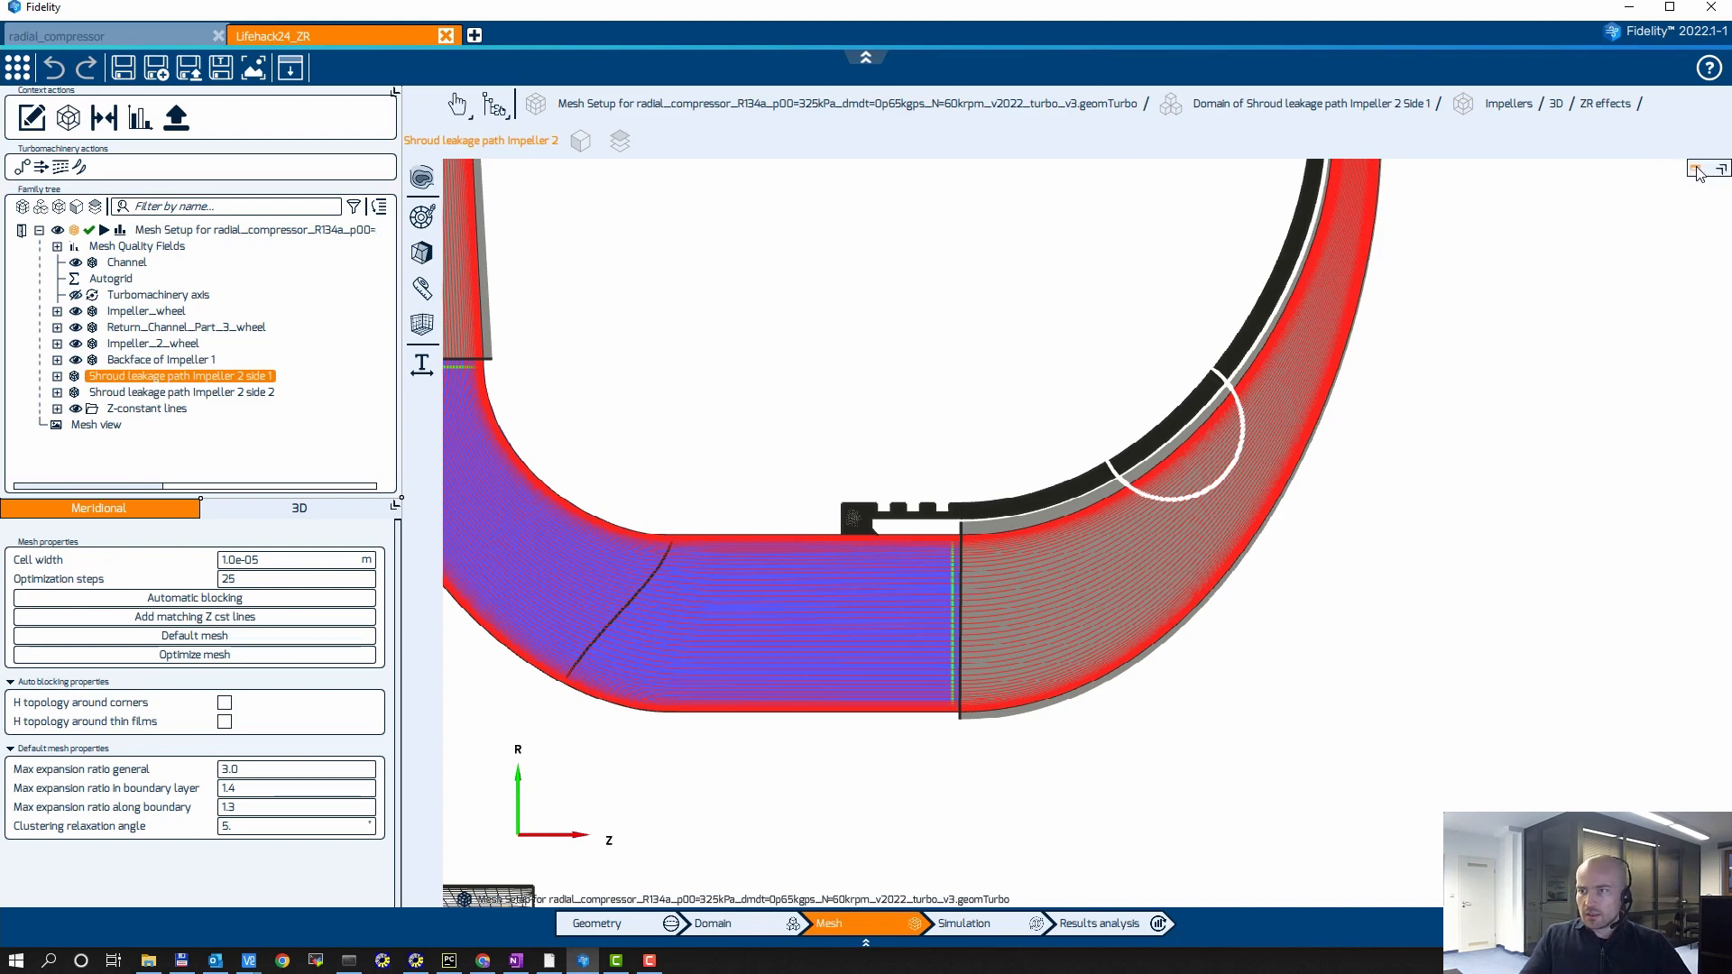
{"action": "scroll", "coordinate": [1342, 488], "scroll_direction": "down", "scroll_amount": 3}
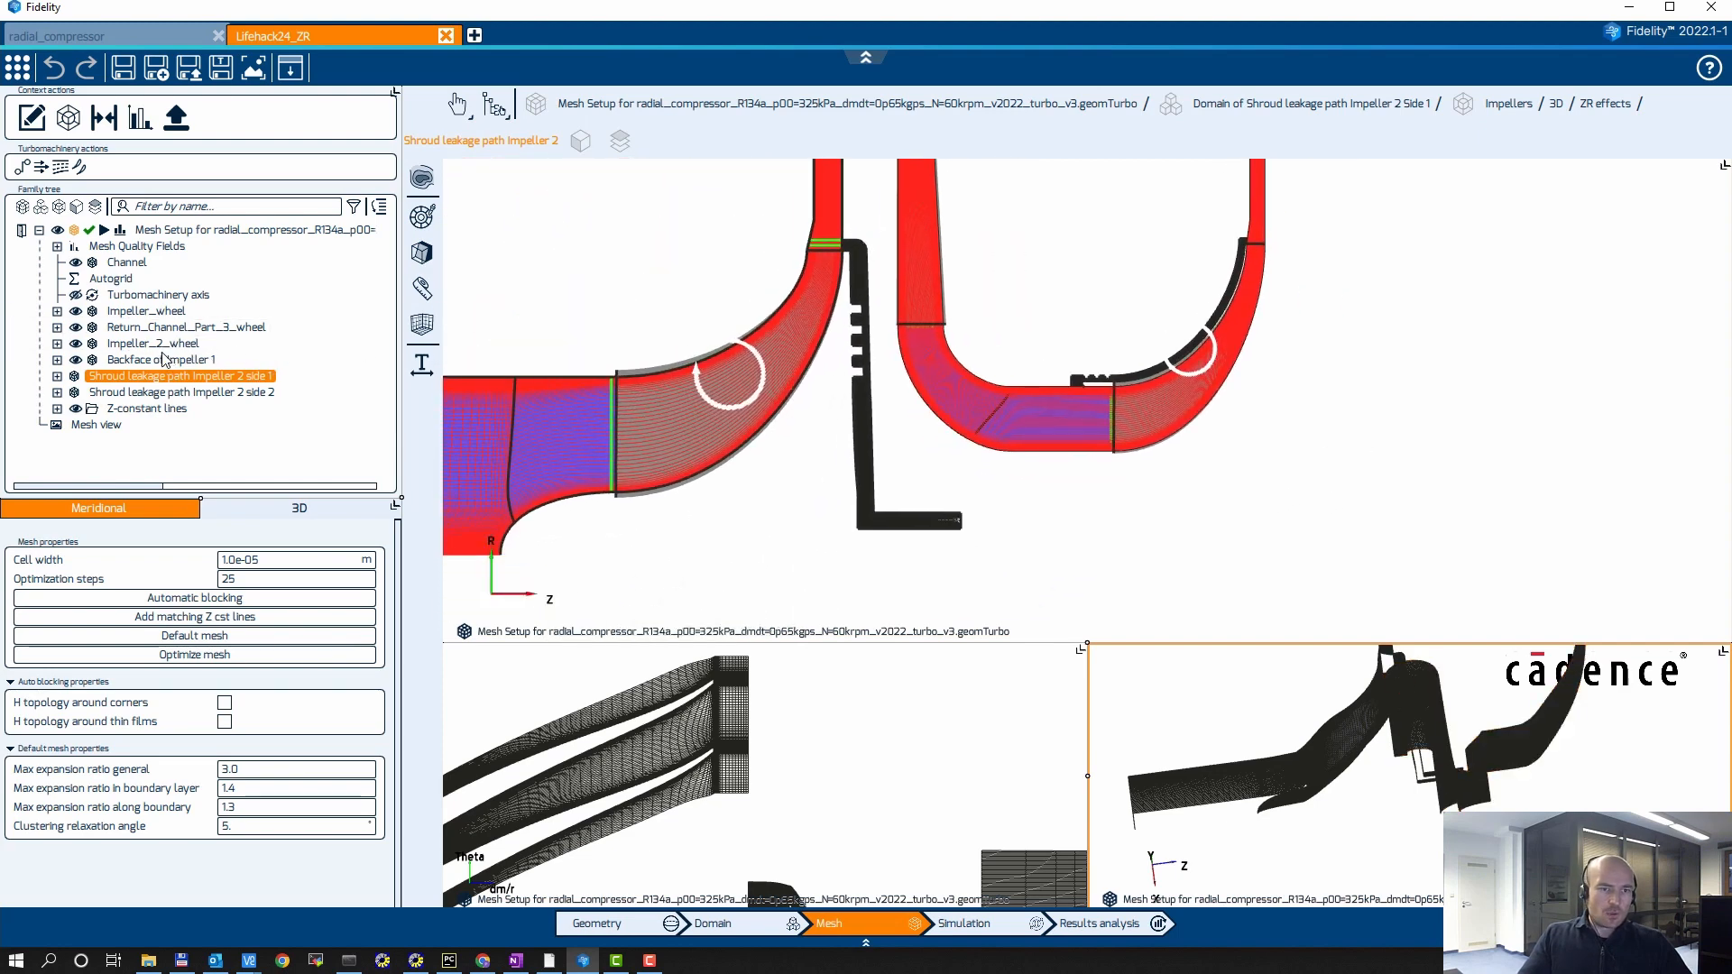
{"action": "left_click", "coordinate": [149, 343]}
{"action": "left_click", "coordinate": [57, 343]}
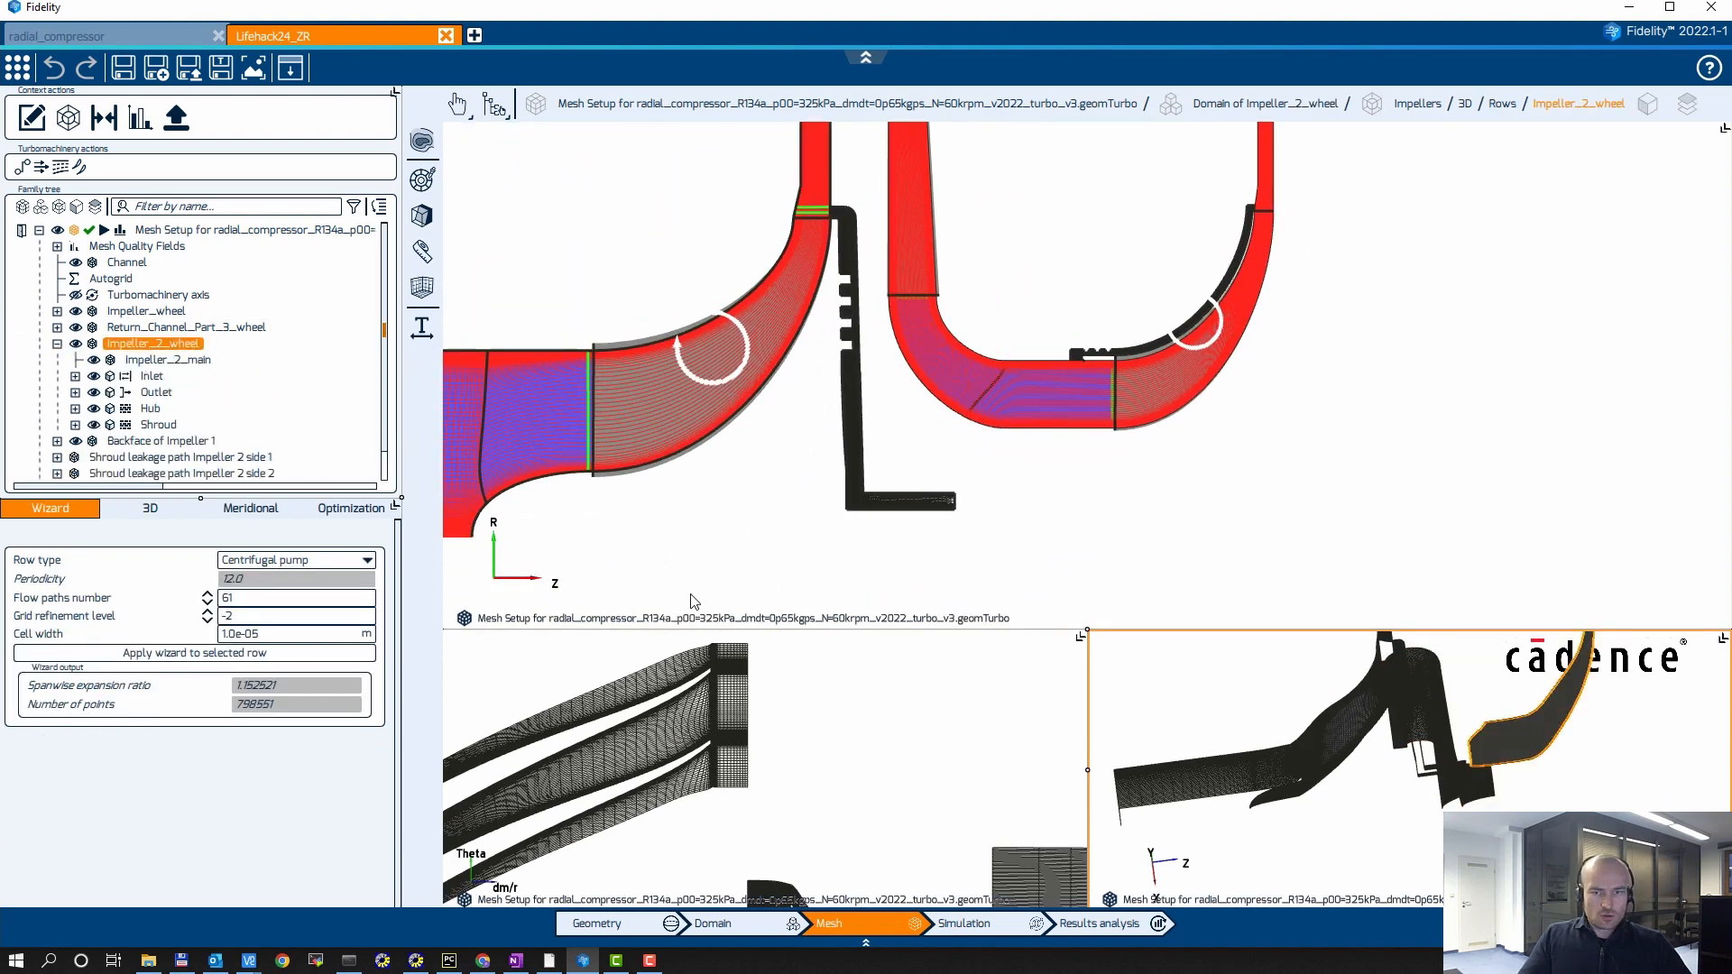
{"action": "left_click", "coordinate": [1080, 639]}
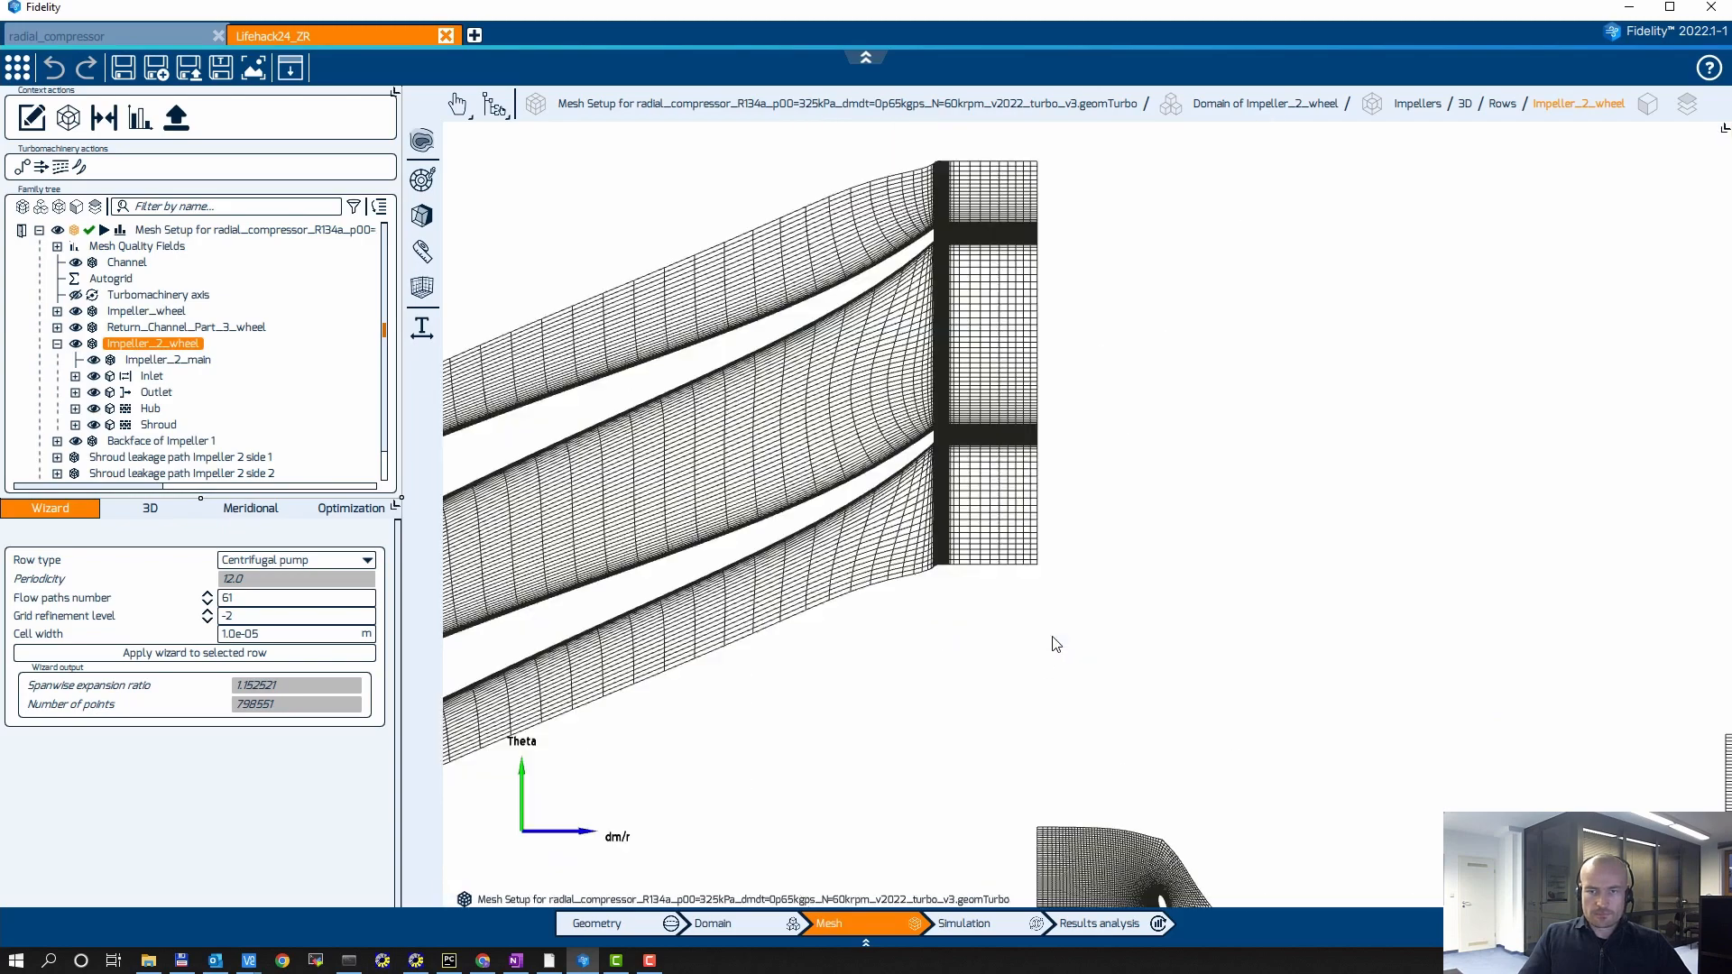
Examine the second impeller's blade-to-blade mesh, particularly around the trailing edges and outlet
{"action": "scroll", "coordinate": [1121, 502], "scroll_direction": "down", "scroll_amount": 4}
{"action": "middle_click_drag", "start_coordinate": [1314, 493], "coordinate": [854, 444]}
{"action": "middle_click_drag", "start_coordinate": [1472, 422], "coordinate": [1319, 371]}
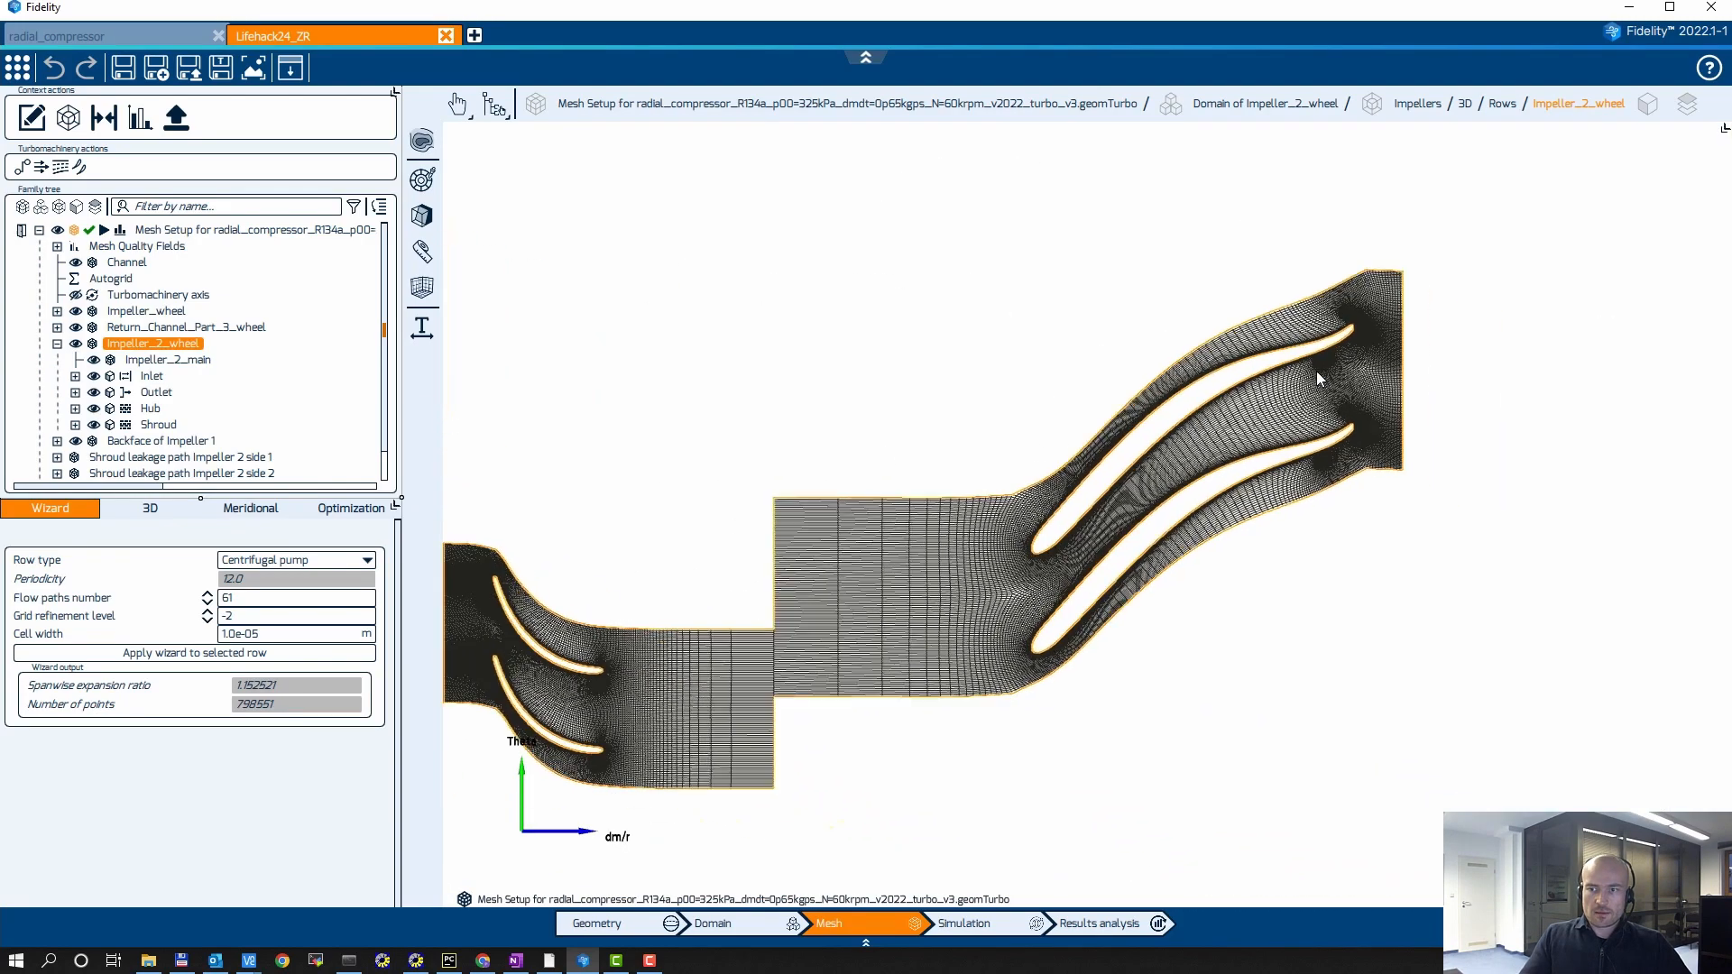
{"action": "scroll", "coordinate": [1318, 372], "scroll_direction": "up", "scroll_amount": 6}
{"action": "middle_click_drag", "start_coordinate": [1425, 401], "coordinate": [1236, 286]}
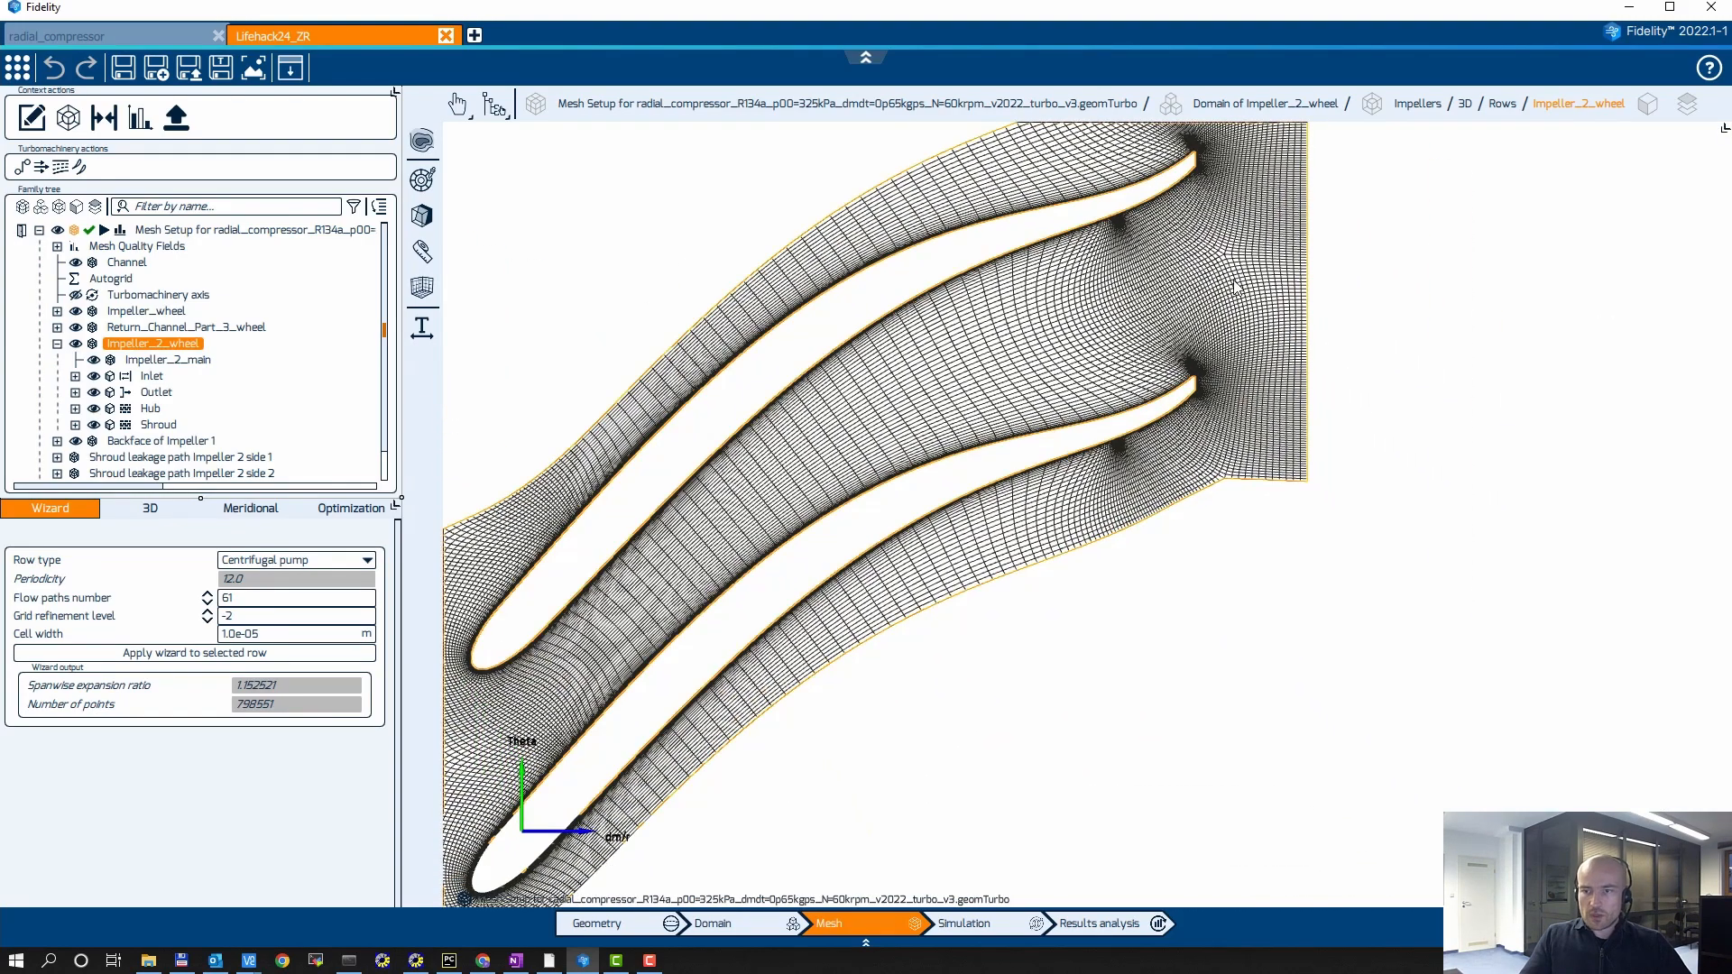
{"action": "left_click", "coordinate": [1207, 451]}
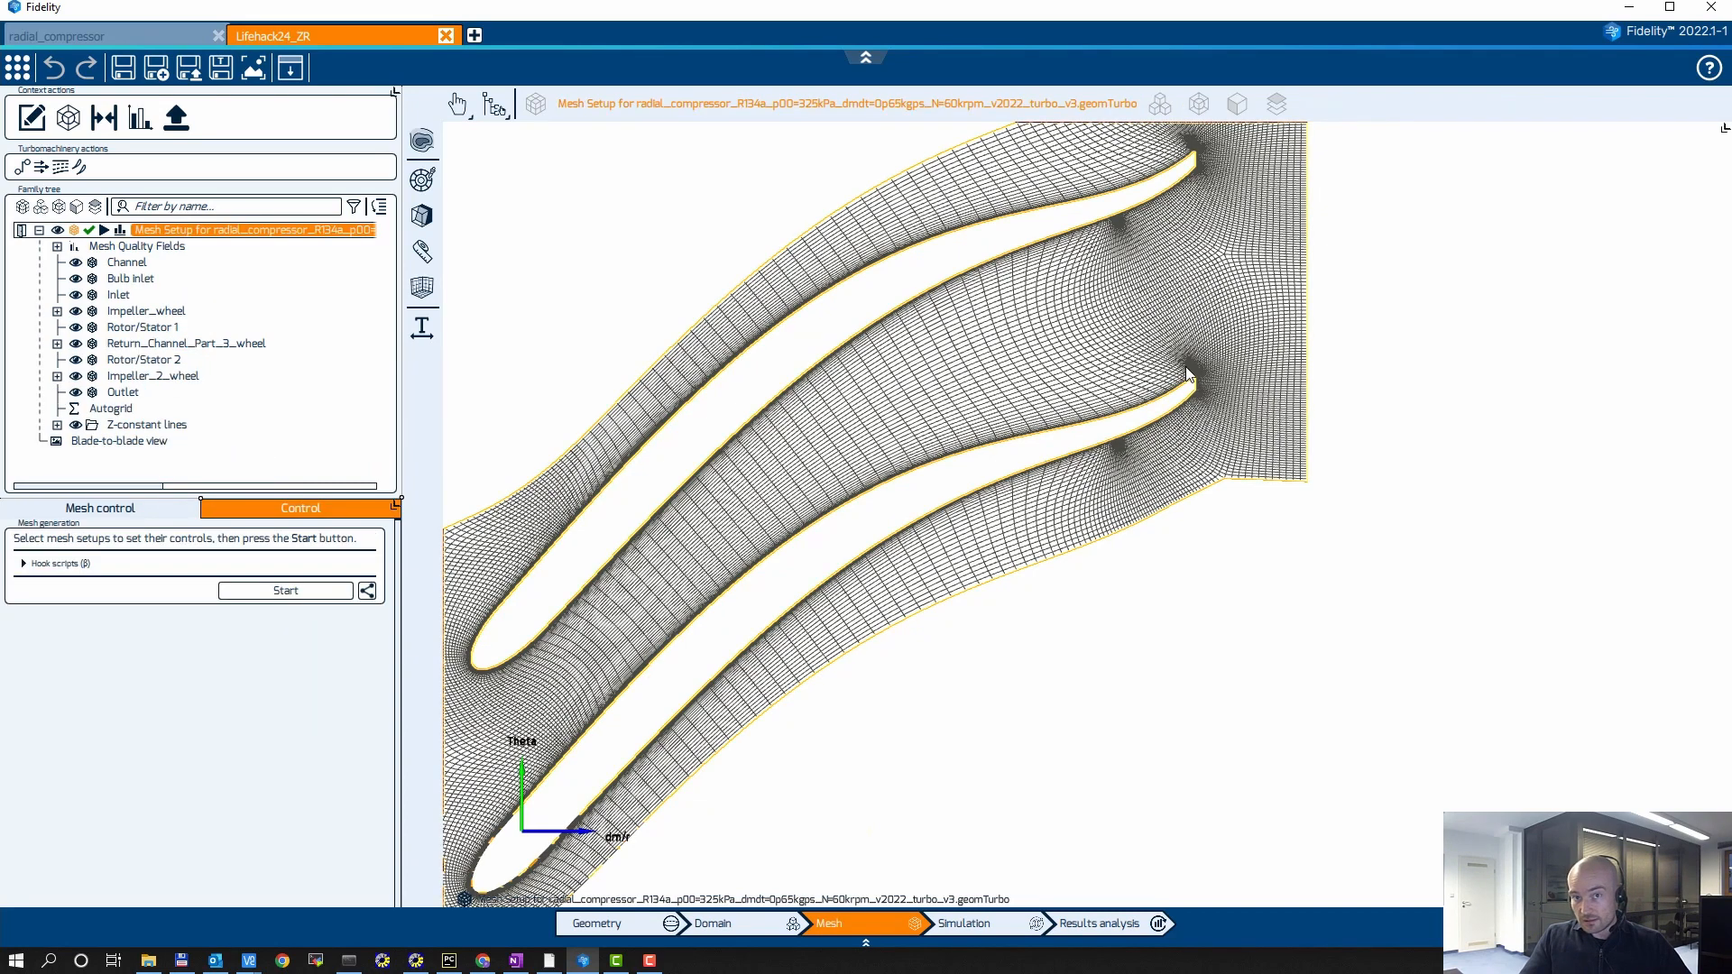
{"action": "scroll", "coordinate": [1186, 370], "scroll_direction": "down", "scroll_amount": 5}
{"action": "middle_click_drag", "start_coordinate": [1060, 420], "coordinate": [1191, 385]}
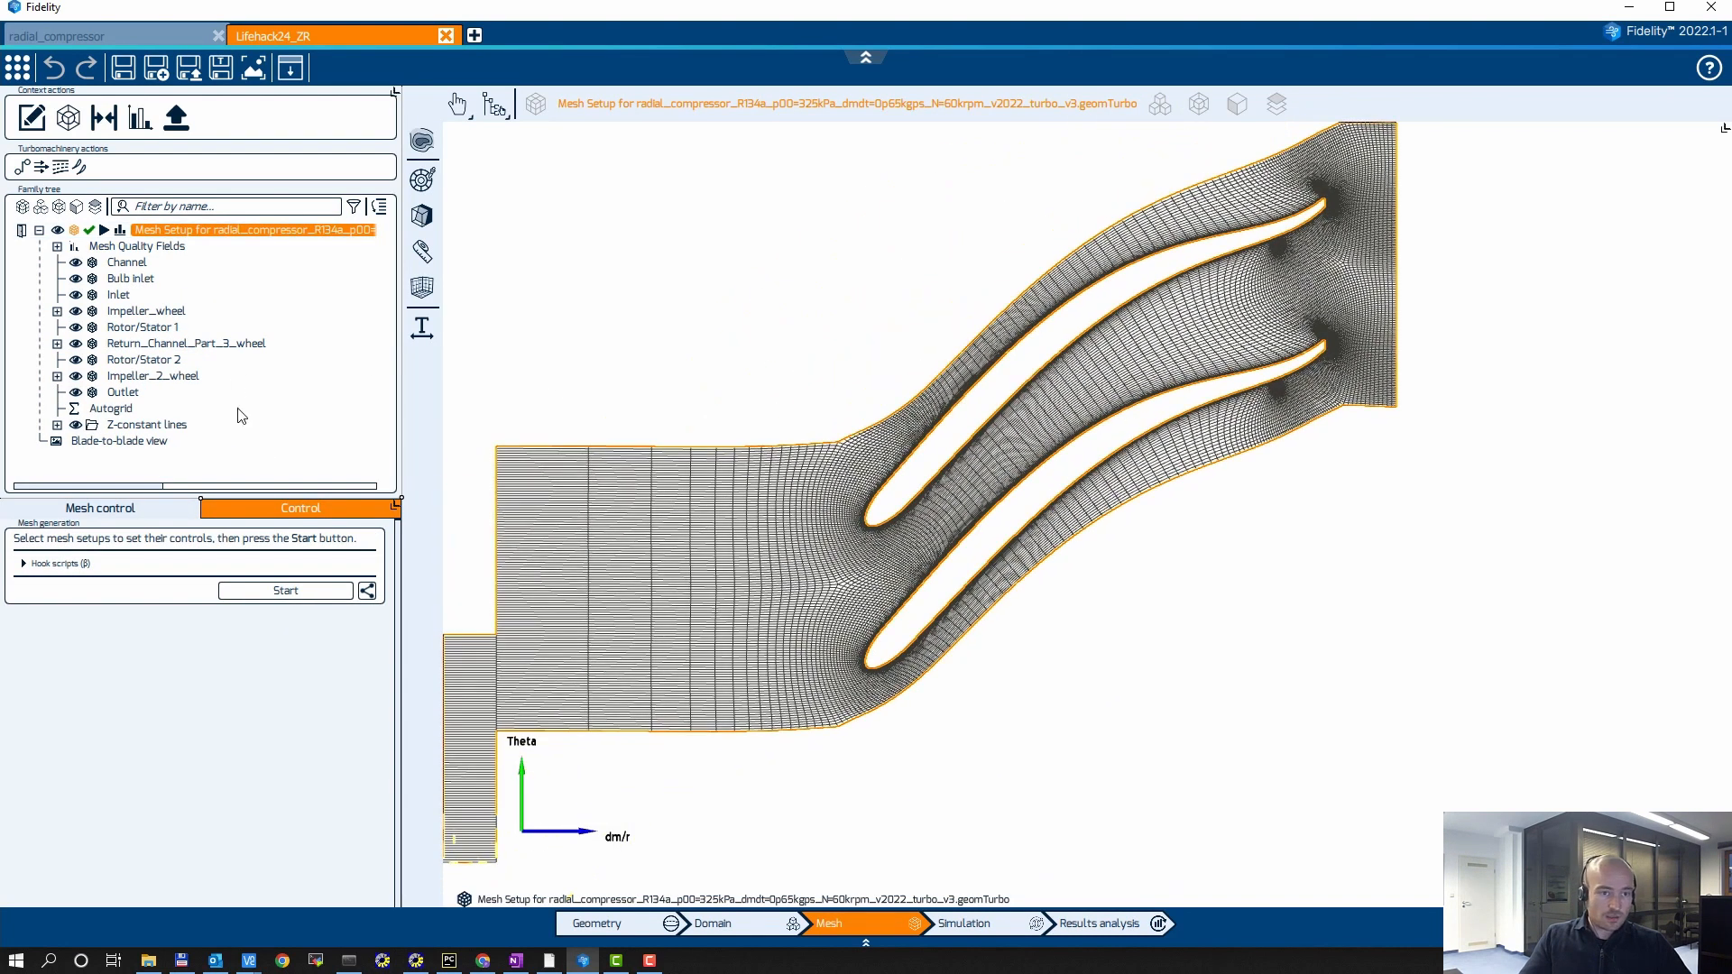
Set the outlet type of Impeller_2_main's blade-to-blade topology to Normal
{"action": "left_click", "coordinate": [57, 375]}
{"action": "left_click", "coordinate": [168, 392]}
{"action": "scroll", "coordinate": [176, 774], "scroll_direction": "down", "scroll_amount": 1}
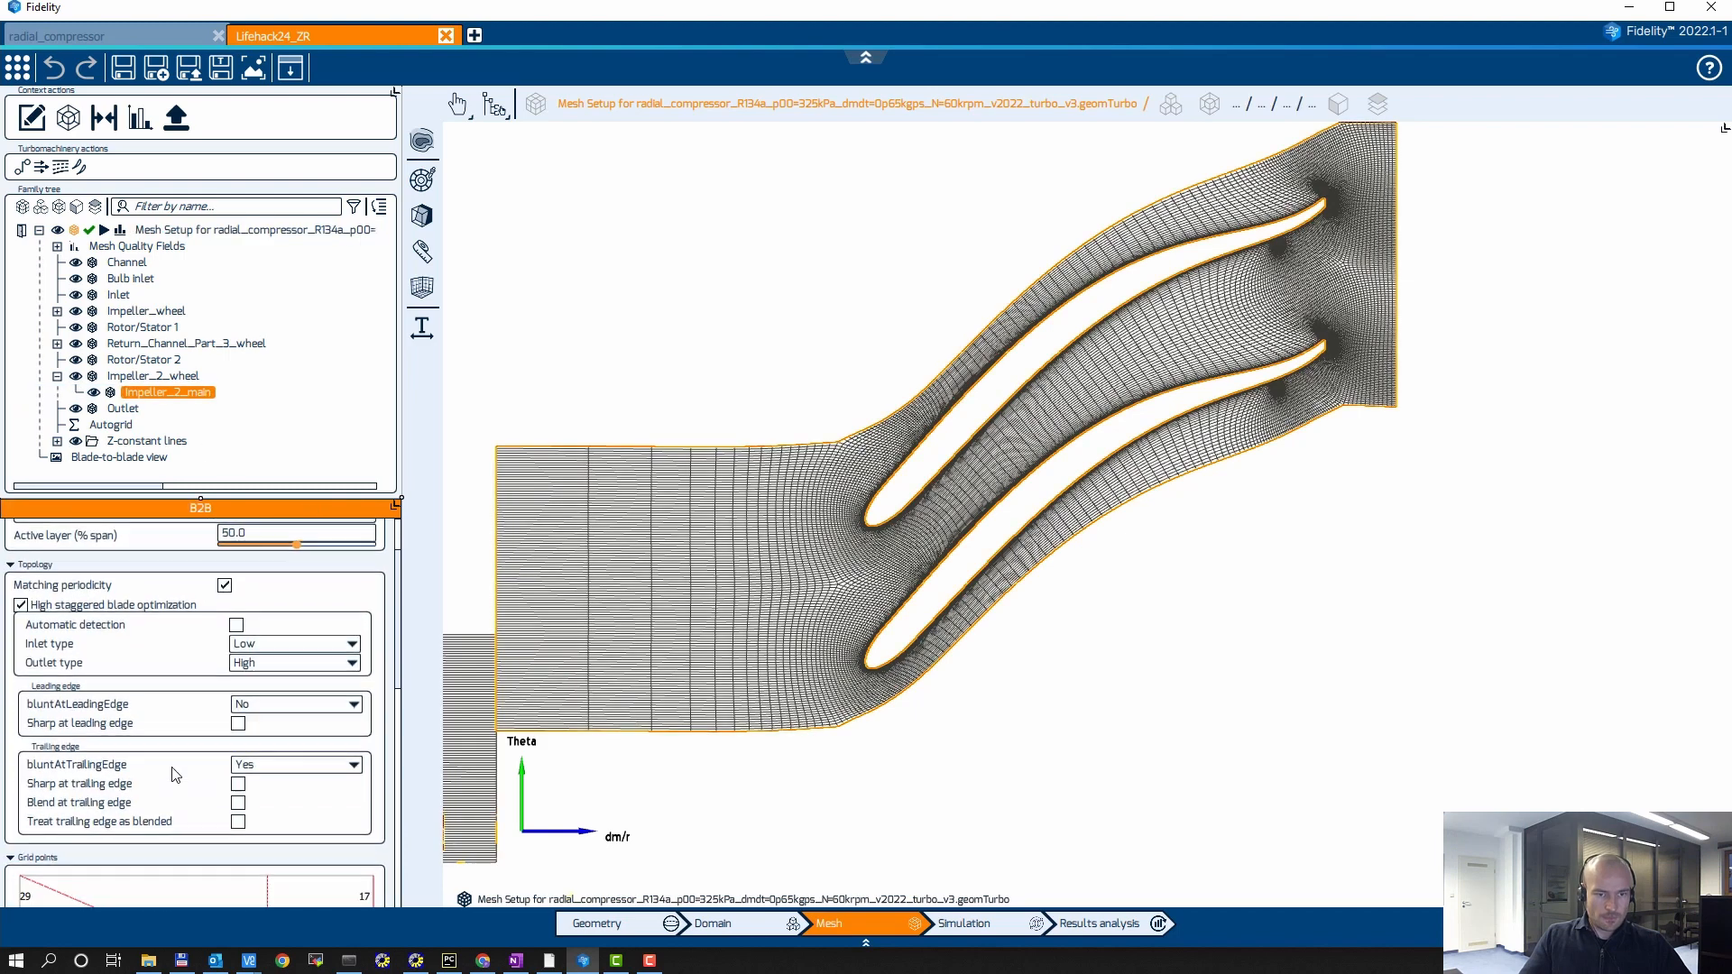
{"action": "scroll", "coordinate": [175, 774], "scroll_direction": "down", "scroll_amount": 1}
{"action": "left_click", "coordinate": [268, 639]}
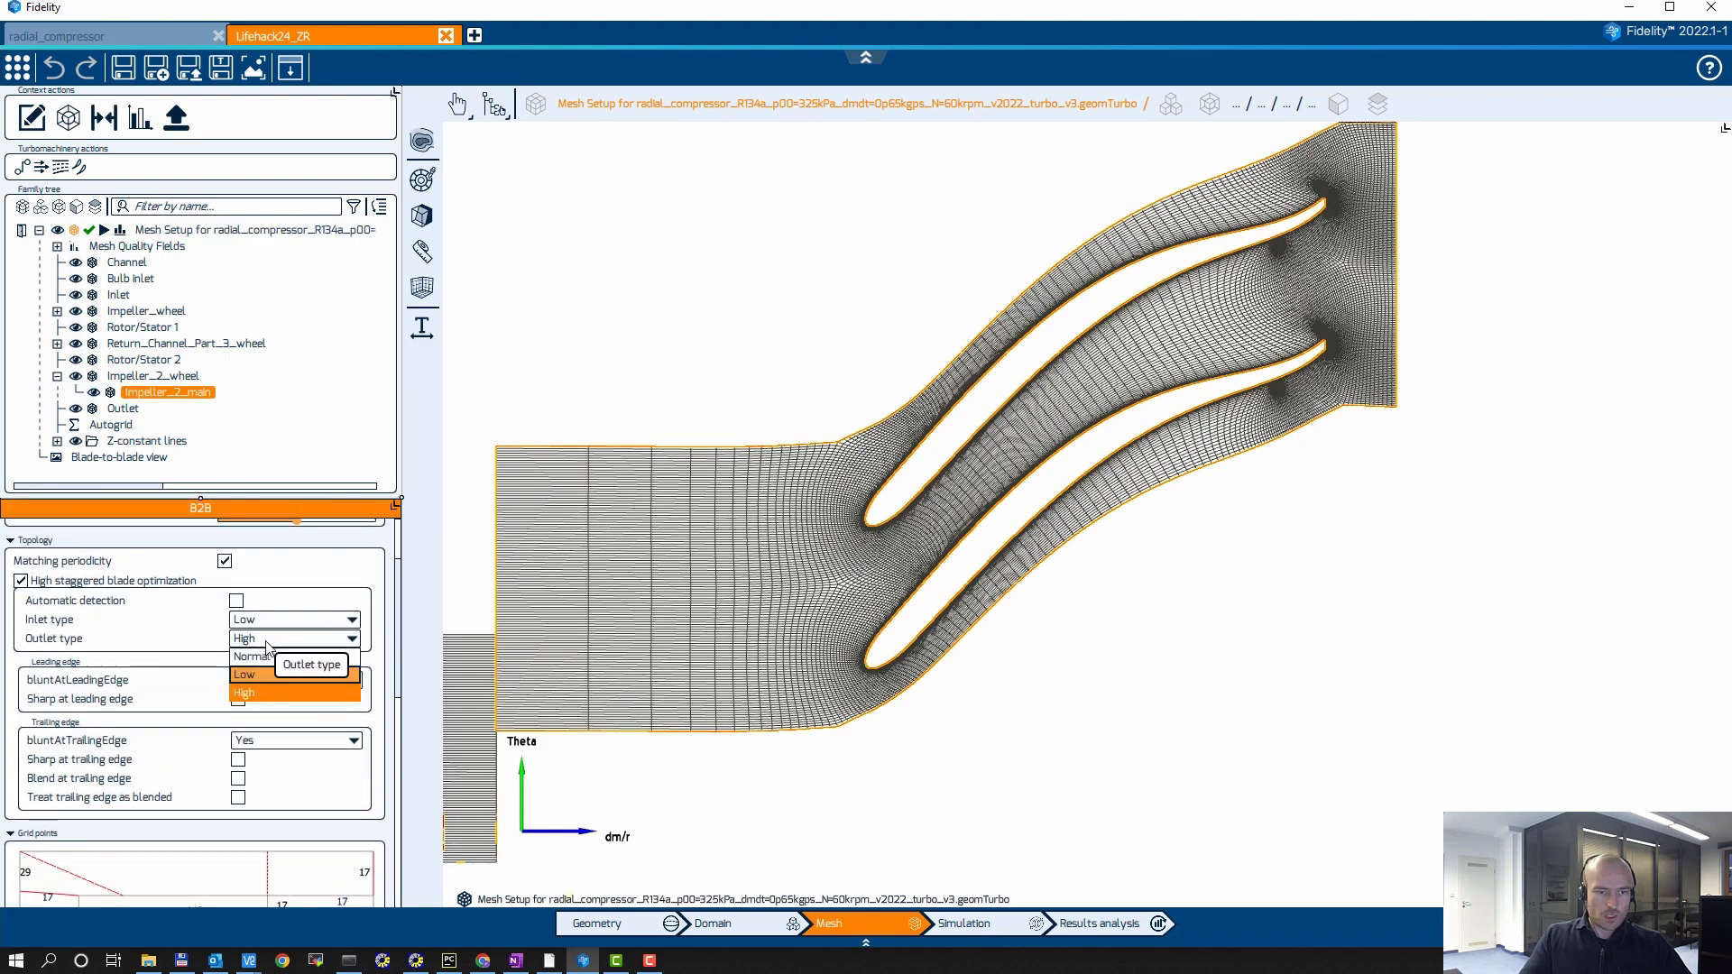
{"action": "left_click", "coordinate": [252, 656]}
Enable the Z-constant line at the trailing edge for Impeller_2_main
{"action": "scroll", "coordinate": [160, 684], "scroll_direction": "down", "scroll_amount": 1}
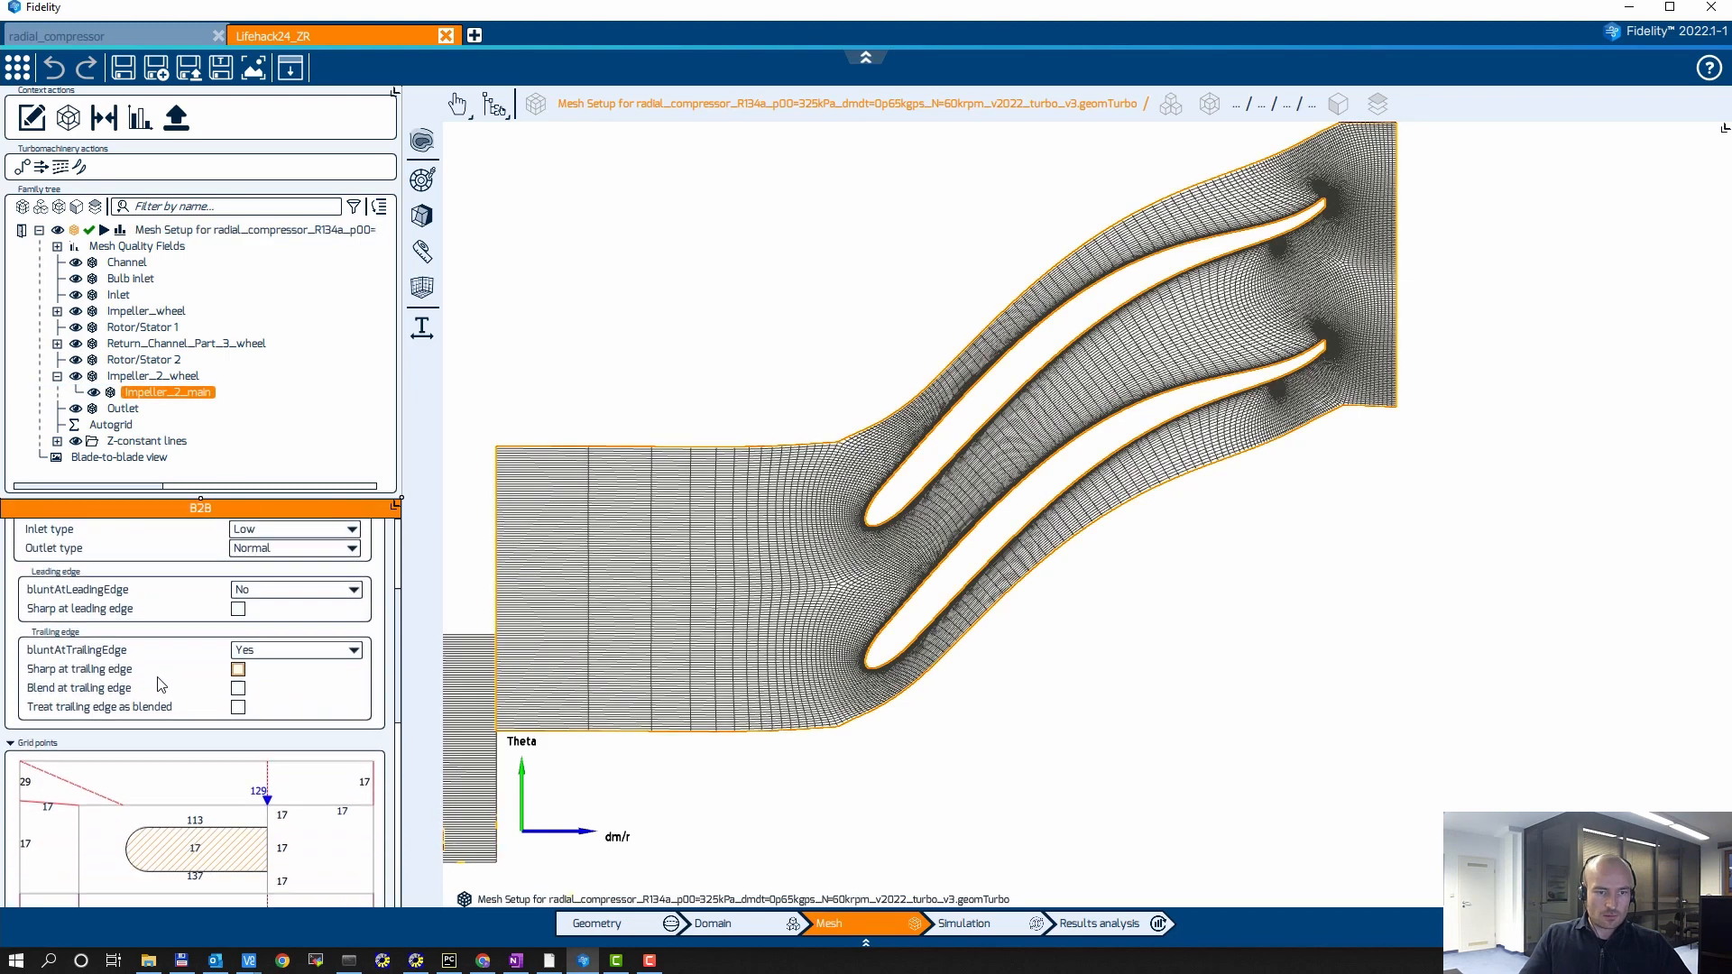
{"action": "scroll", "coordinate": [160, 684], "scroll_direction": "down", "scroll_amount": 4}
{"action": "scroll", "coordinate": [116, 748], "scroll_direction": "down", "scroll_amount": 1}
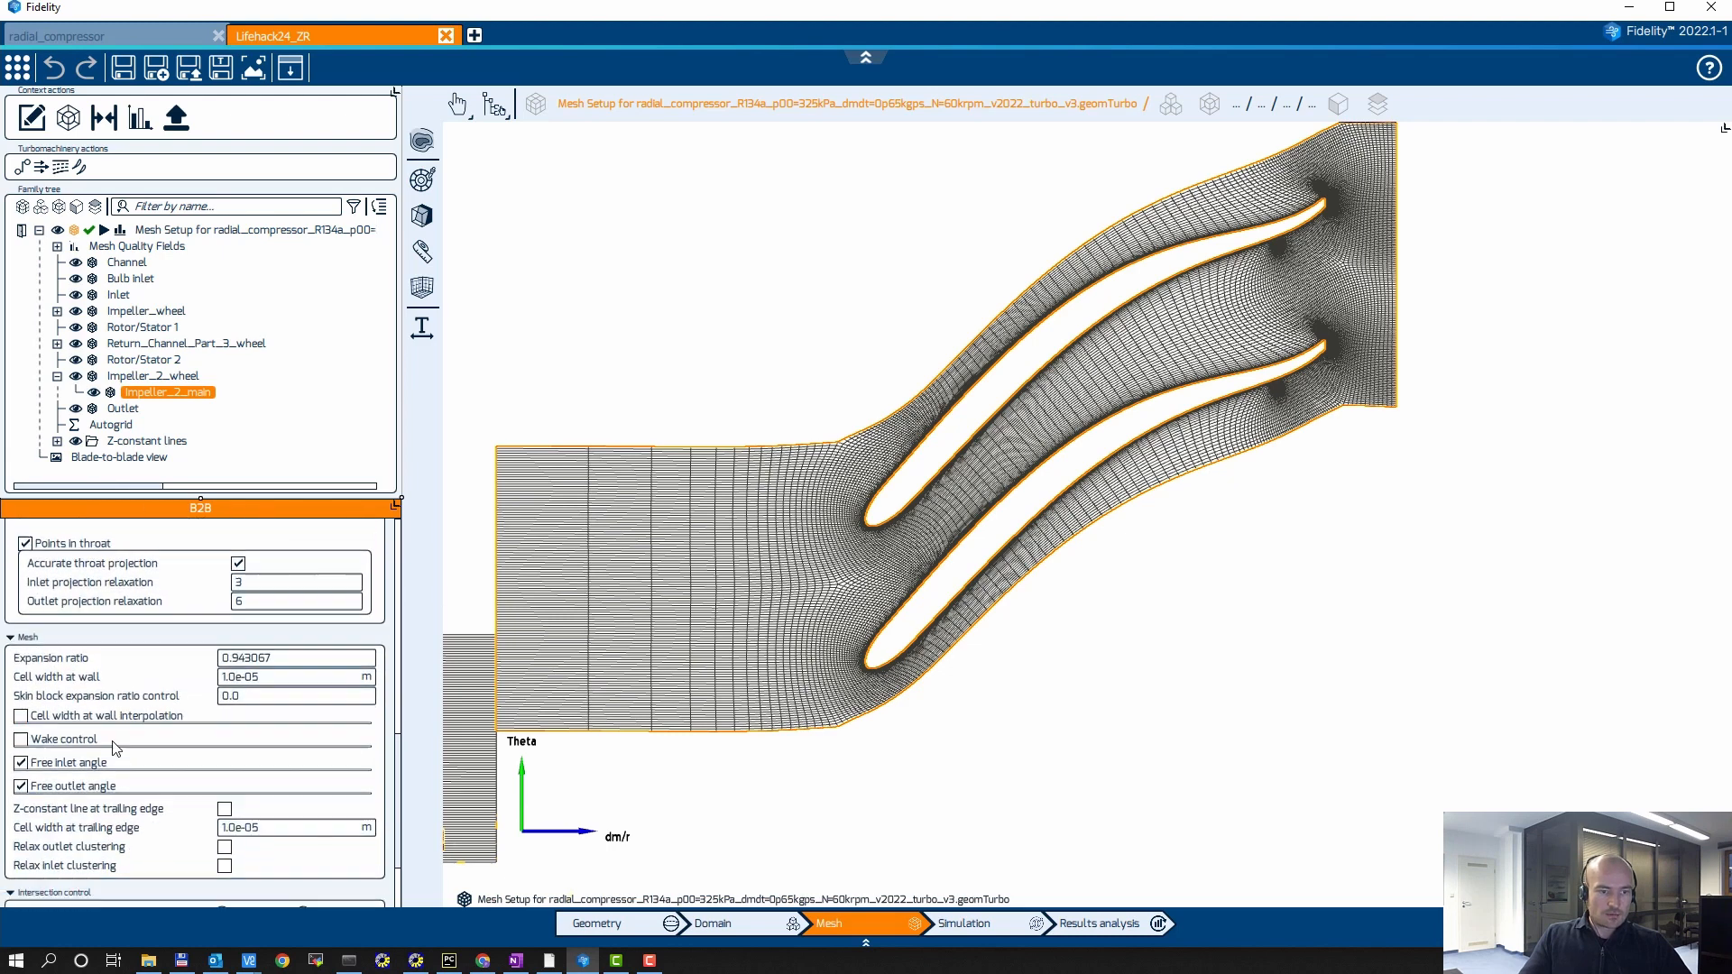
{"action": "scroll", "coordinate": [115, 747], "scroll_direction": "down", "scroll_amount": 3}
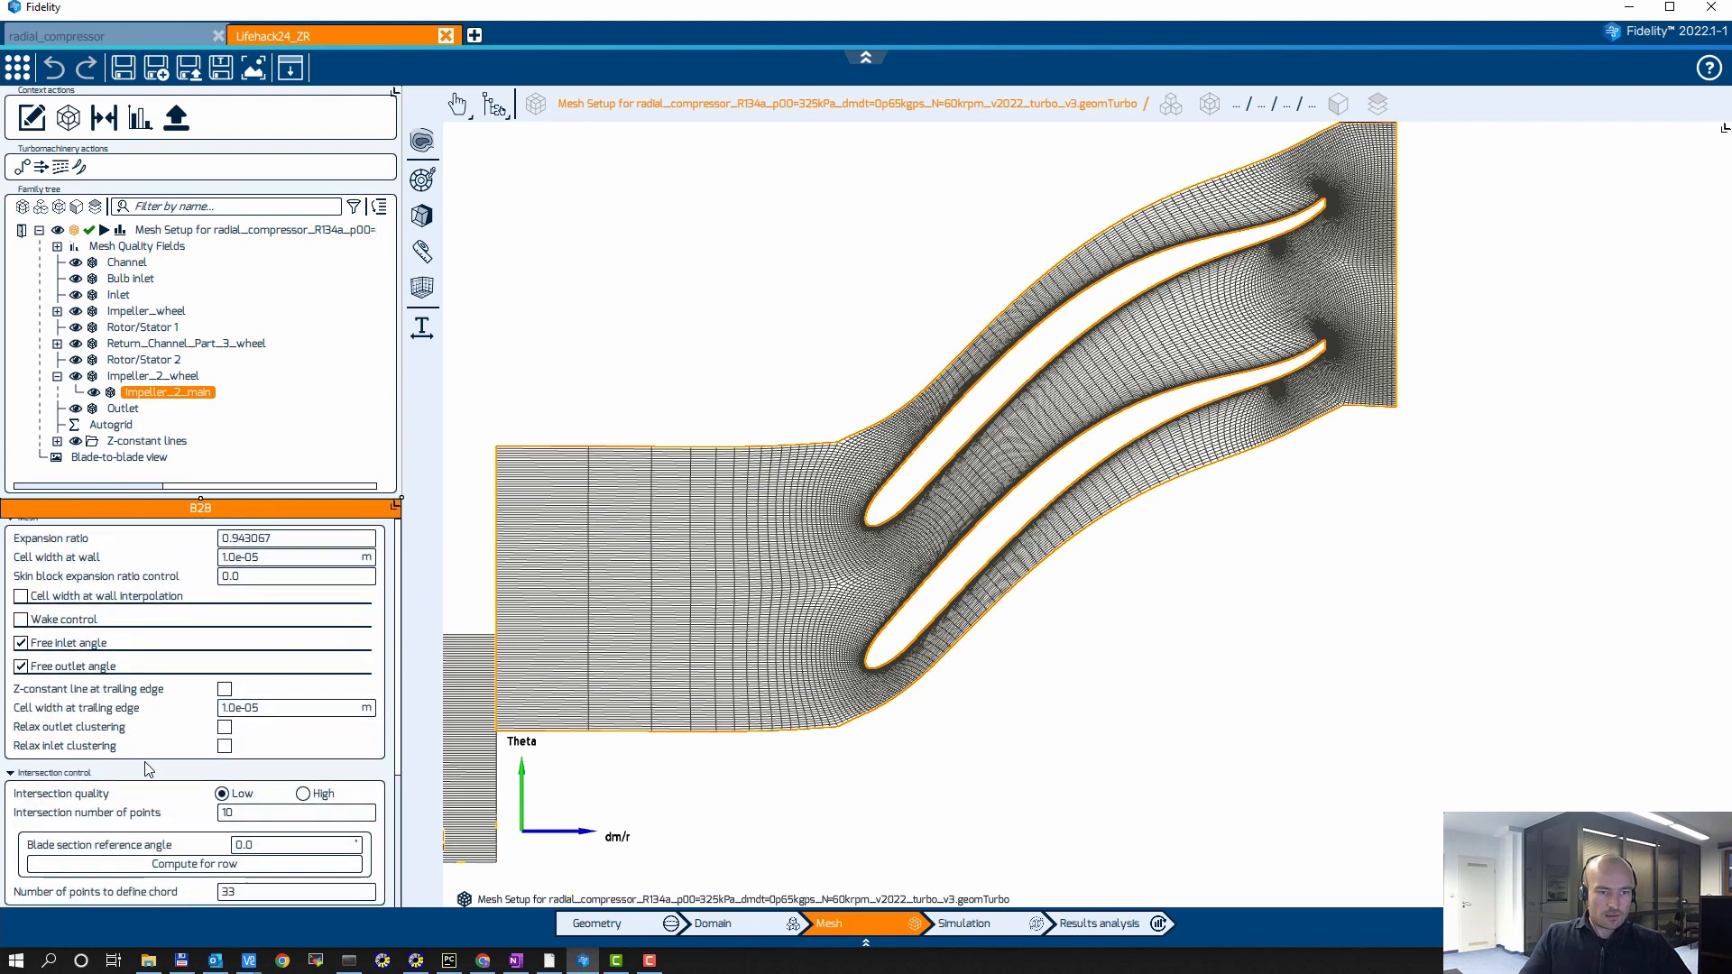
{"action": "left_click", "coordinate": [225, 690]}
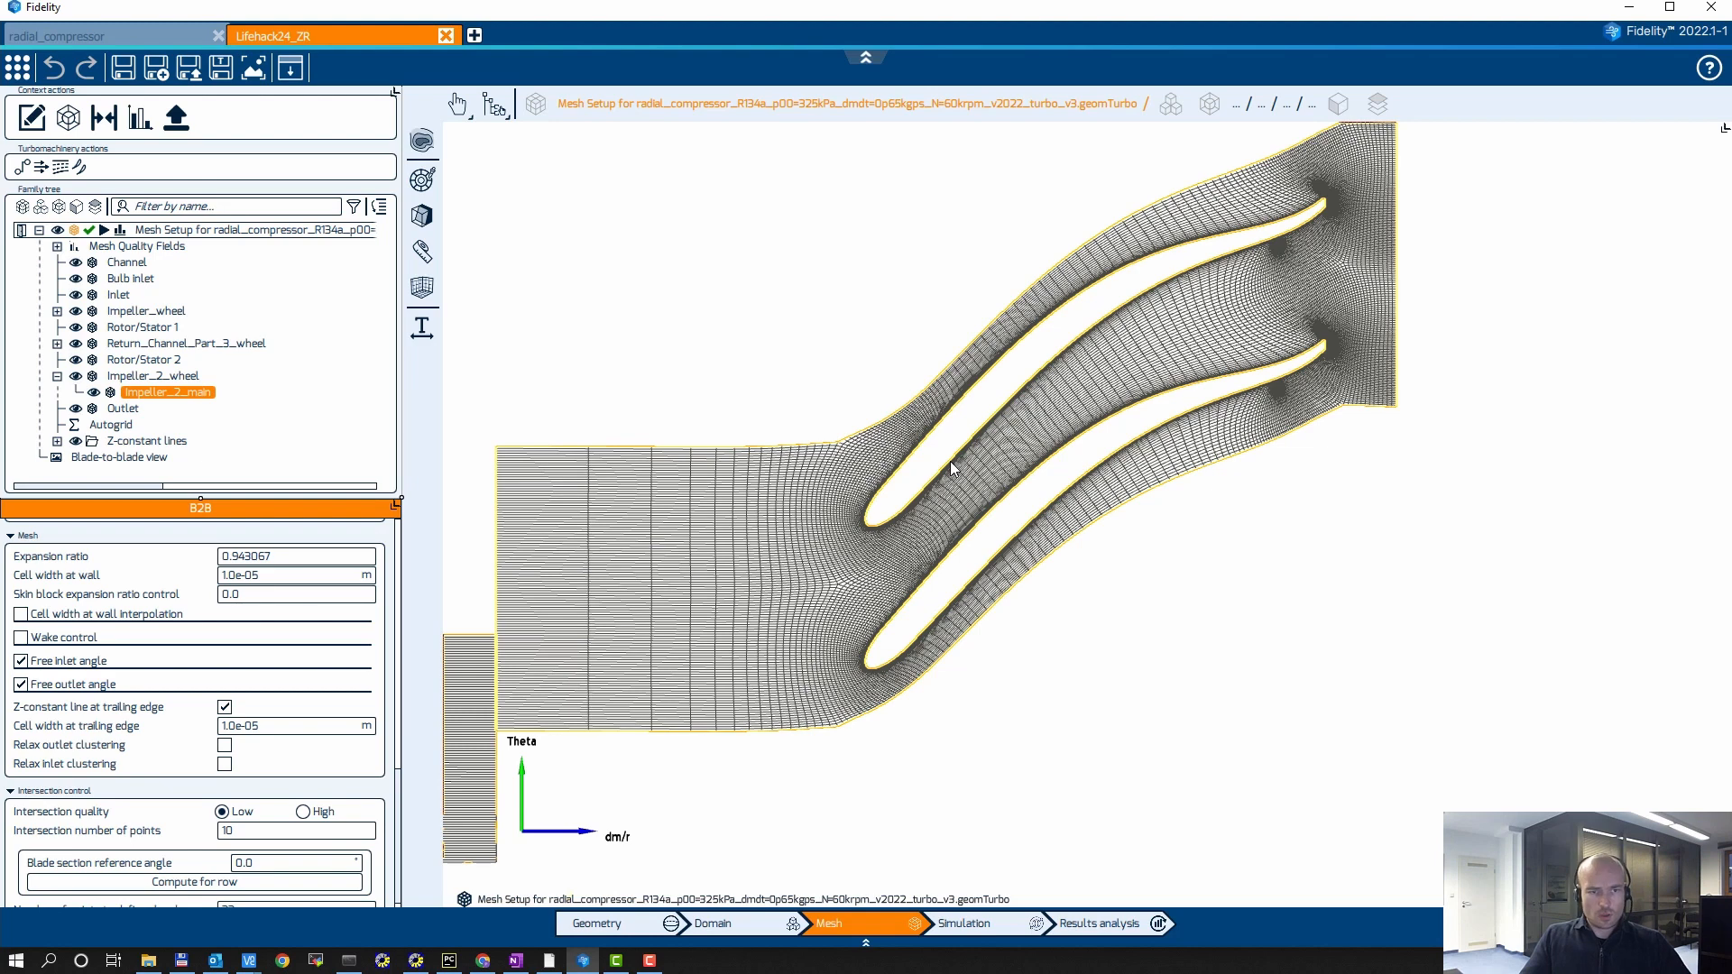
Regenerate the blade-to-blade mesh for the whole mesh setup and check it around the second impeller's trailing edges
{"action": "left_click", "coordinate": [163, 377]}
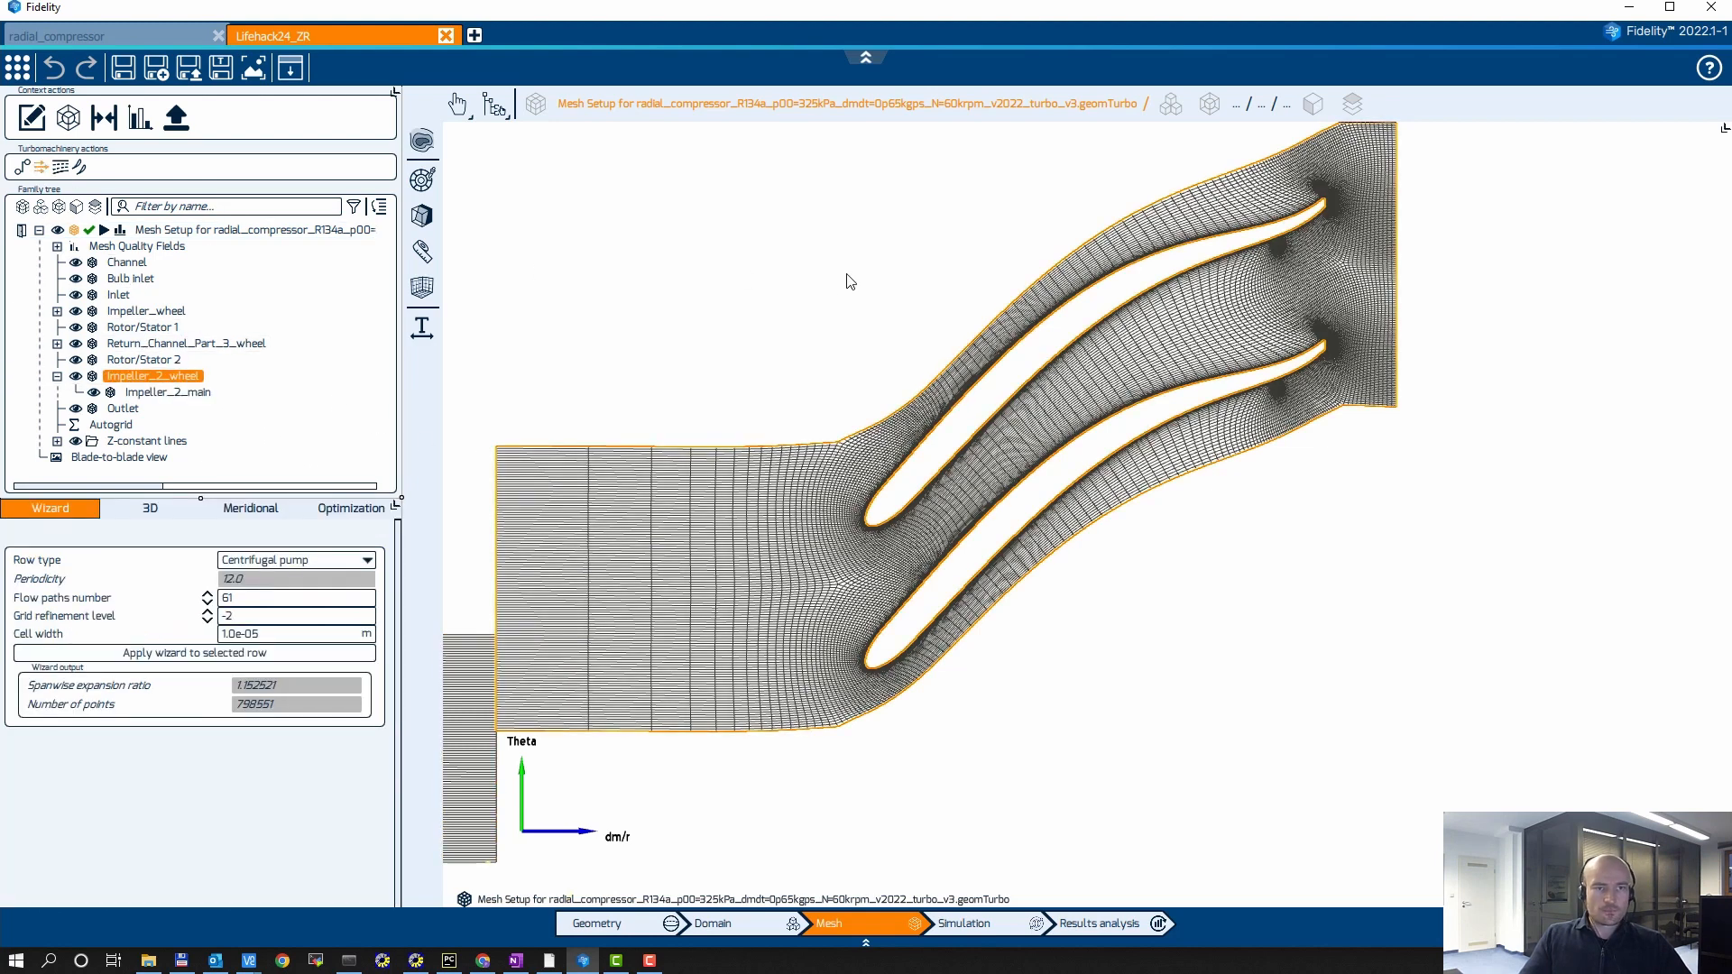
{"action": "key", "text": "ctrl+b"}
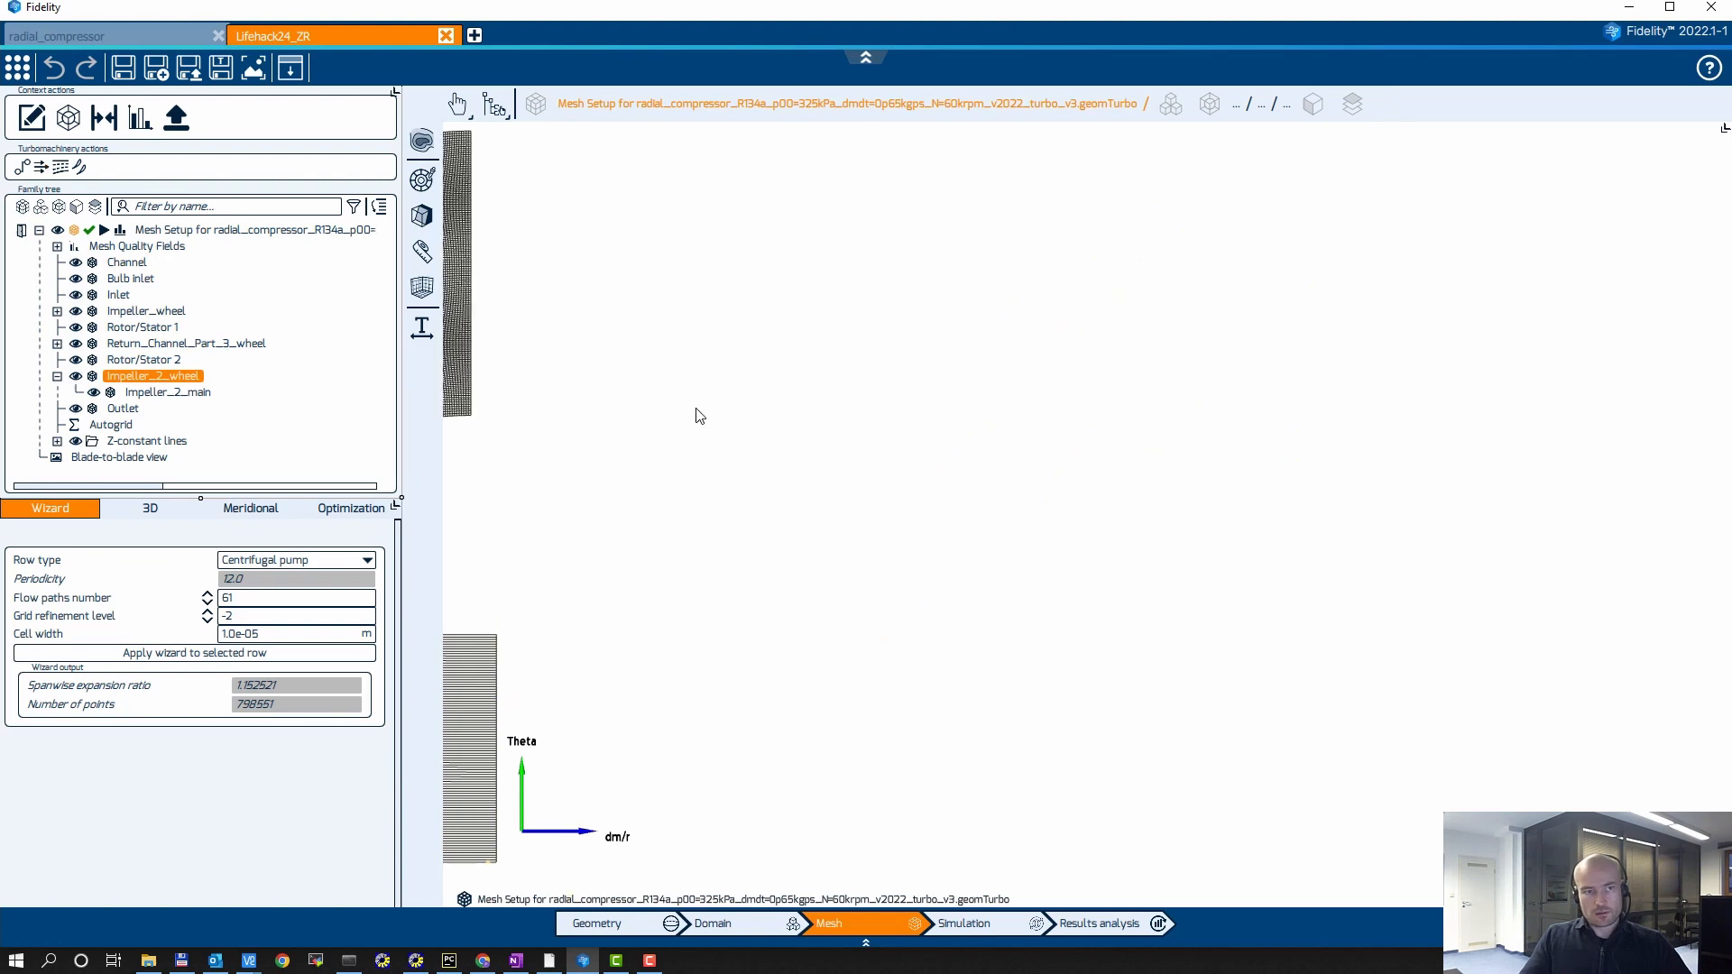
{"action": "left_click", "coordinate": [191, 232]}
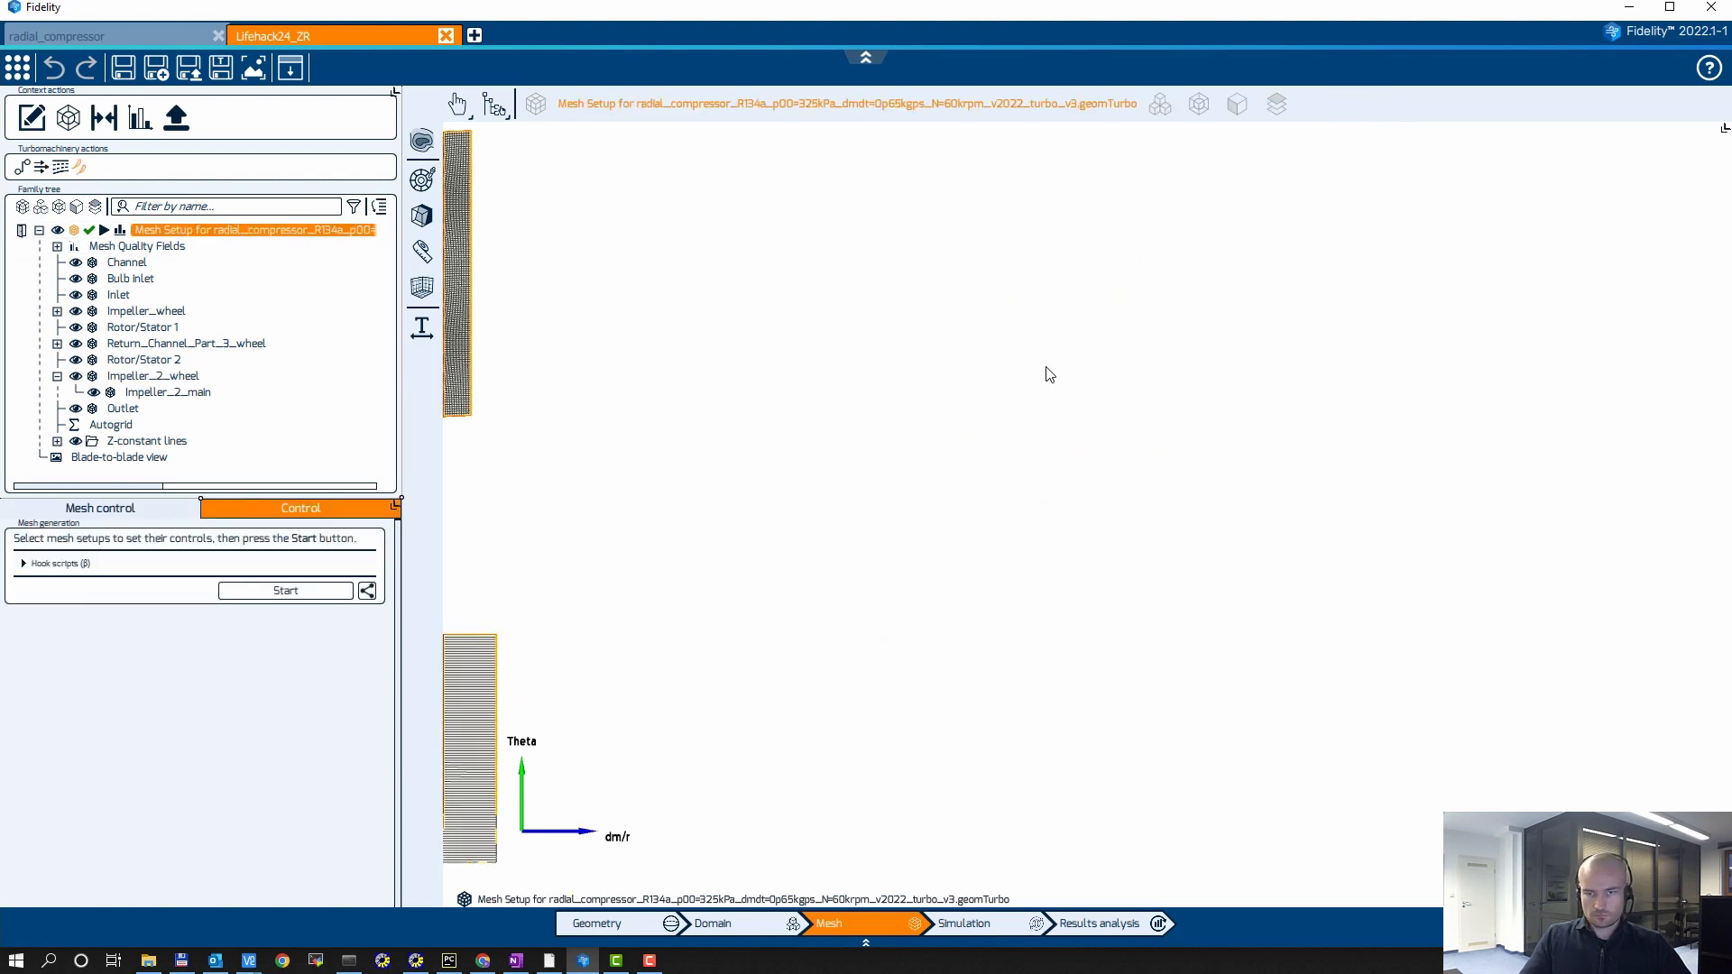
{"action": "key", "text": "ctrl+b"}
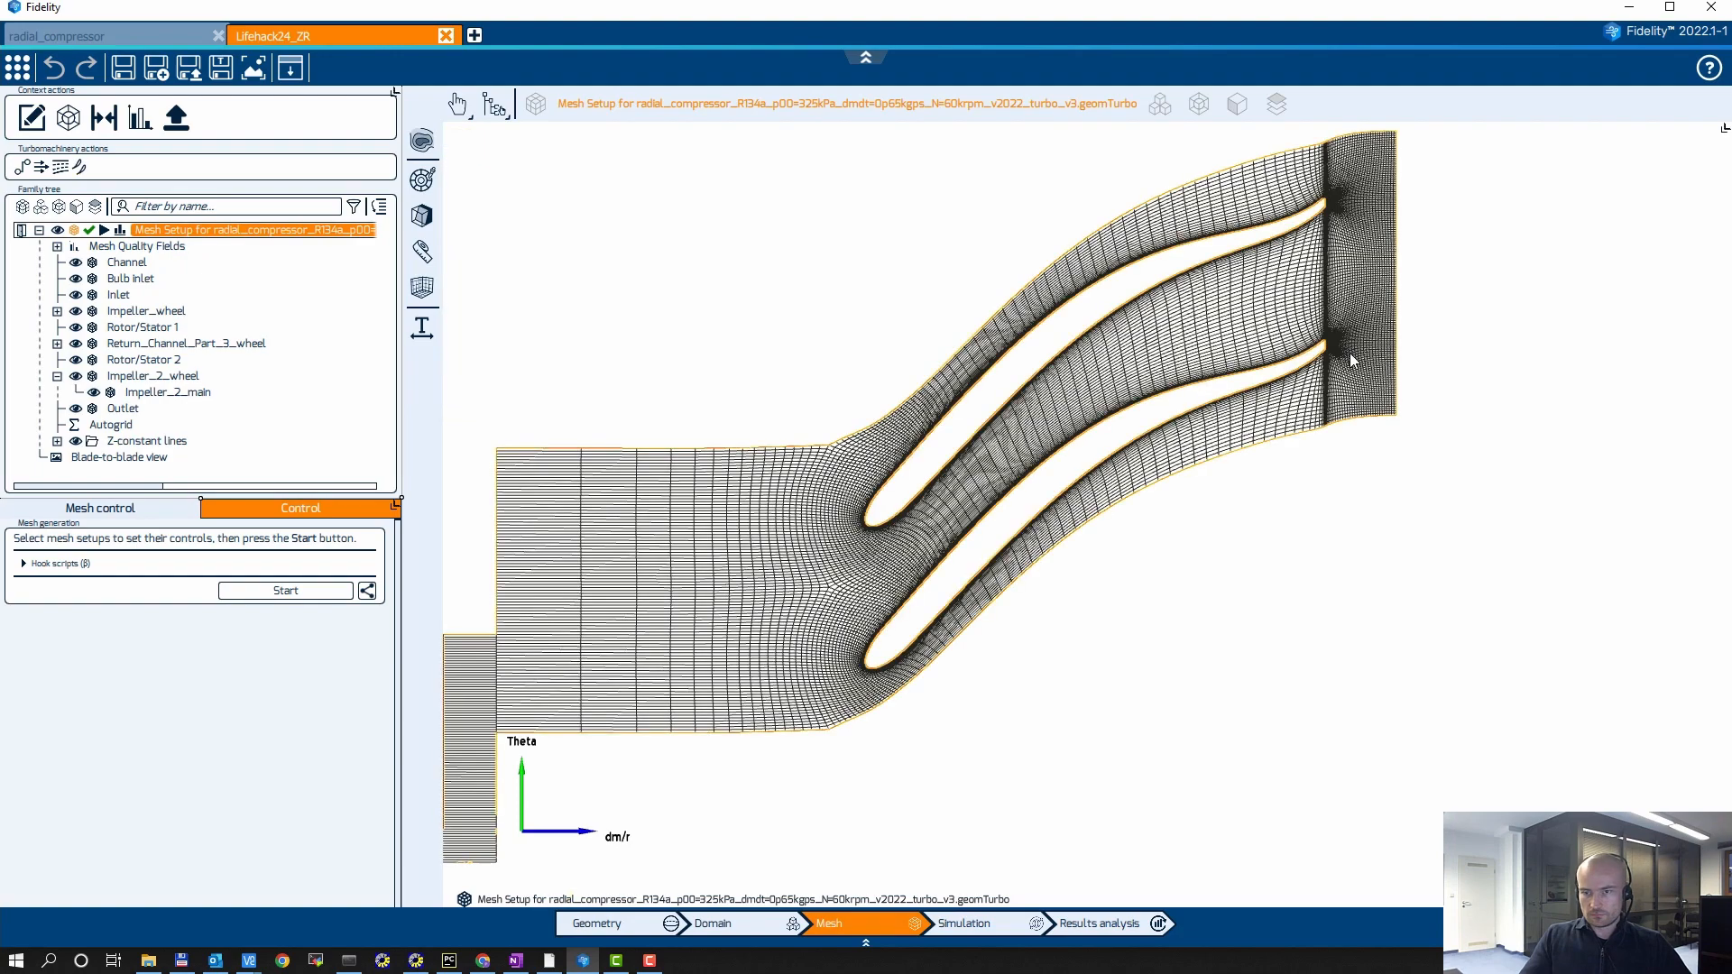
{"action": "scroll", "coordinate": [1351, 360], "scroll_direction": "up", "scroll_amount": 5}
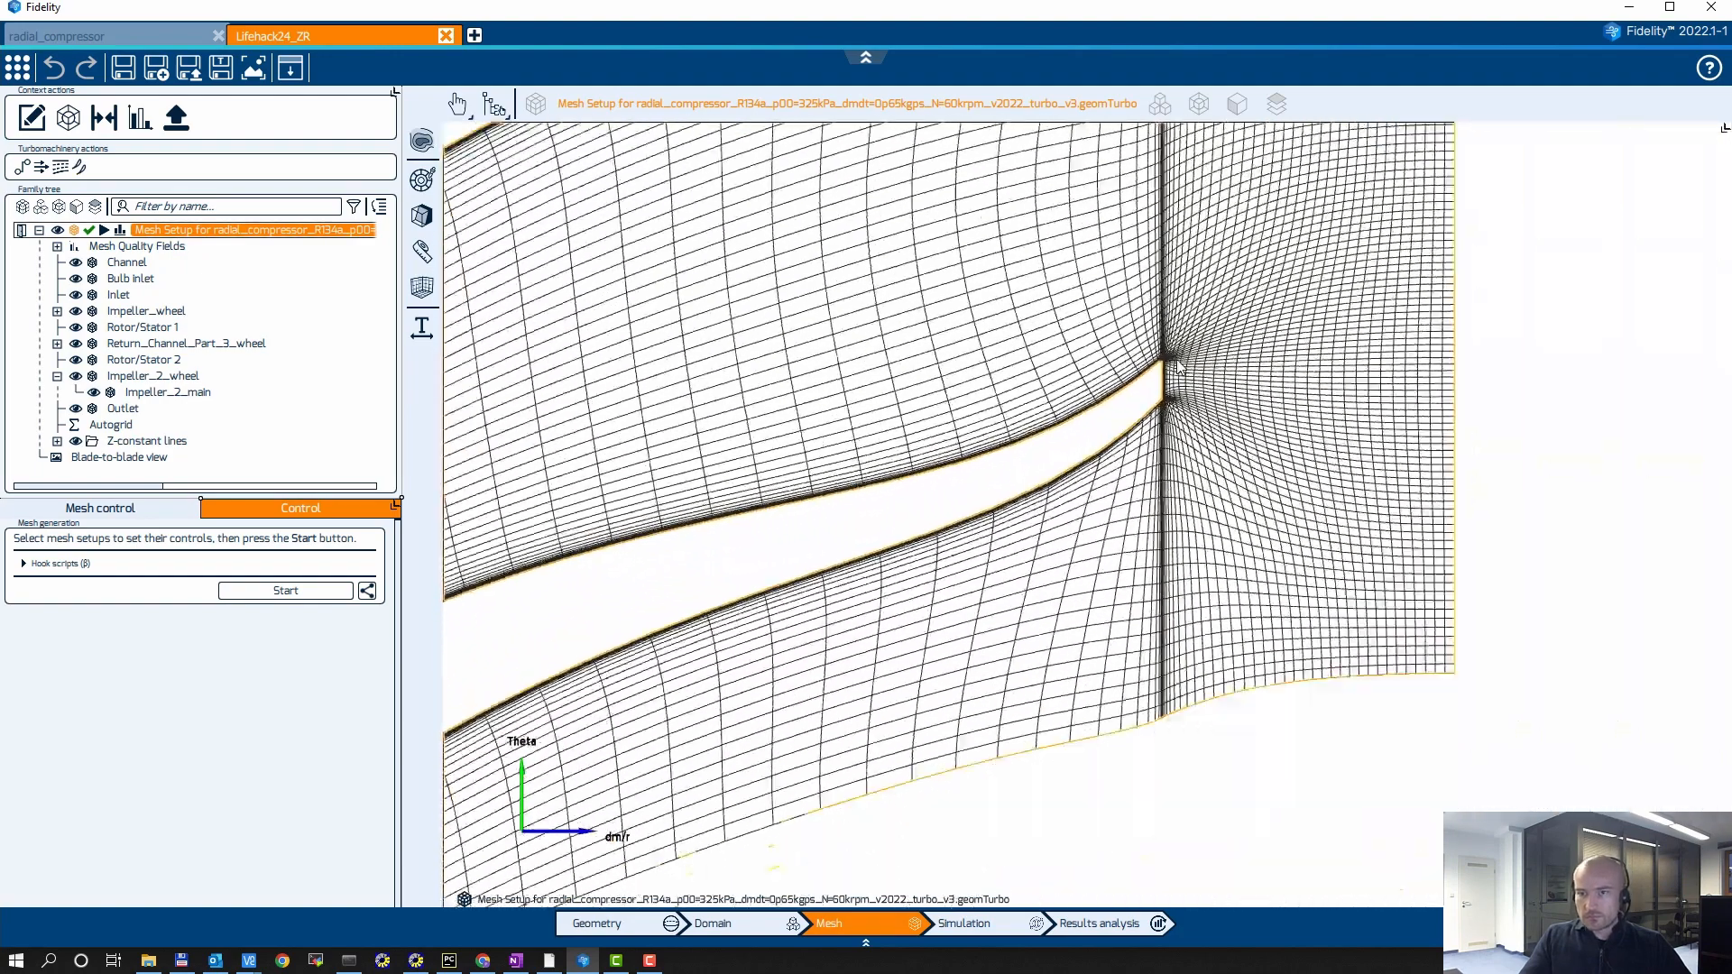
{"action": "scroll", "coordinate": [1177, 365], "scroll_direction": "down", "scroll_amount": 3}
{"action": "scroll", "coordinate": [1135, 410], "scroll_direction": "down", "scroll_amount": 3}
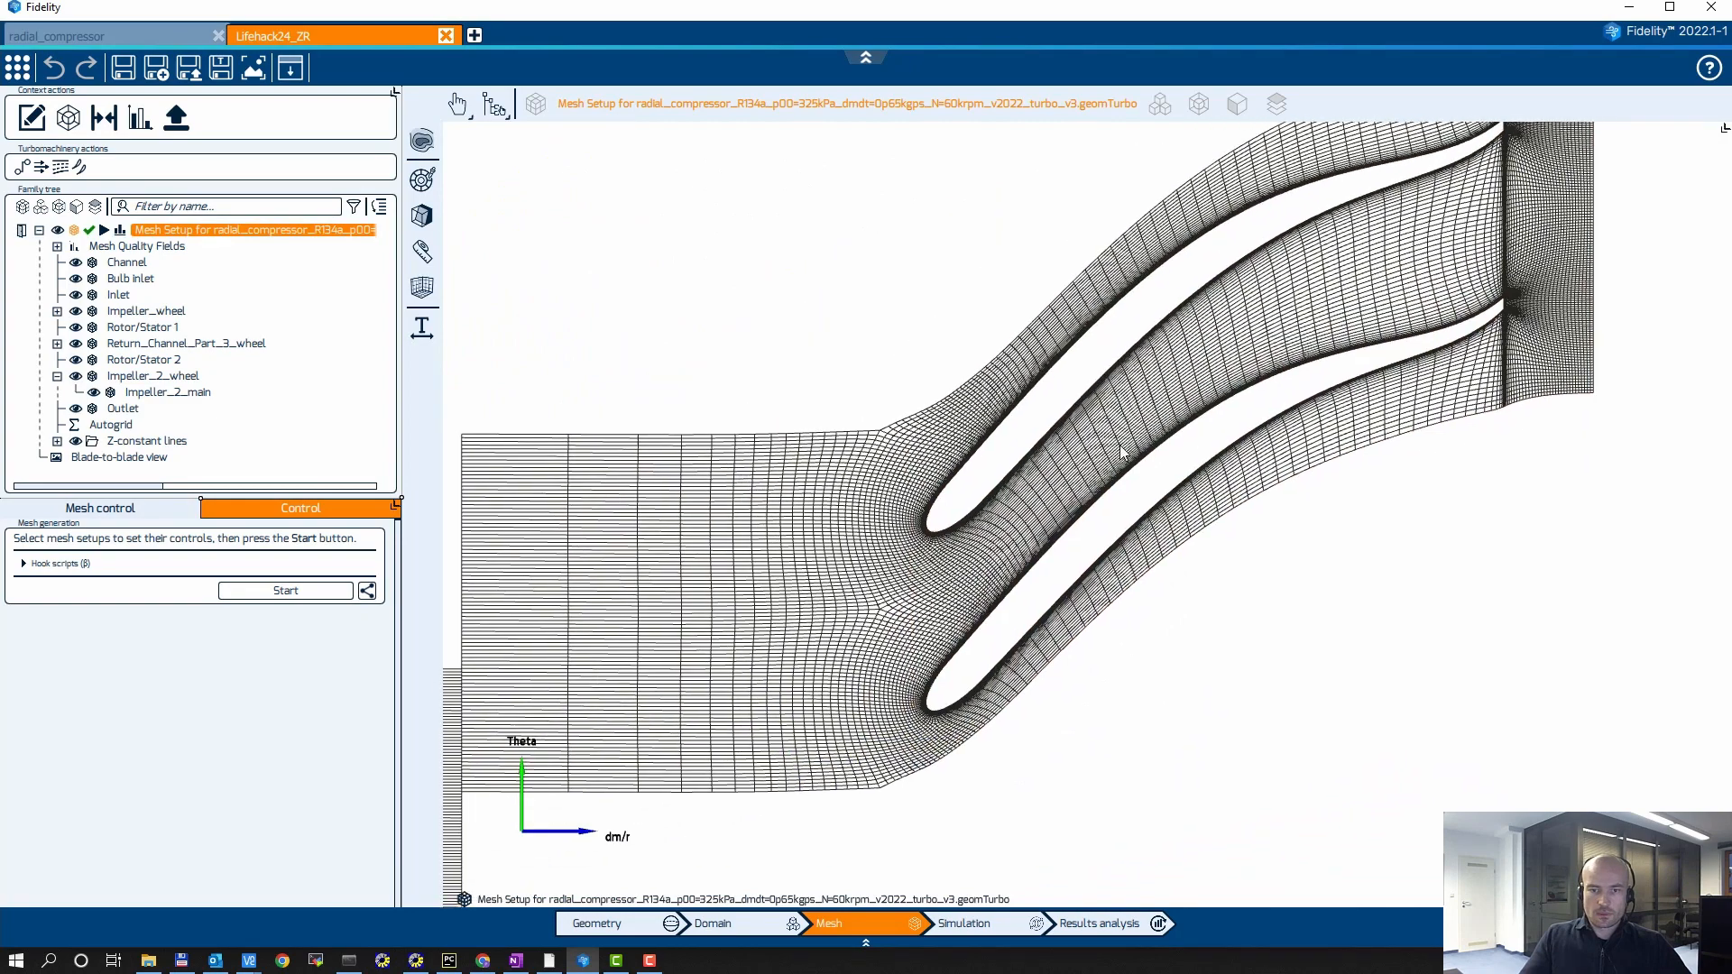
{"action": "middle_click_drag", "start_coordinate": [1119, 444], "coordinate": [995, 465]}
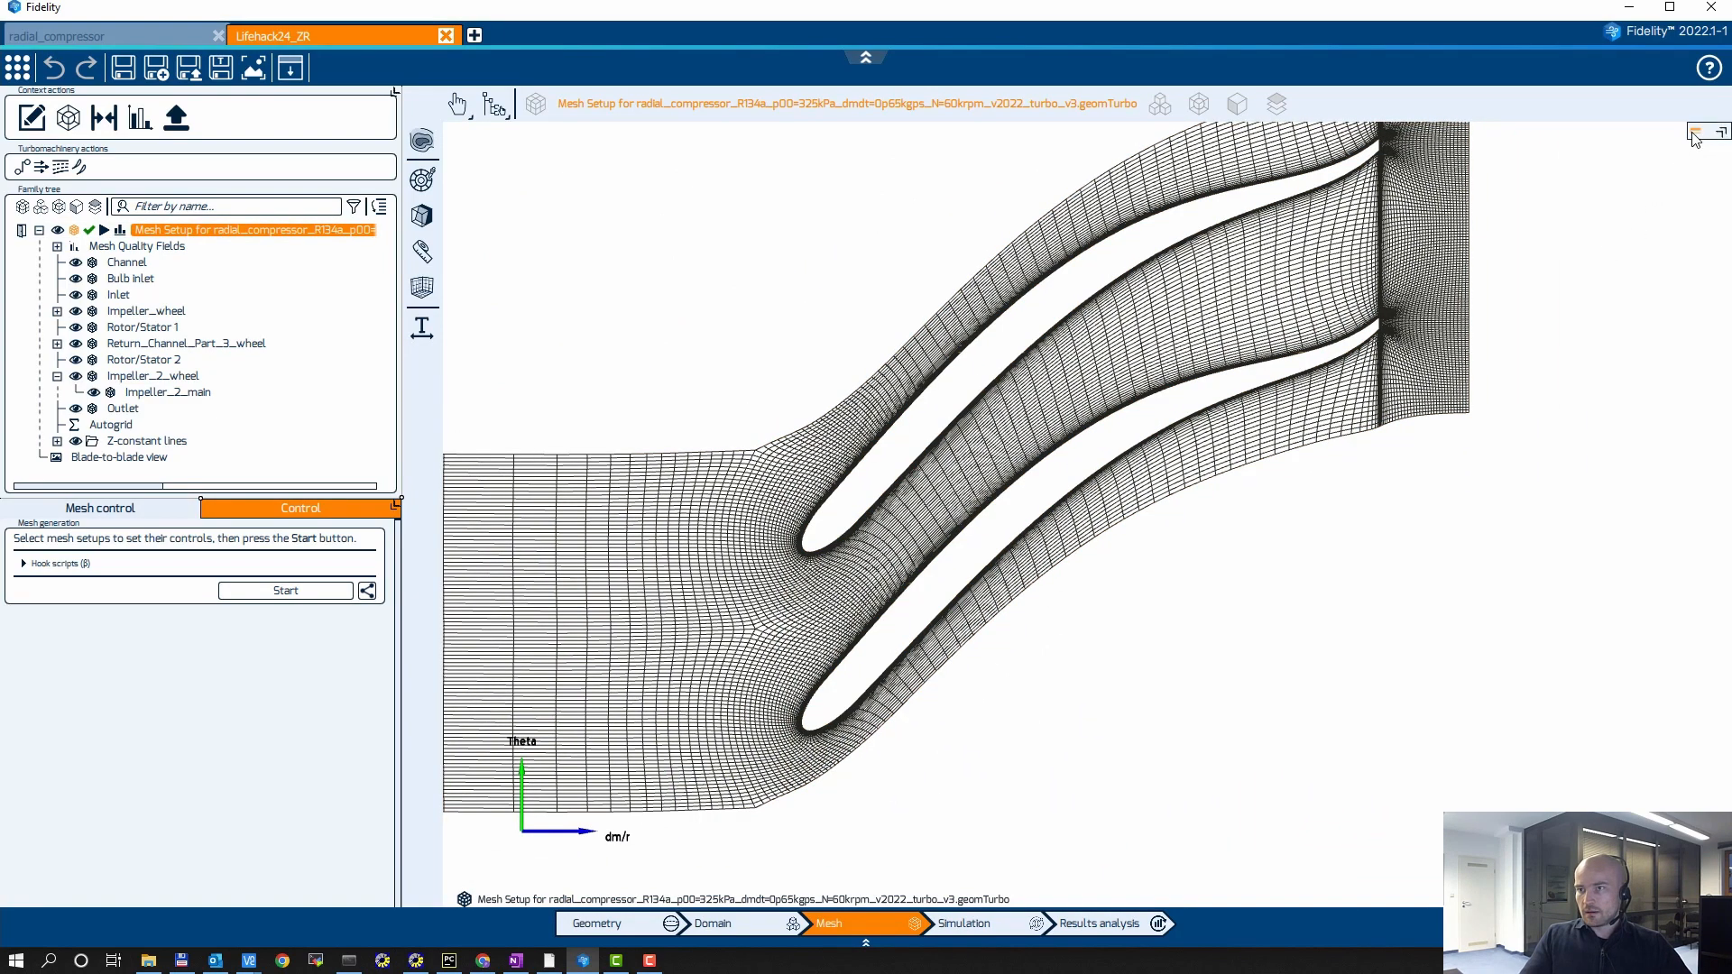
Enlarge the meridional view and delete the curvilinear Z-constant line just downstream of the second impeller's trailing edge
{"action": "left_click", "coordinate": [1725, 129]}
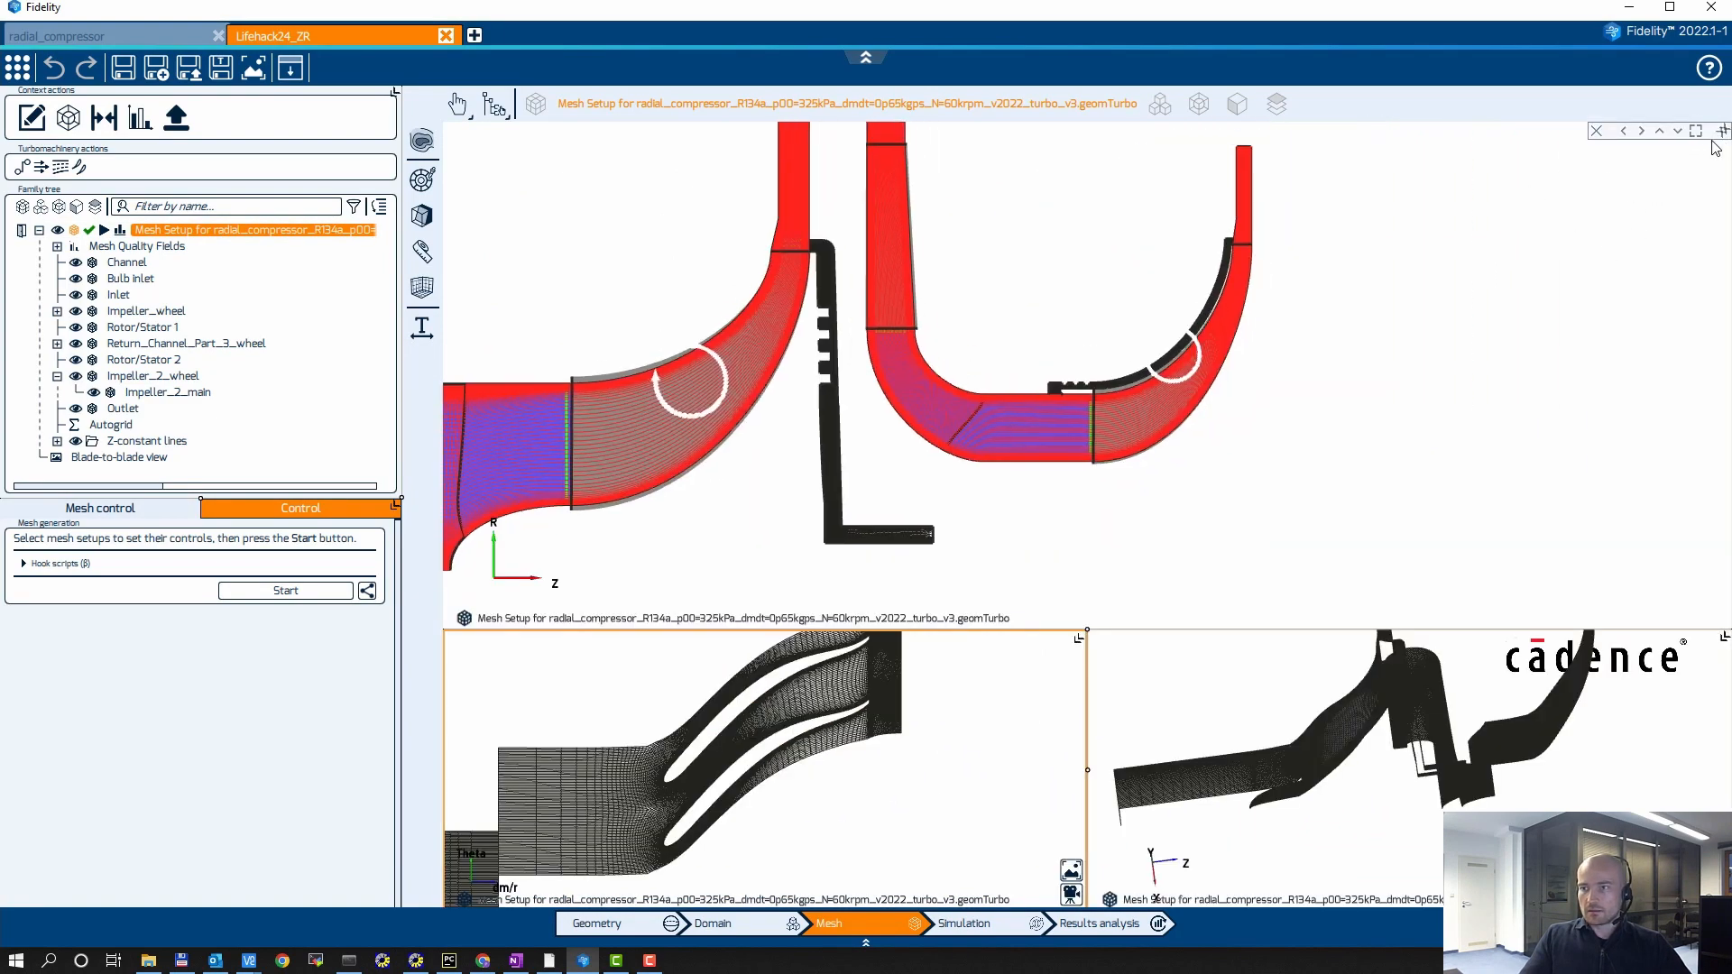
{"action": "left_click", "coordinate": [1725, 129]}
{"action": "scroll", "coordinate": [1173, 324], "scroll_direction": "up", "scroll_amount": 4}
{"action": "scroll", "coordinate": [1200, 351], "scroll_direction": "up", "scroll_amount": 4}
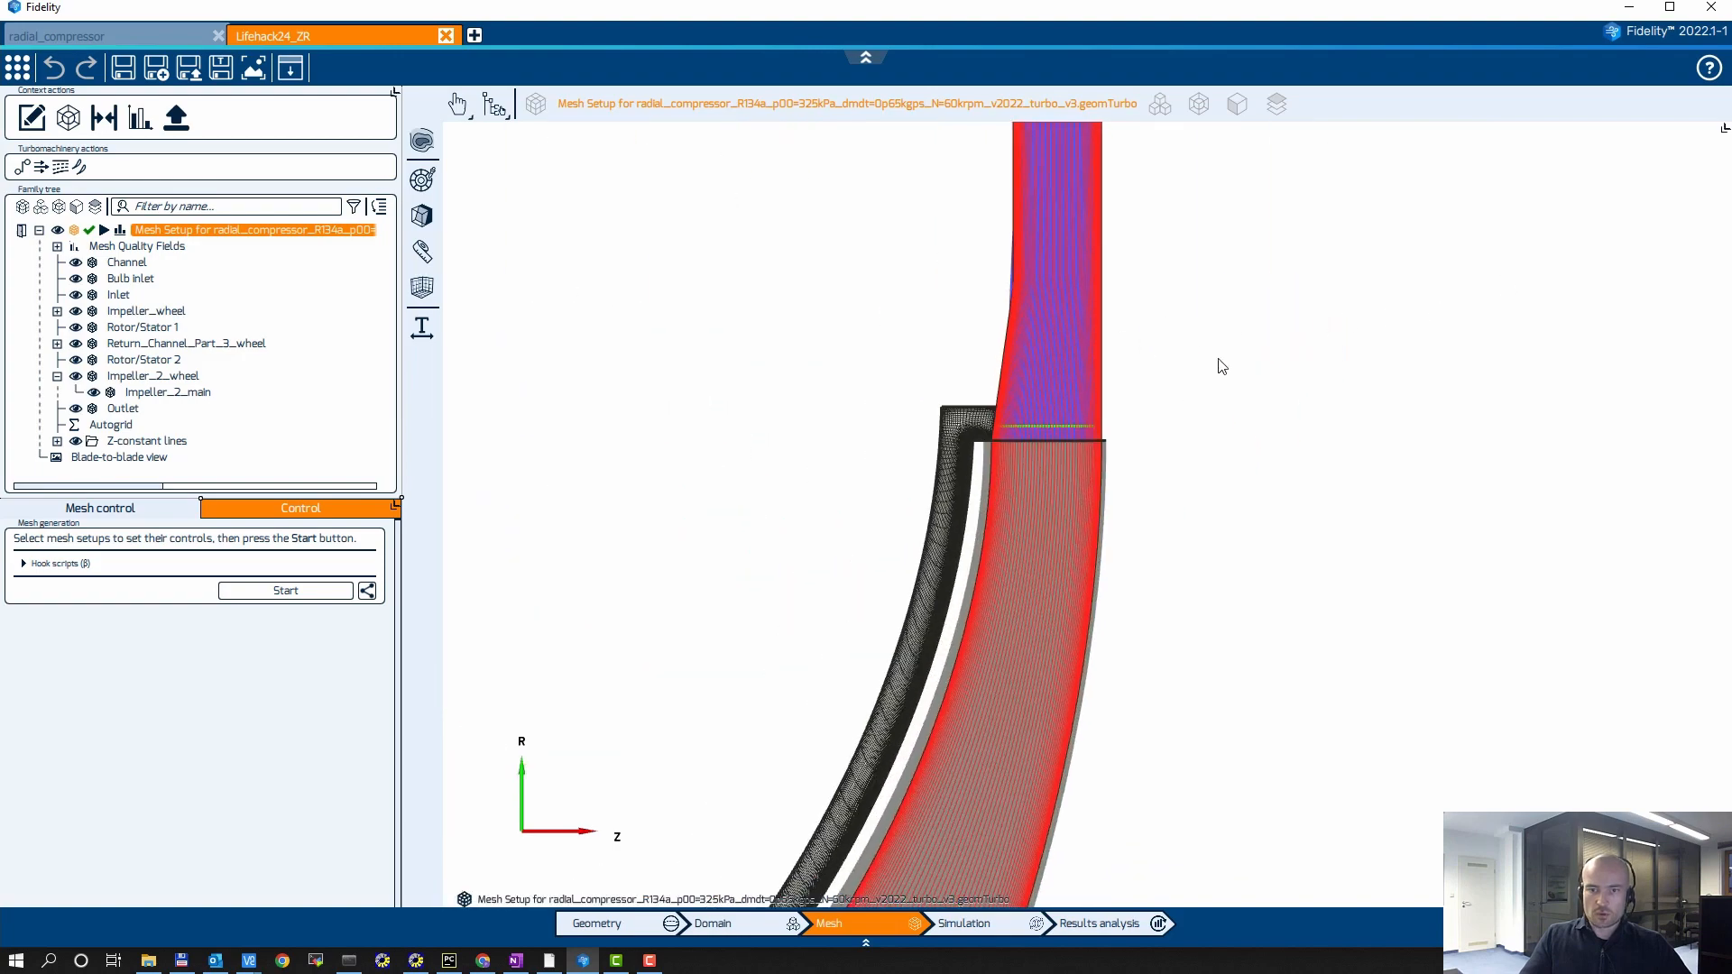
{"action": "left_click", "coordinate": [1090, 469]}
{"action": "right_click", "coordinate": [1089, 469]}
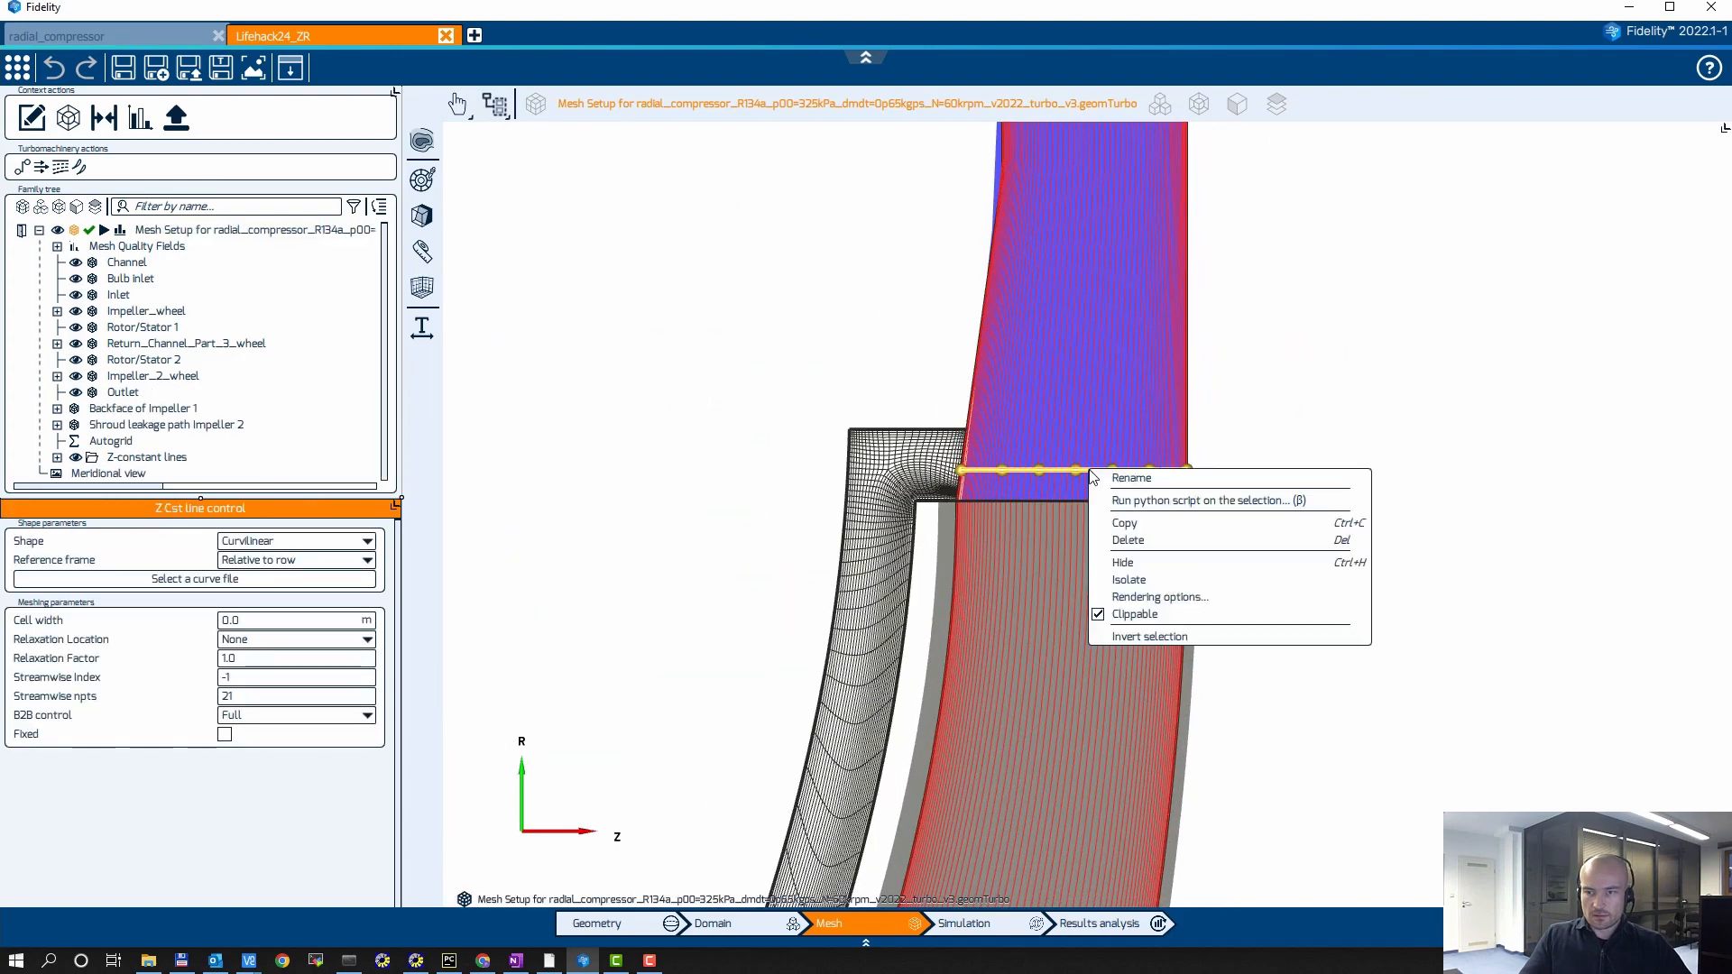
{"action": "left_click", "coordinate": [1172, 540]}
Add matching Z-constant lines for the Shroud leakage path Impeller 2
{"action": "scroll", "coordinate": [785, 352], "scroll_direction": "down", "scroll_amount": 5}
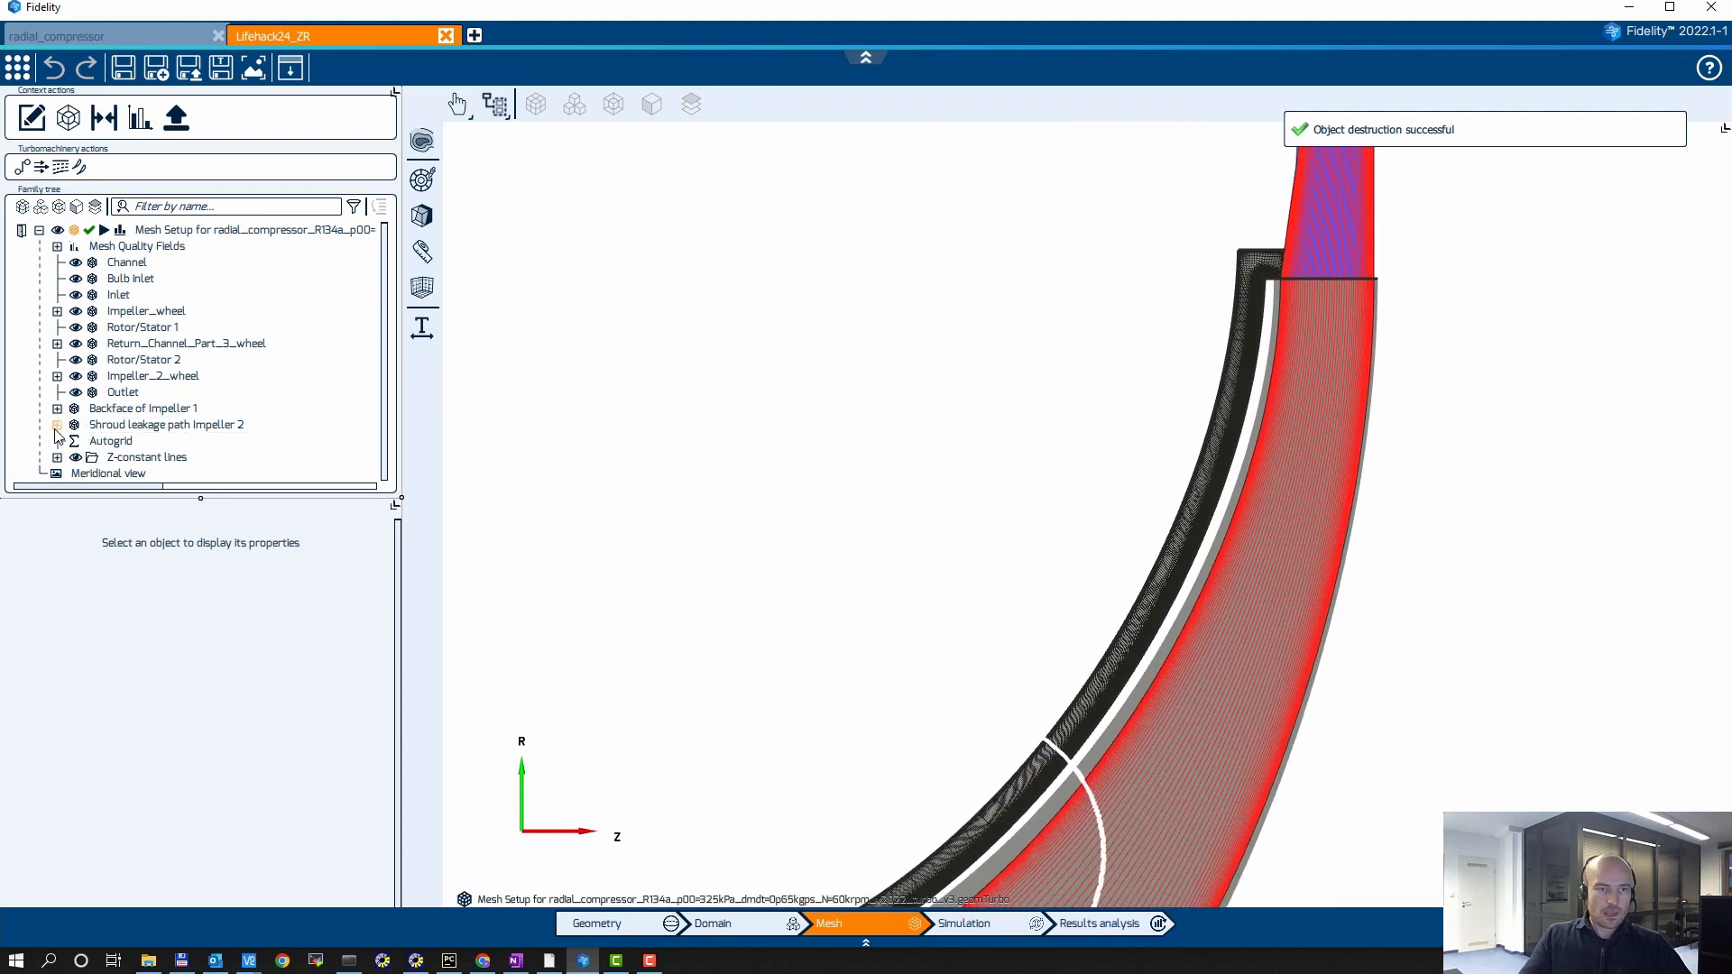
{"action": "left_click", "coordinate": [162, 426]}
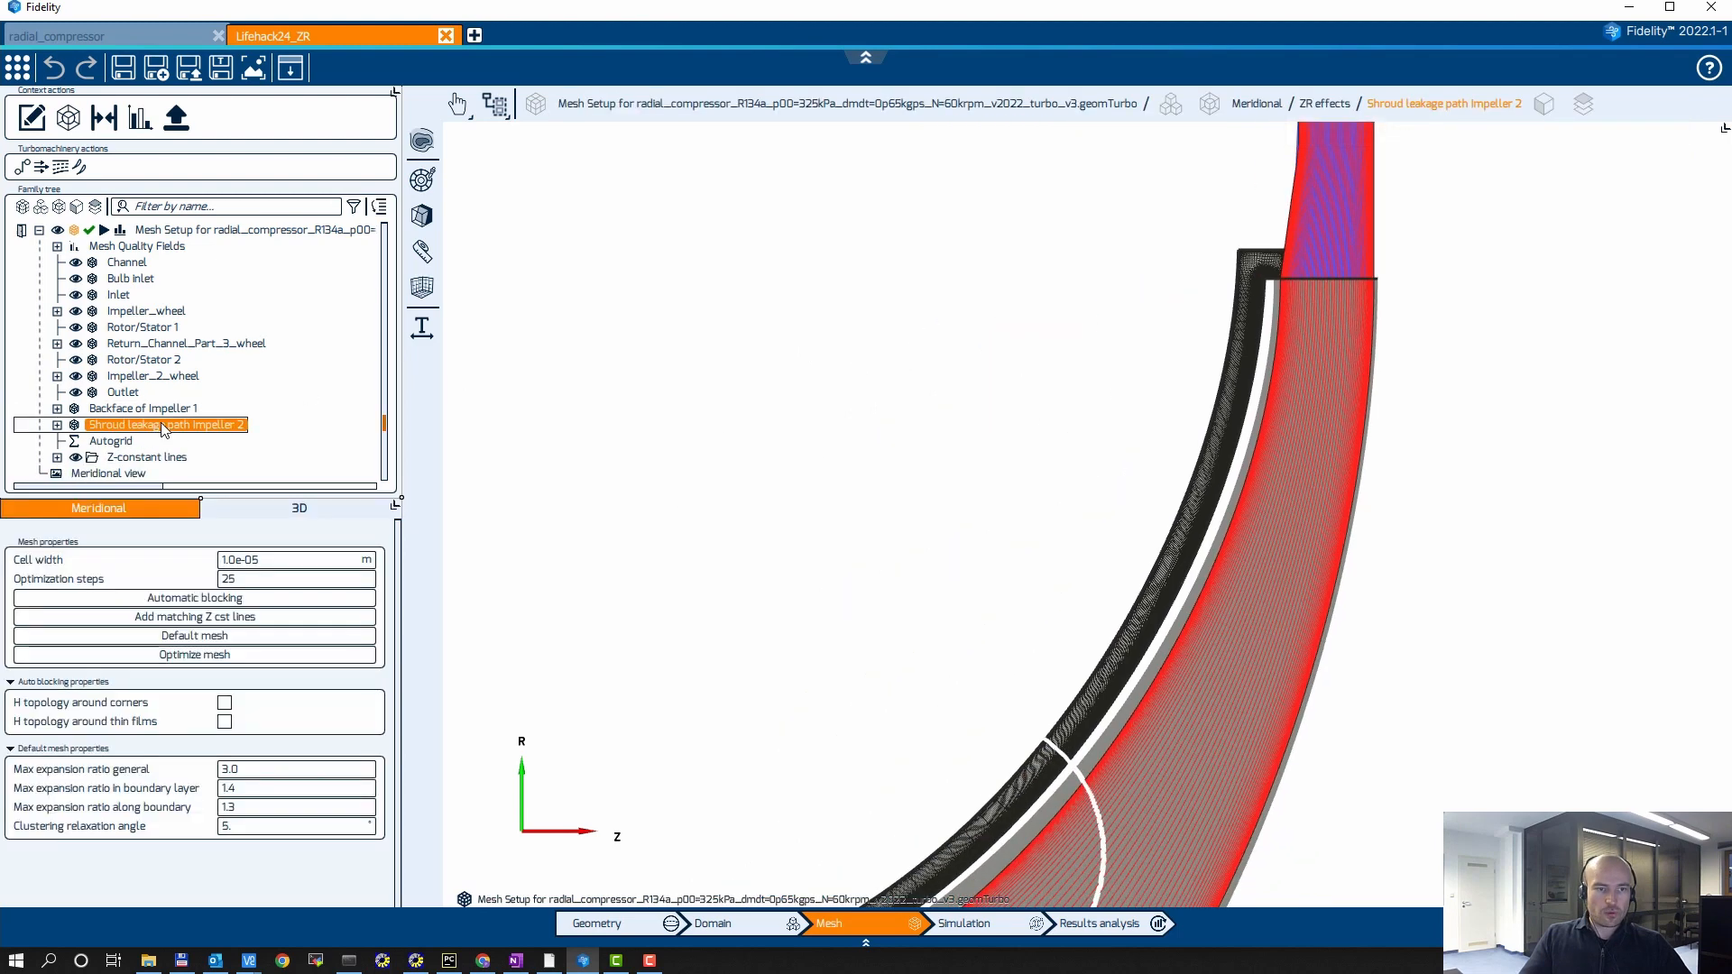
{"action": "left_click", "coordinate": [249, 619]}
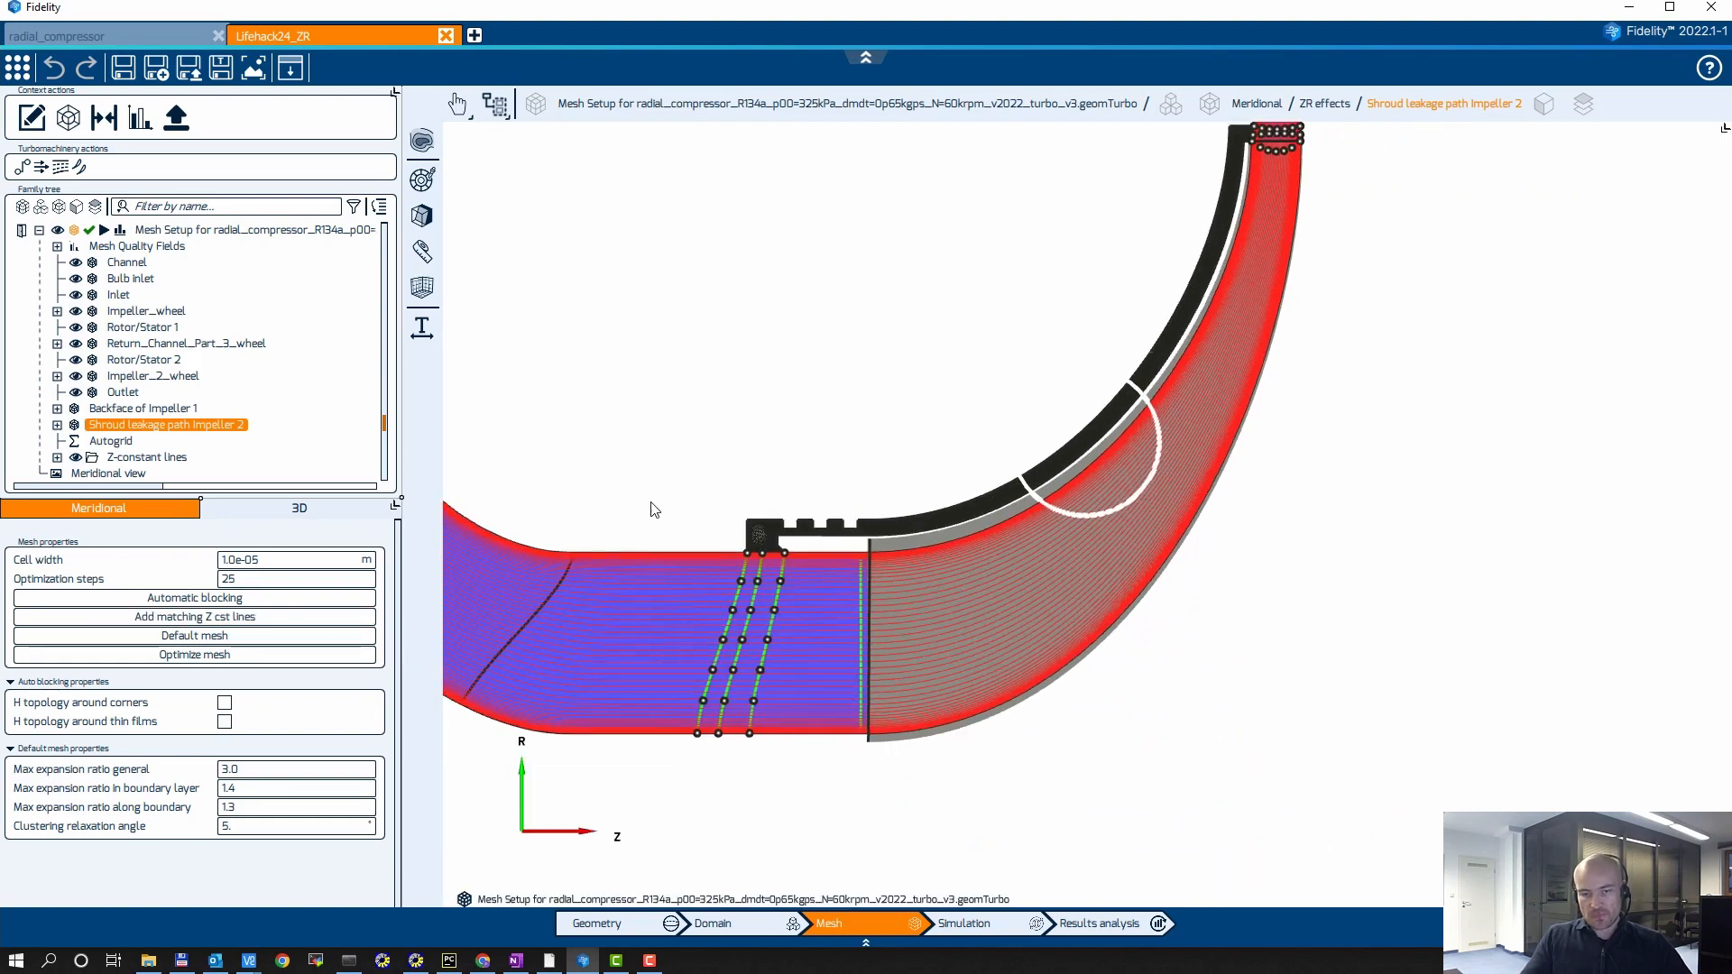
Delete the curved matching Z-constant line that starts at the second impeller's trailing edge and bulges into the blade region
{"action": "middle_click_drag", "start_coordinate": [918, 356], "coordinate": [749, 590]}
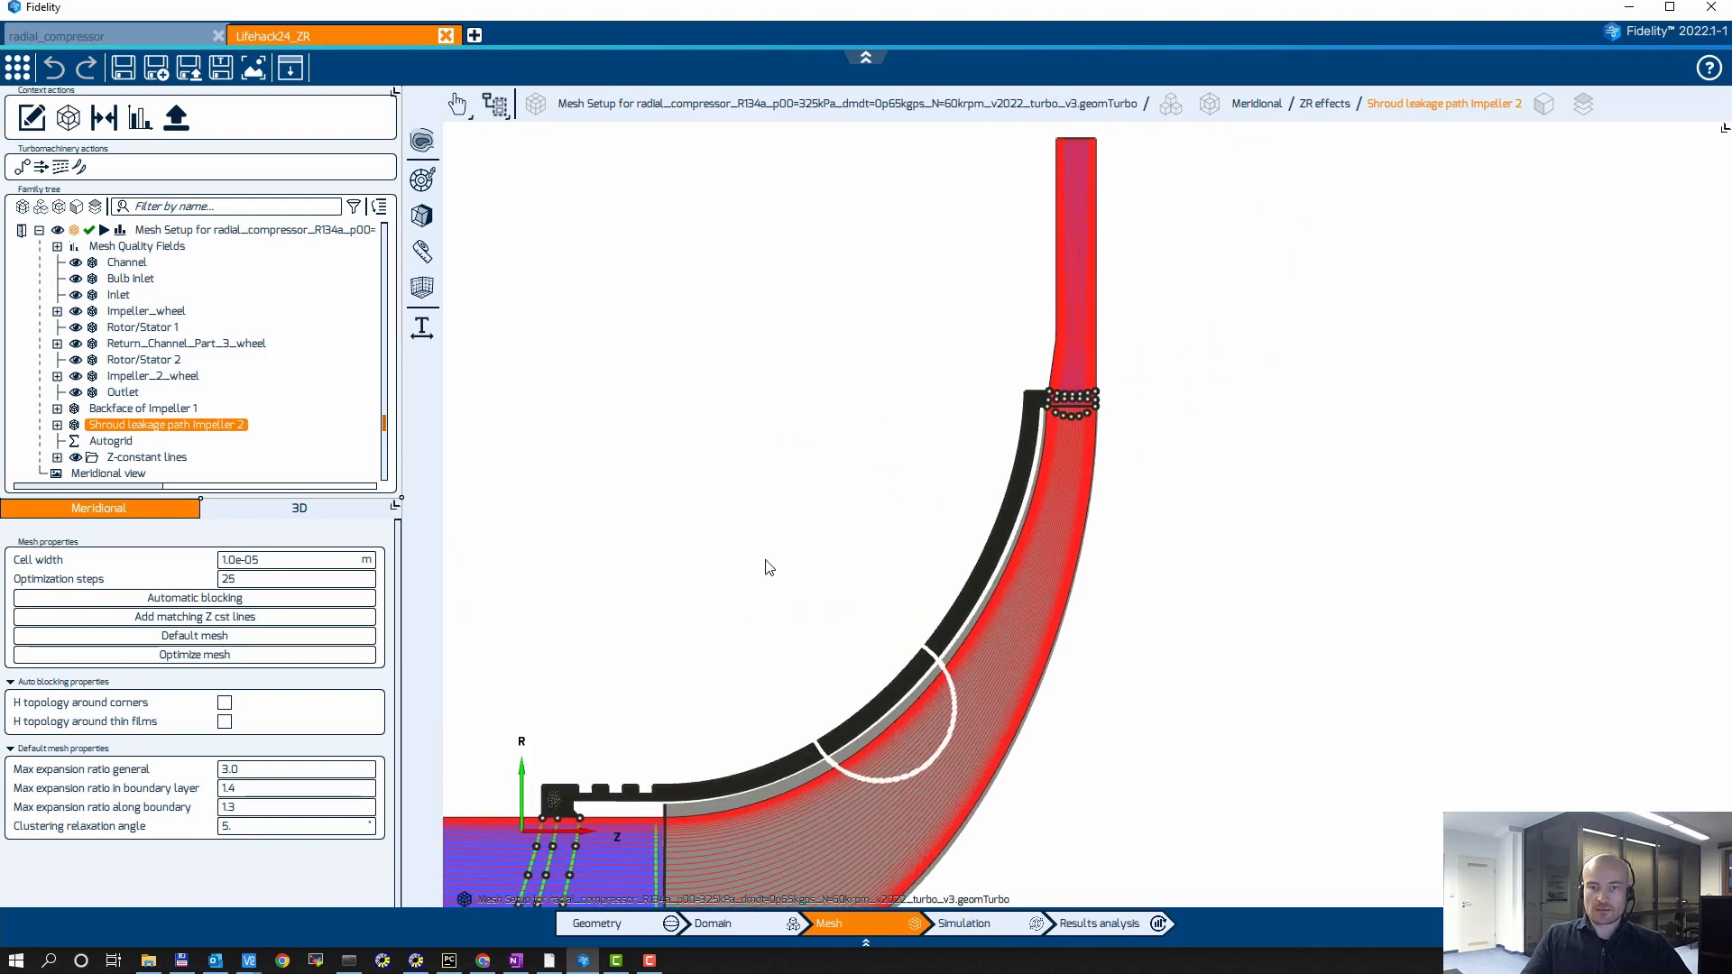
{"action": "scroll", "coordinate": [1090, 383], "scroll_direction": "up", "scroll_amount": 6}
{"action": "middle_click_drag", "start_coordinate": [1114, 377], "coordinate": [1002, 398]}
{"action": "left_click", "coordinate": [1224, 480]}
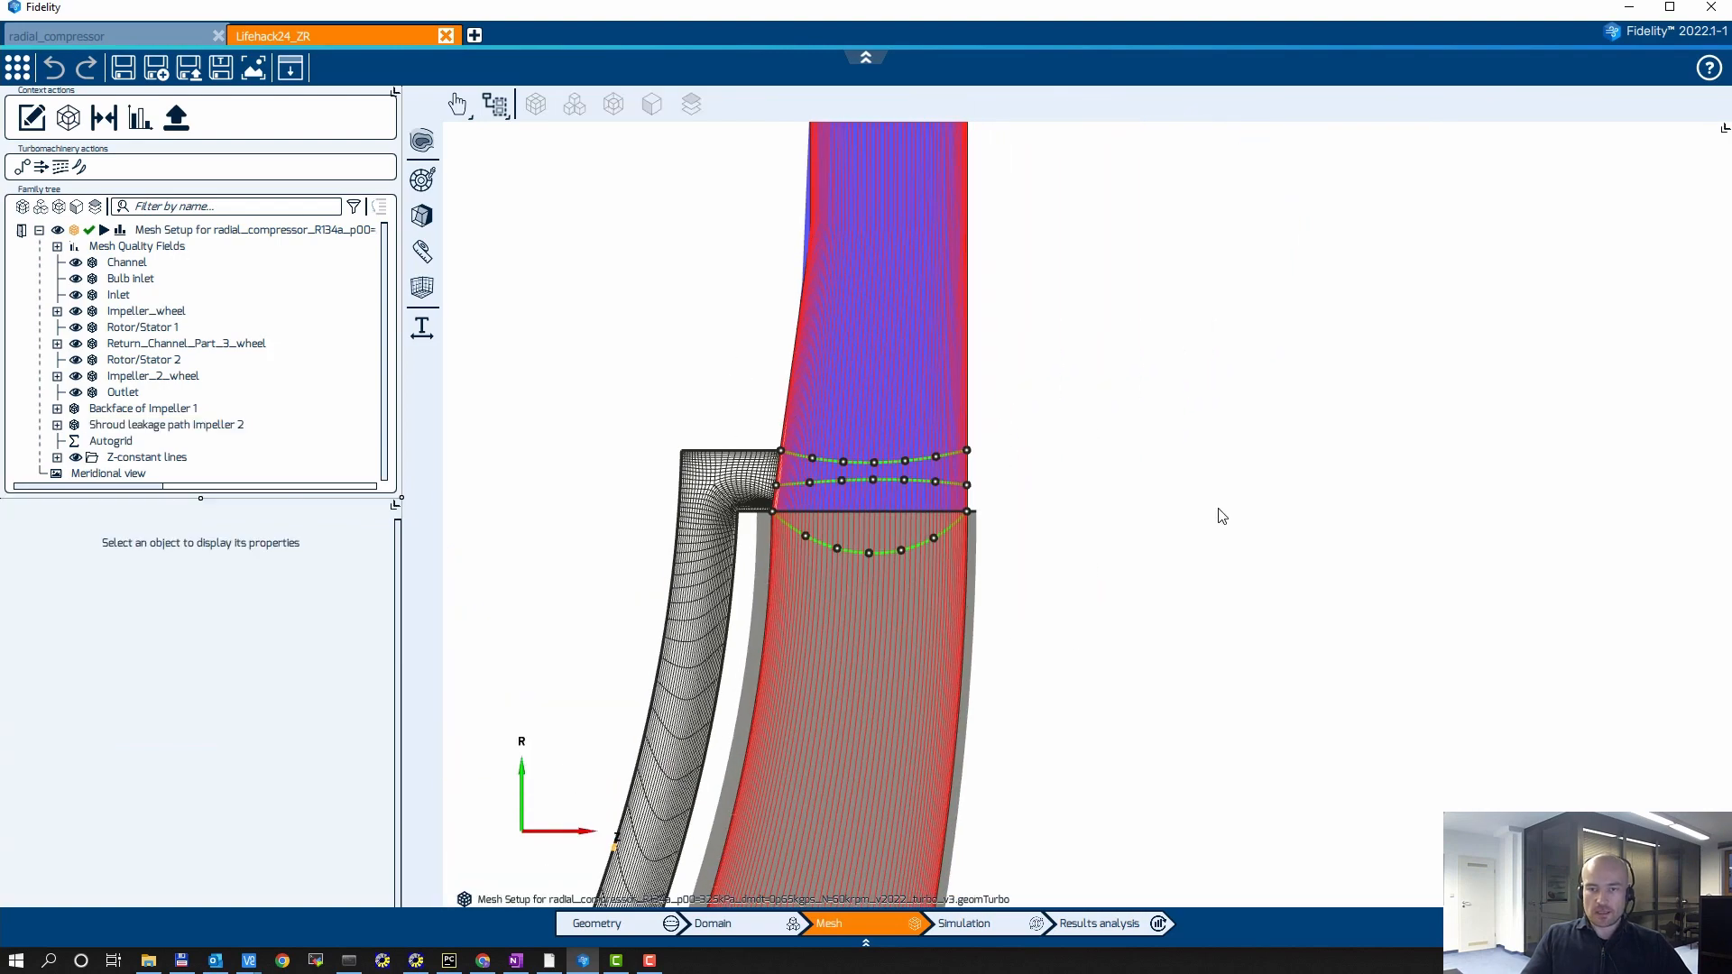
{"action": "left_click", "coordinate": [923, 544]}
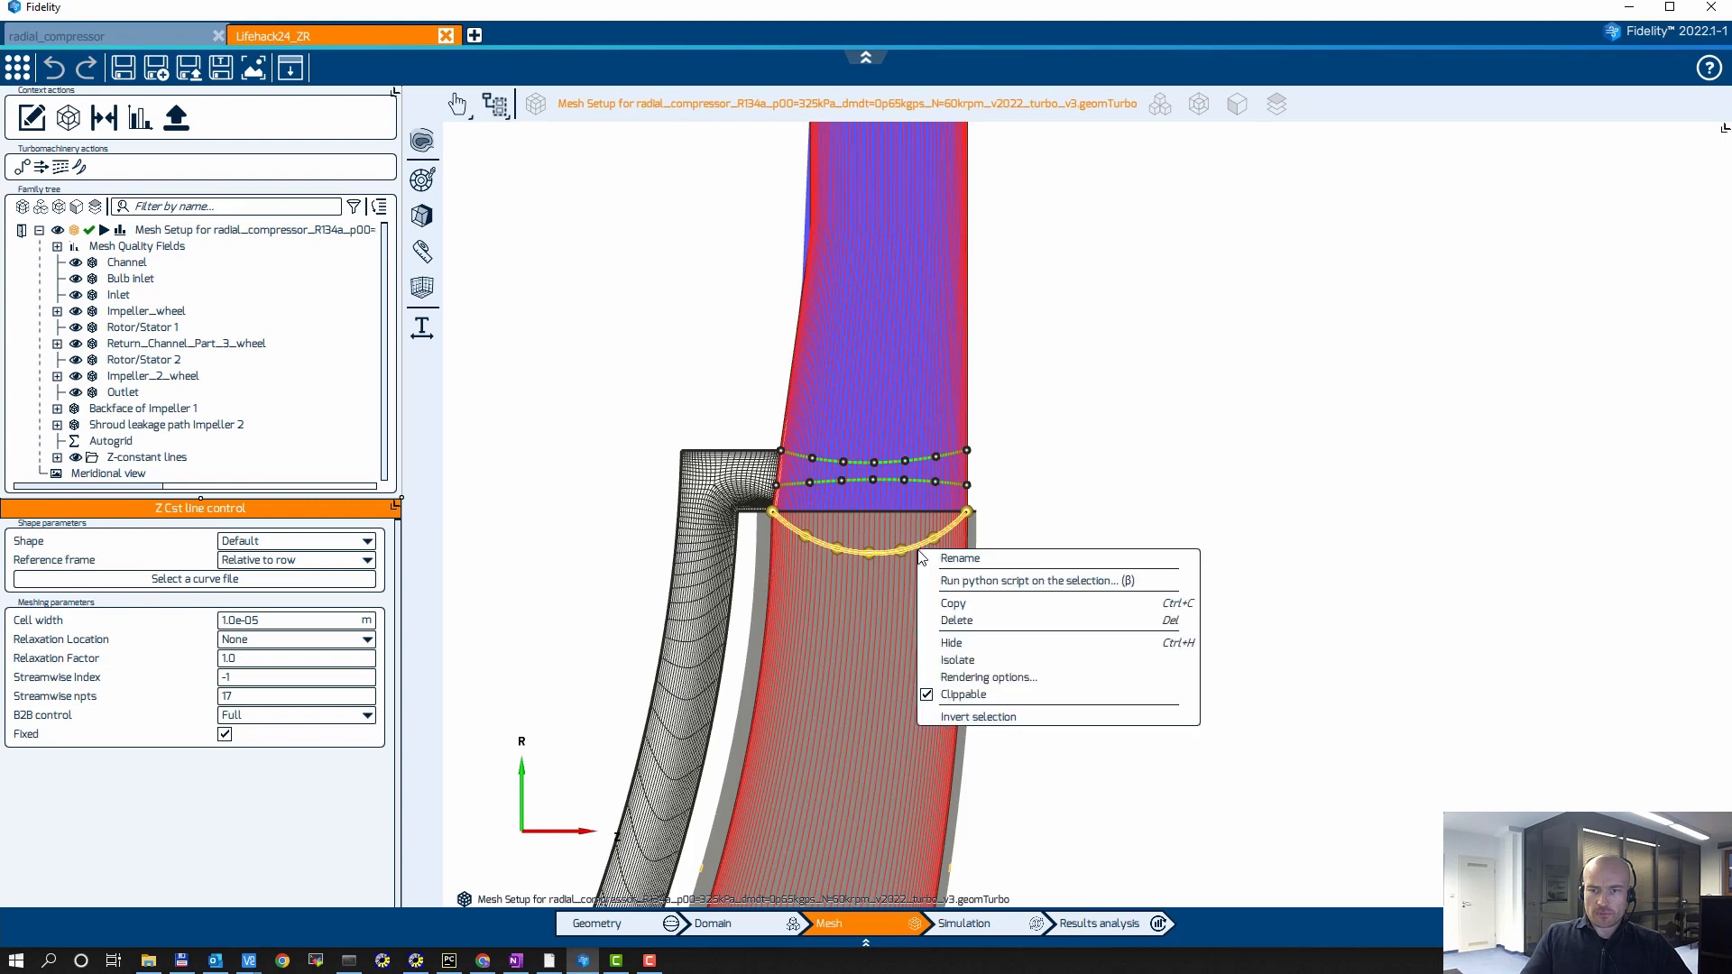
{"action": "right_click", "coordinate": [919, 554]}
{"action": "left_click", "coordinate": [956, 620]}
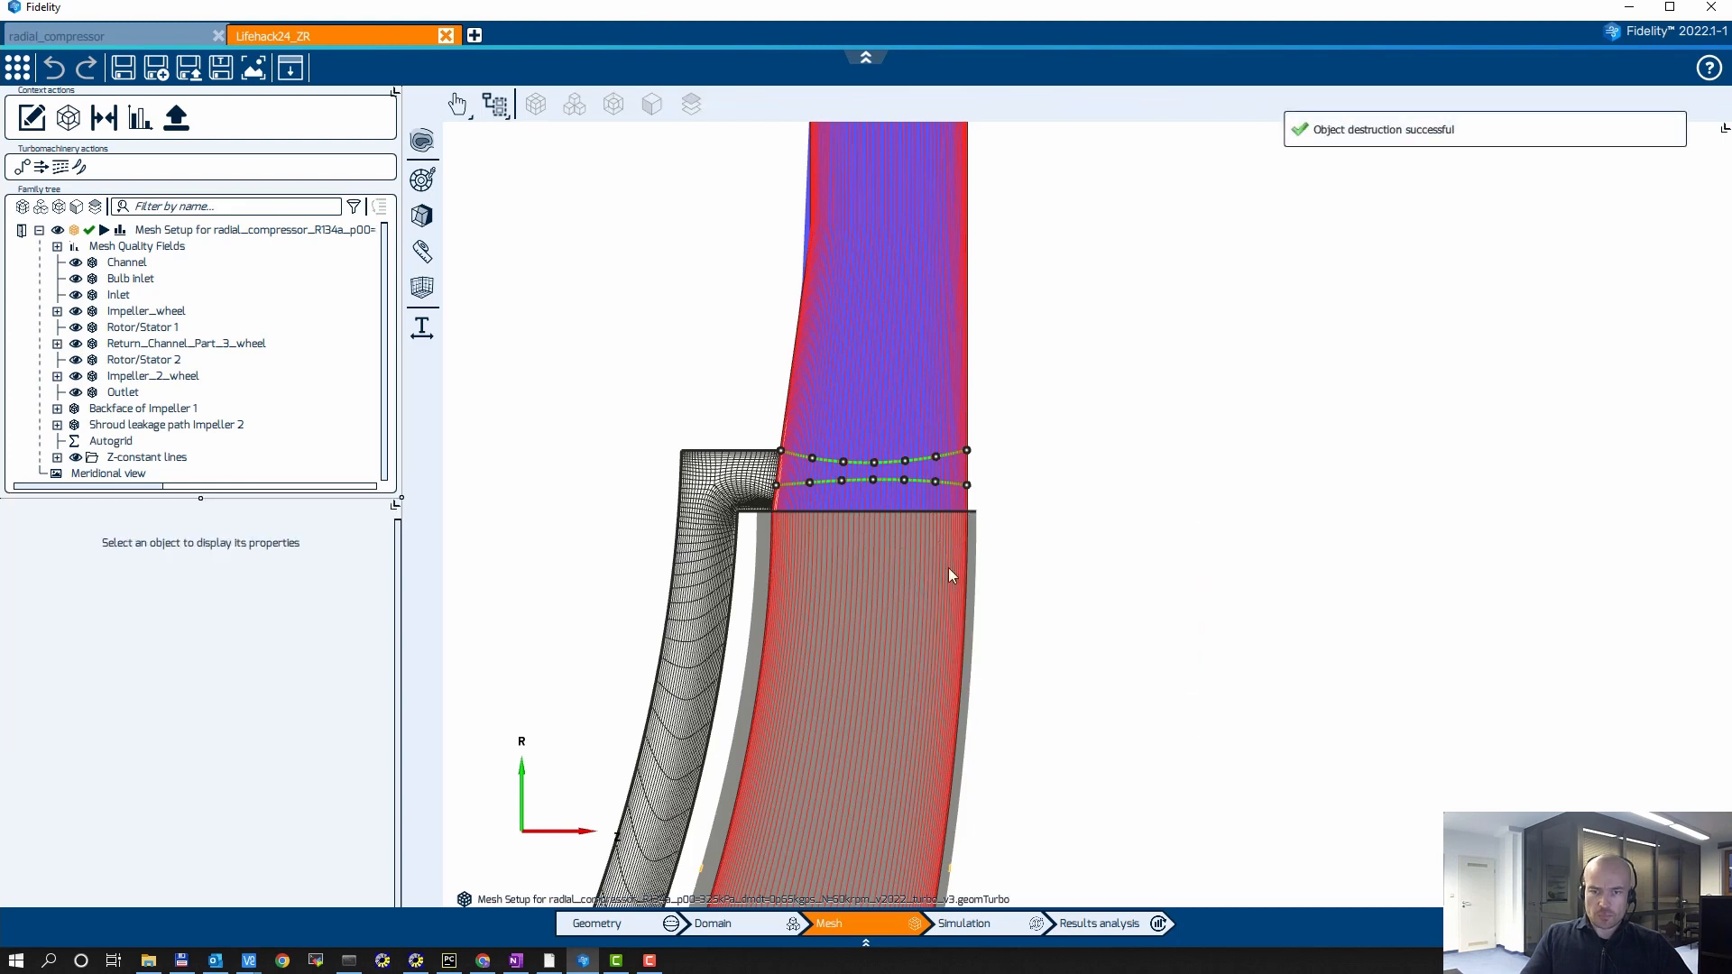
Set the shape of the two remaining outlet and three upstream matching Z-constant lines of the leakage path to Linear
{"action": "left_click", "coordinate": [886, 480]}
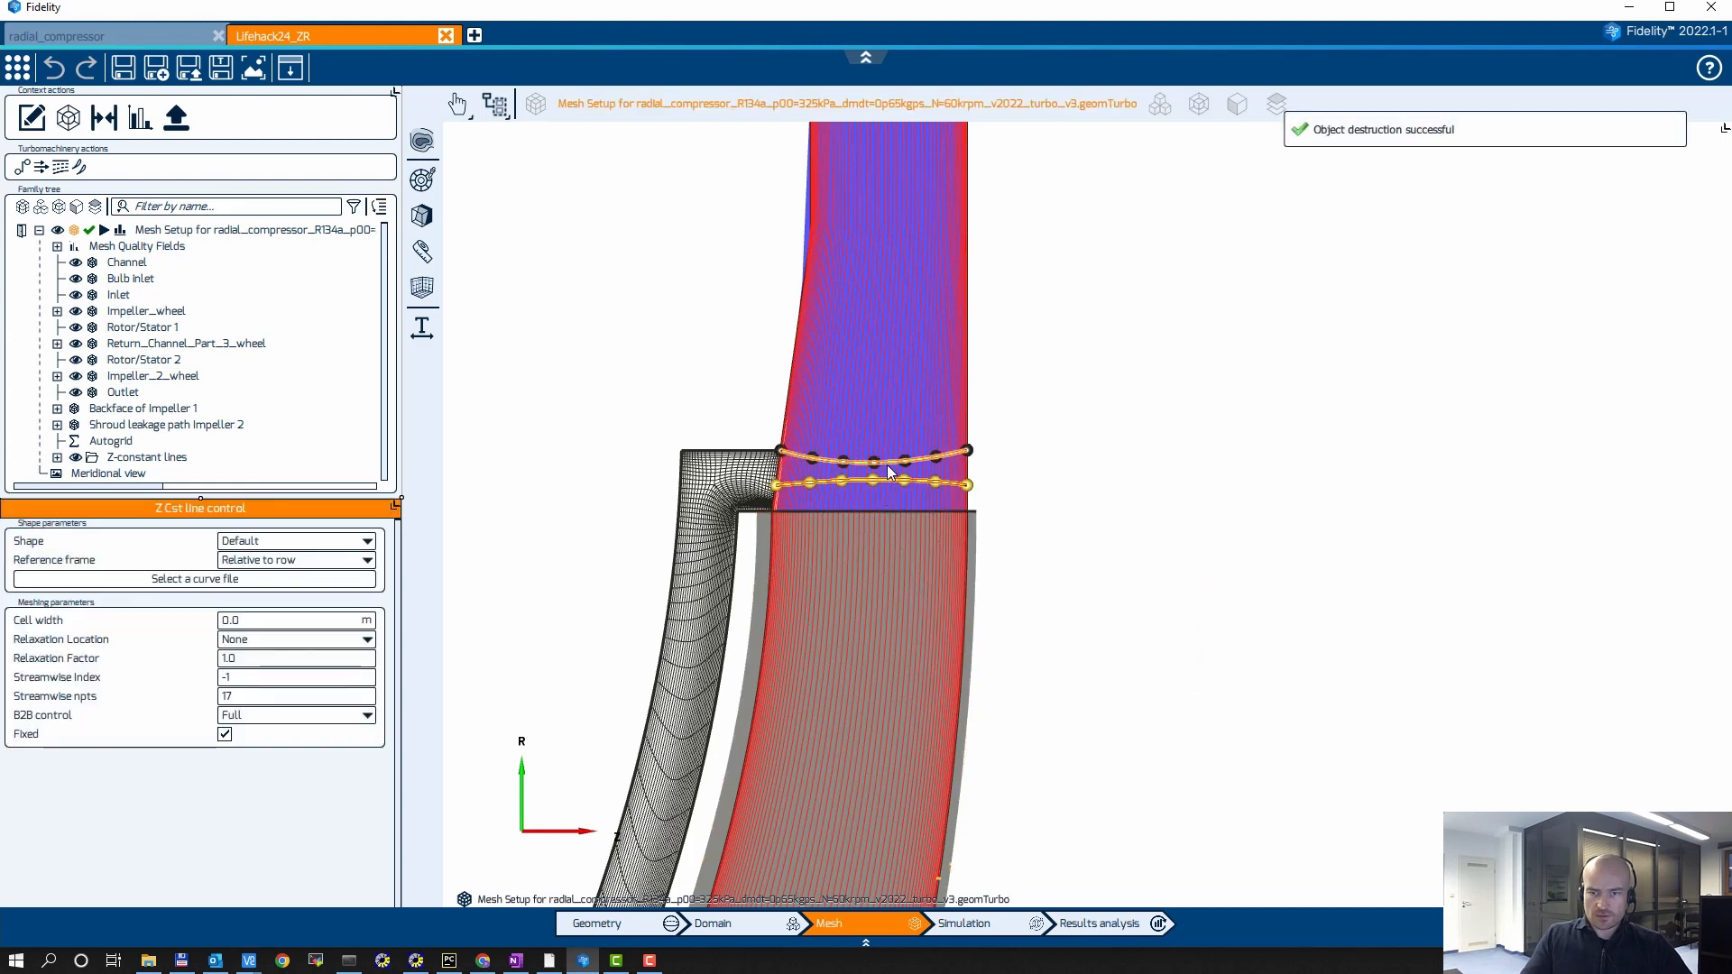
{"action": "left_click", "coordinate": [889, 466], "text": "ctrl"}
{"action": "scroll", "coordinate": [1260, 434], "scroll_direction": "down", "scroll_amount": 5}
{"action": "middle_click_drag", "start_coordinate": [908, 498], "coordinate": [1051, 313]}
{"action": "scroll", "coordinate": [1086, 385], "scroll_direction": "up", "scroll_amount": 5}
{"action": "middle_click_drag", "start_coordinate": [1086, 496], "coordinate": [1084, 323]}
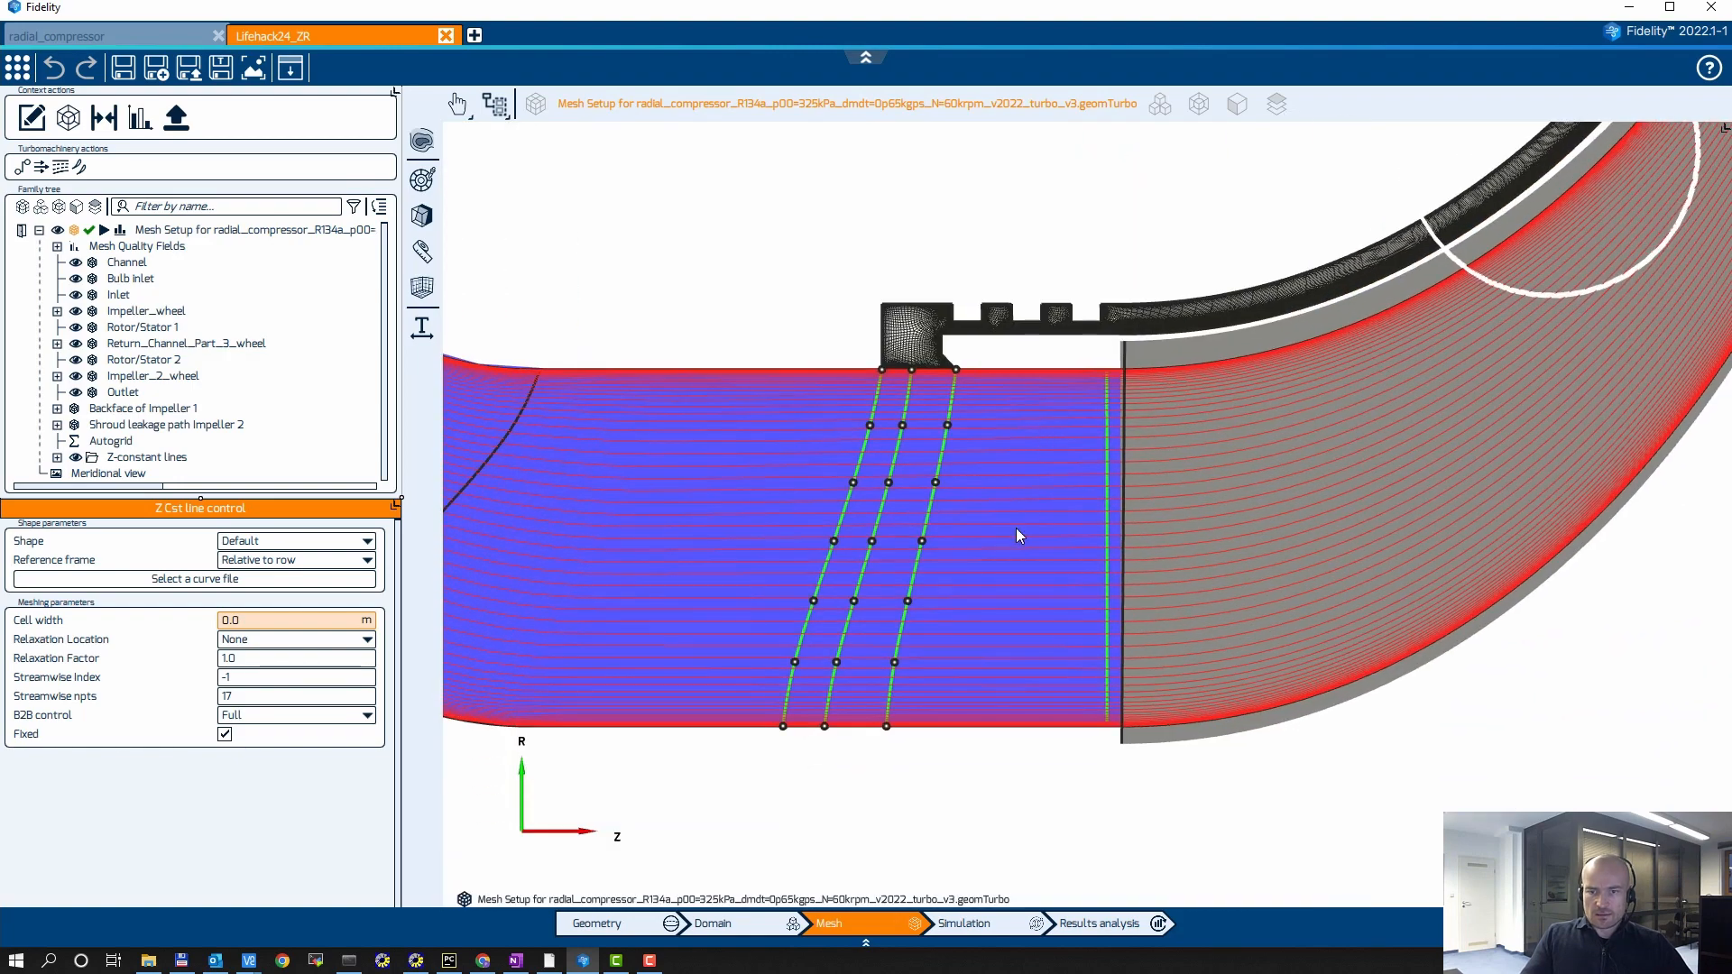
{"action": "left_click", "coordinate": [868, 453]}
{"action": "left_click", "coordinate": [891, 460], "text": "ctrl"}
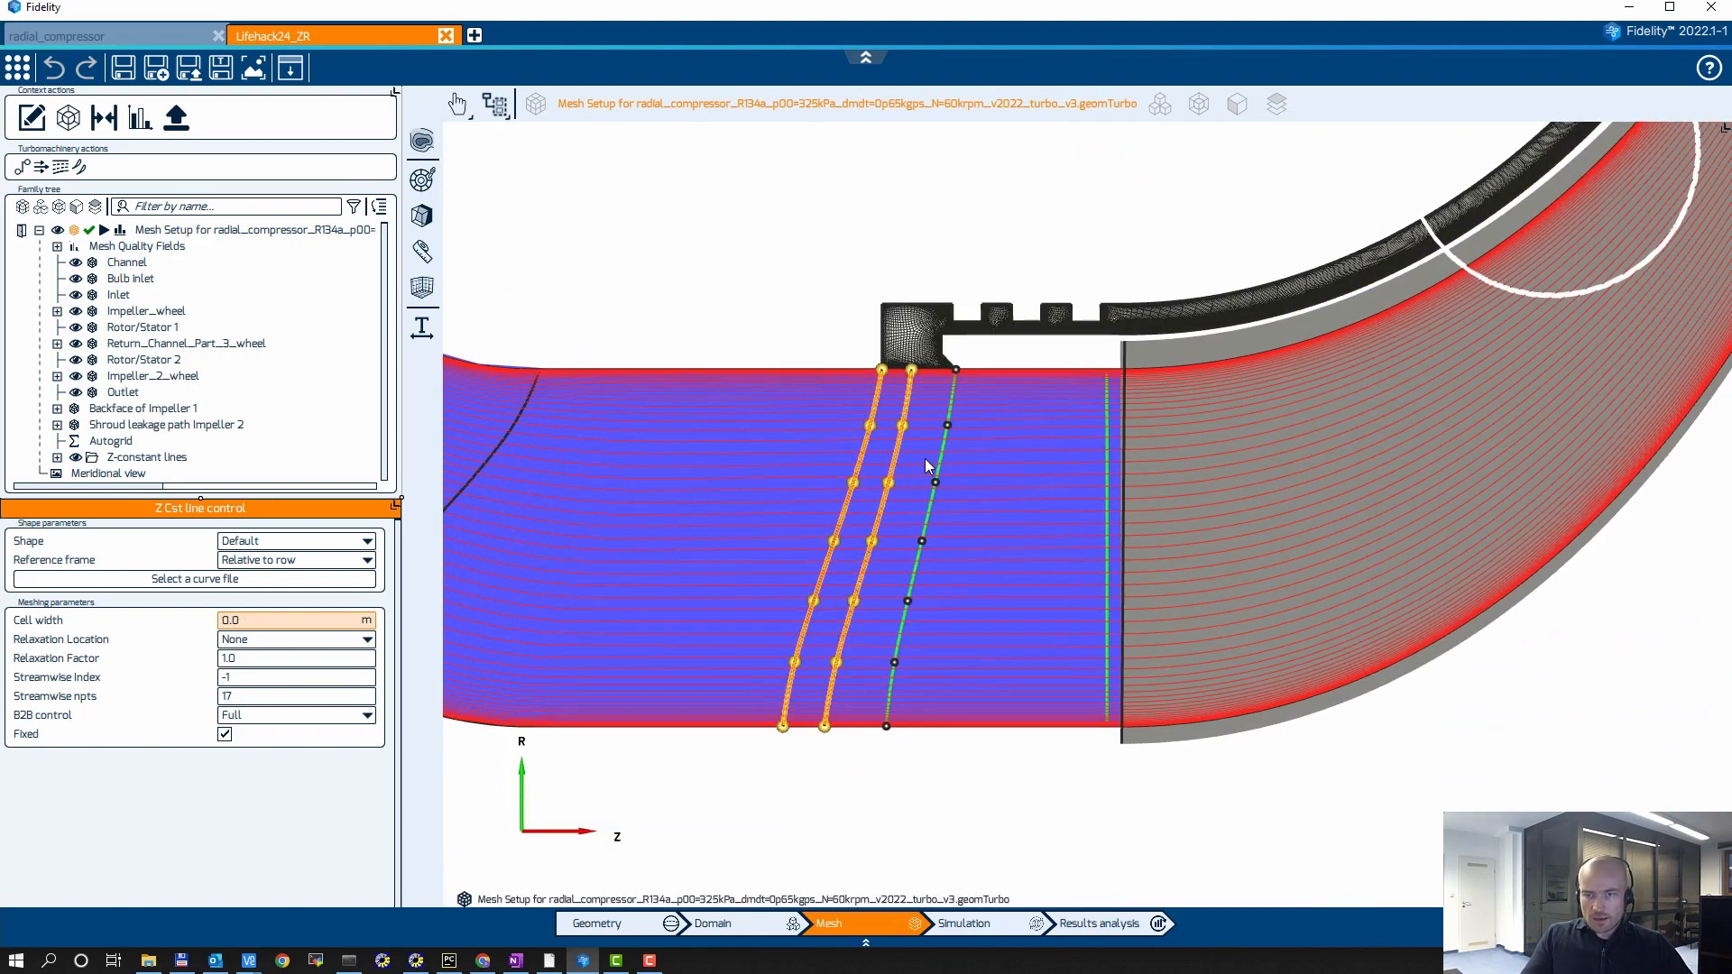
{"action": "left_click", "coordinate": [939, 458], "text": "ctrl"}
{"action": "left_click", "coordinate": [254, 541]}
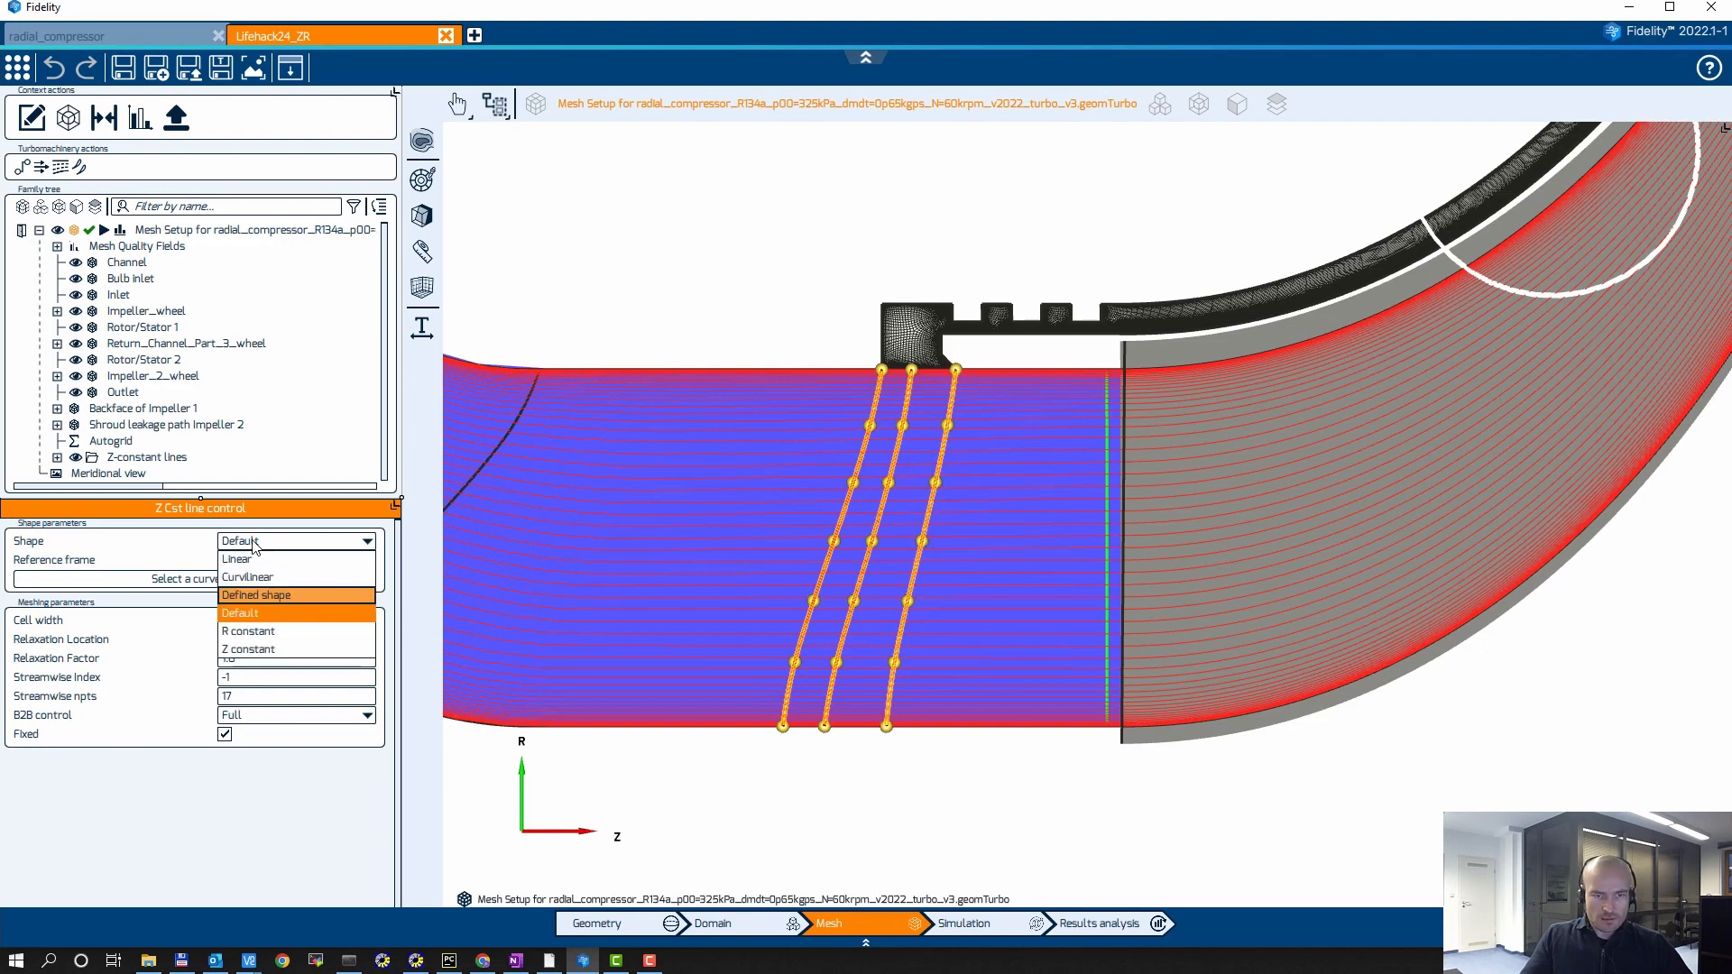
{"action": "left_click", "coordinate": [240, 559]}
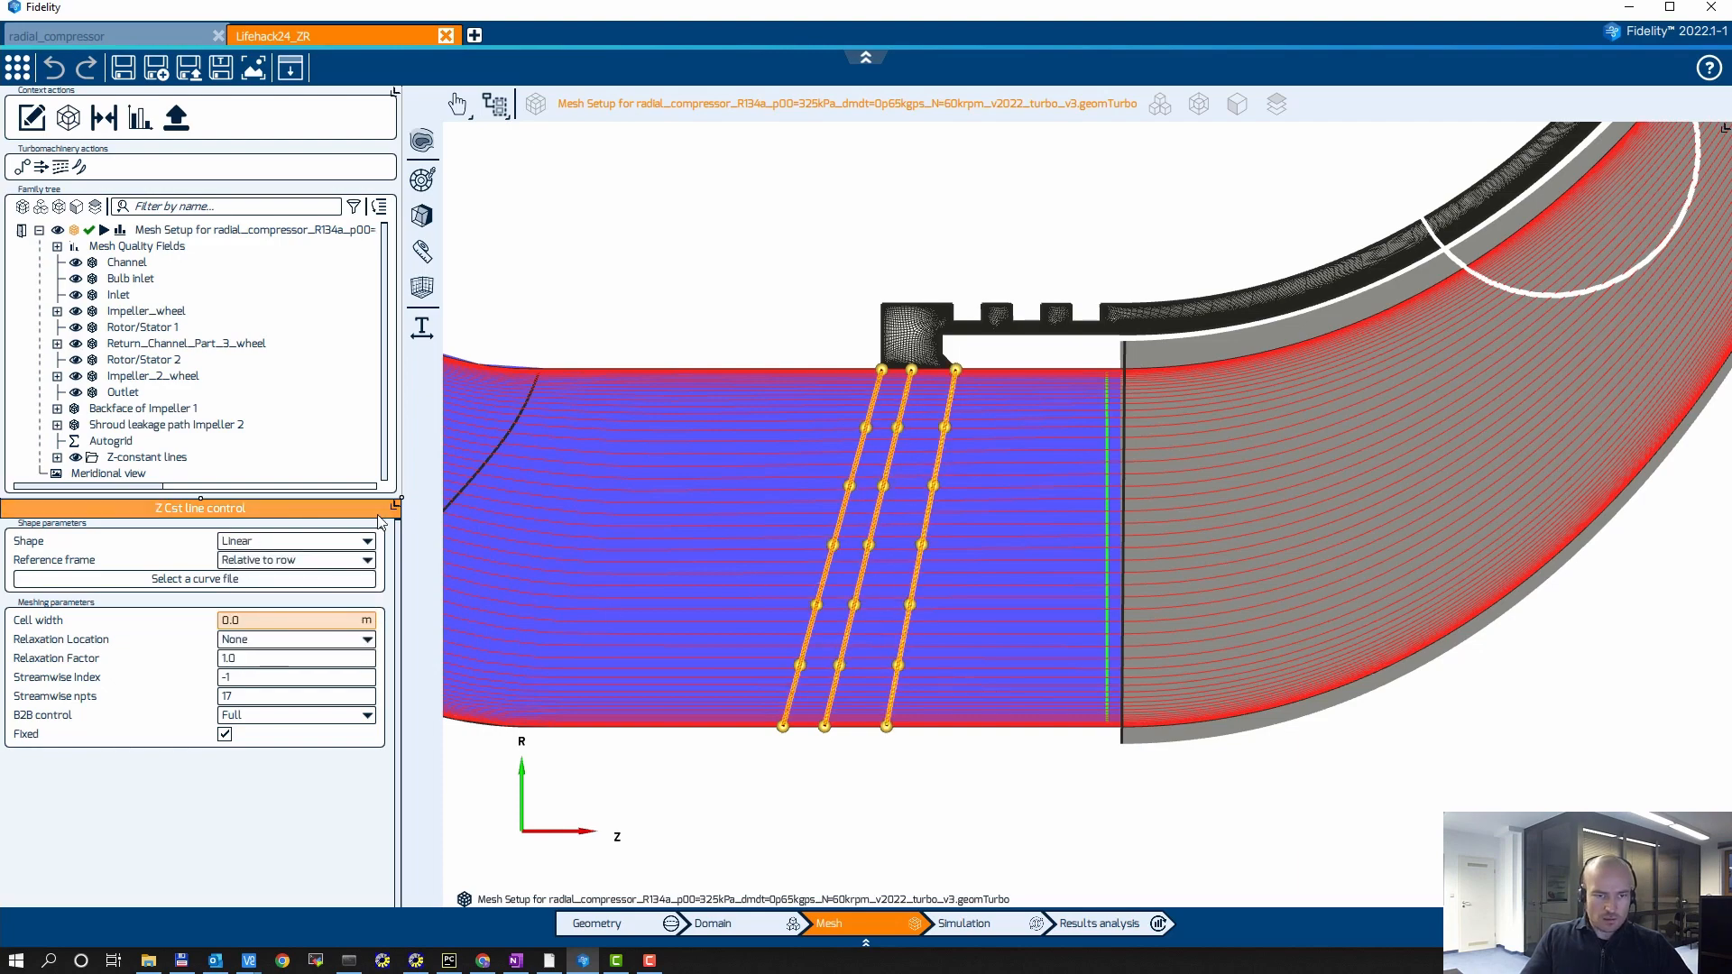
Regenerate the blade-to-blade mesh for the whole mesh setup and enlarge the blade-to-blade view
{"action": "scroll", "coordinate": [762, 236], "scroll_direction": "down", "scroll_amount": 2}
{"action": "scroll", "coordinate": [707, 328], "scroll_direction": "down", "scroll_amount": 3}
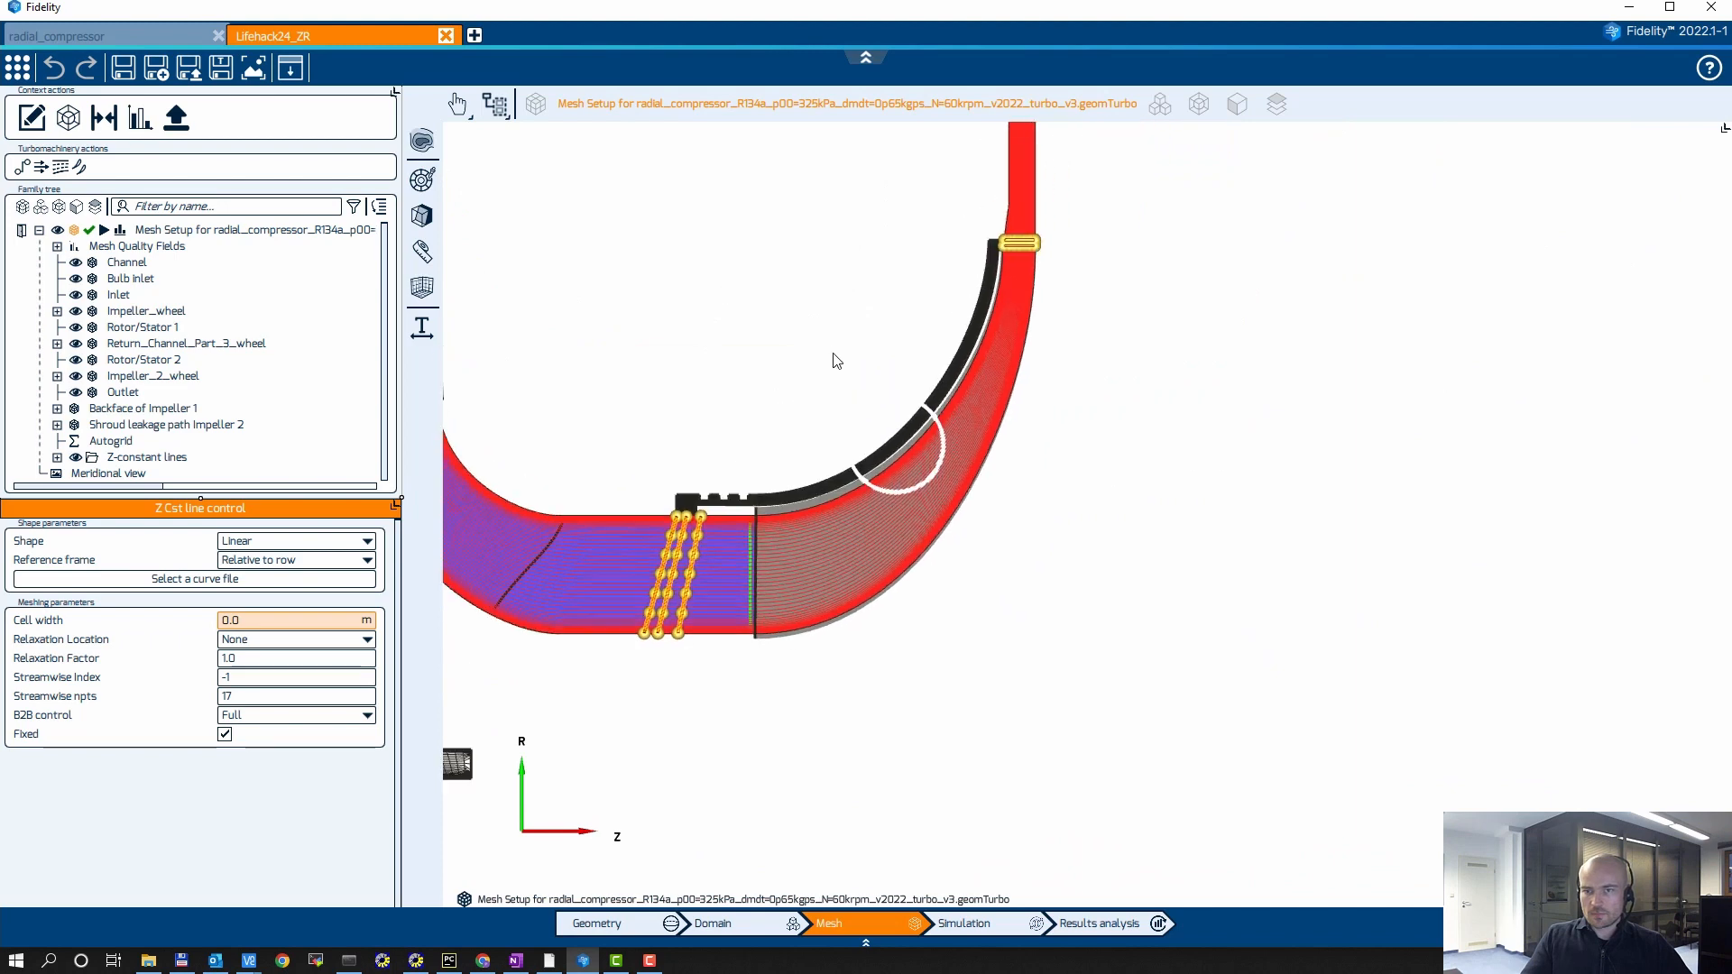
{"action": "left_click", "coordinate": [171, 231]}
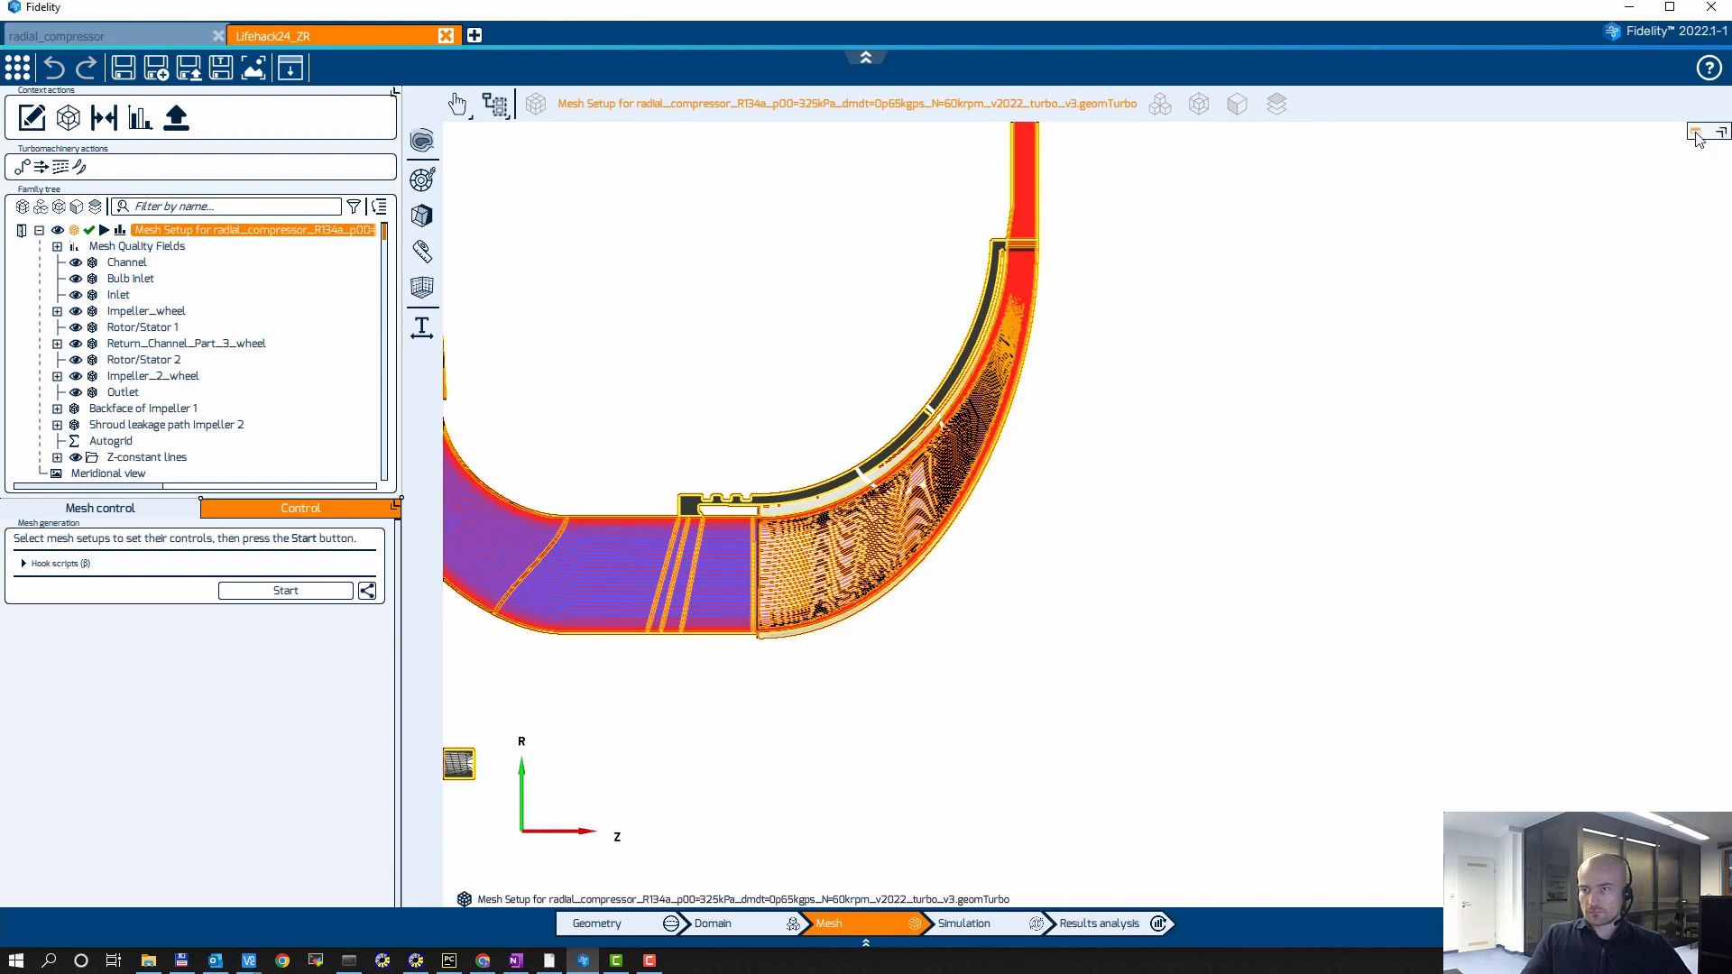
{"action": "left_click", "coordinate": [1722, 130]}
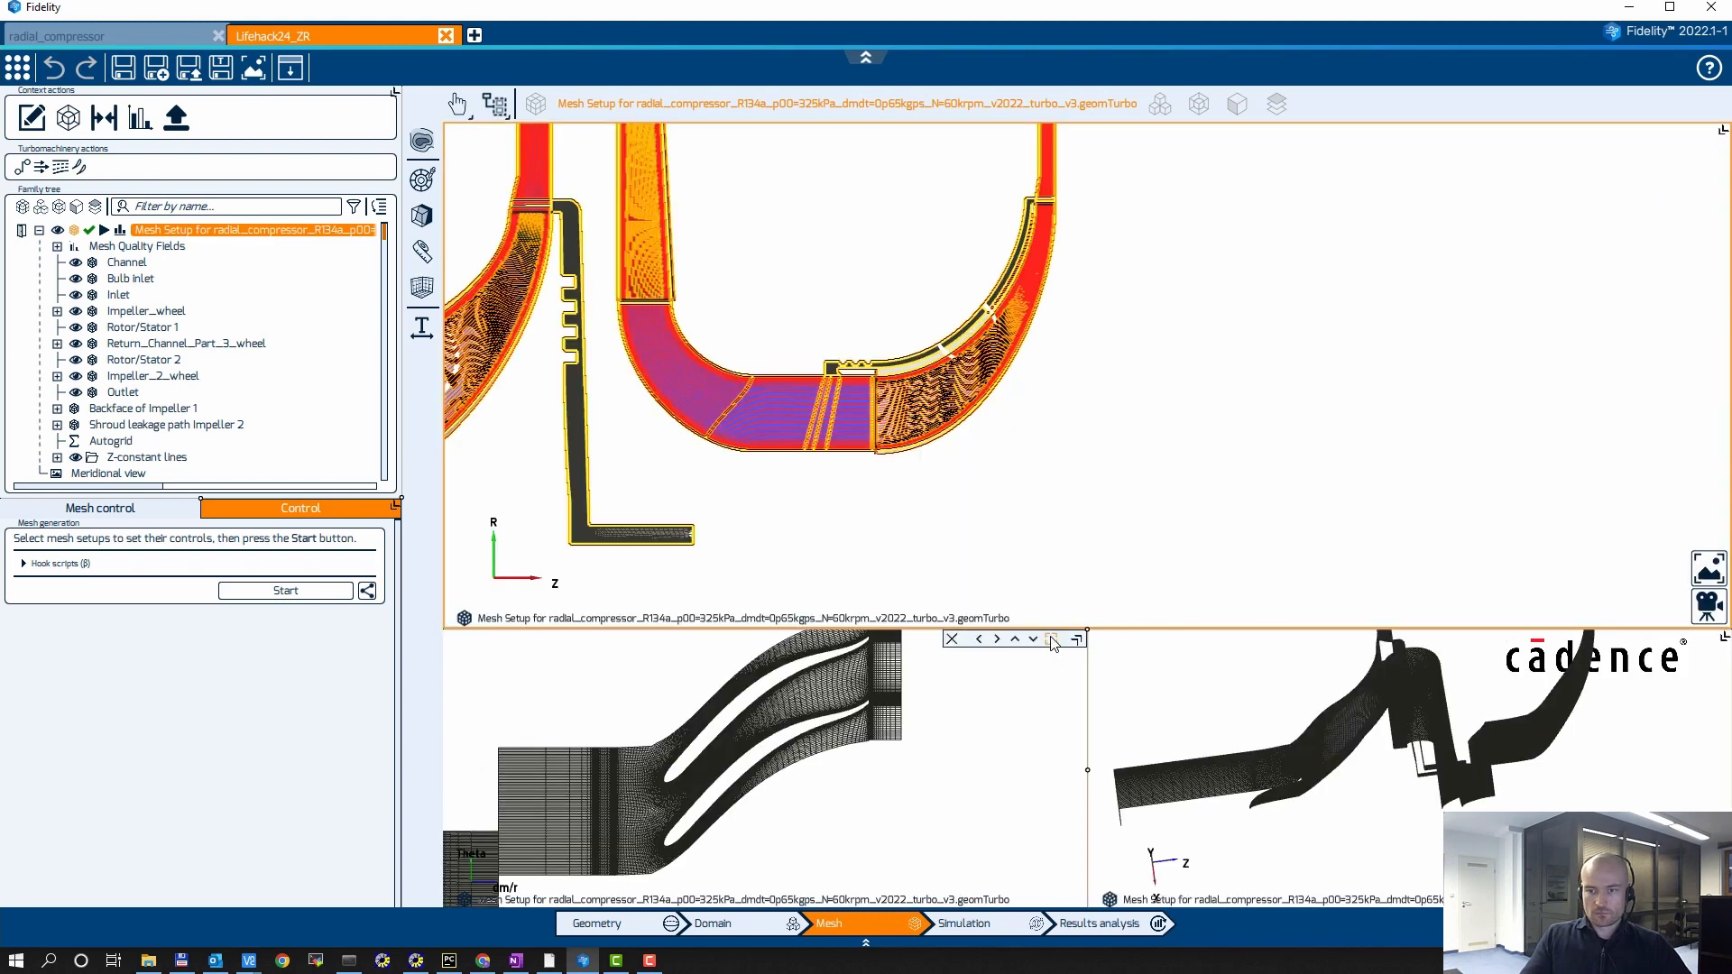
{"action": "double_click", "coordinate": [954, 642]}
Examine the second impeller's blade-to-blade mesh at the matching Z-constant lines upstream of the blades and at the trailing edge
{"action": "scroll", "coordinate": [902, 602], "scroll_direction": "up", "scroll_amount": 8}
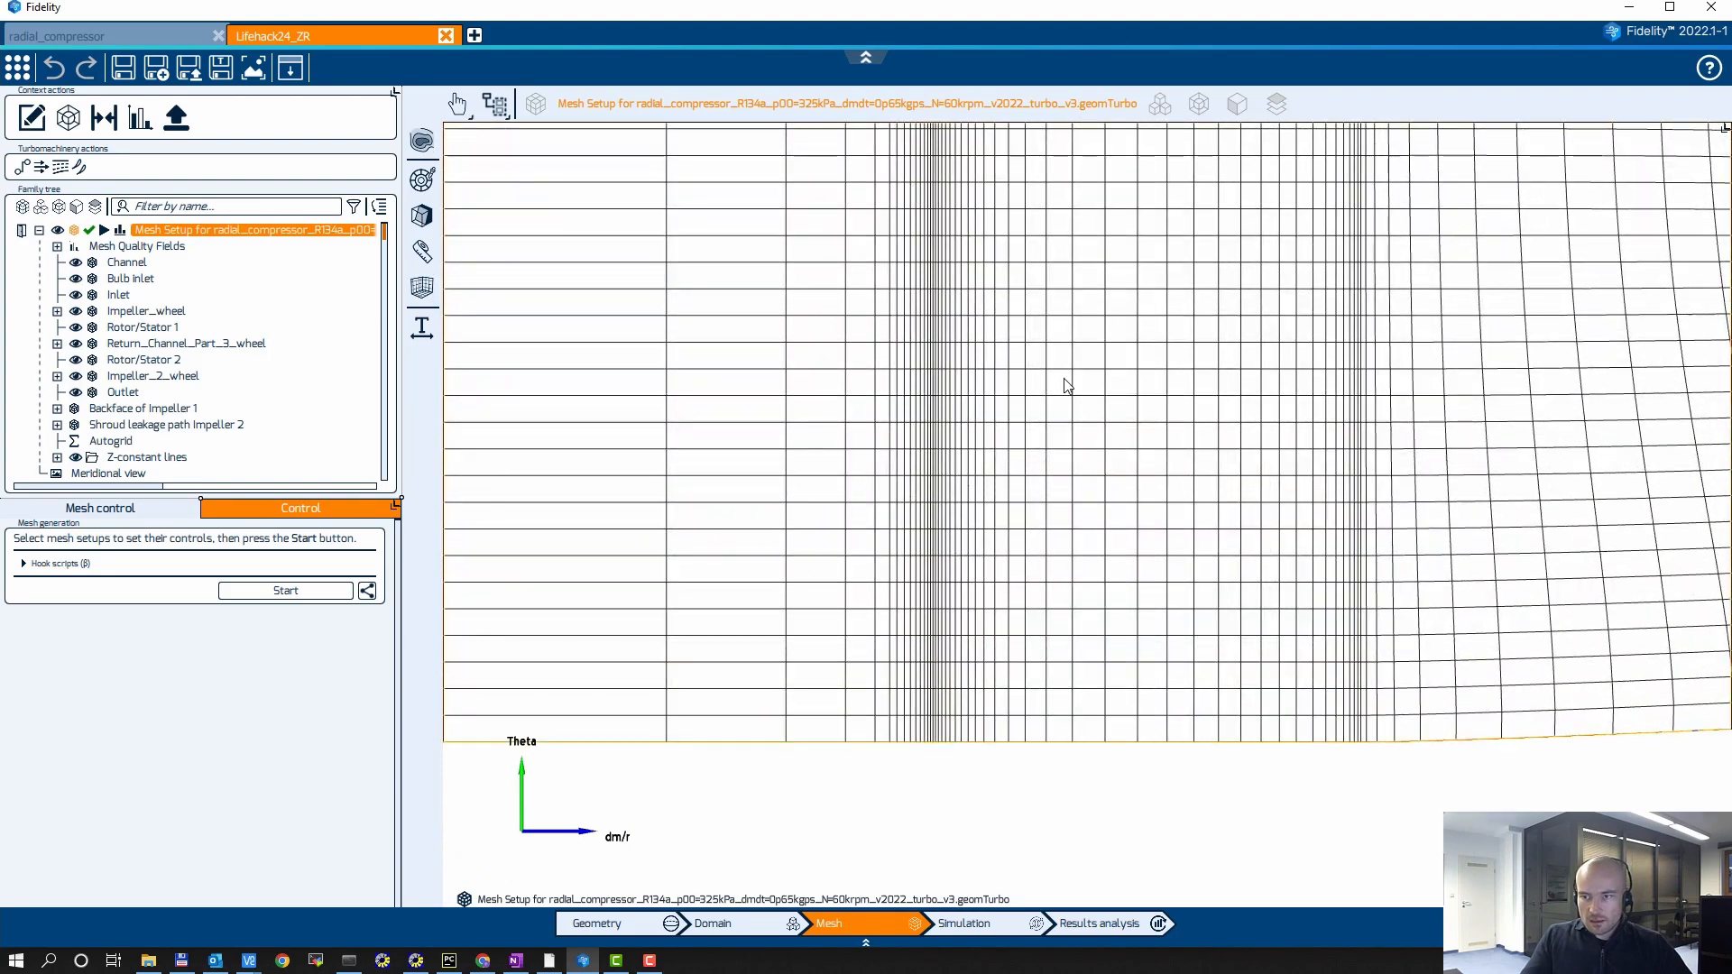
{"action": "scroll", "coordinate": [1109, 371], "scroll_direction": "down", "scroll_amount": 5}
{"action": "scroll", "coordinate": [864, 541], "scroll_direction": "down", "scroll_amount": 4}
{"action": "middle_click_drag", "start_coordinate": [1434, 180], "coordinate": [875, 541]}
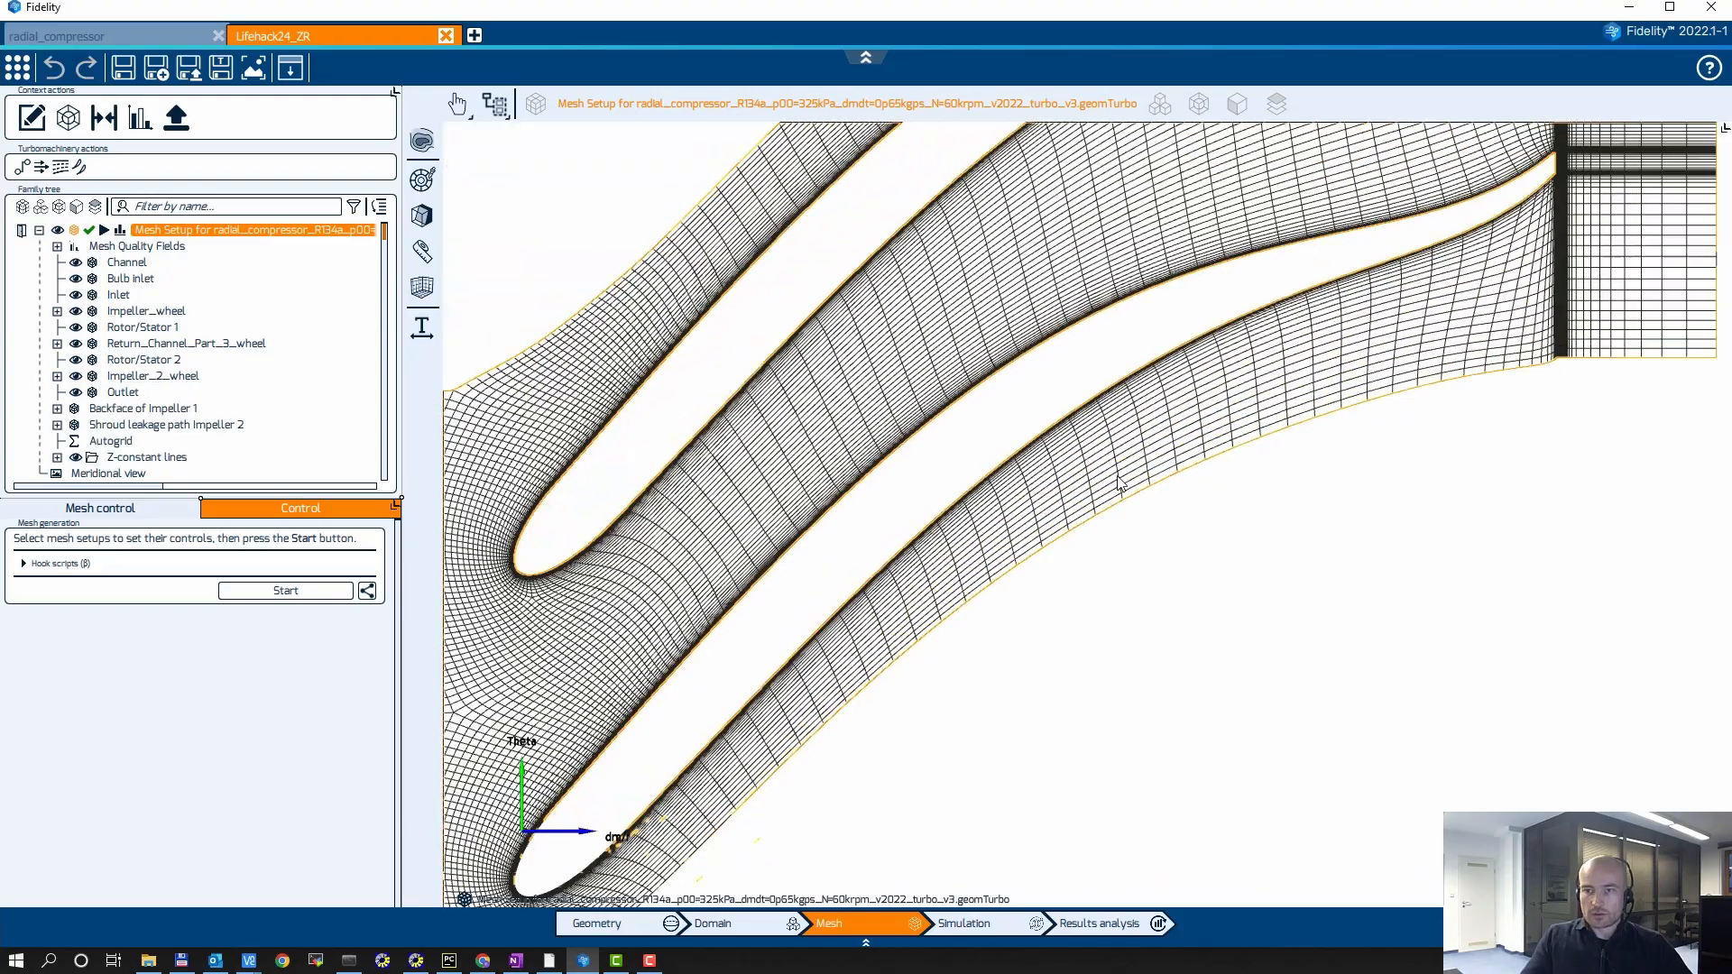
{"action": "scroll", "coordinate": [865, 546], "scroll_direction": "down", "scroll_amount": 4}
{"action": "scroll", "coordinate": [1299, 387], "scroll_direction": "up", "scroll_amount": 6}
{"action": "scroll", "coordinate": [1214, 331], "scroll_direction": "up", "scroll_amount": 4}
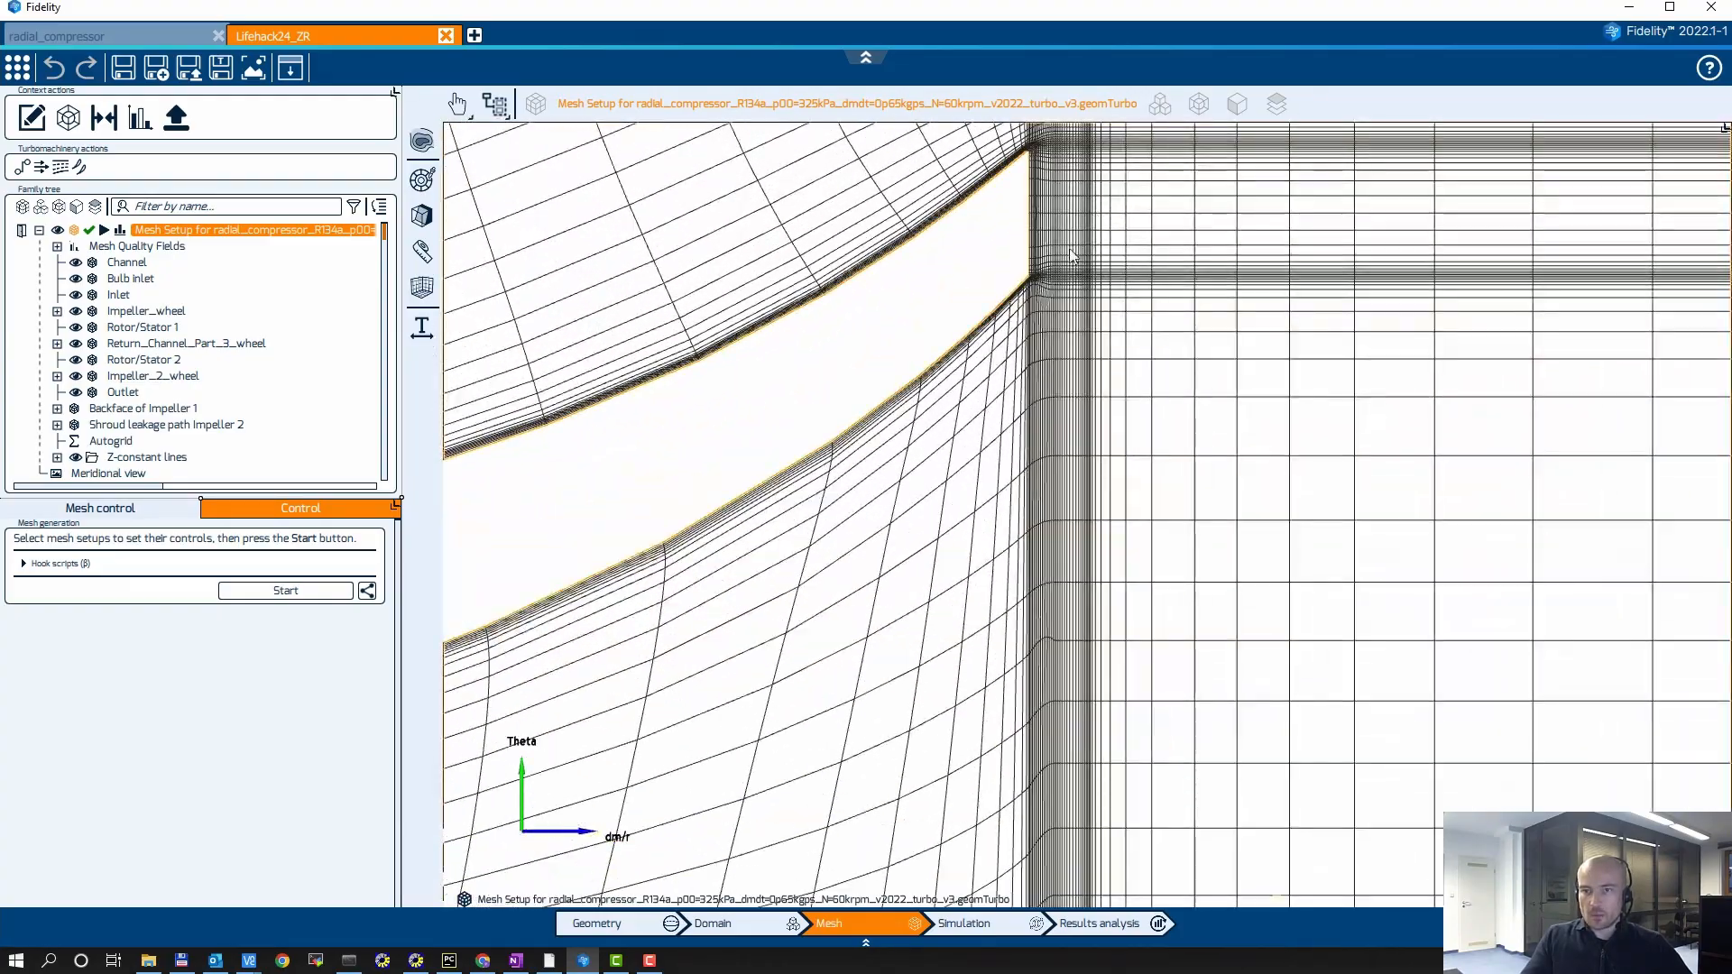
{"action": "scroll", "coordinate": [1130, 254], "scroll_direction": "down", "scroll_amount": 8}
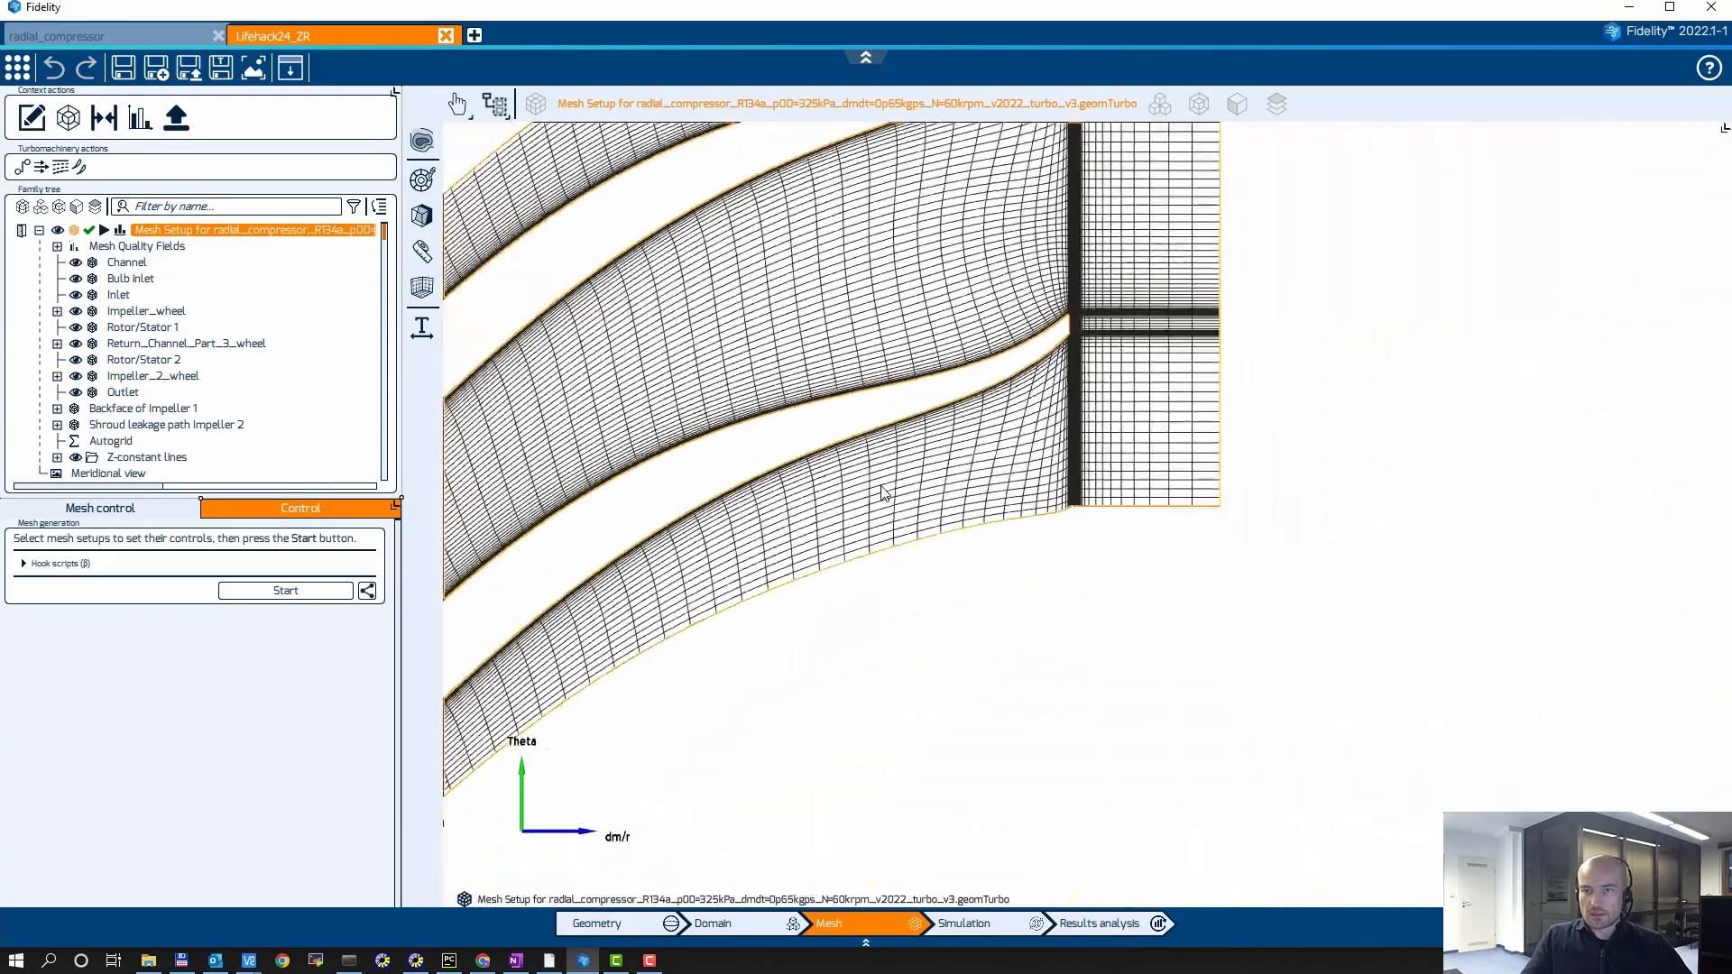
Check the second impeller's blade-to-blade mesh from the outlet to the inlet block and restore the multi-view layout
{"action": "middle_click_drag", "start_coordinate": [1216, 361], "coordinate": [1380, 325]}
{"action": "scroll", "coordinate": [1258, 406], "scroll_direction": "down", "scroll_amount": 2}
{"action": "middle_click_drag", "start_coordinate": [1178, 480], "coordinate": [1052, 454]}
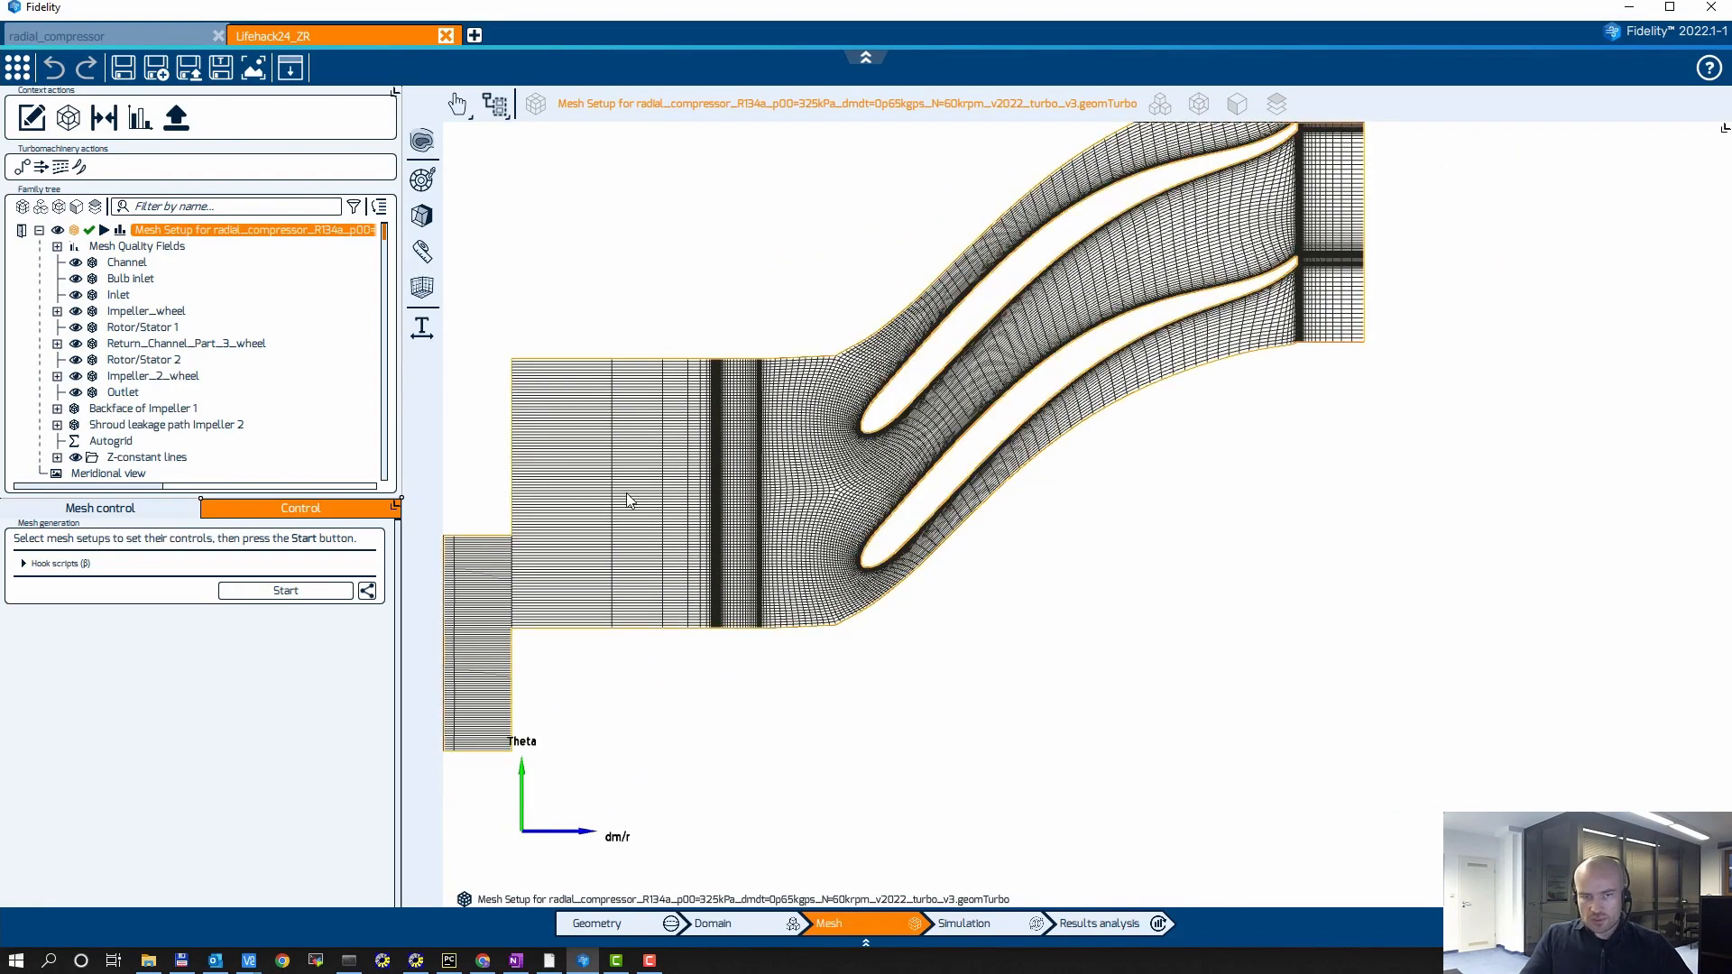
{"action": "left_click", "coordinate": [1723, 131]}
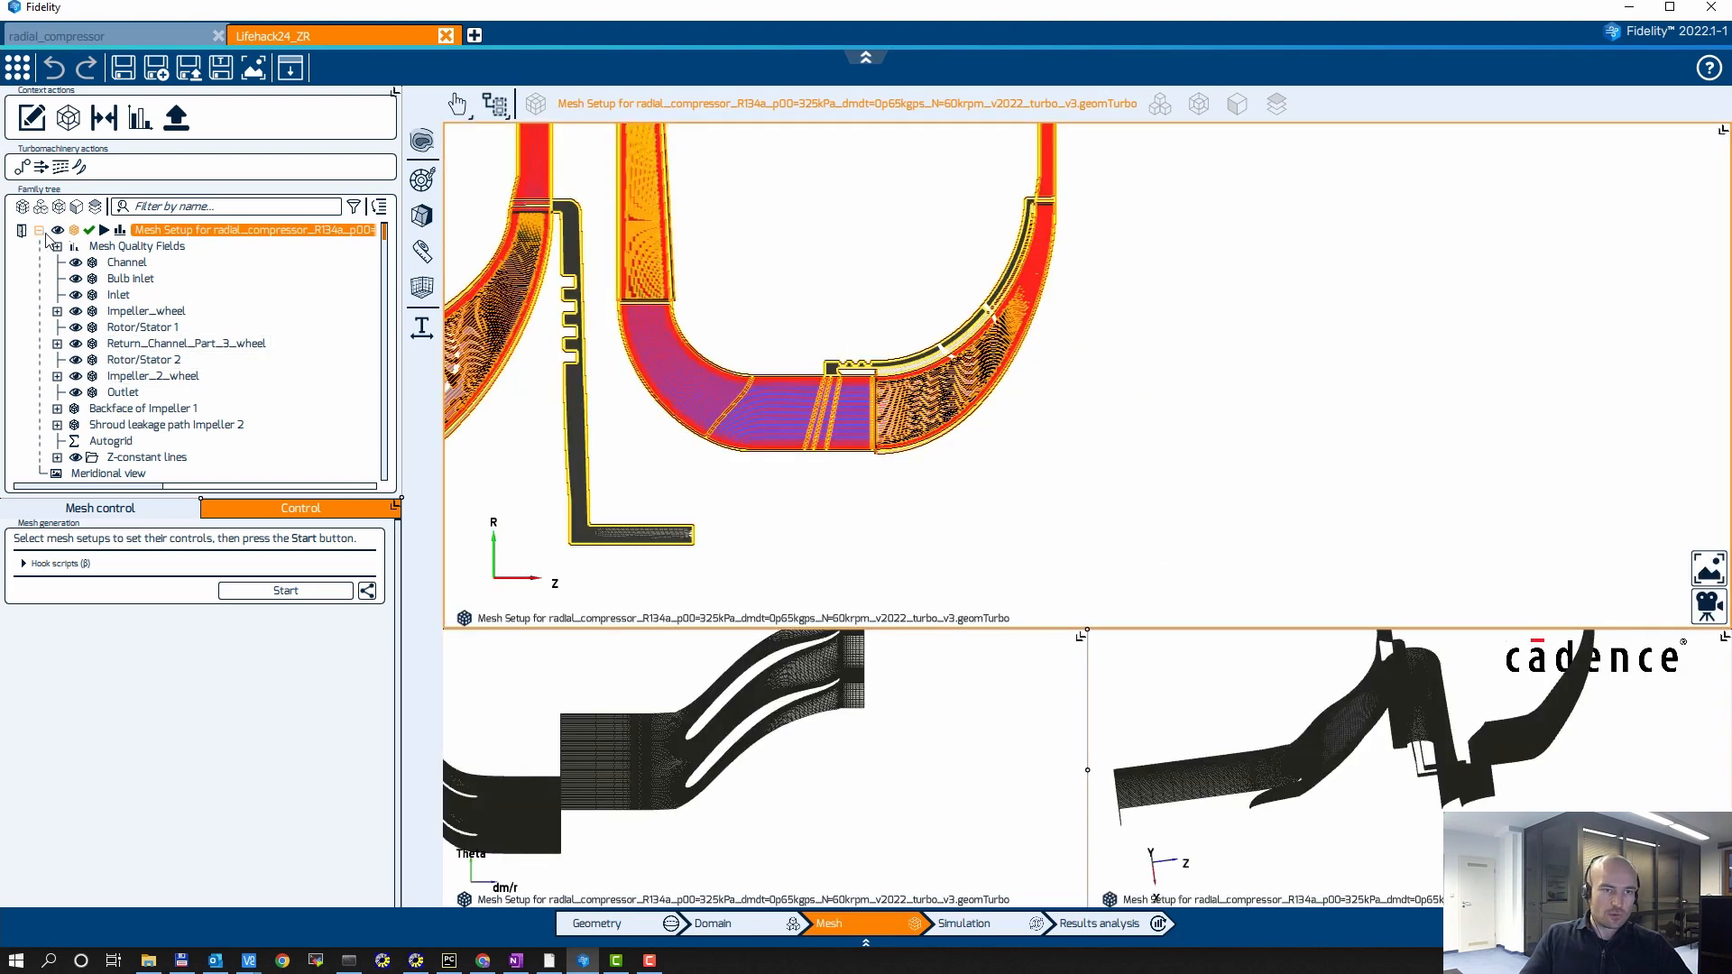
Collapse the mesh setup's tree and generate the 3D mesh for the whole setup, overwriting the current mesh
{"action": "left_click", "coordinate": [39, 230]}
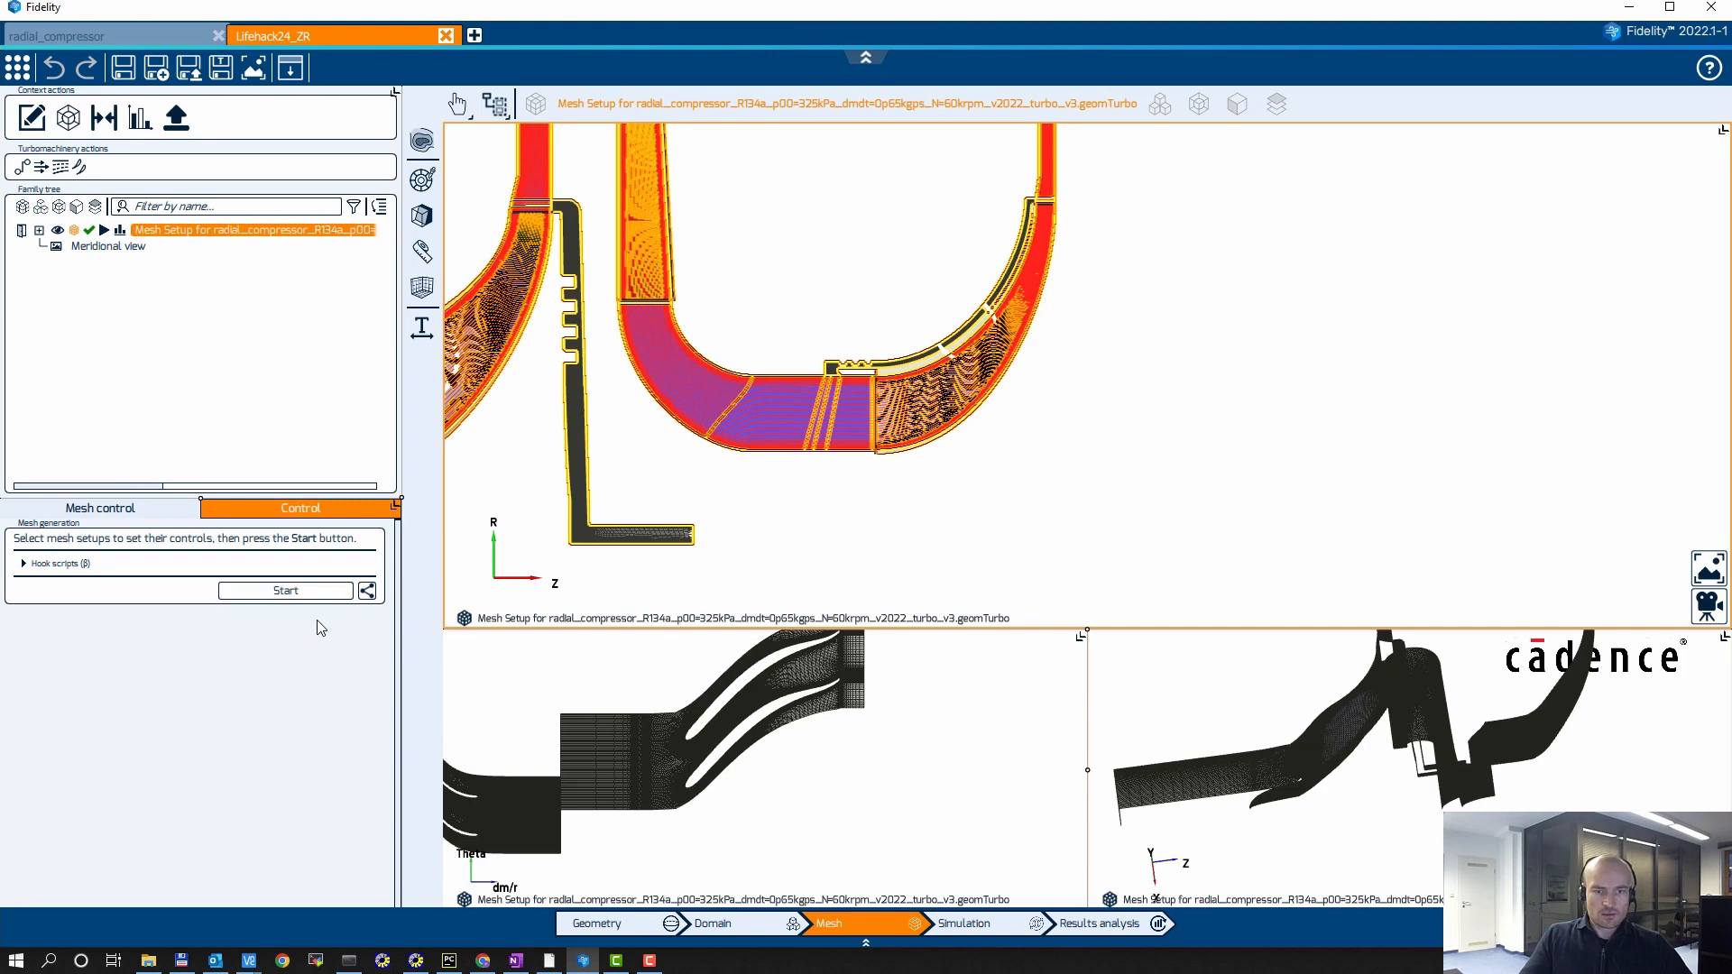
{"action": "left_click", "coordinate": [285, 593]}
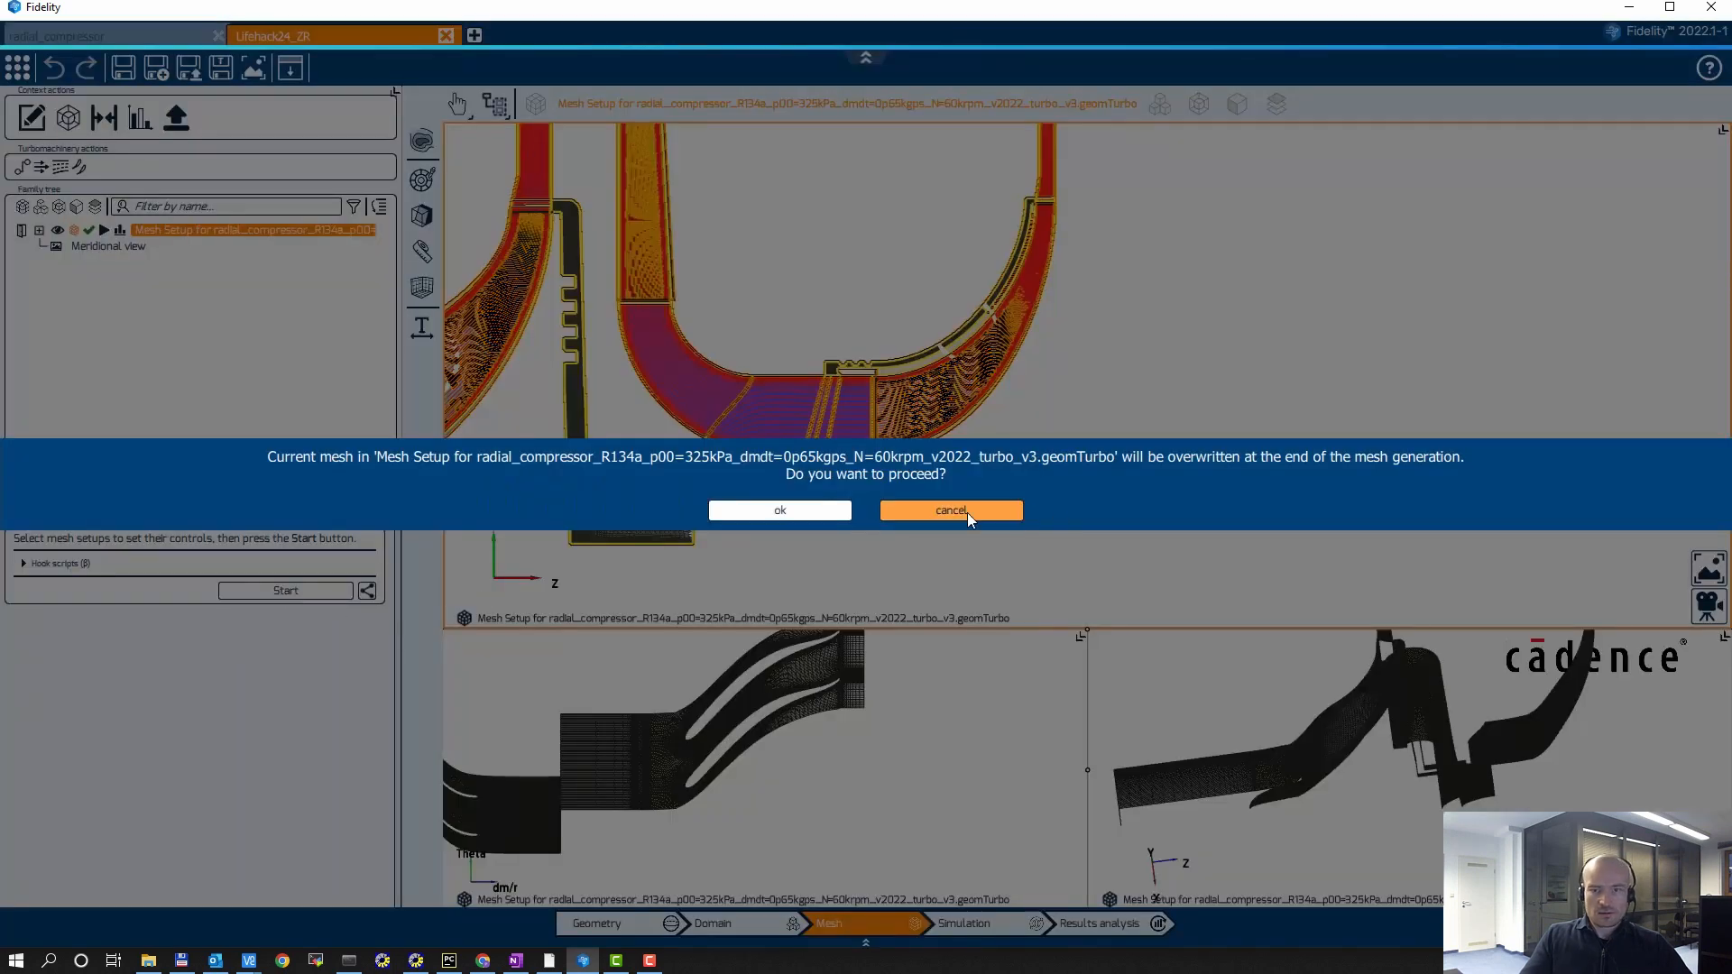
{"action": "left_click", "coordinate": [792, 510]}
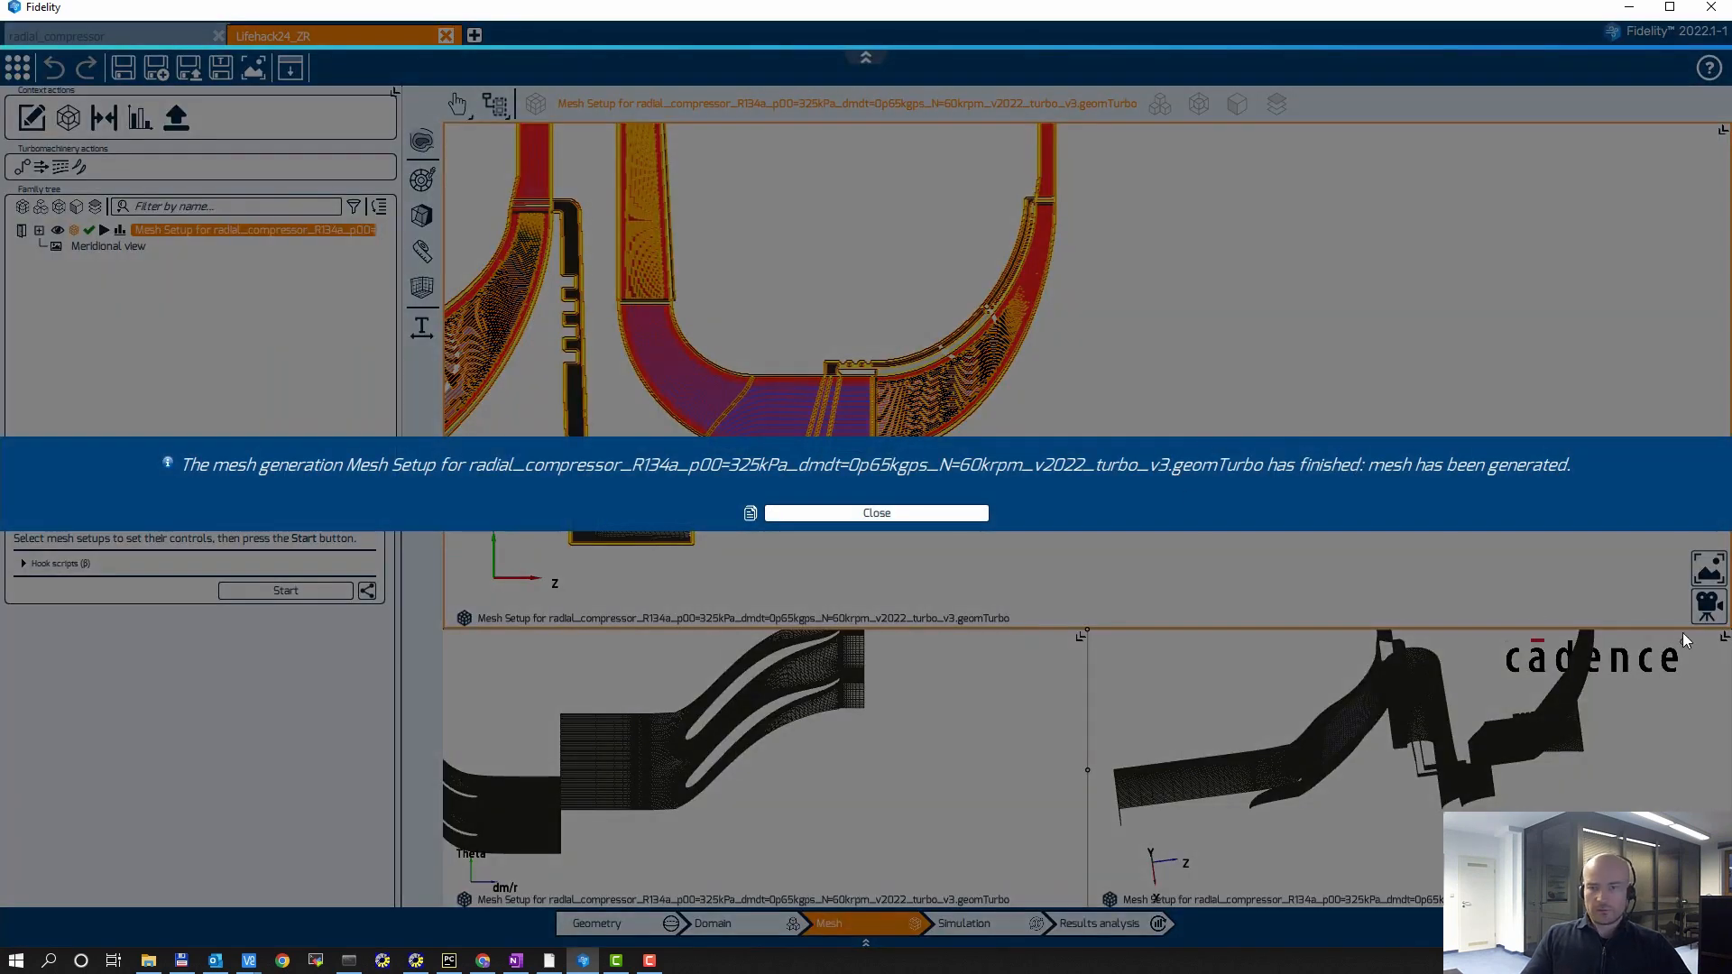
{"action": "left_click", "coordinate": [863, 514]}
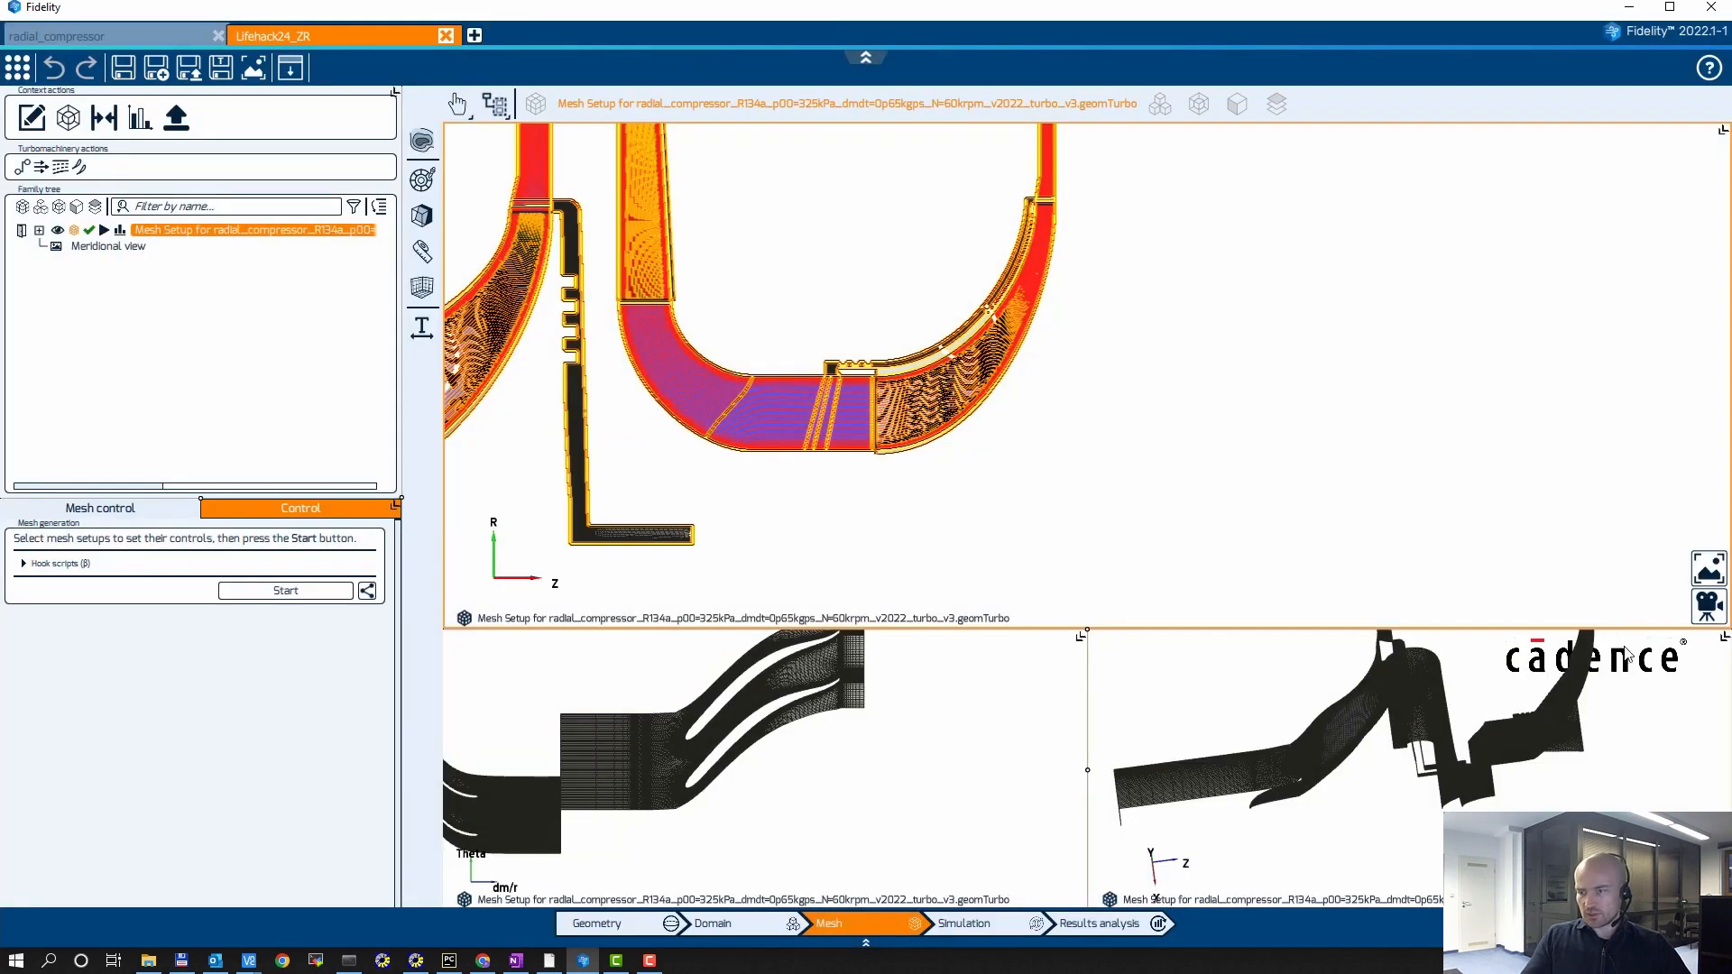
Enlarge the 3D view and examine the generated mesh around the second impeller's shroud leakage path and labyrinth seal
{"action": "left_click", "coordinate": [1702, 644]}
{"action": "middle_click_drag", "start_coordinate": [1554, 683], "coordinate": [1419, 722]}
{"action": "left_click_drag", "start_coordinate": [1263, 722], "coordinate": [1418, 703]}
{"action": "scroll", "coordinate": [1418, 702], "scroll_direction": "up", "scroll_amount": 4}
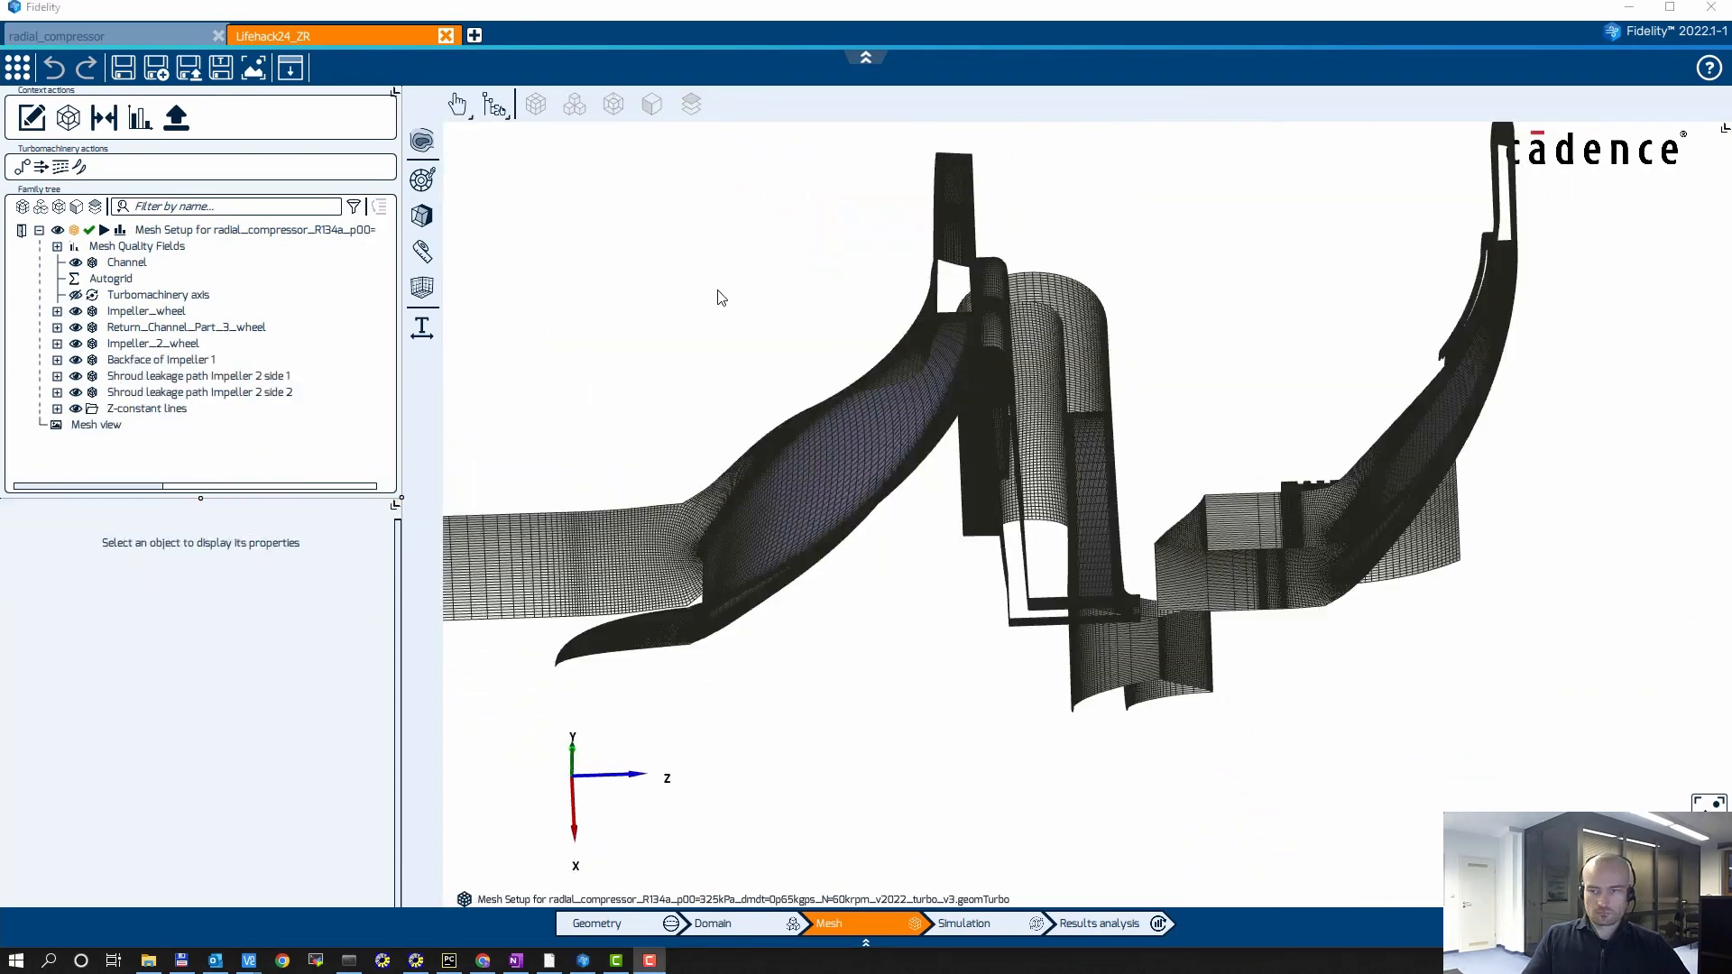
{"action": "left_click_drag", "start_coordinate": [721, 298], "coordinate": [1088, 461]}
{"action": "scroll", "coordinate": [1228, 352], "scroll_direction": "up", "scroll_amount": 4}
{"action": "middle_click_drag", "start_coordinate": [1250, 259], "coordinate": [1095, 442]}
{"action": "left_click_drag", "start_coordinate": [1095, 442], "coordinate": [1054, 757]}
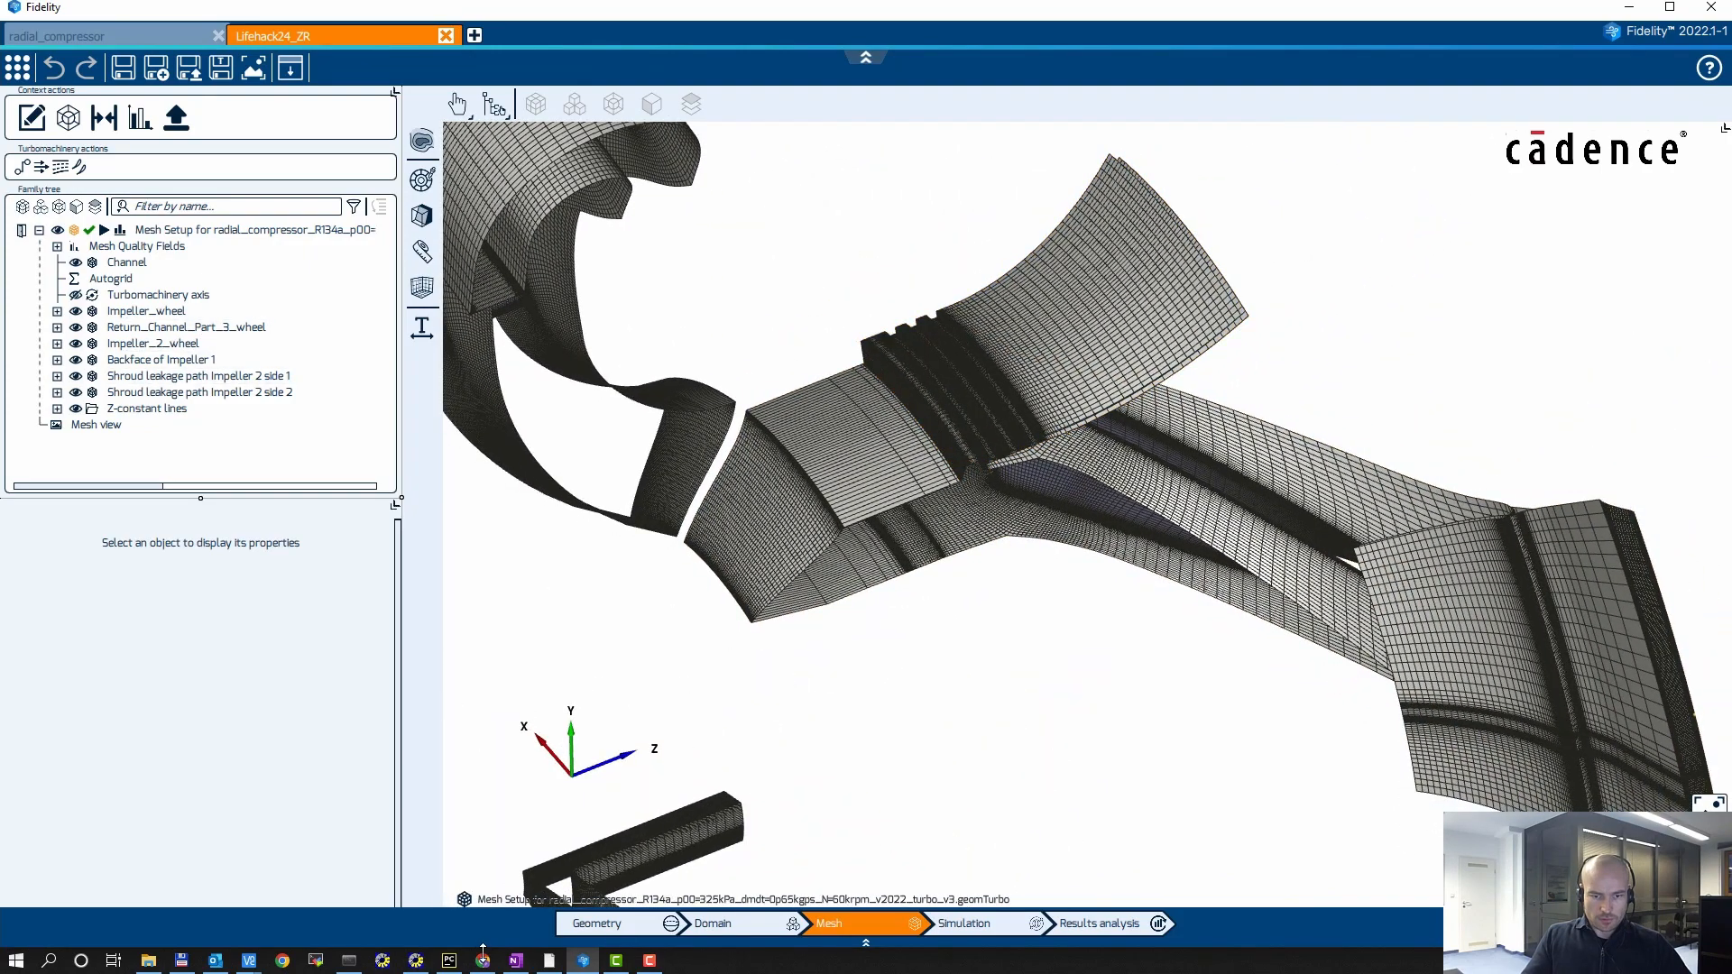
Switch to AxCent to compare the second impeller's shroud leakage path contour, including its outlet connection, and return to Fidelity
{"action": "left_click", "coordinate": [416, 959]}
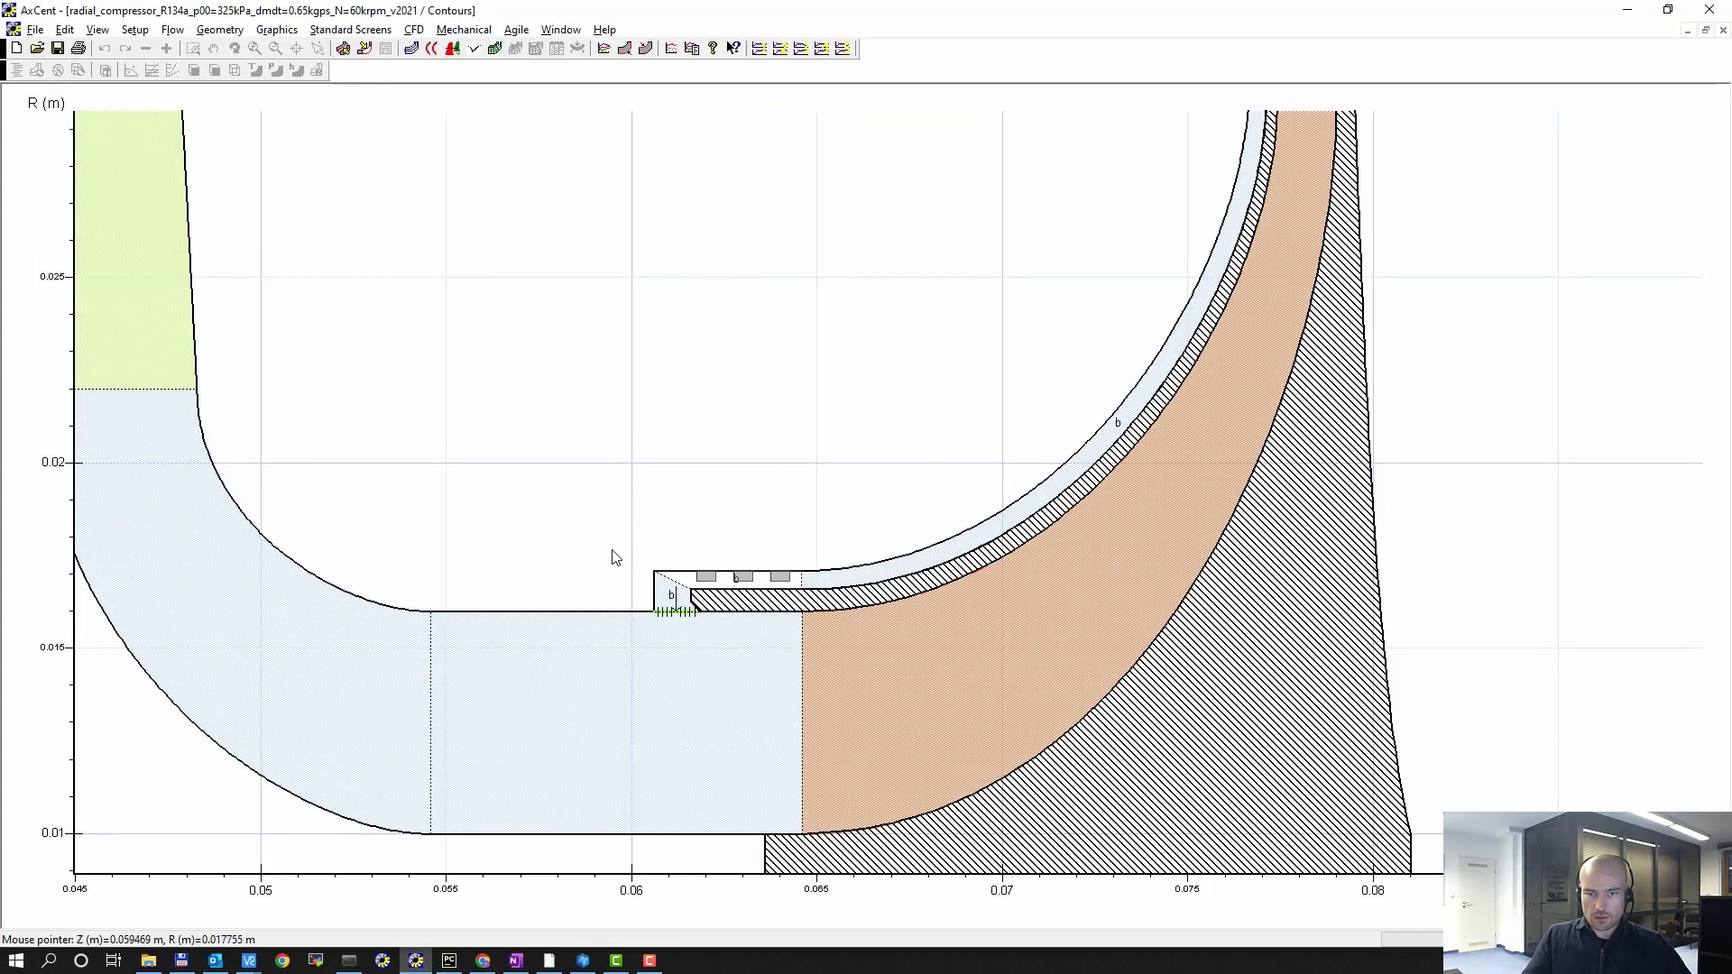
{"action": "scroll", "coordinate": [893, 506], "scroll_direction": "down", "scroll_amount": 2}
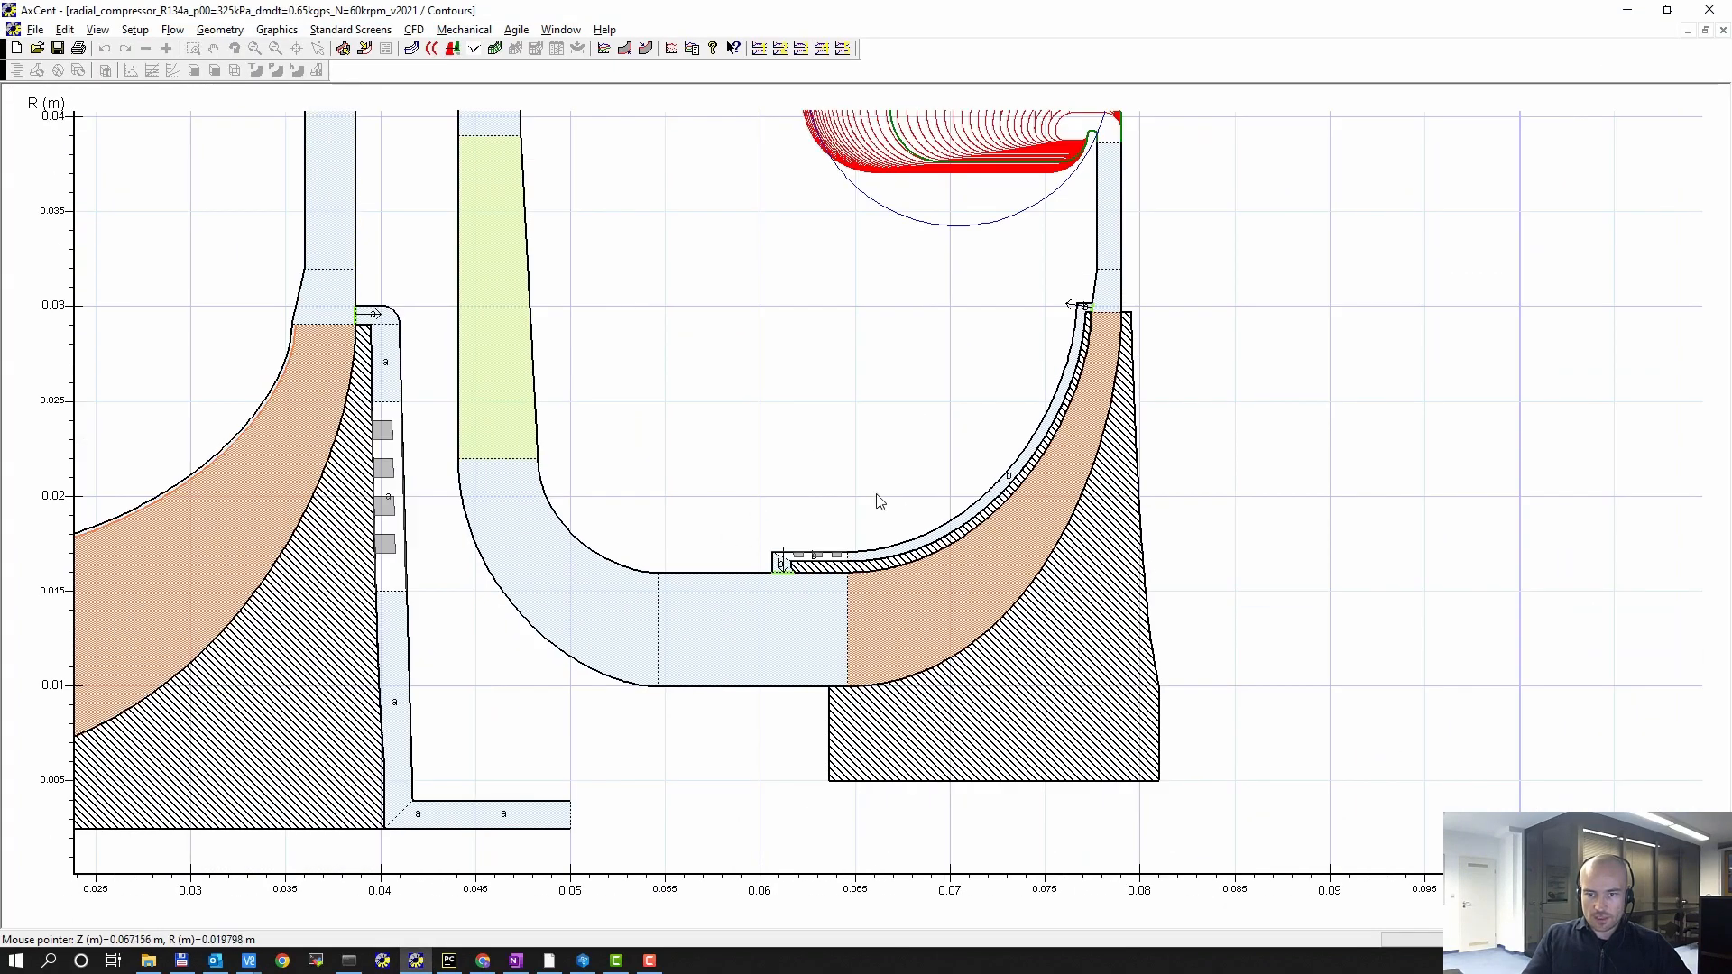
{"action": "scroll", "coordinate": [864, 583], "scroll_direction": "up", "scroll_amount": 2}
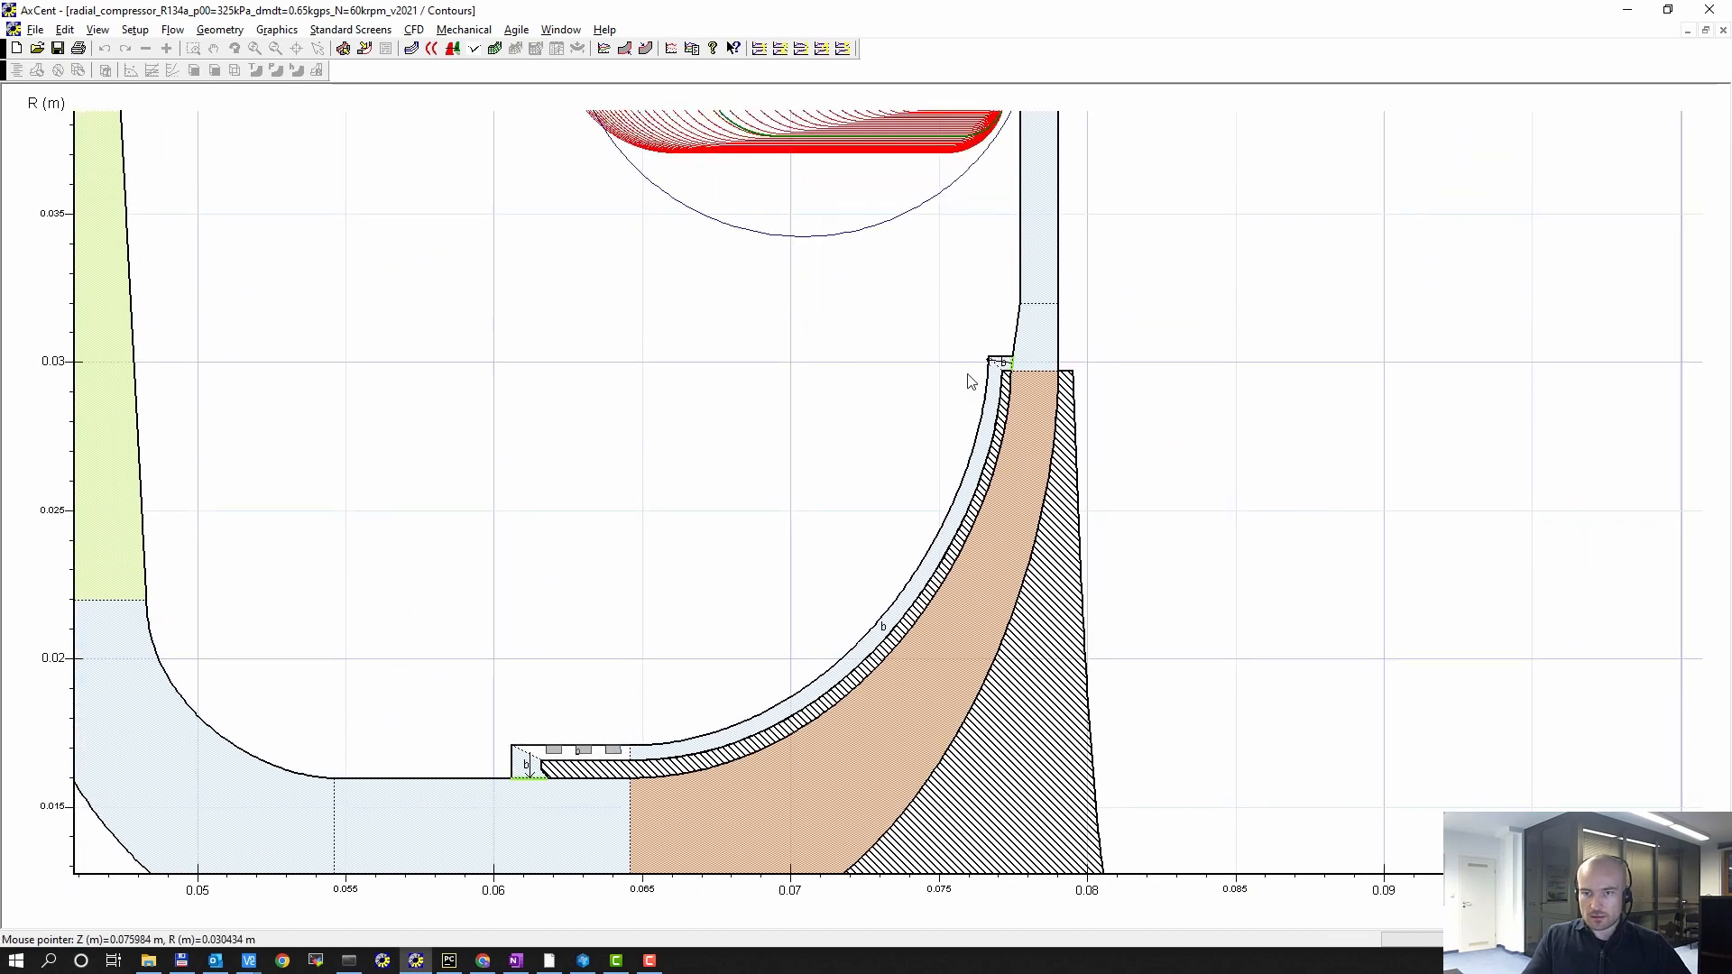
{"action": "left_click", "coordinate": [1627, 11]}
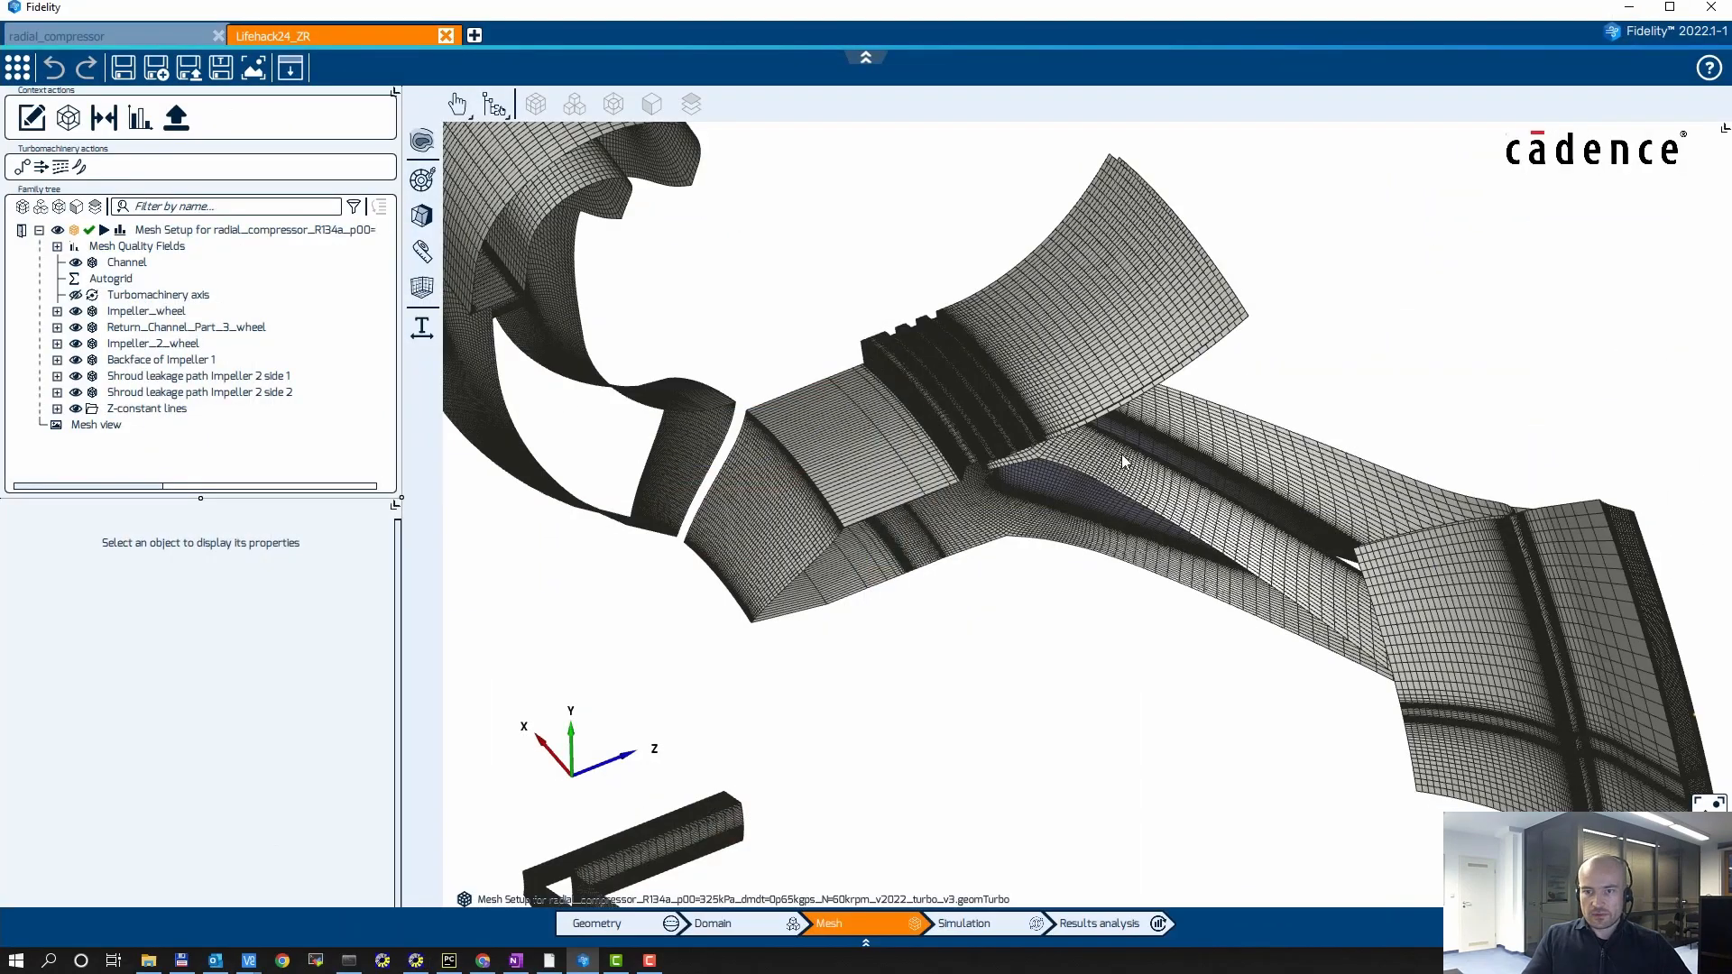
Examine the 3D mesh where the second impeller's blade passage and outlet meet the shroud leakage path
{"action": "scroll", "coordinate": [968, 442], "scroll_direction": "up", "scroll_amount": 4}
{"action": "middle_click_drag", "start_coordinate": [996, 478], "coordinate": [1184, 369]}
{"action": "middle_click_drag", "start_coordinate": [1007, 474], "coordinate": [859, 537]}
{"action": "middle_click_drag", "start_coordinate": [674, 675], "coordinate": [708, 283]}
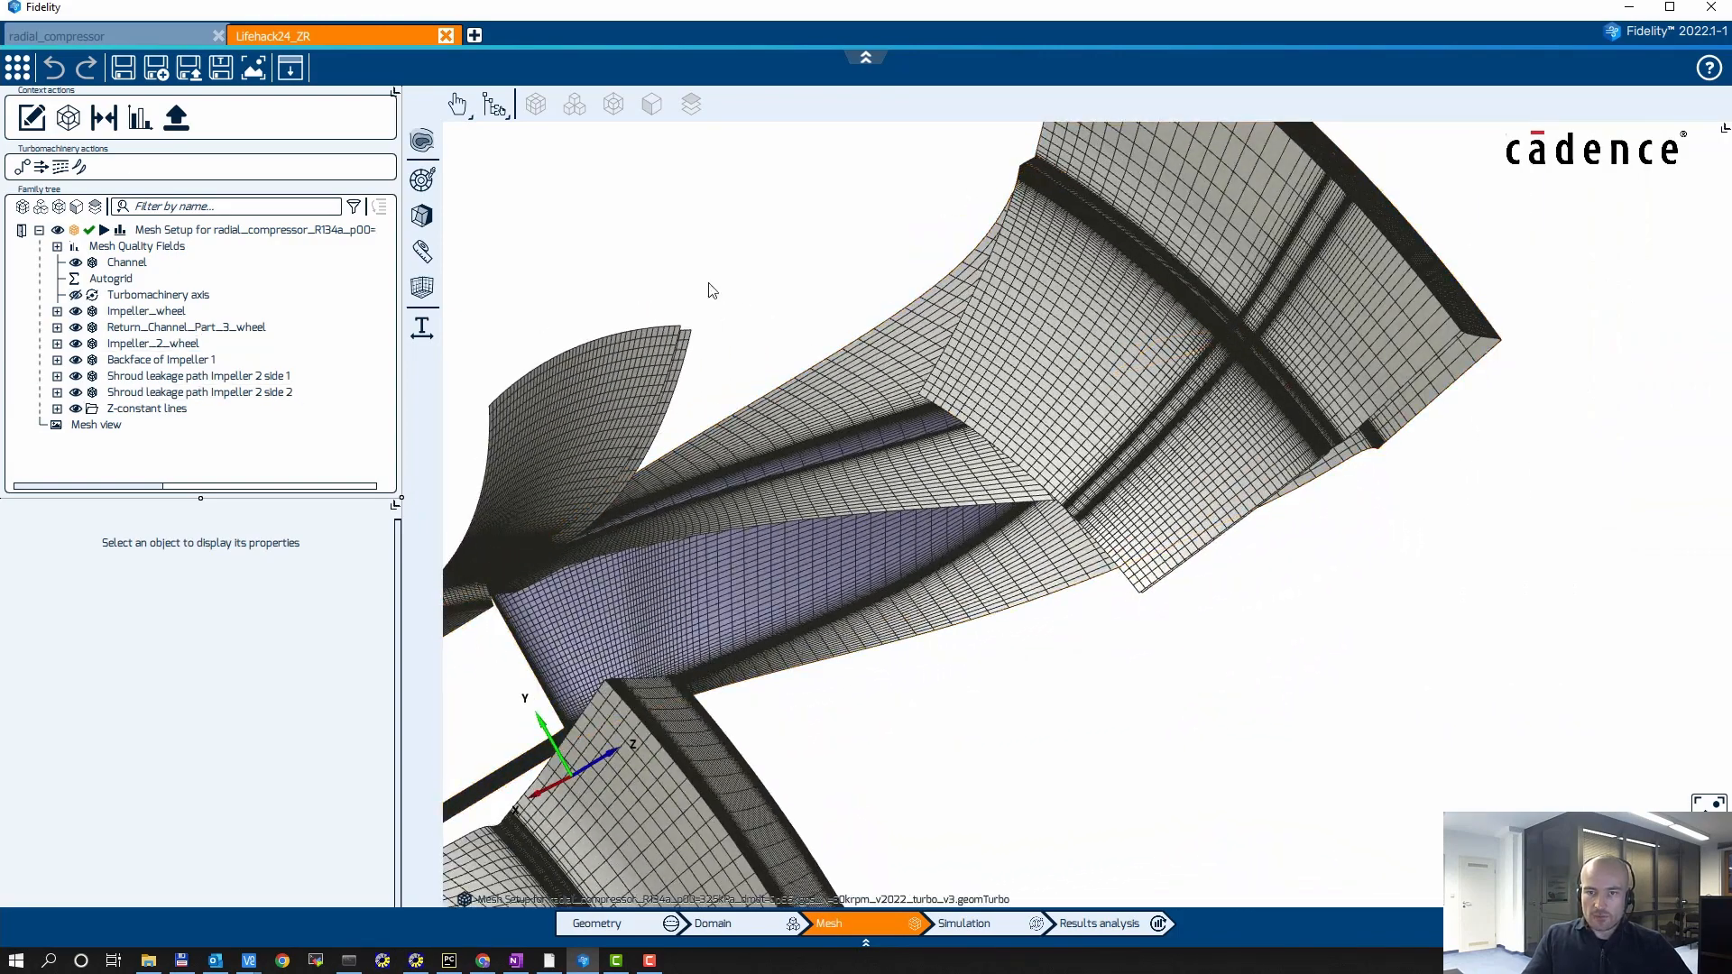
Review the AutoGrid mesh quality statistics for the entire mesh and the first shroud leakage path entry
{"action": "left_click", "coordinate": [140, 120]}
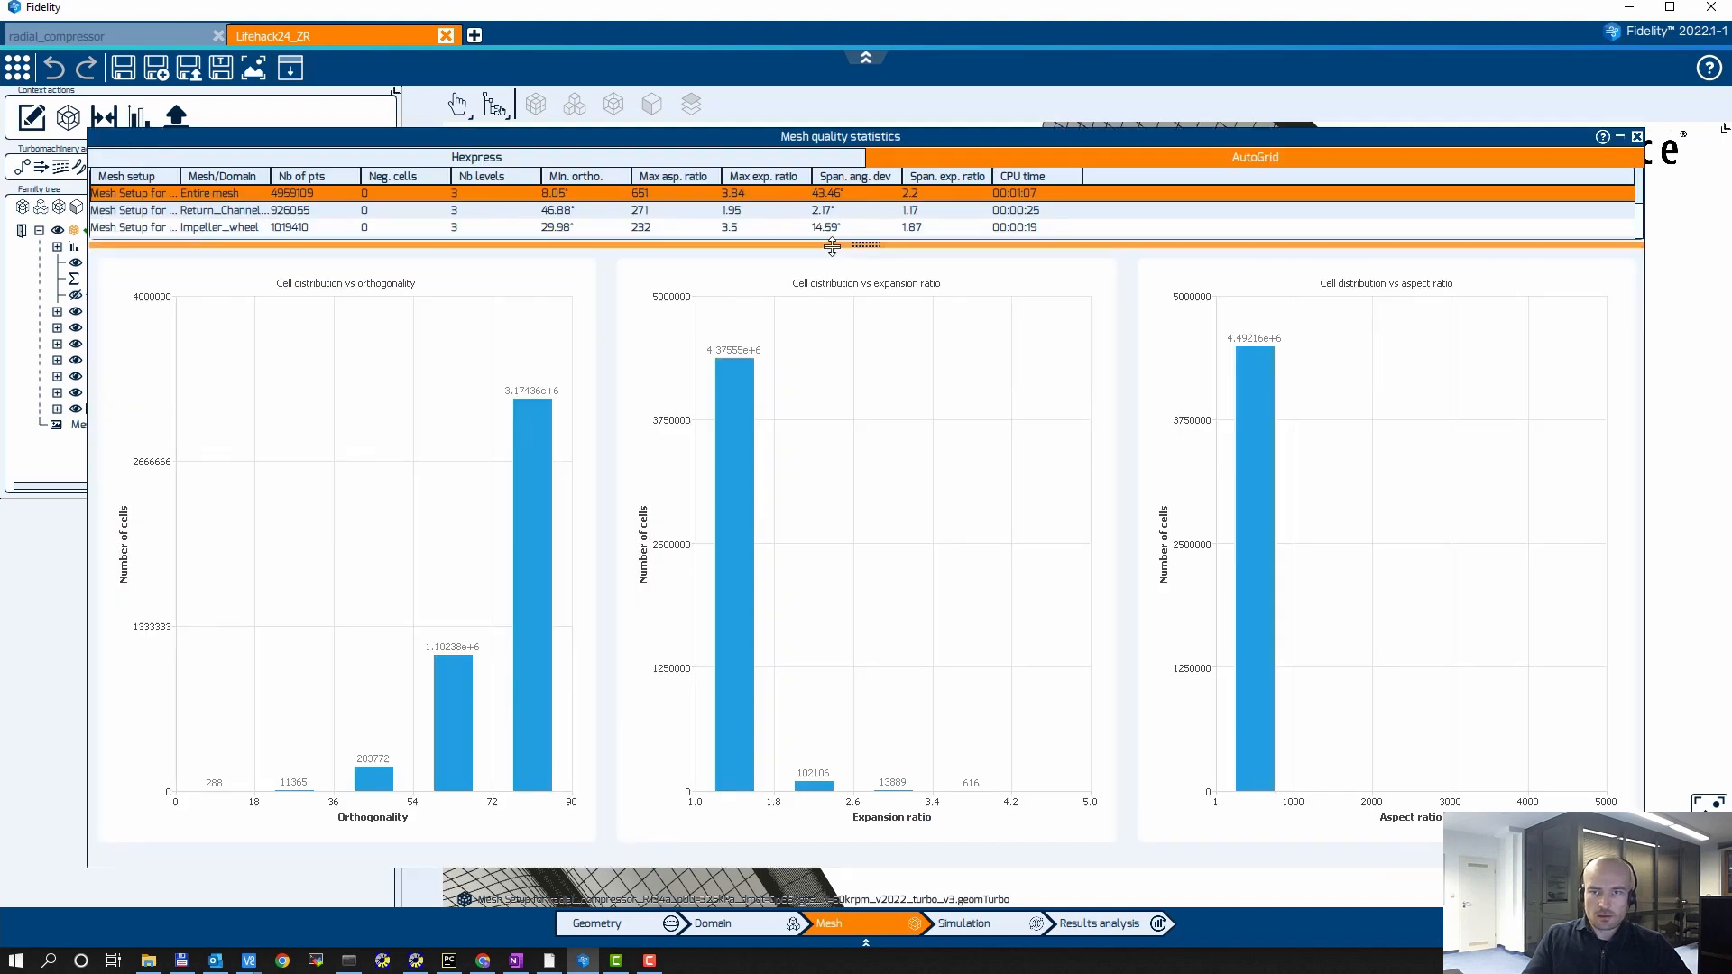
{"action": "left_click_drag", "start_coordinate": [847, 244], "coordinate": [789, 509]}
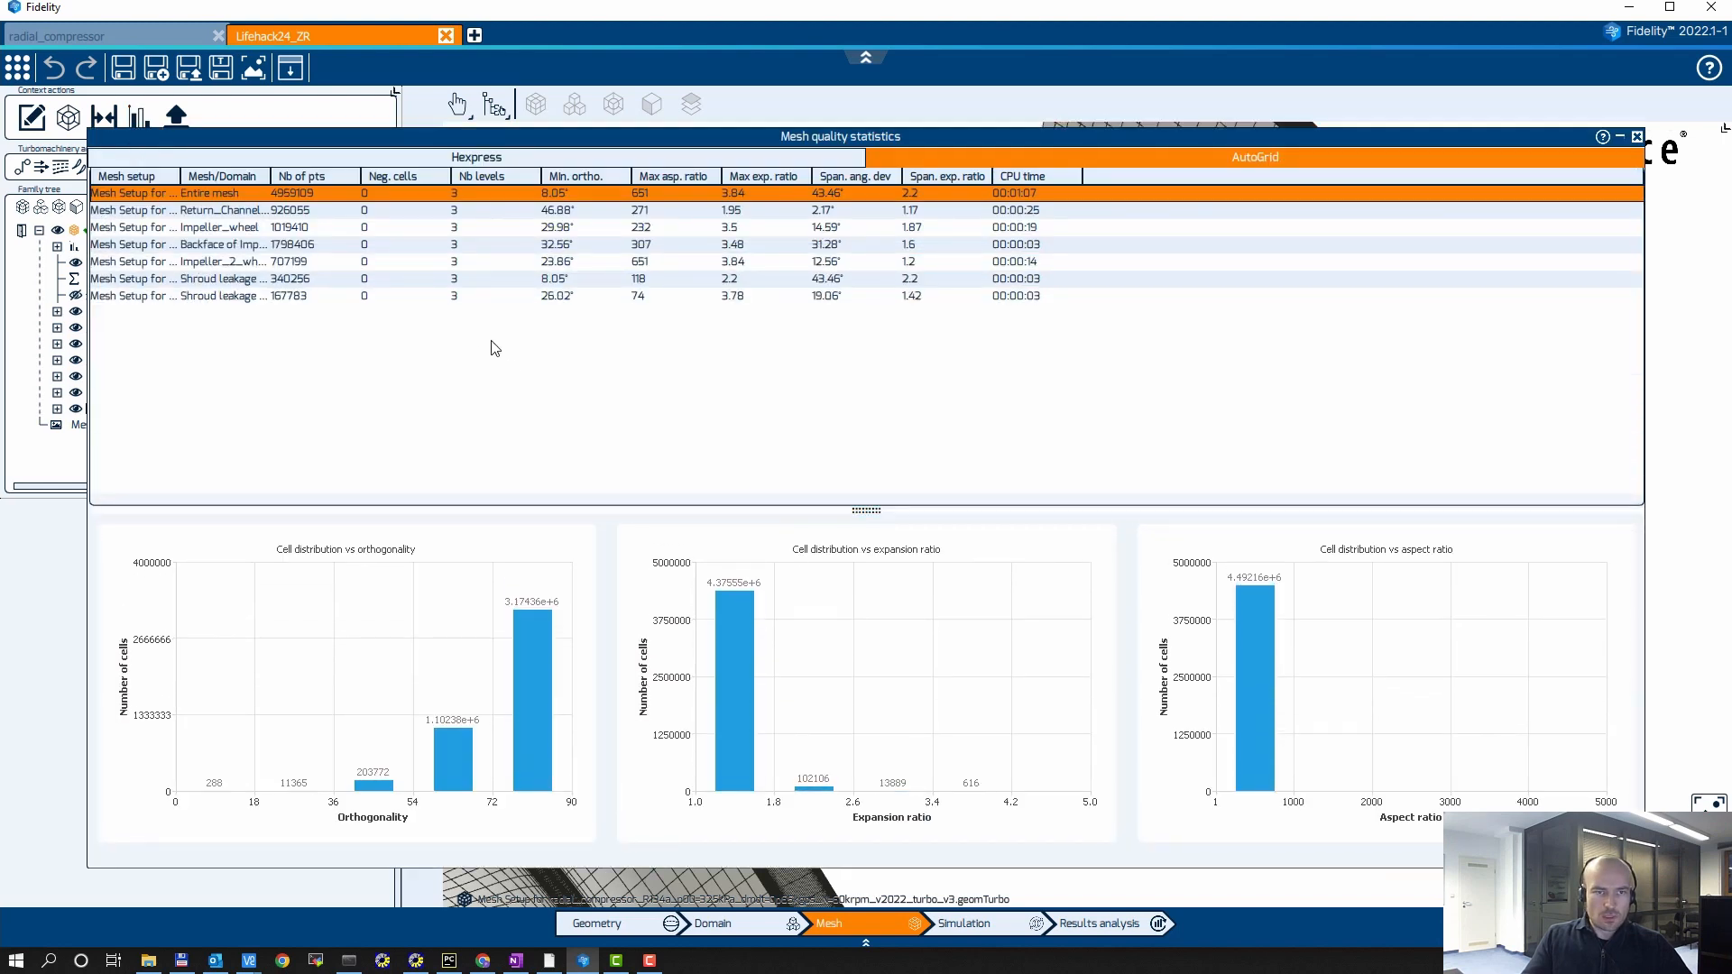
{"action": "left_click", "coordinate": [234, 280]}
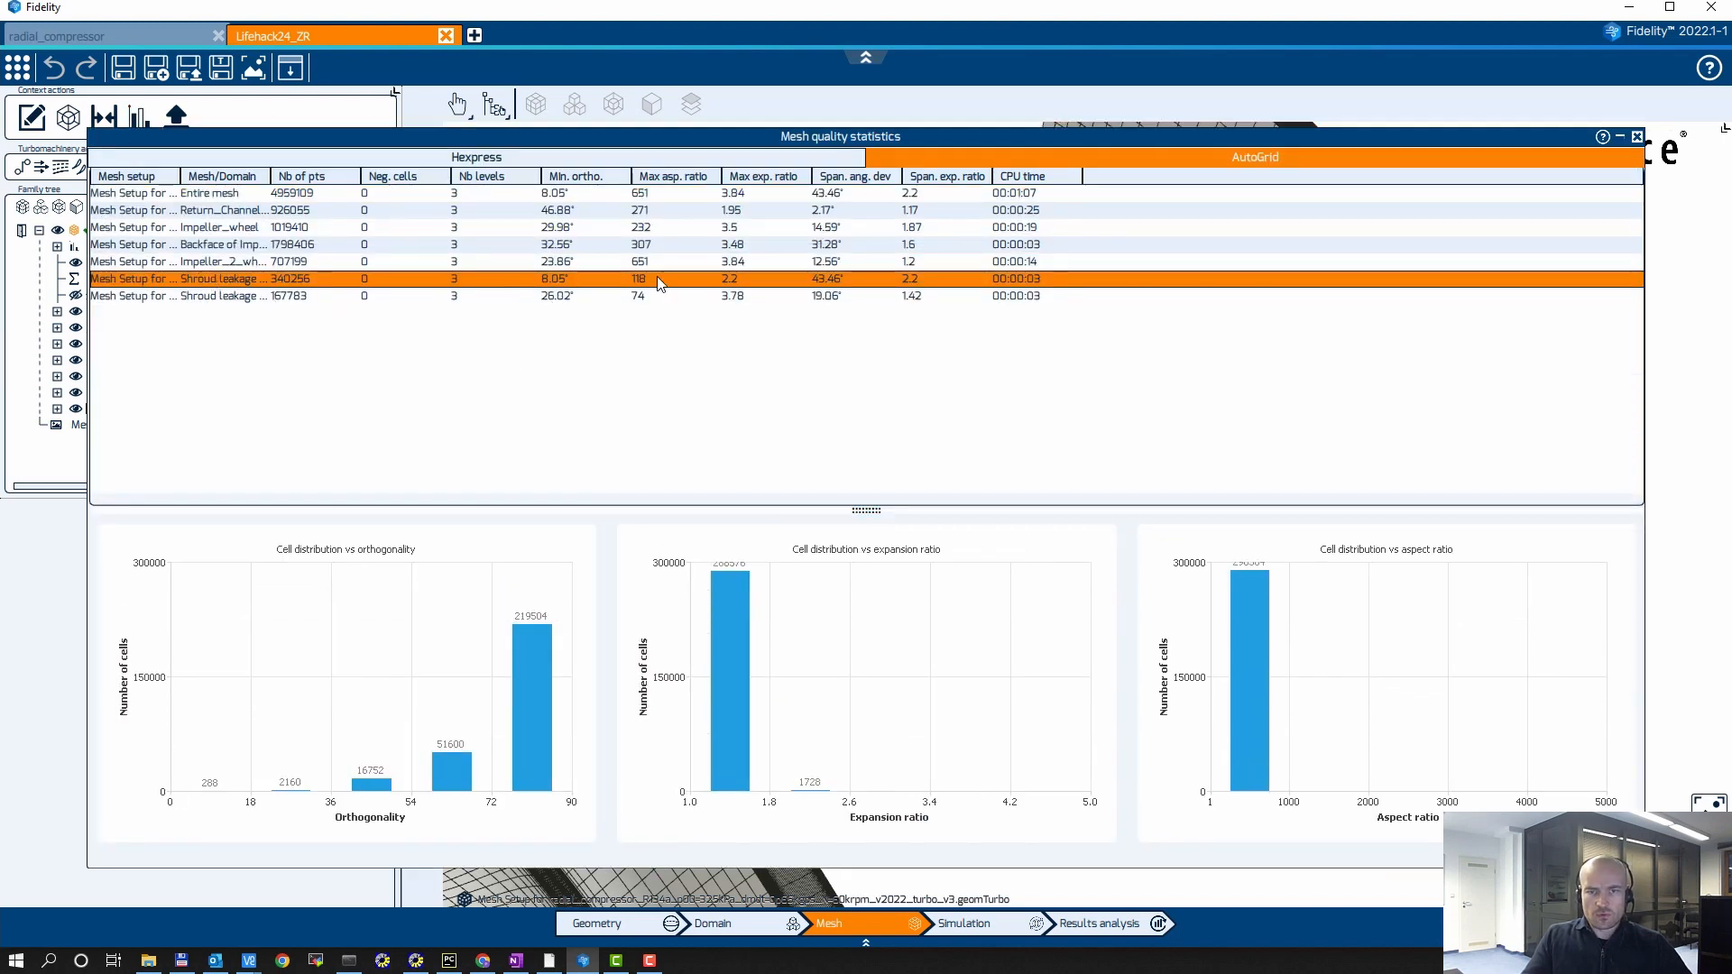
{"action": "left_click", "coordinate": [1637, 138]}
{"action": "middle_click_drag", "start_coordinate": [1114, 388], "coordinate": [954, 408]}
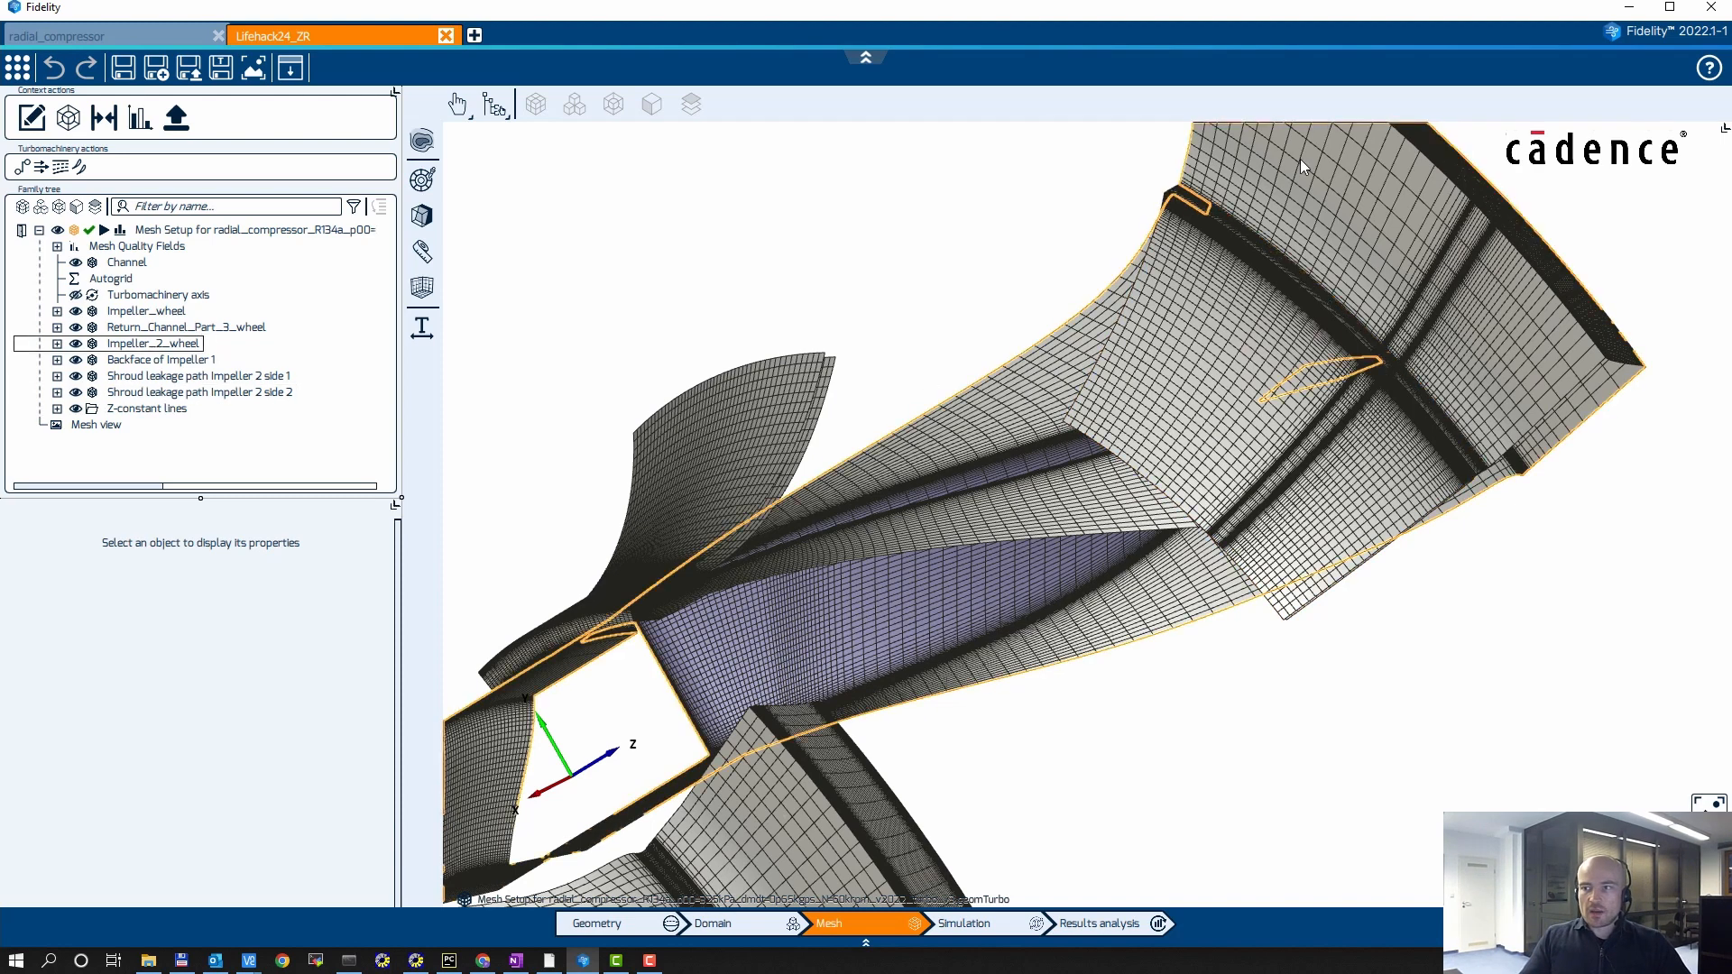
{"action": "middle_click_drag", "start_coordinate": [1301, 159], "coordinate": [1031, 456]}
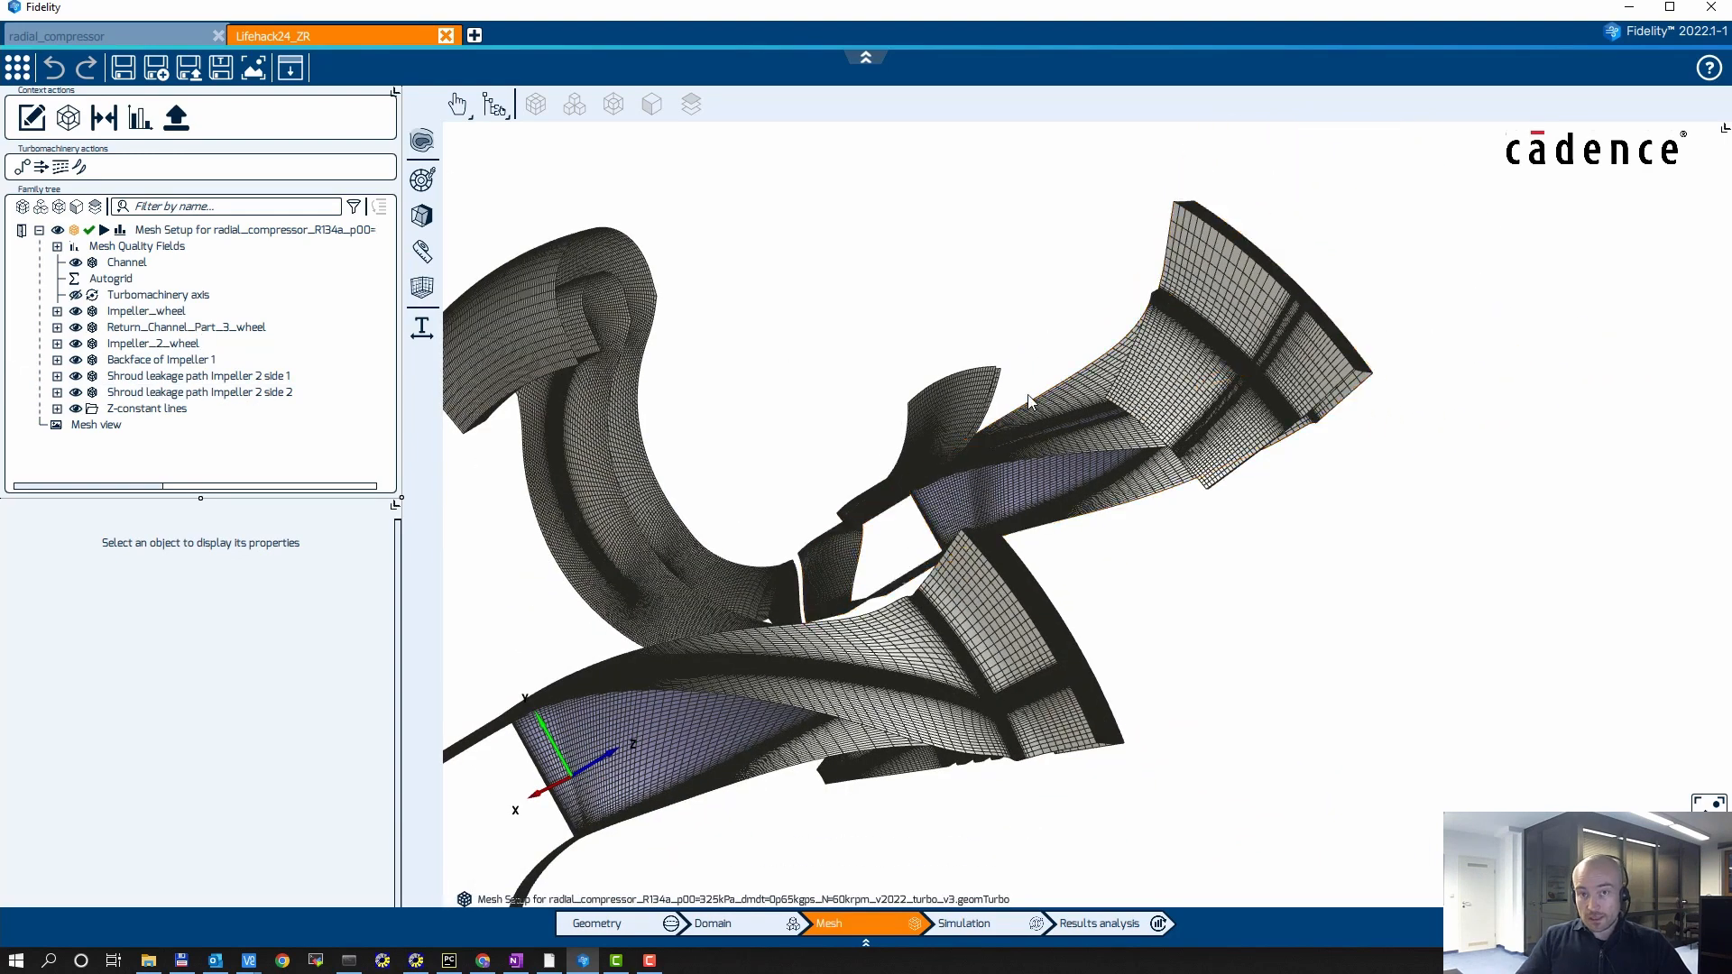